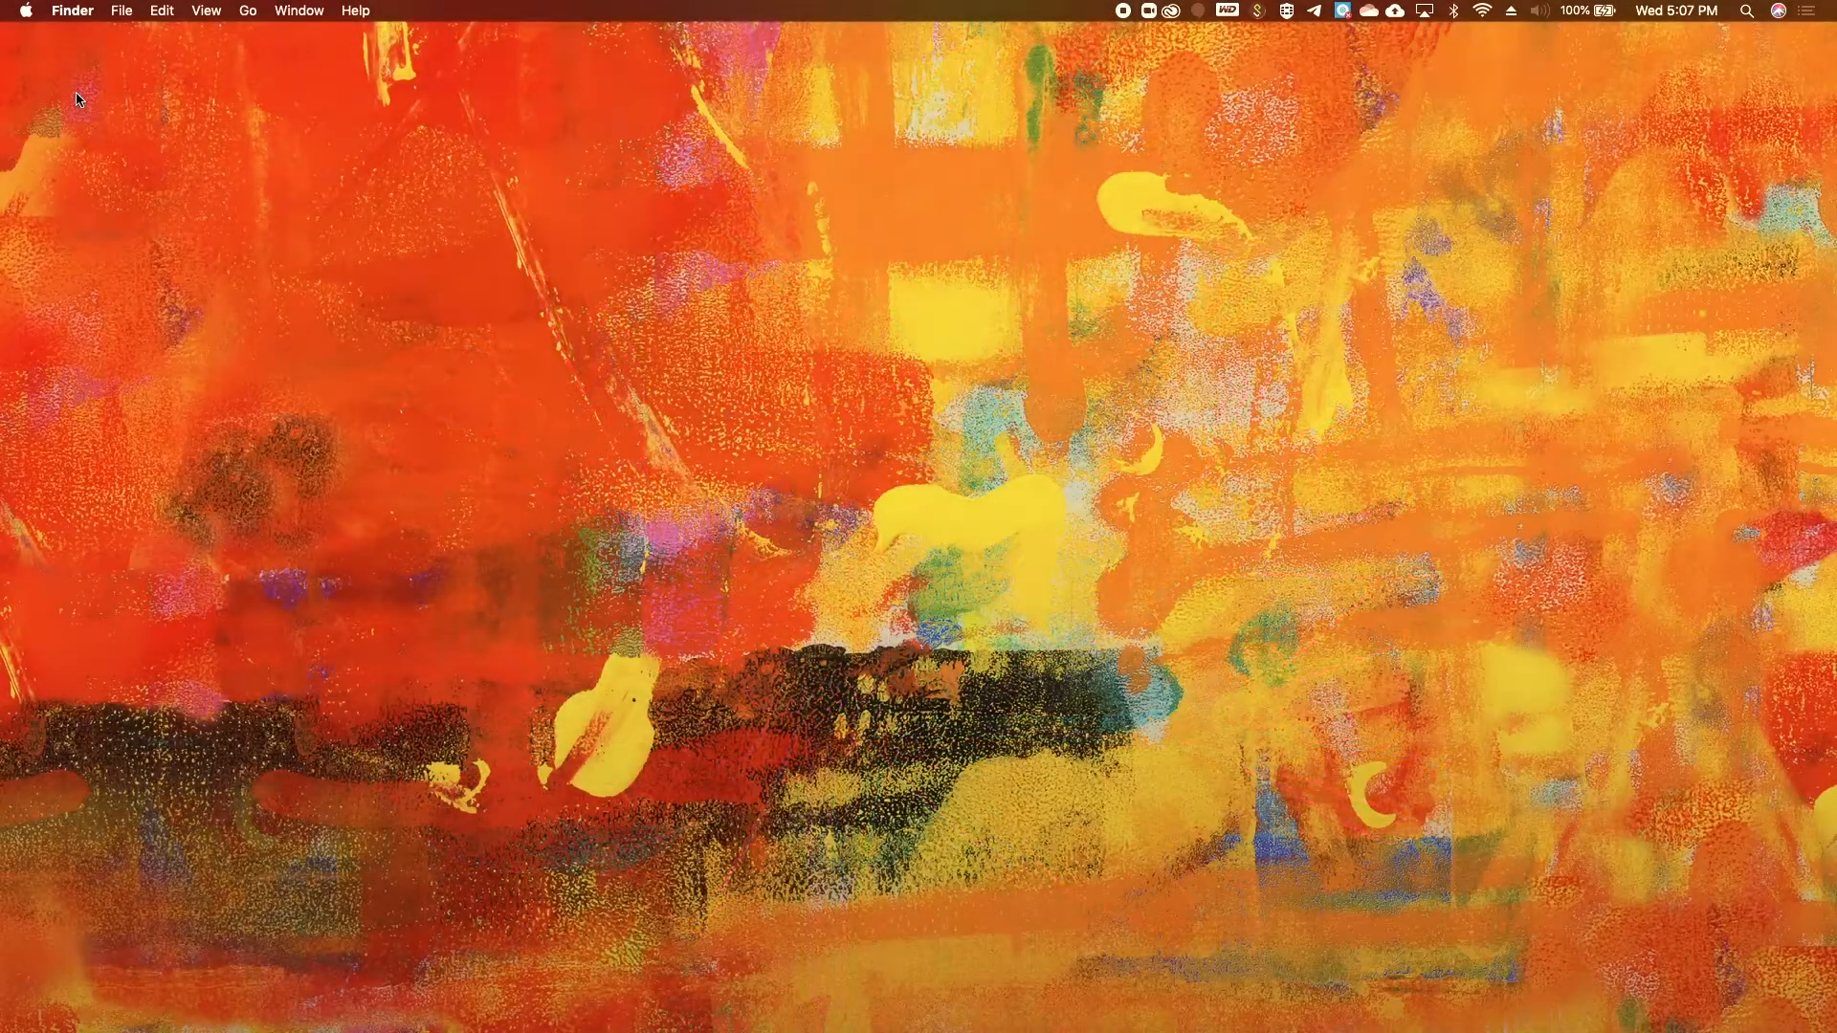
Step: Check the processor type in the Mac's system overview and close the overview window
left_click(30, 15)
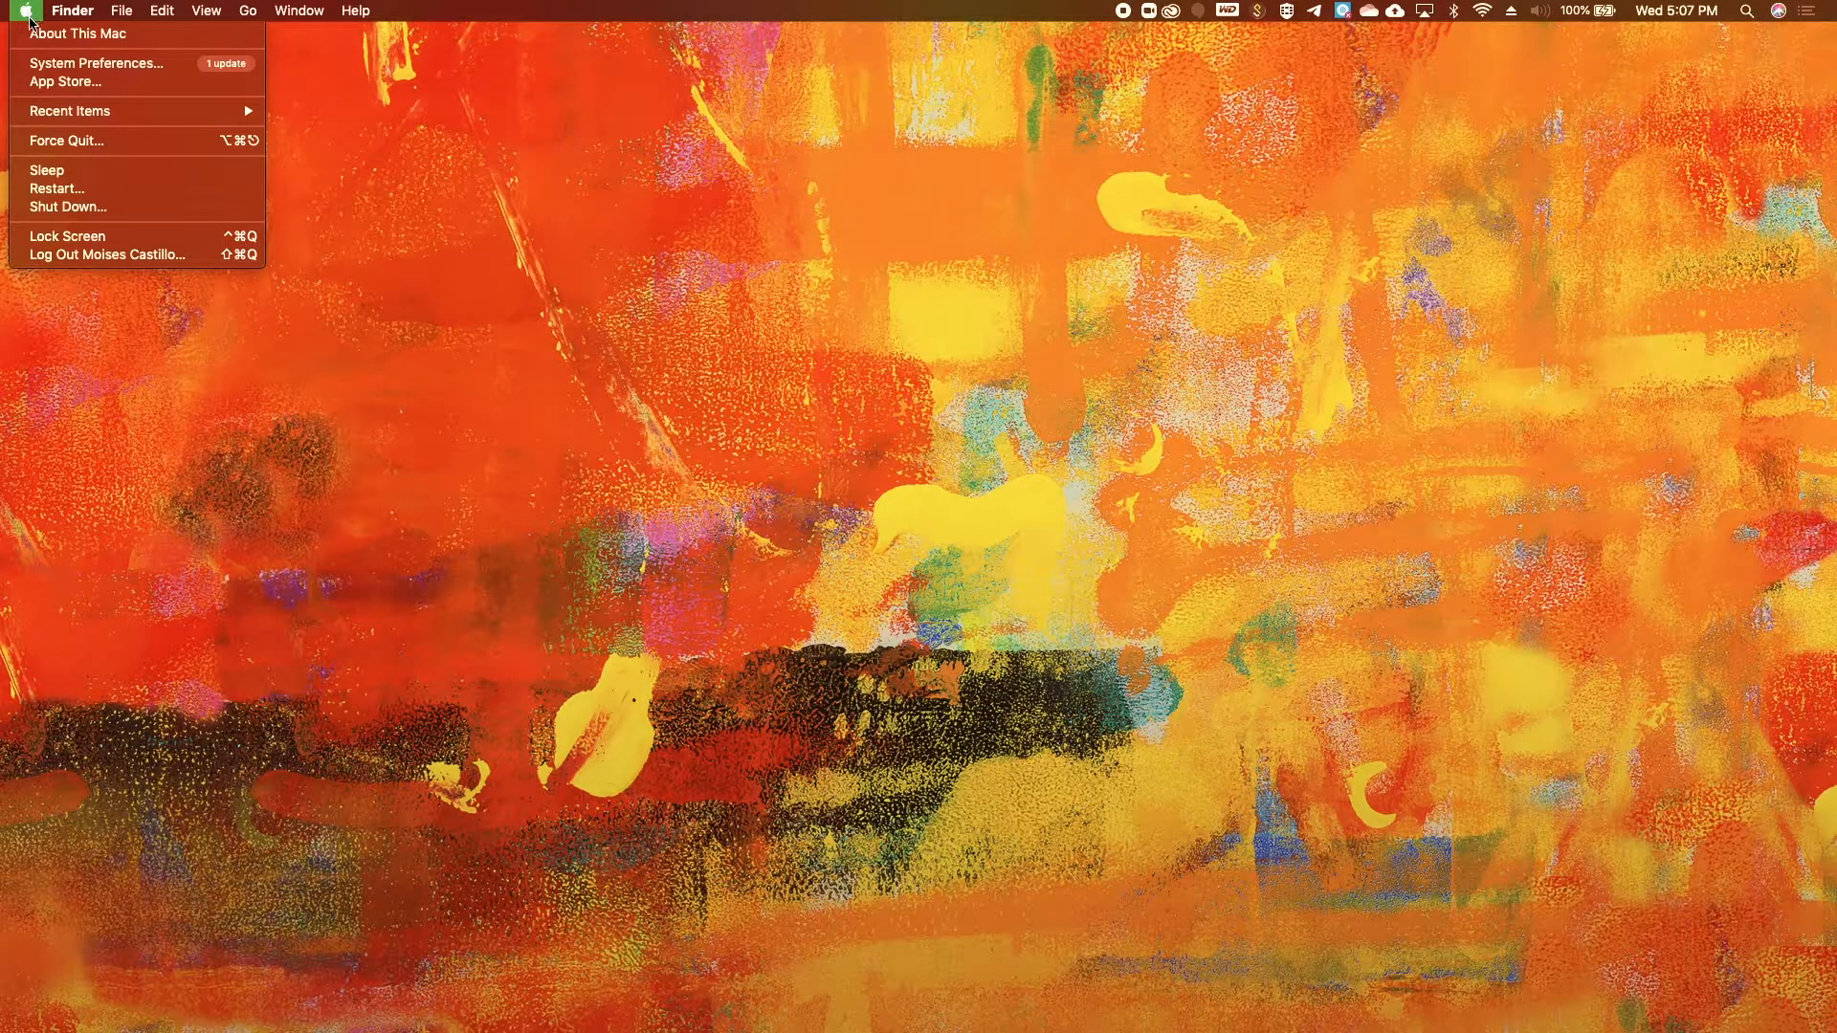
left_click(42, 36)
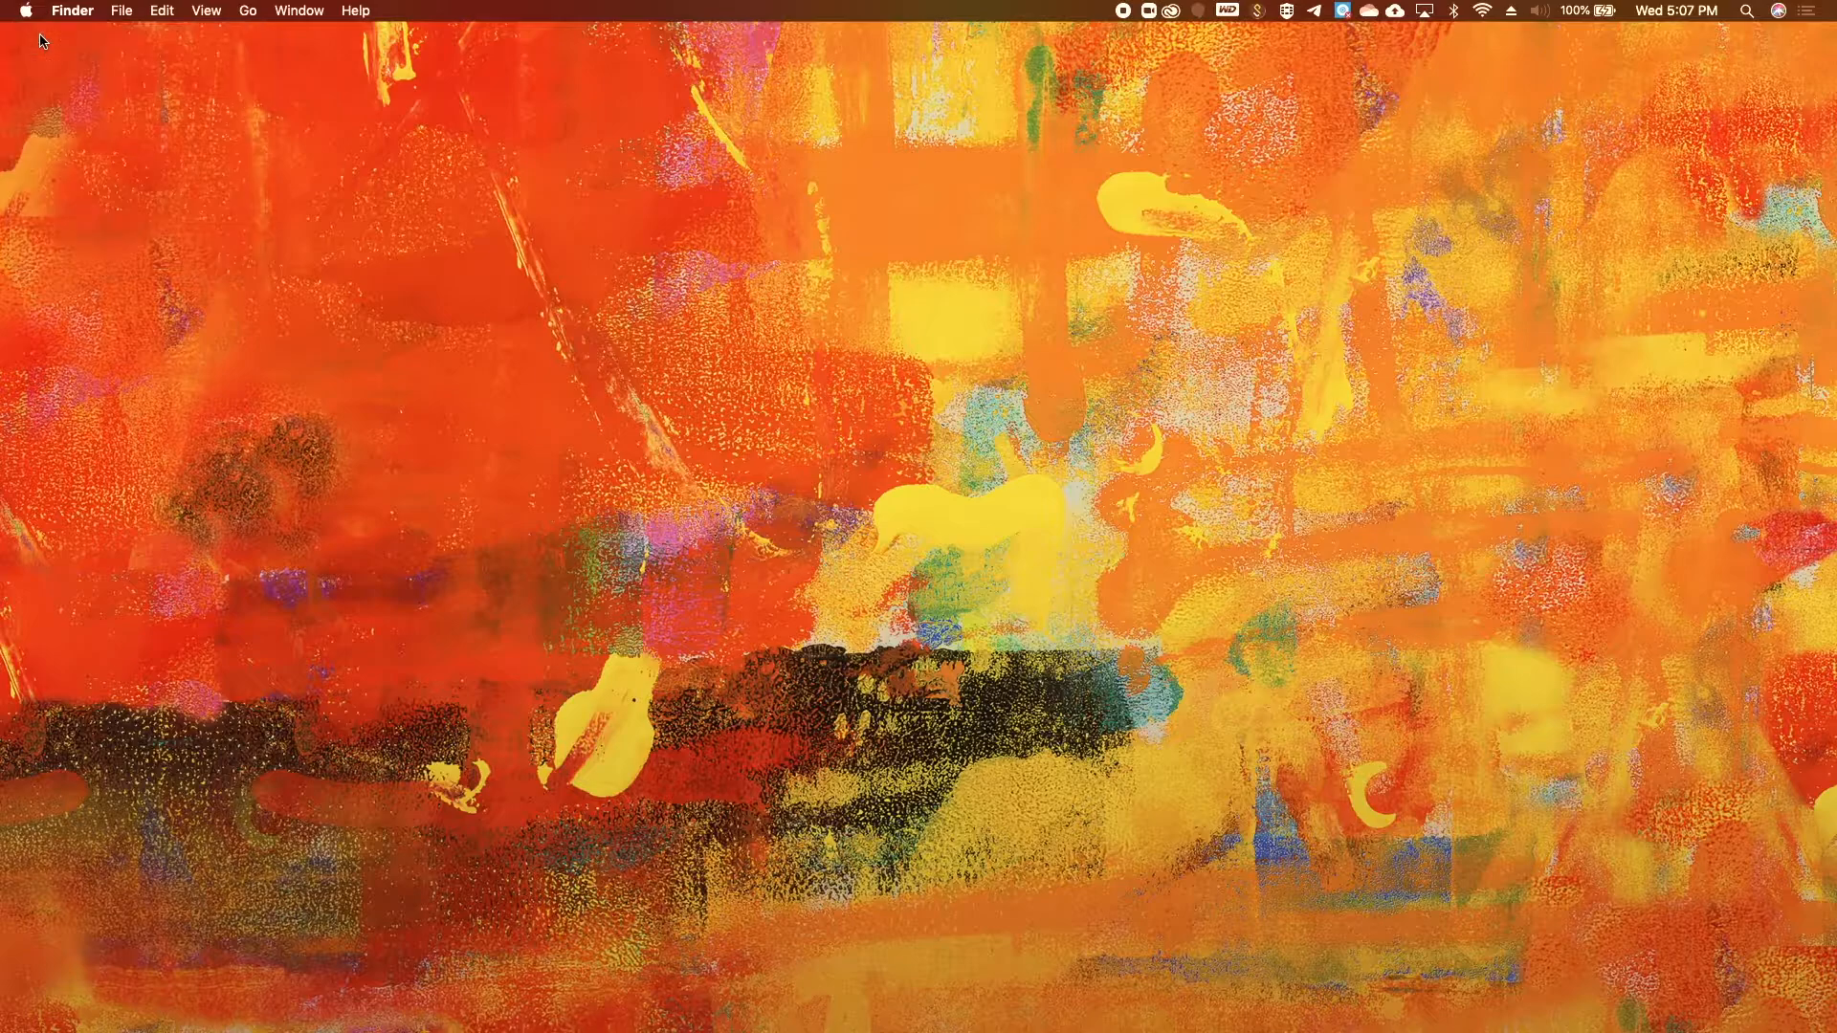
left_click_drag(1155, 242, 1072, 284)
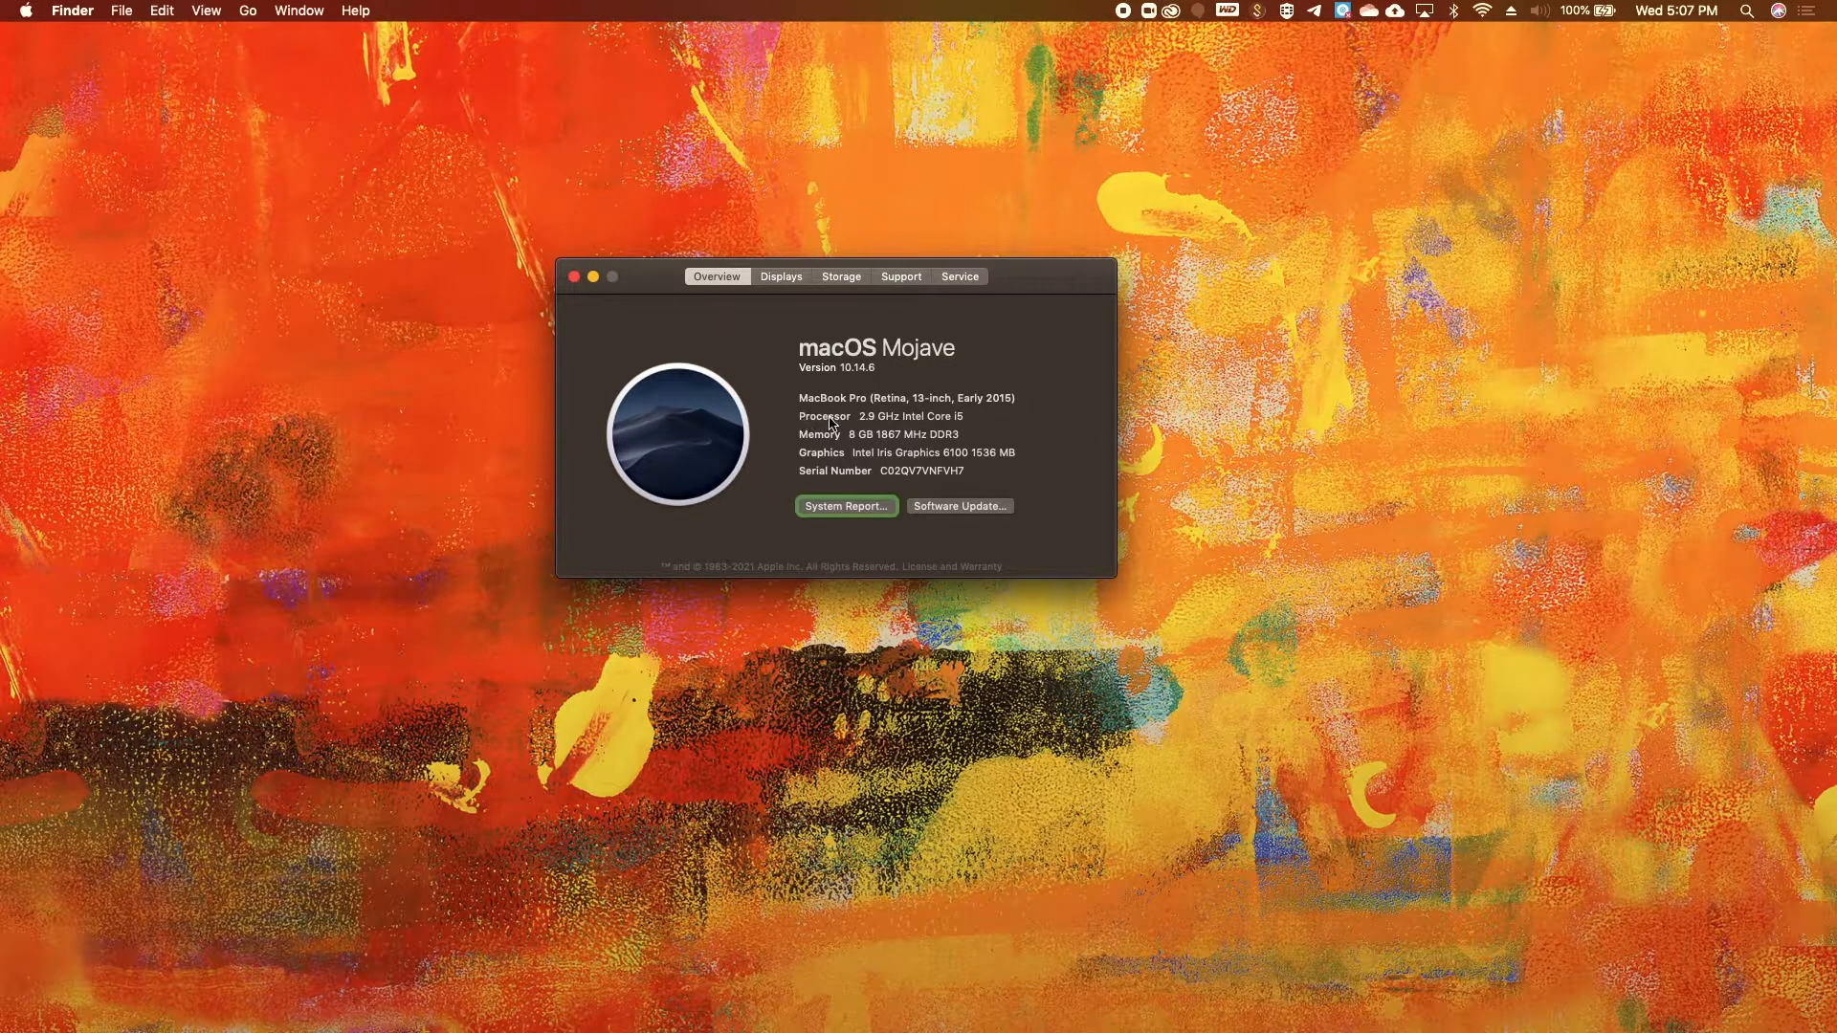
double_click(911, 417)
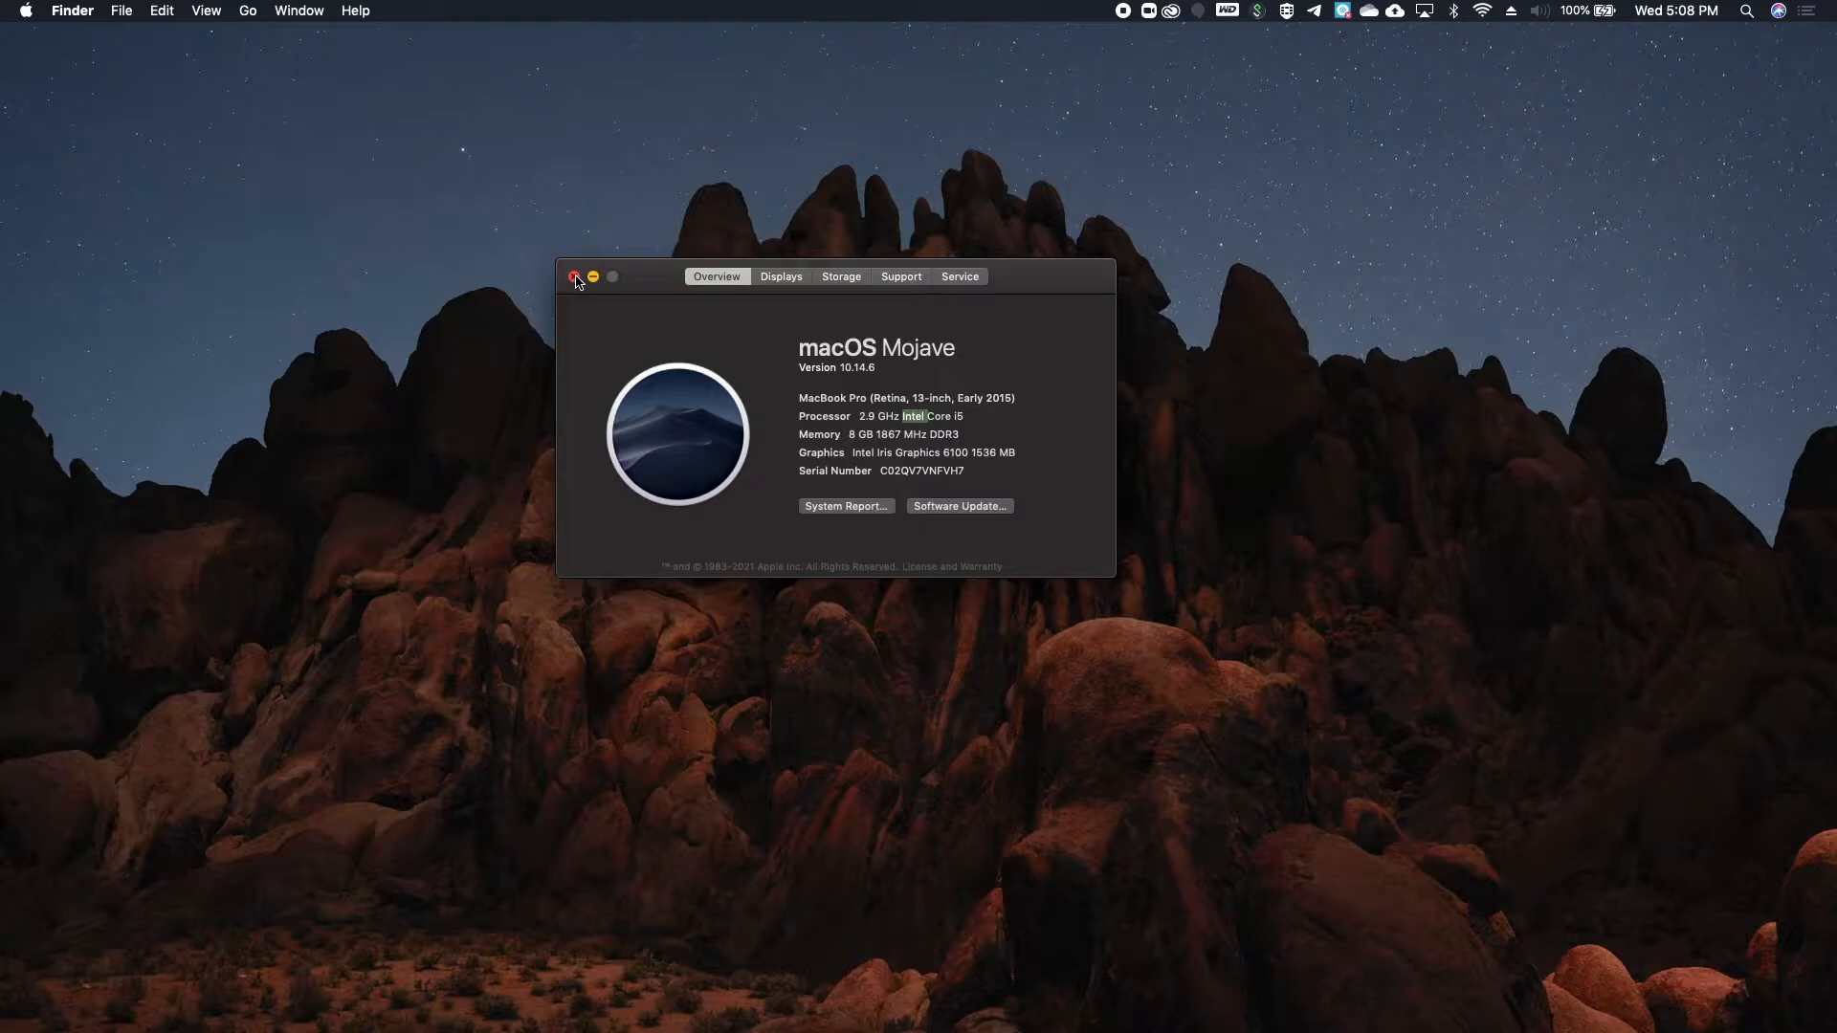
left_click(575, 277)
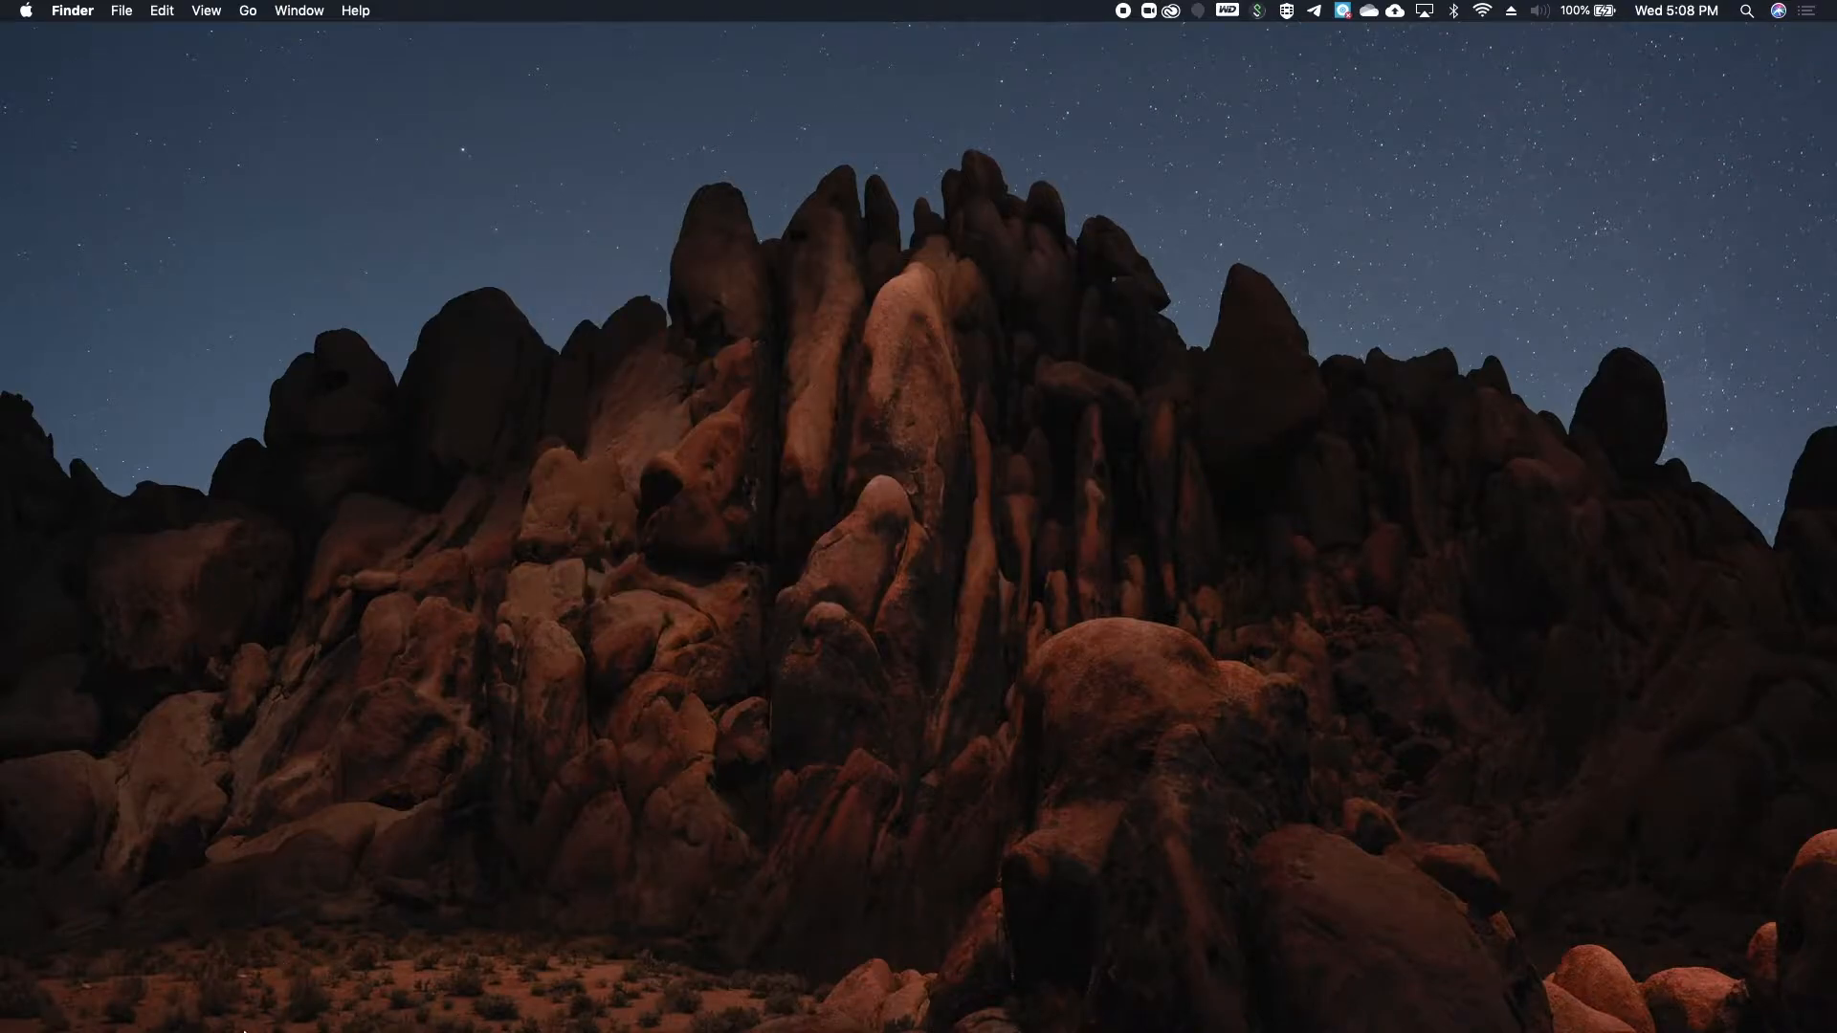
Step: Switch to Google Chrome and load the aperturephotometry.org website
mouse_move(243, 1030)
left_click(169, 992)
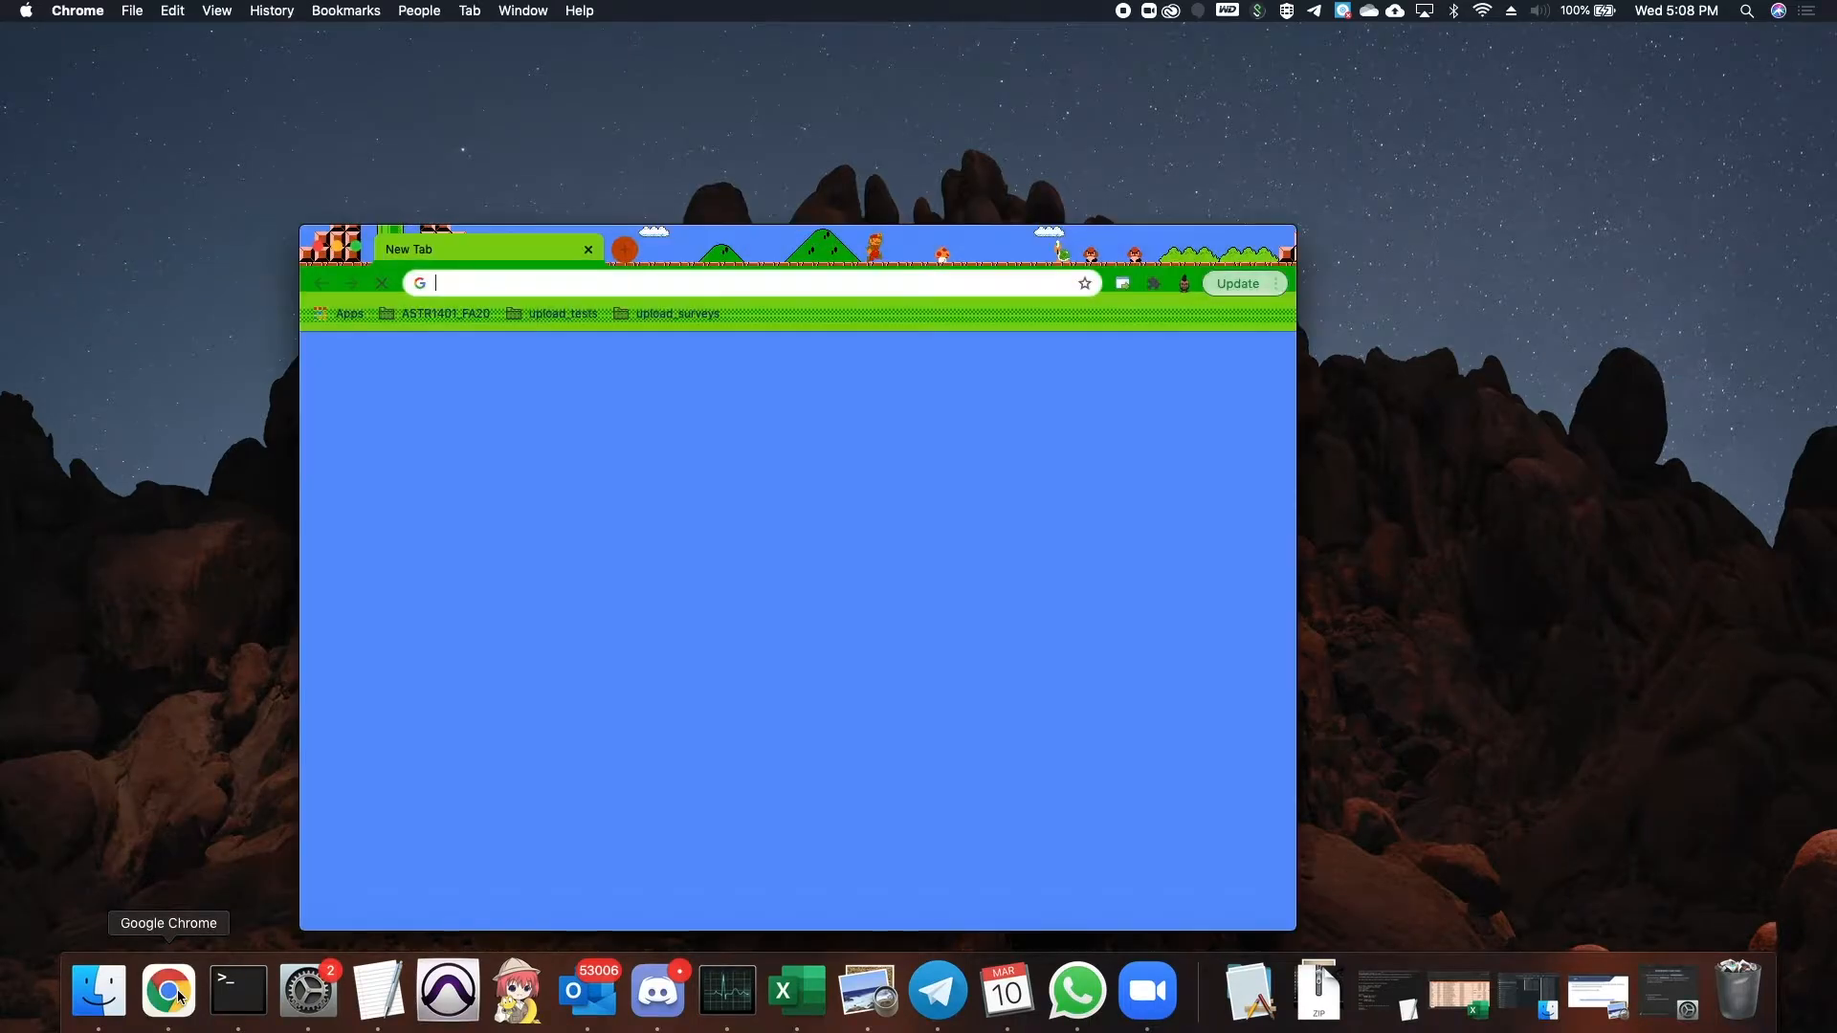
left_click_drag(717, 263, 752, 199)
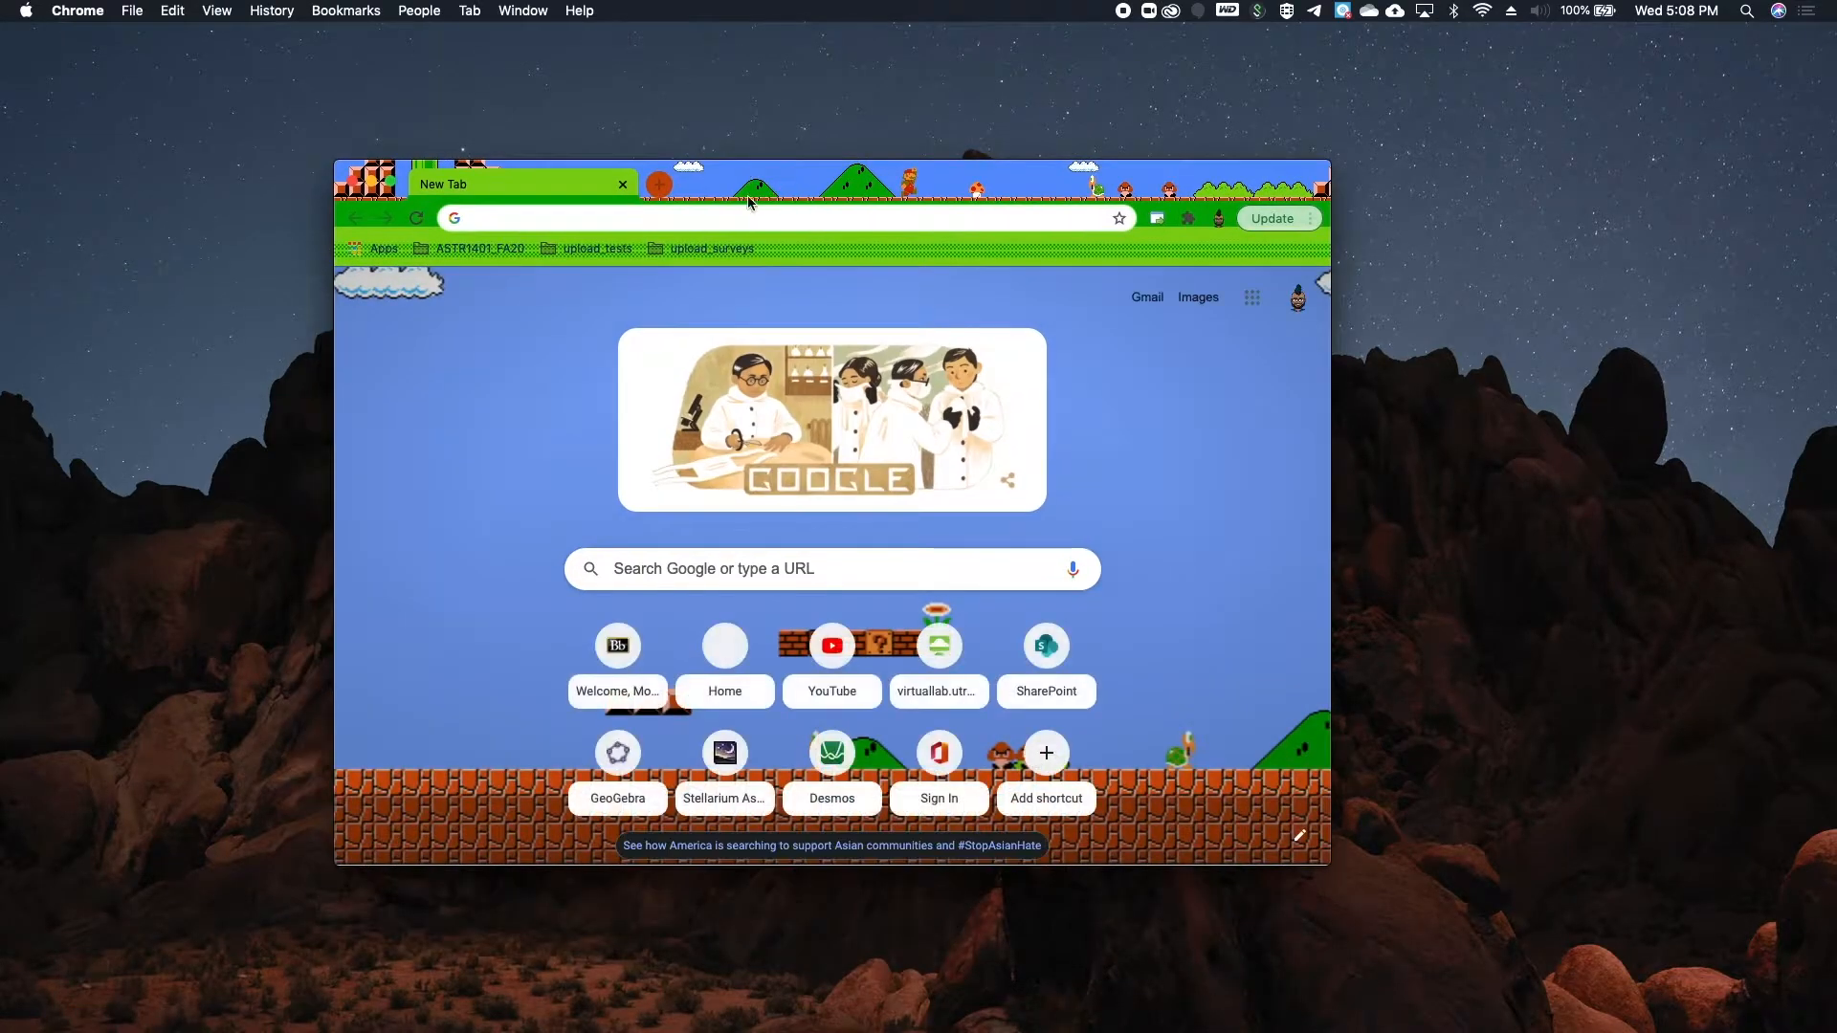
left_click(737, 218)
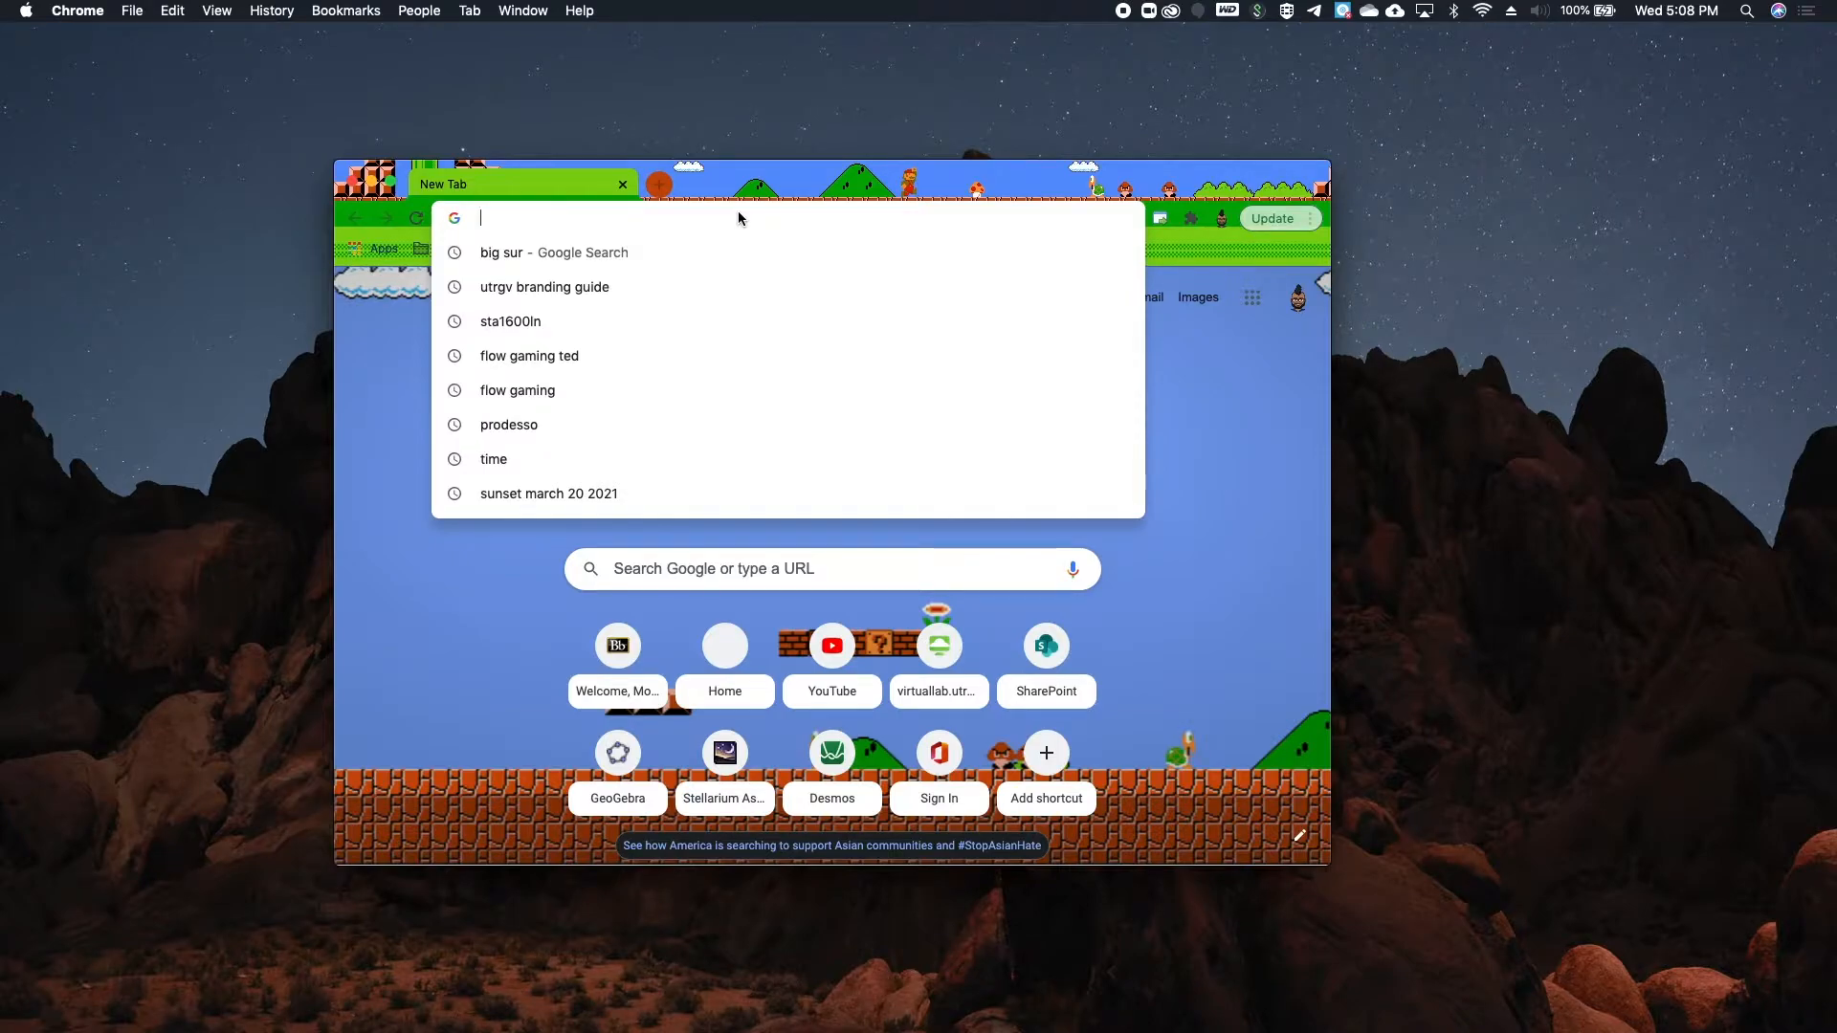
type("sper")
key("BackSpace")
key("BackSpace")
key("BackSpace")
key("BackSpace")
type("aperturephotometry.org")
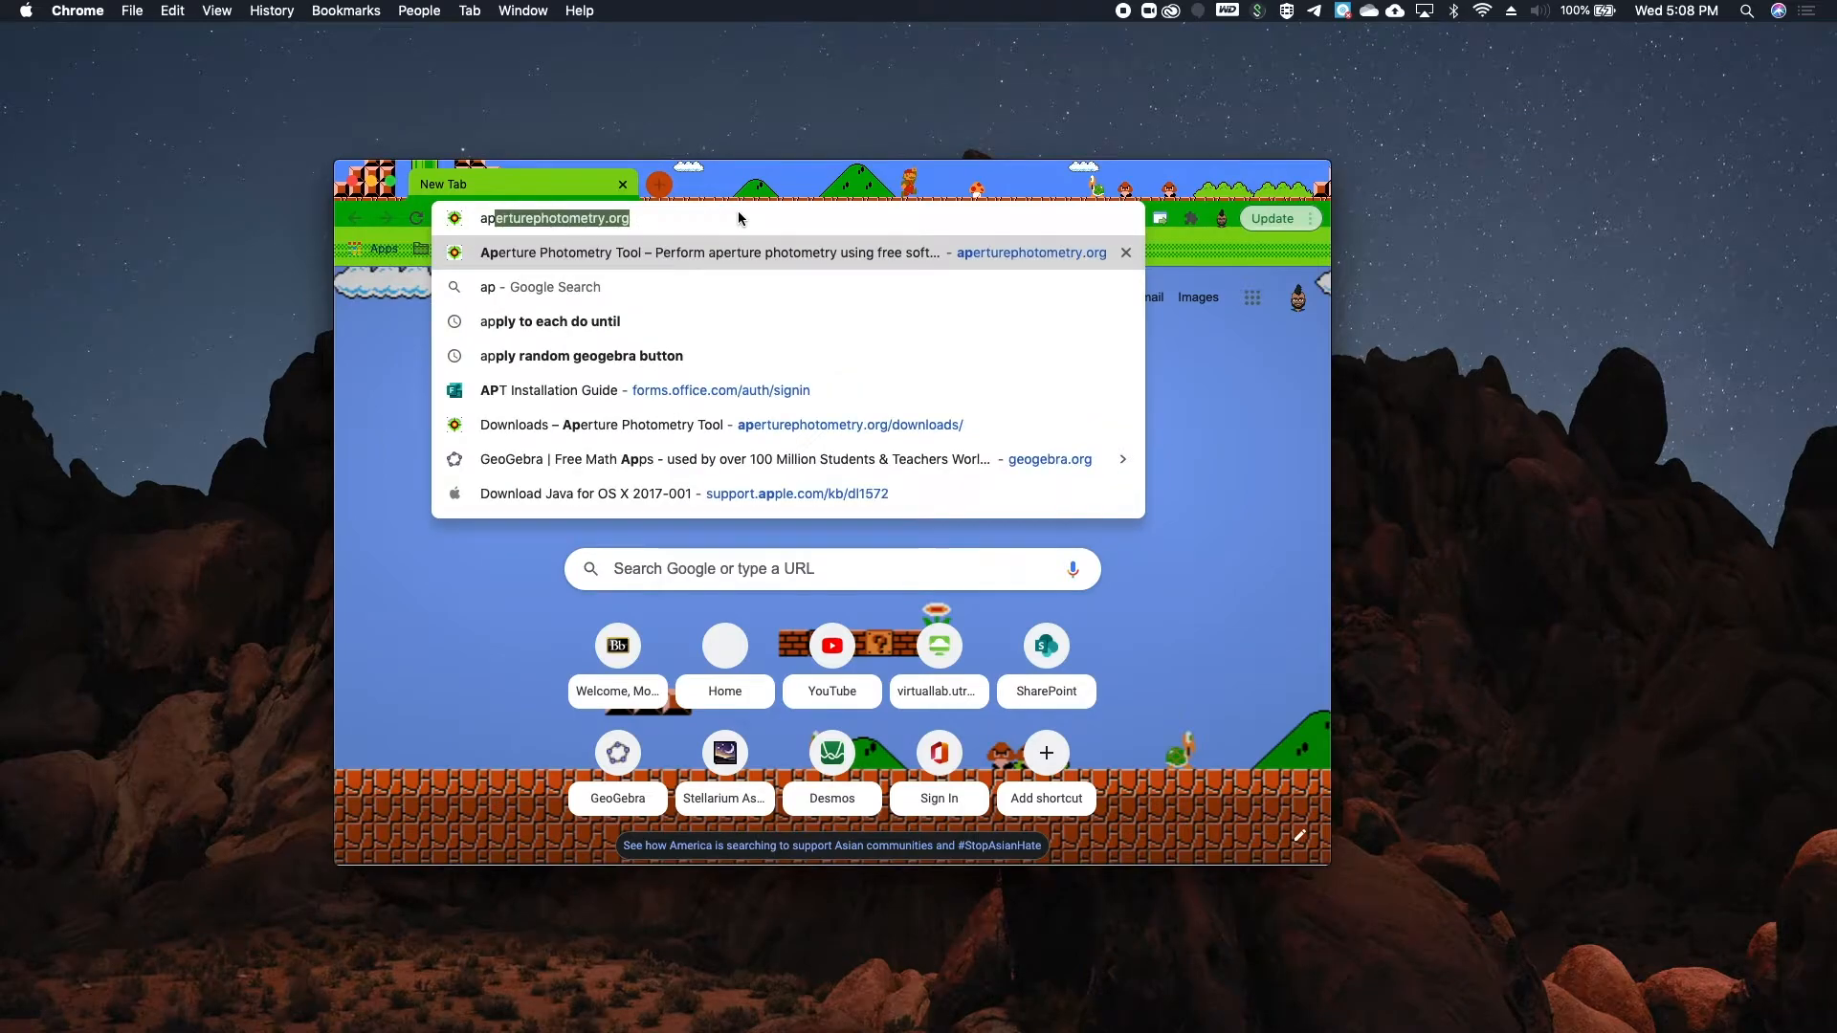
key("Return")
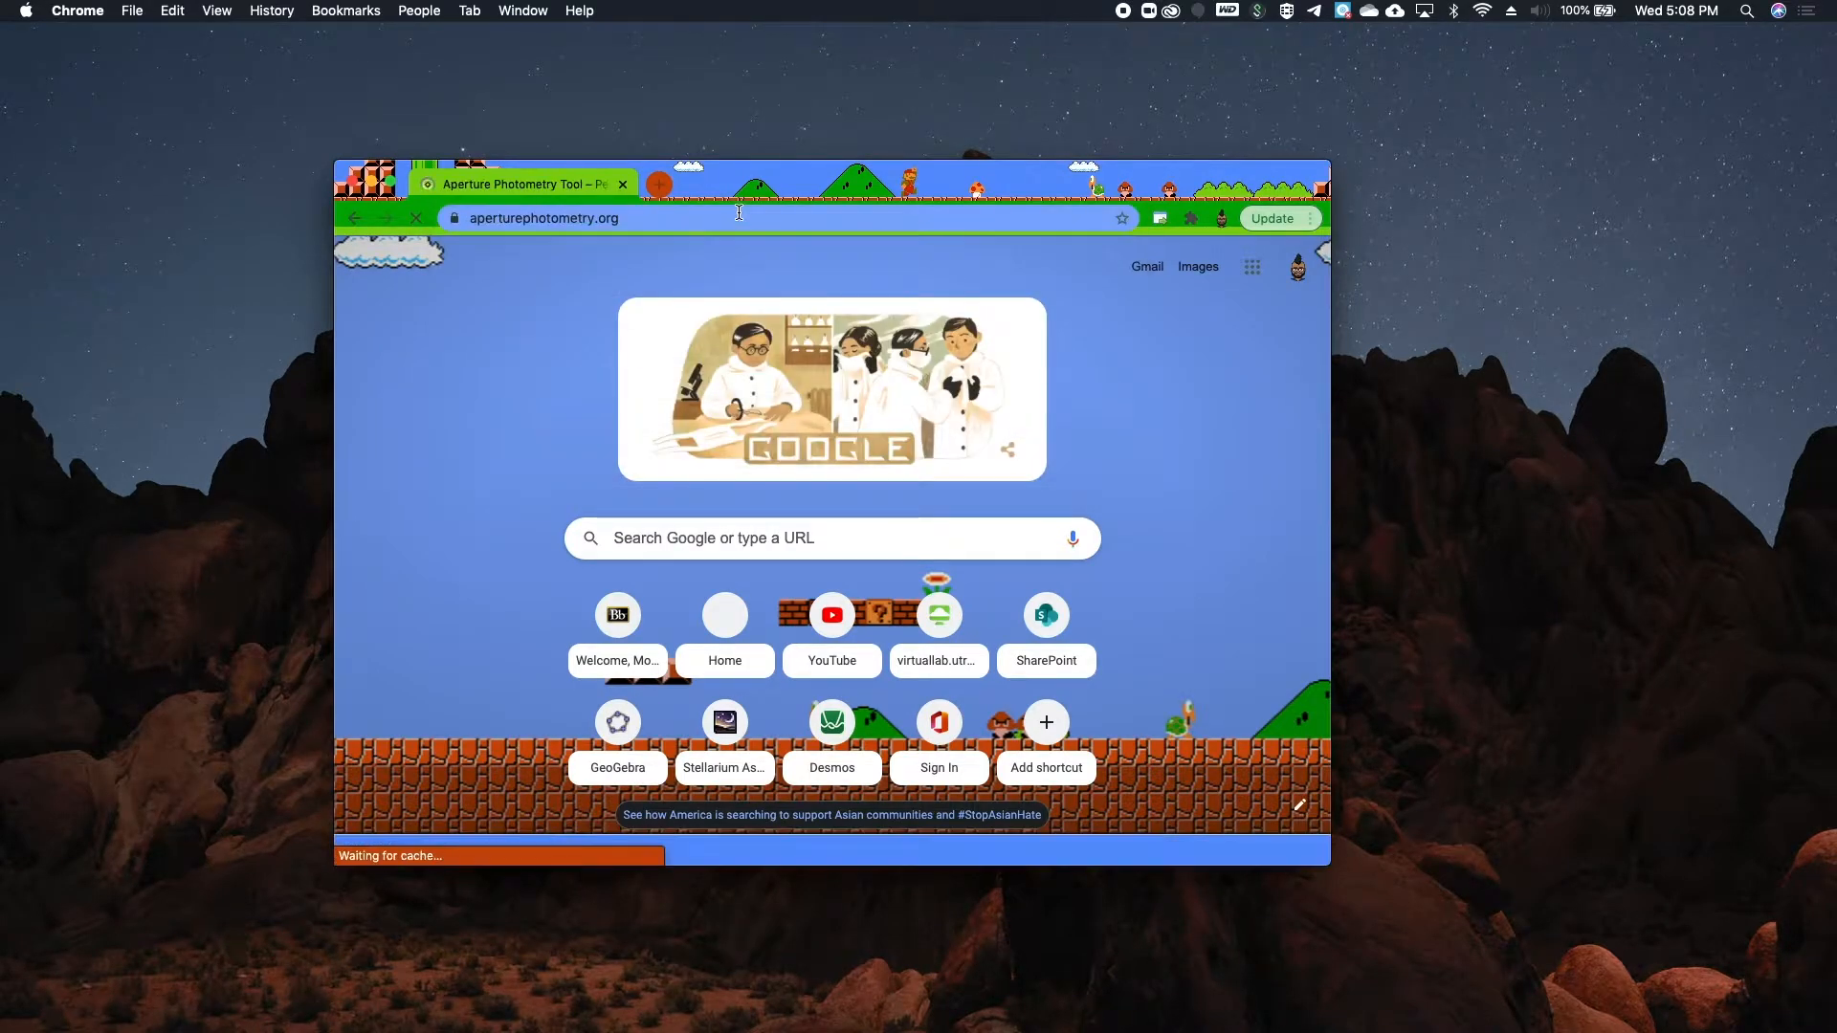
Step: Open the Aperture Photometry Tool site's Downloads page and enlarge the browser window
left_click_drag(747, 192, 708, 114)
scroll(724, 358, "down", 1)
scroll(725, 358, "down", 1)
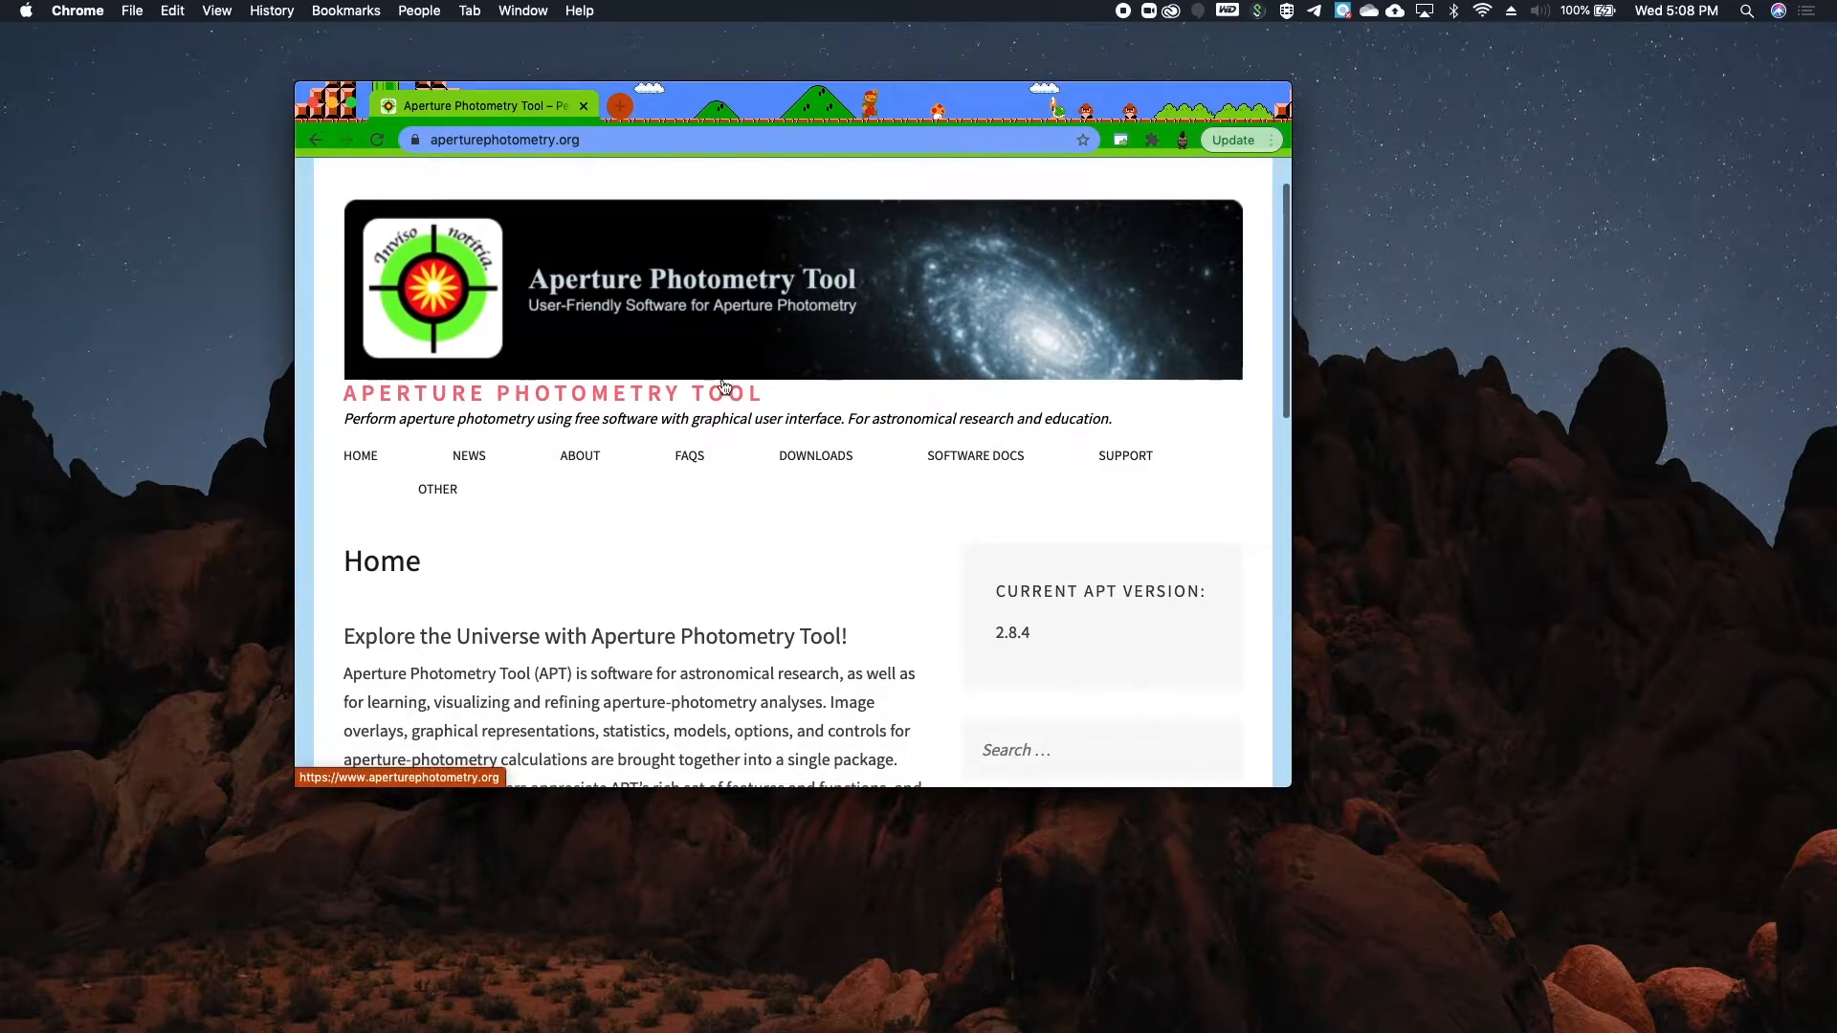
left_click(816, 467)
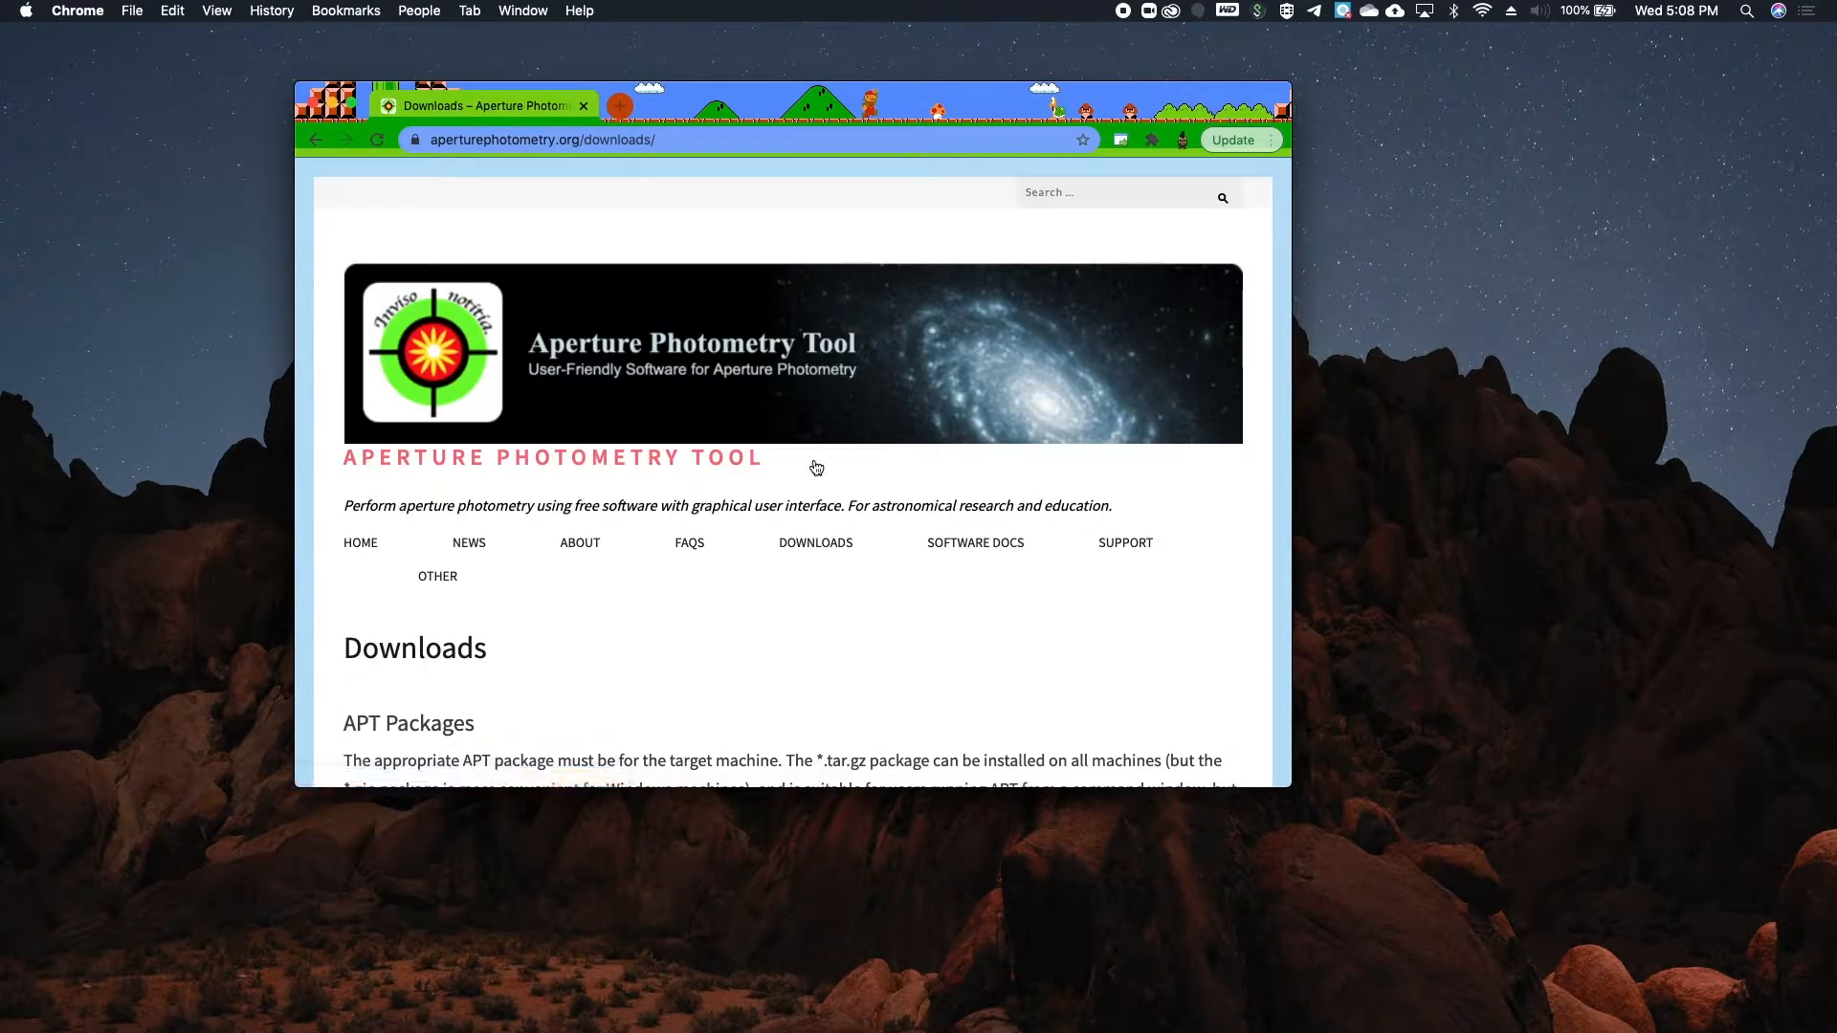
scroll(716, 596, "down", 3)
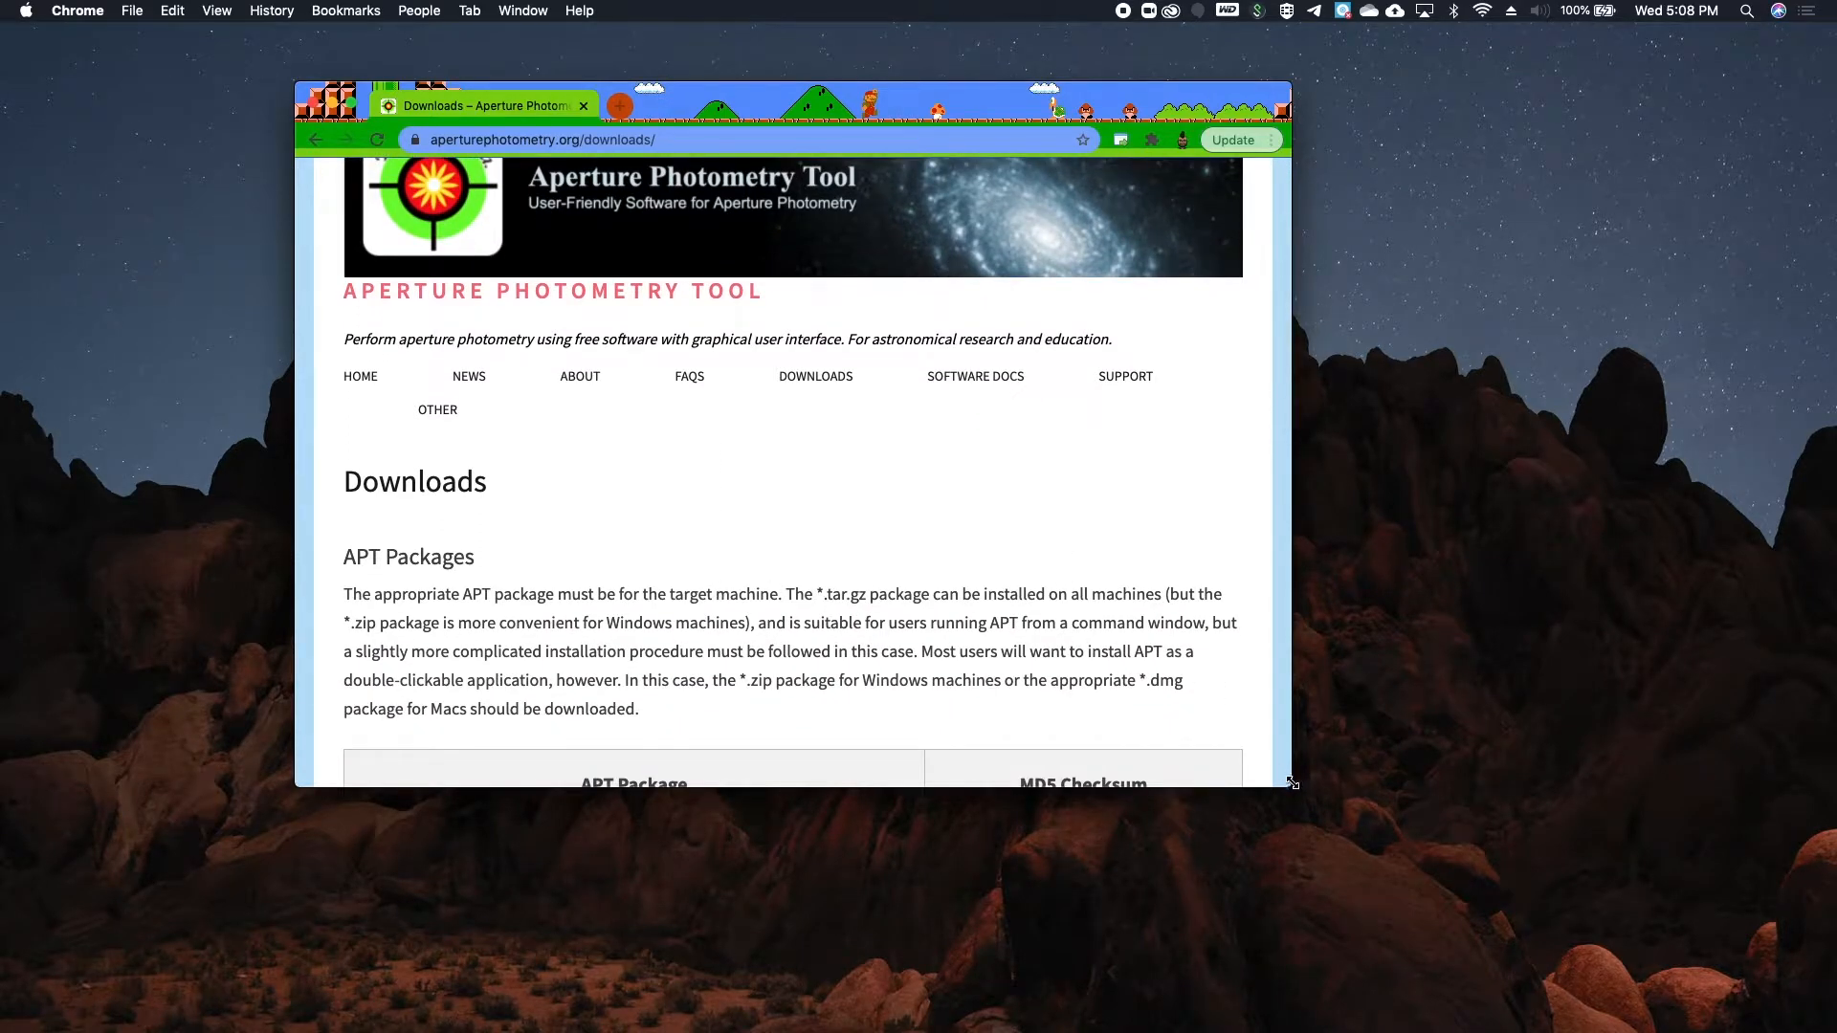
left_click_drag(1287, 784, 1601, 874)
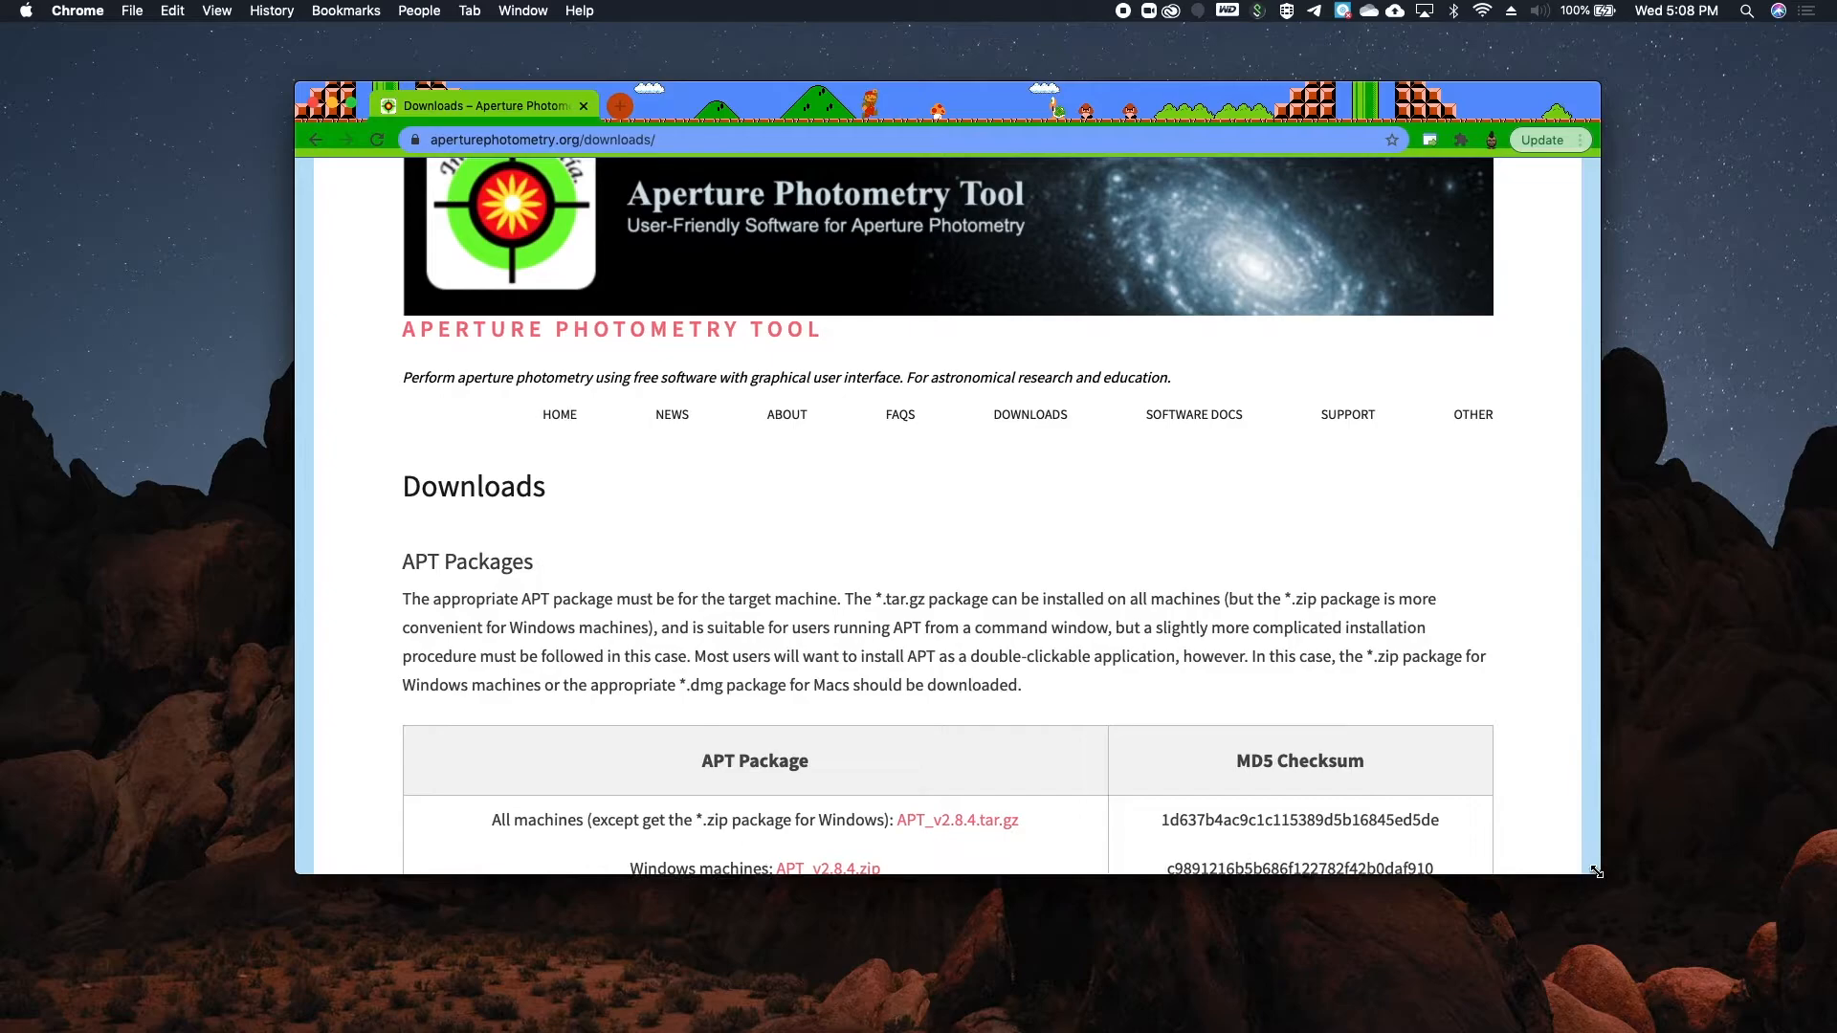
Step: Save the linked Legacy Java 1.6 for Mac OS X Catalina package to the Desktop as ModifiedJava6Install.pkg
scroll(1462, 628, "down", 5)
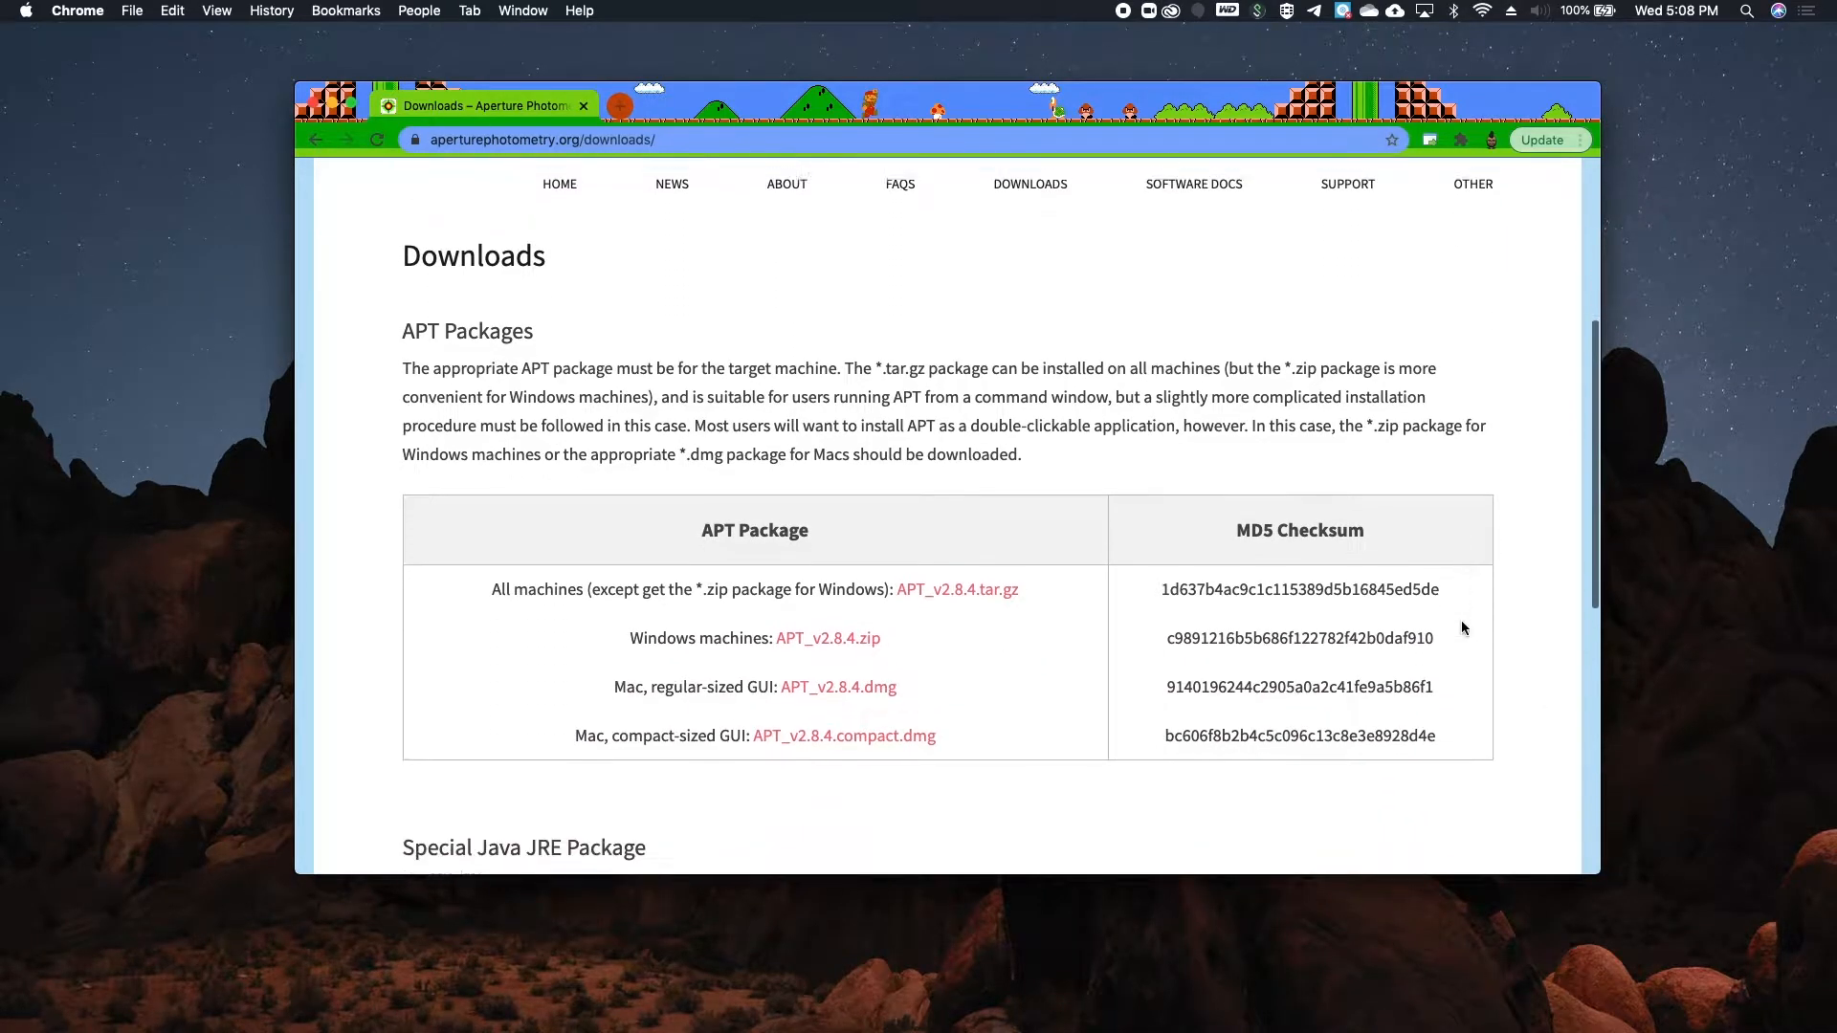
scroll(1462, 627, "down", 2)
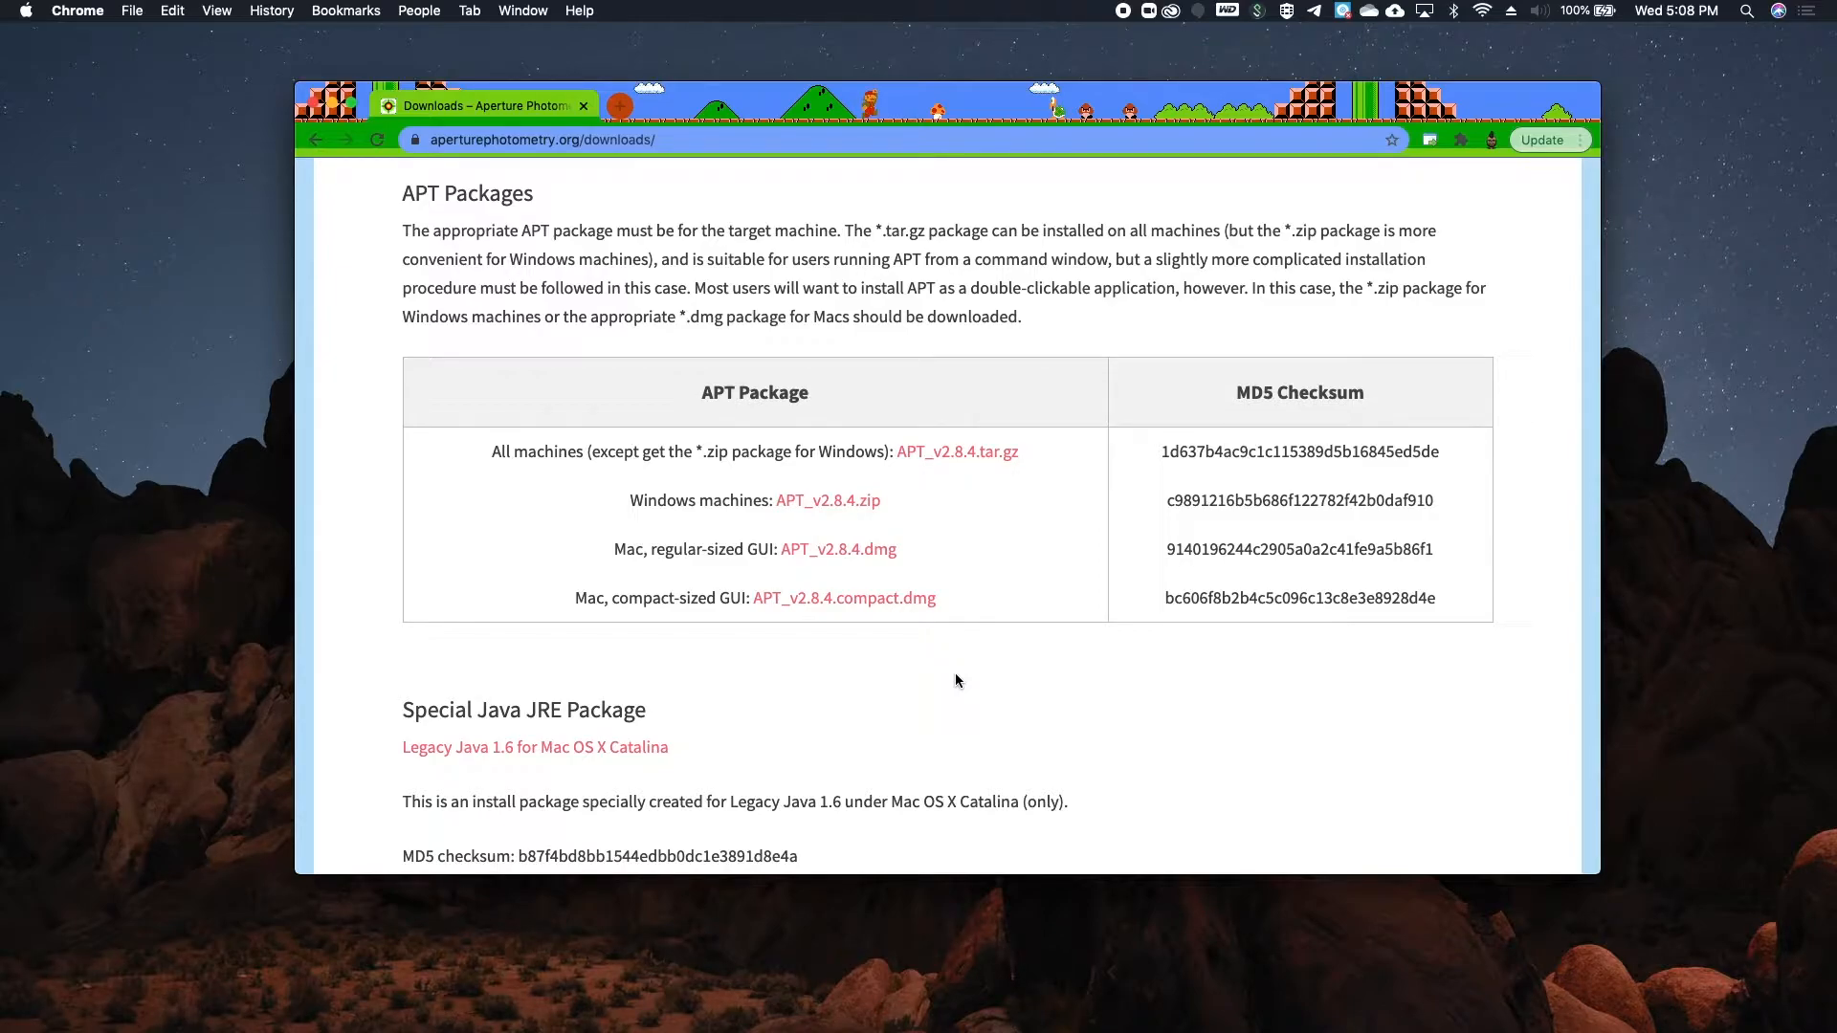
scroll(587, 632, "down", 2)
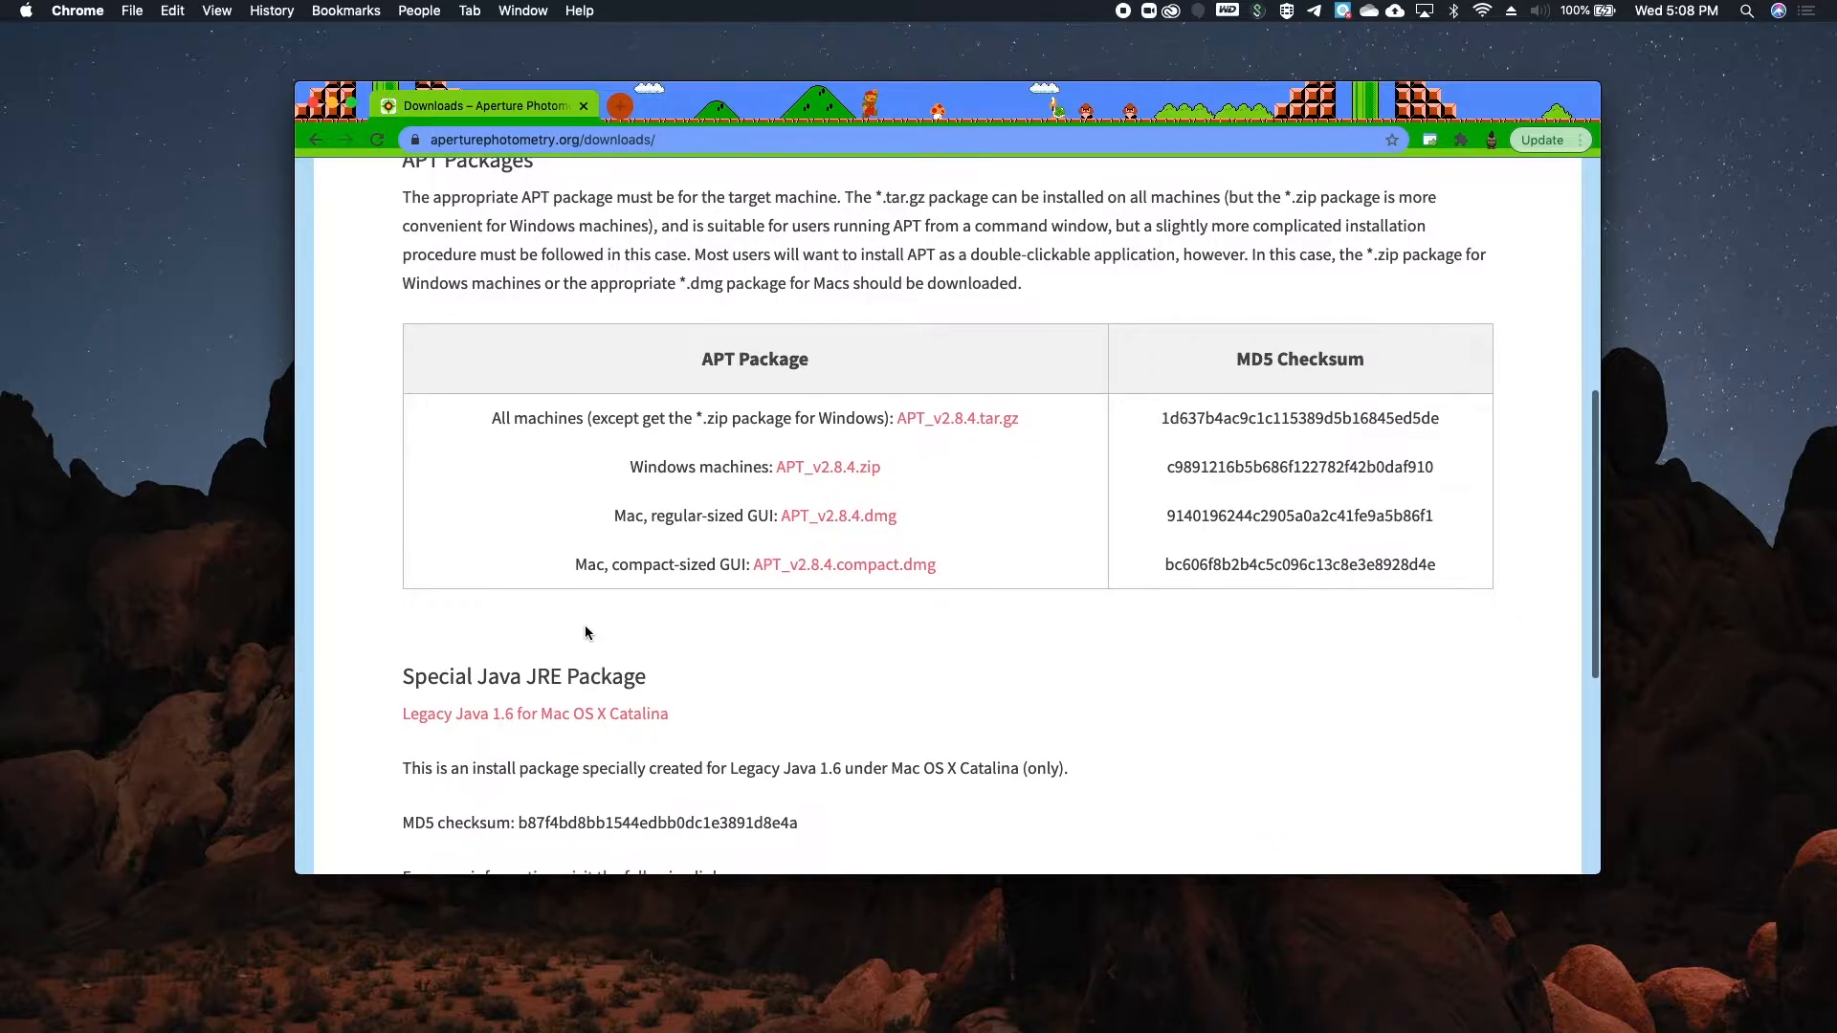
scroll(585, 632, "down", 1)
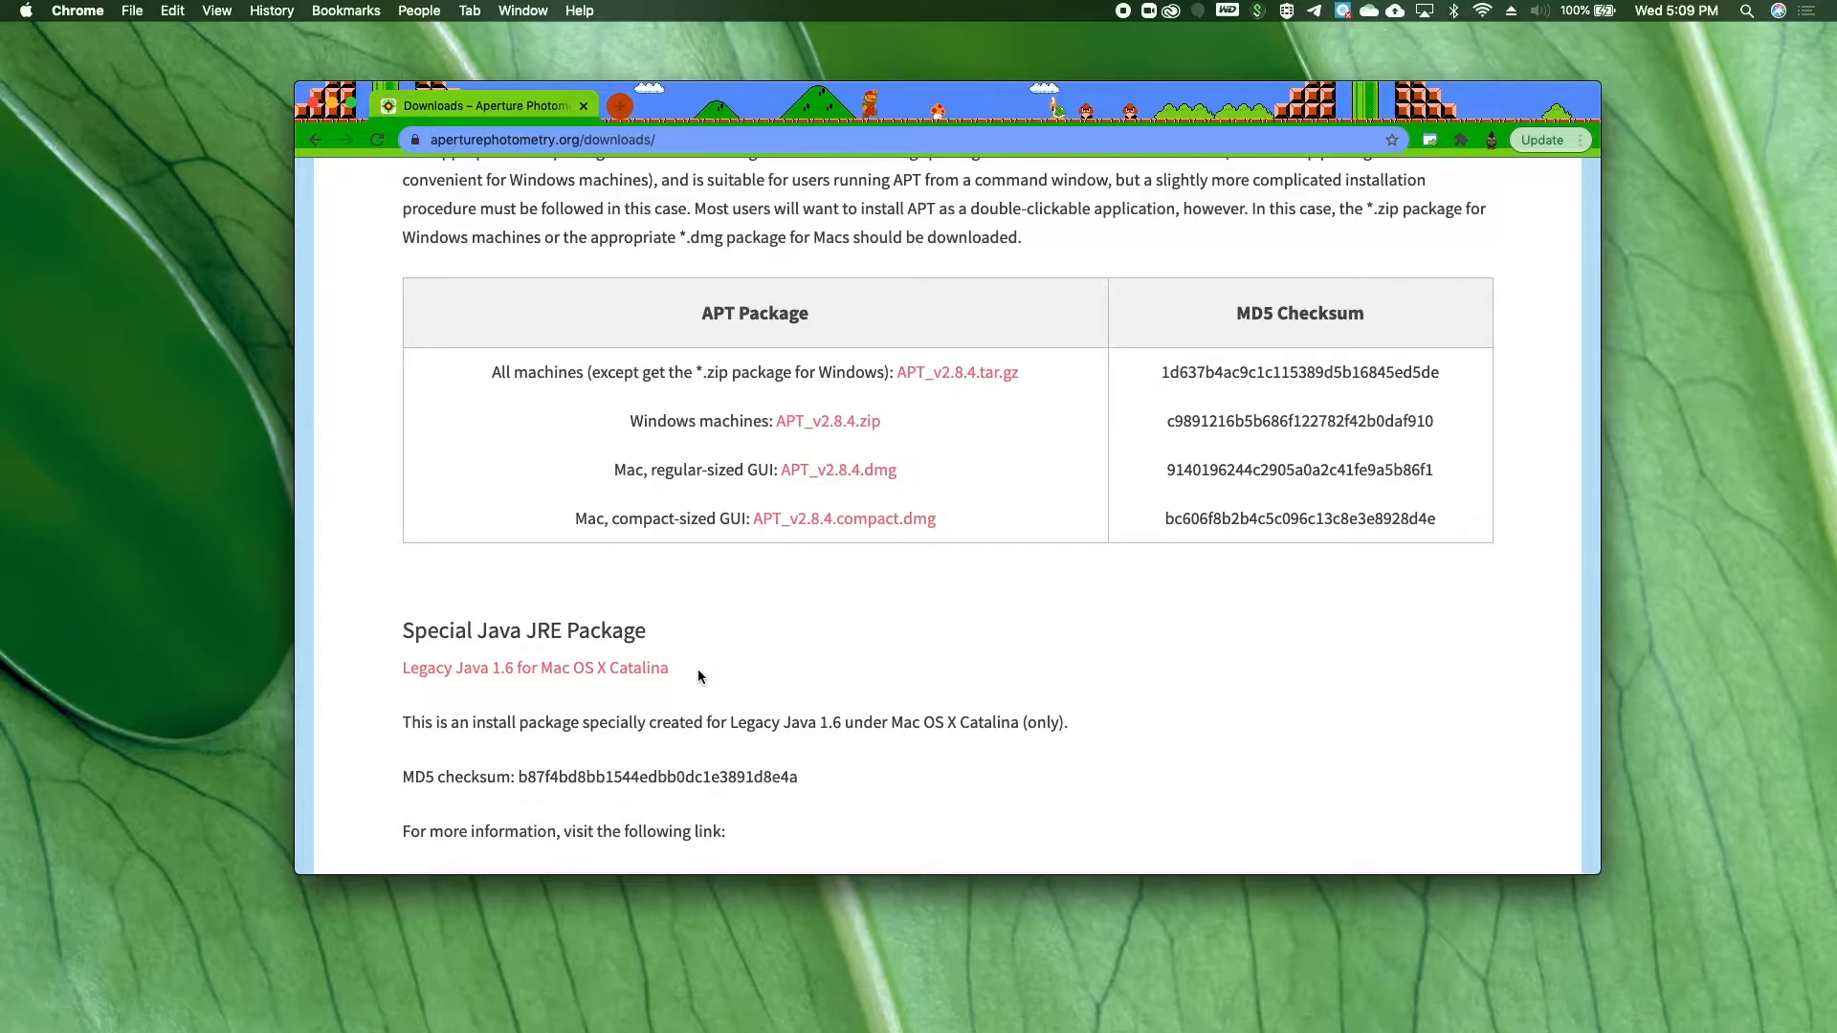
left_click(632, 673)
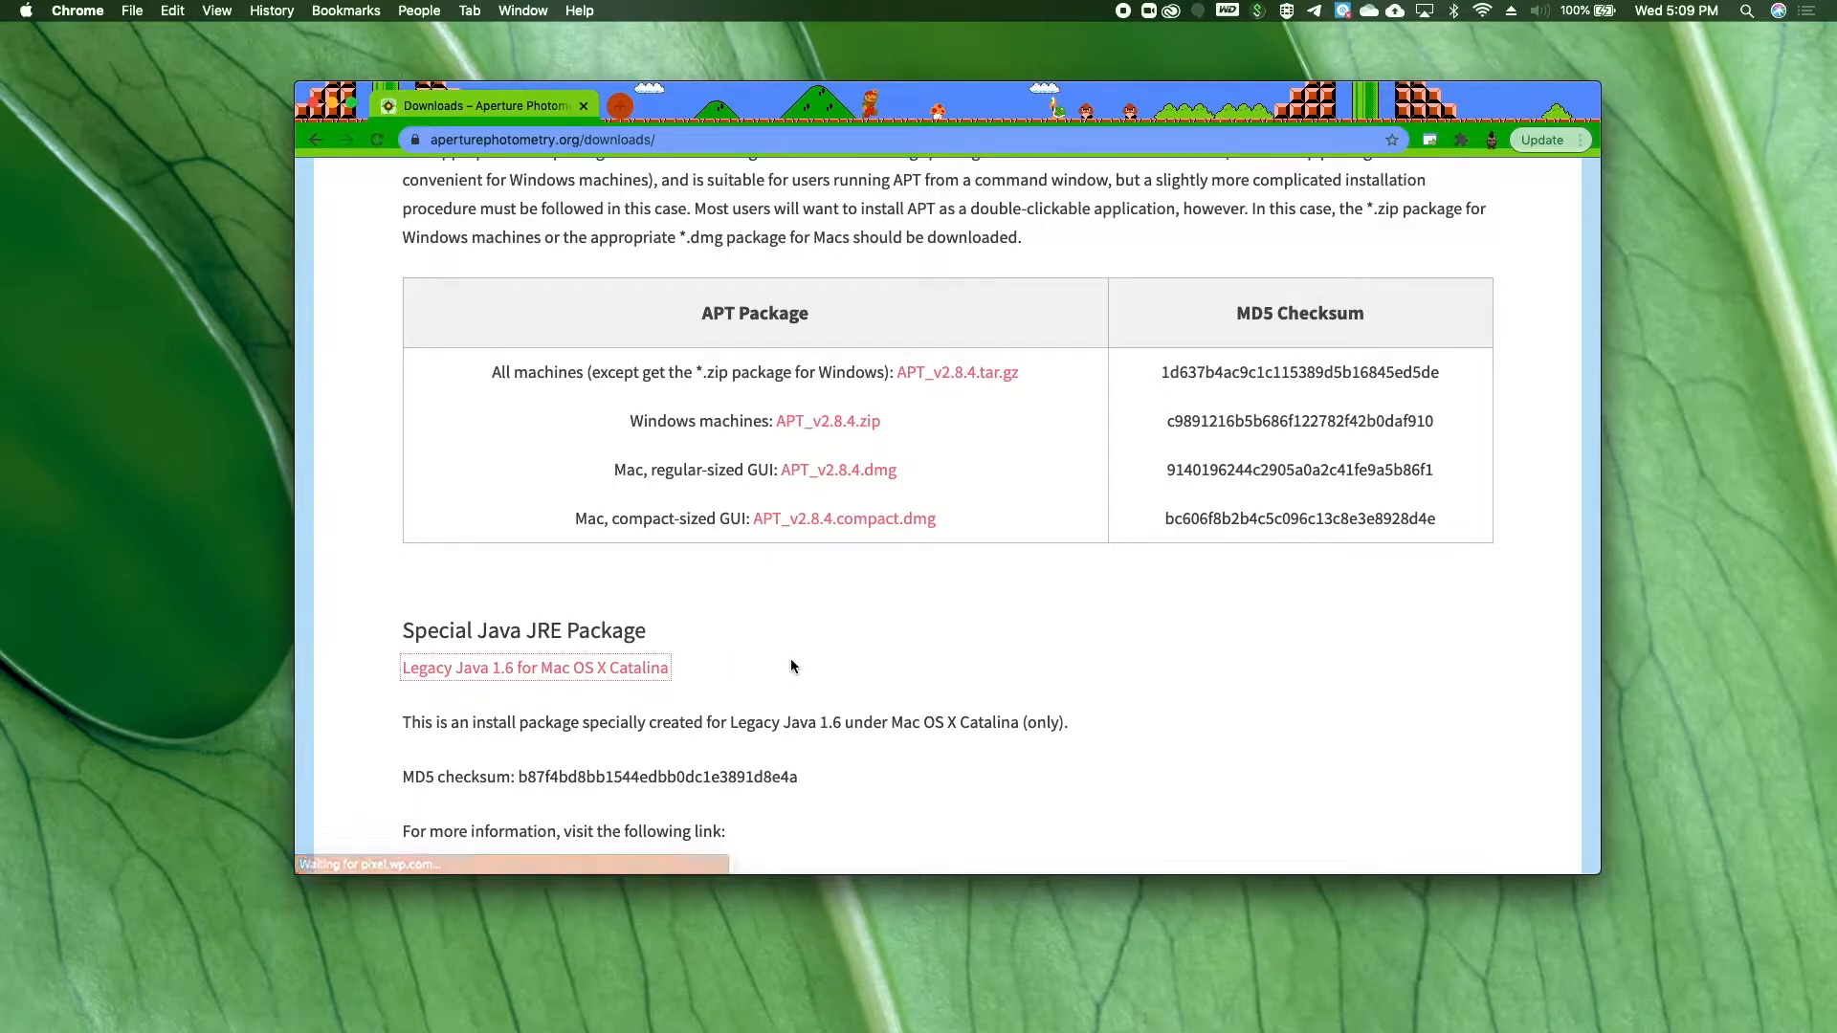
right_click(655, 676)
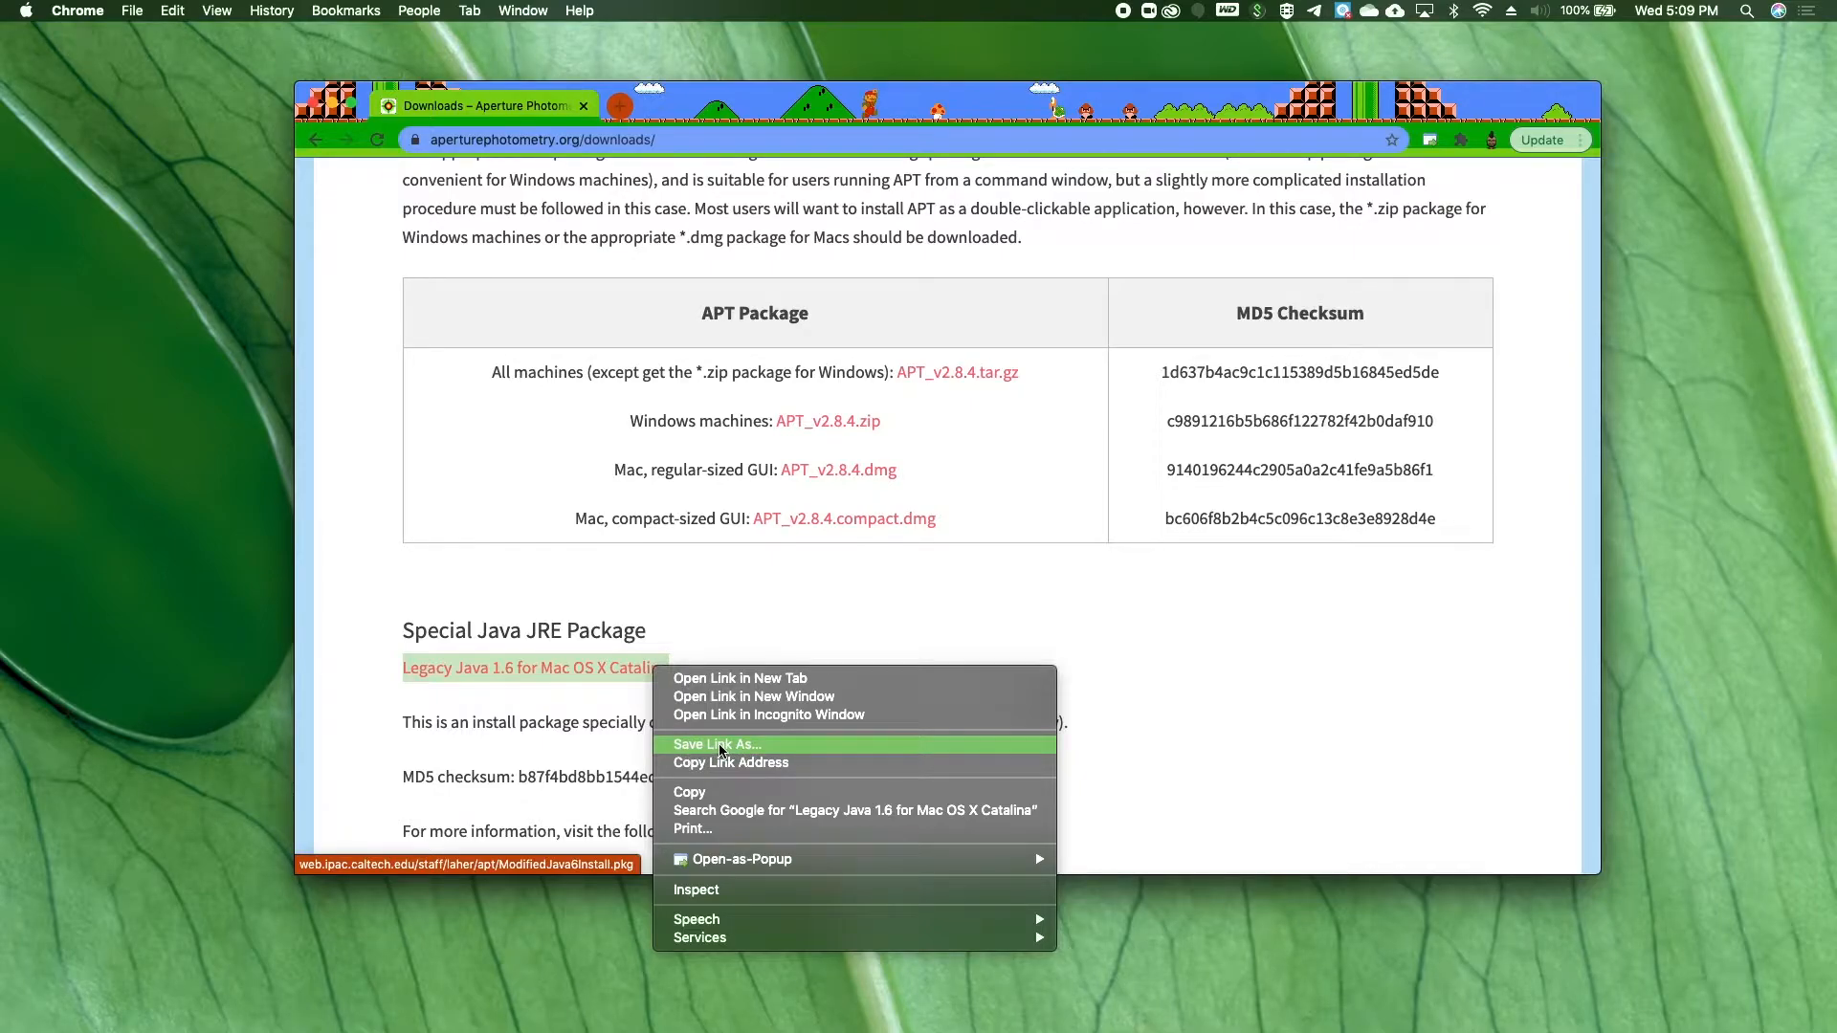
left_click(720, 750)
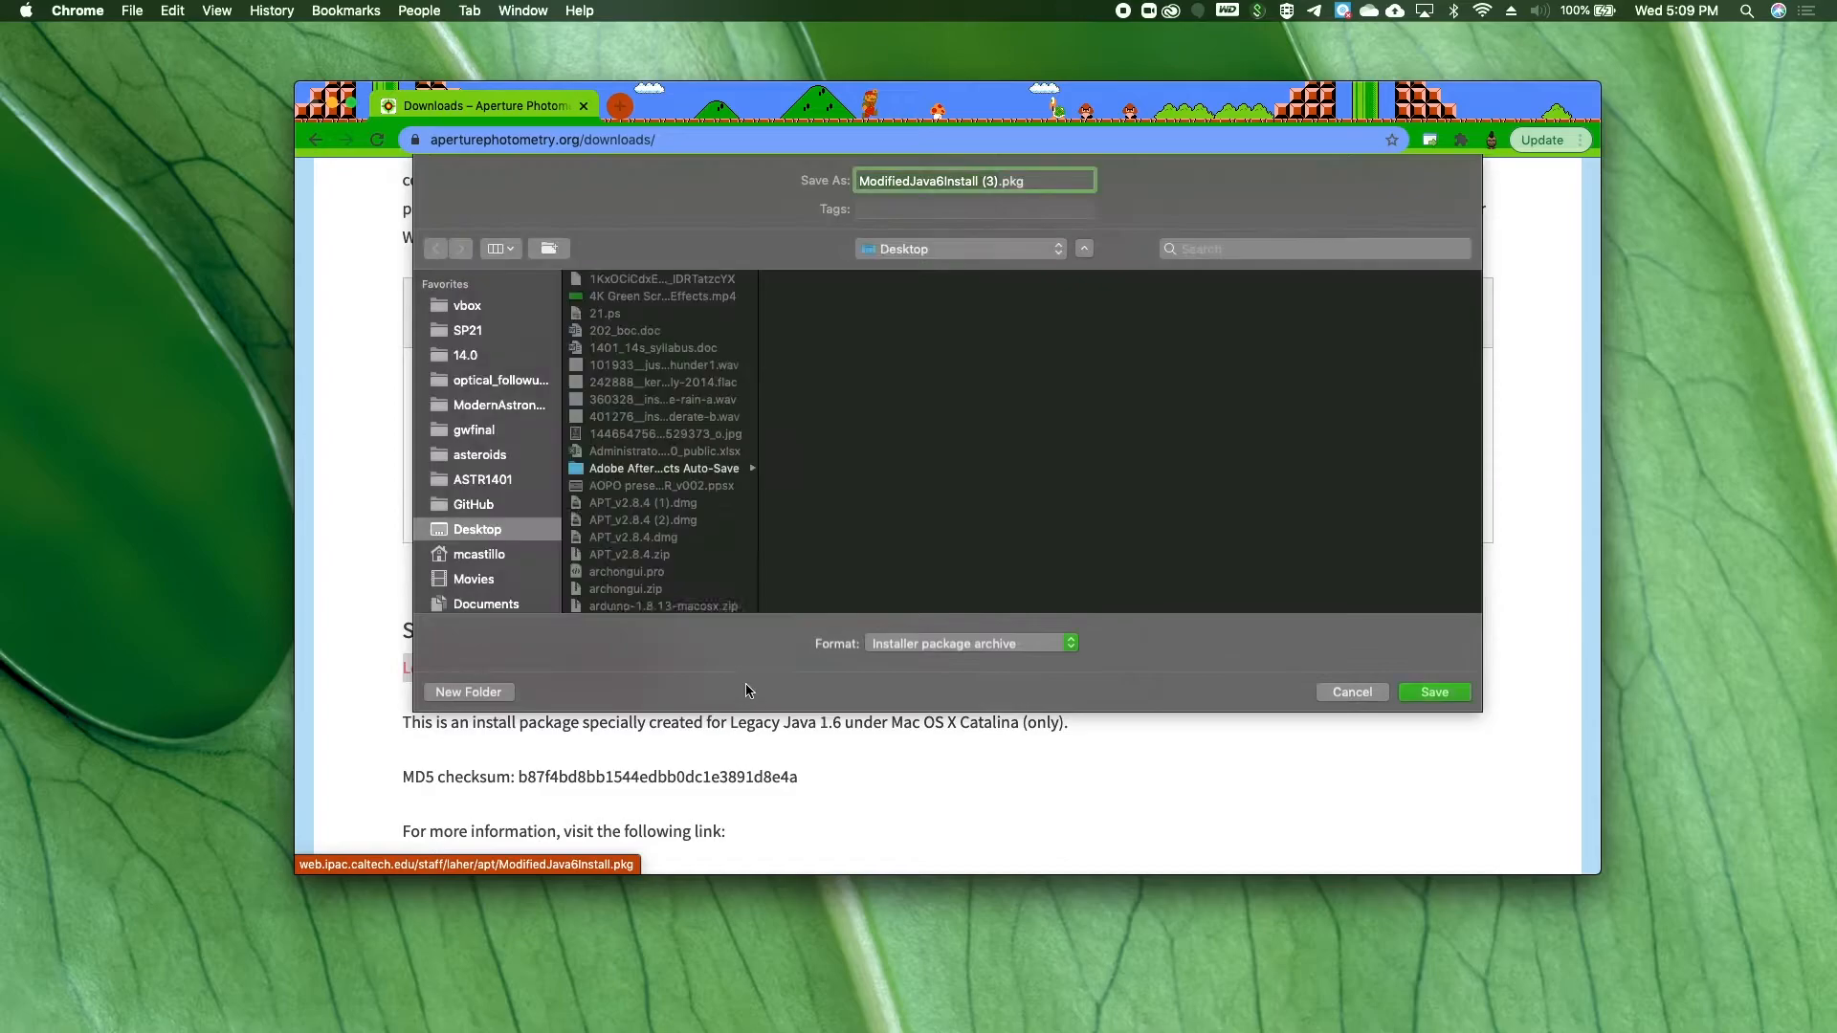
left_click(998, 181)
key("BackSpace")
key("BackSpace")
key("BackSpace")
key("BackSpace")
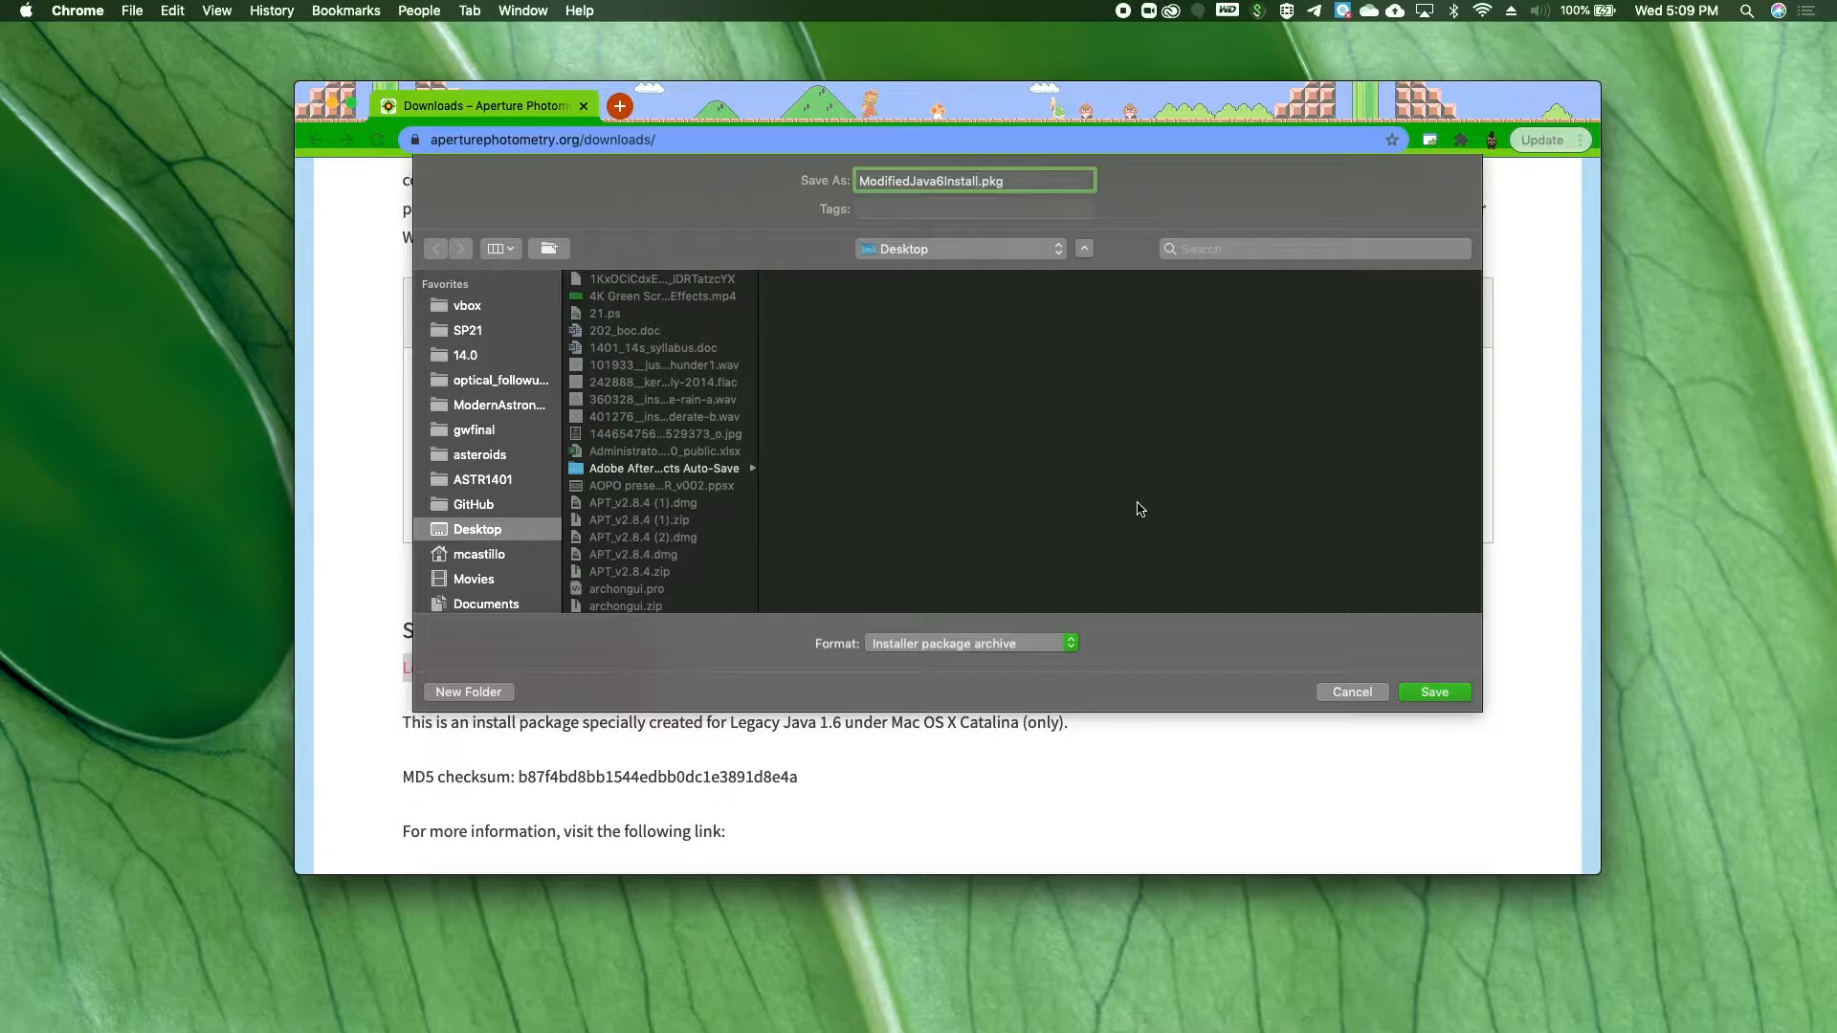
left_click(1435, 693)
left_click(1099, 271)
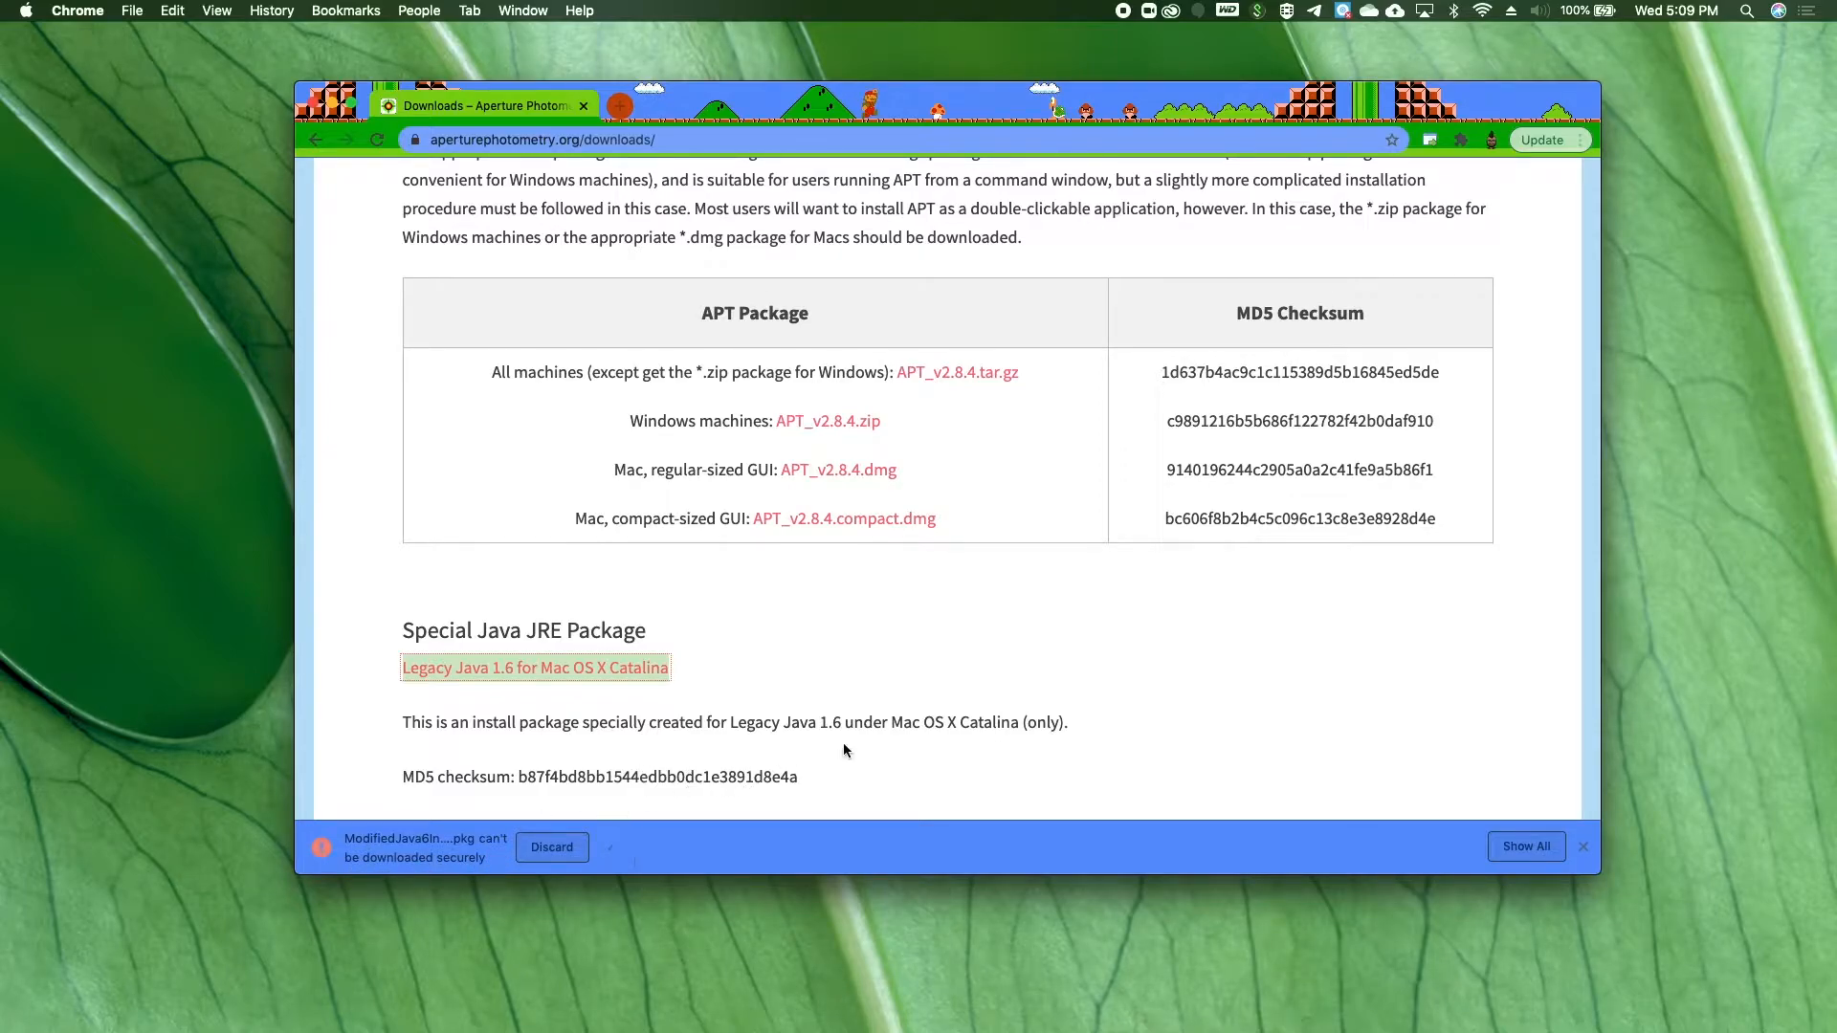
Step: Keep the blocked ModifiedJava6Install.pkg download instead of discarding it
scroll(844, 750, "down", 5)
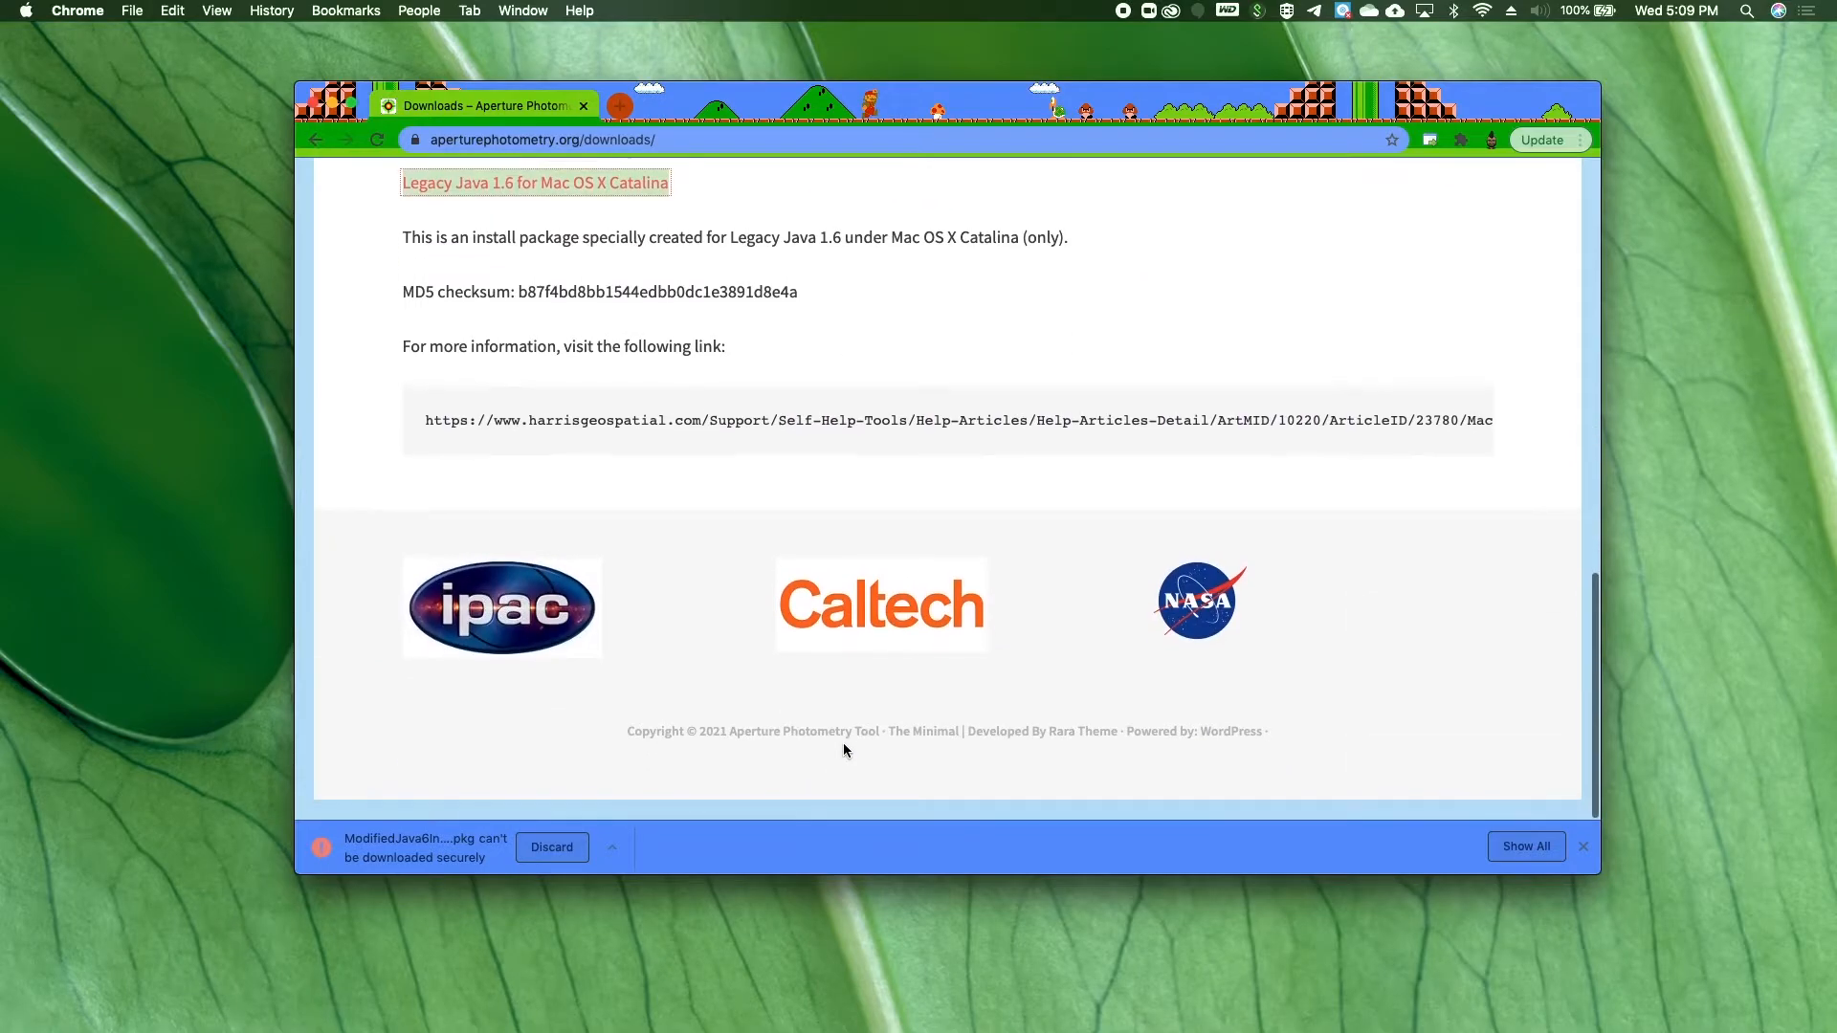
scroll(844, 750, "up", 1)
scroll(1037, 747, "up", 5)
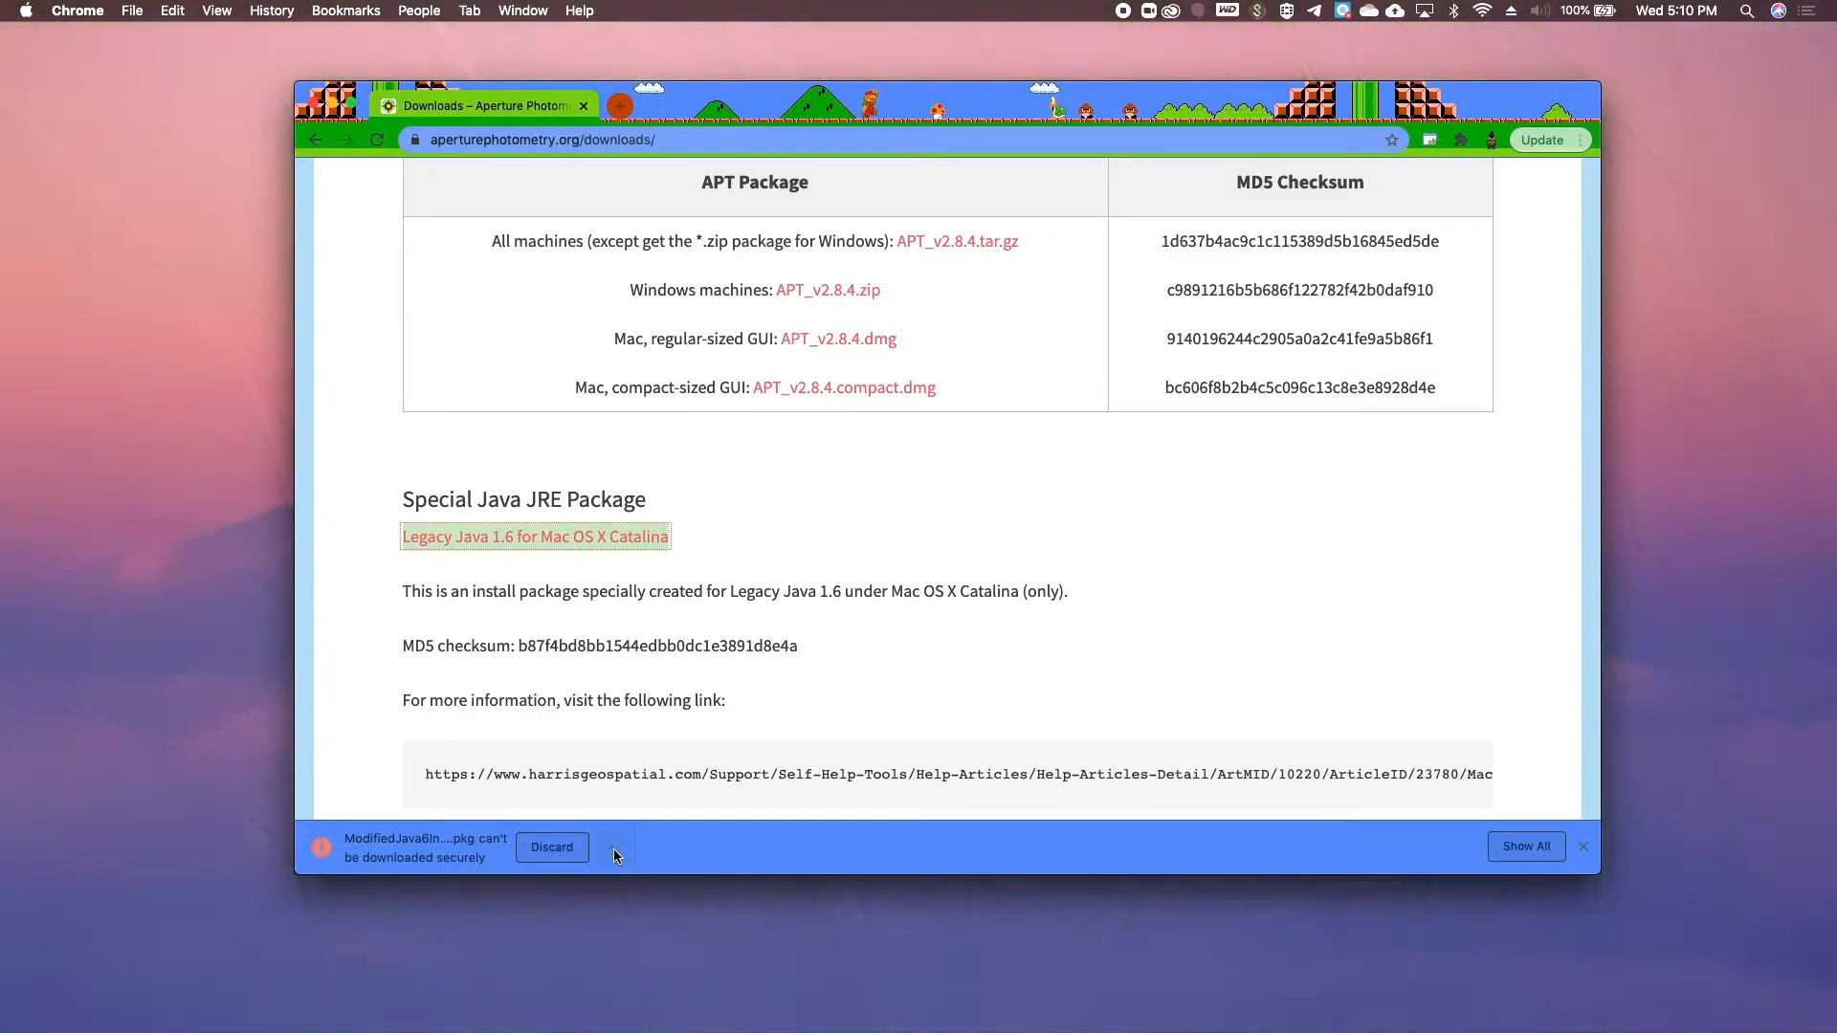
left_click(614, 852)
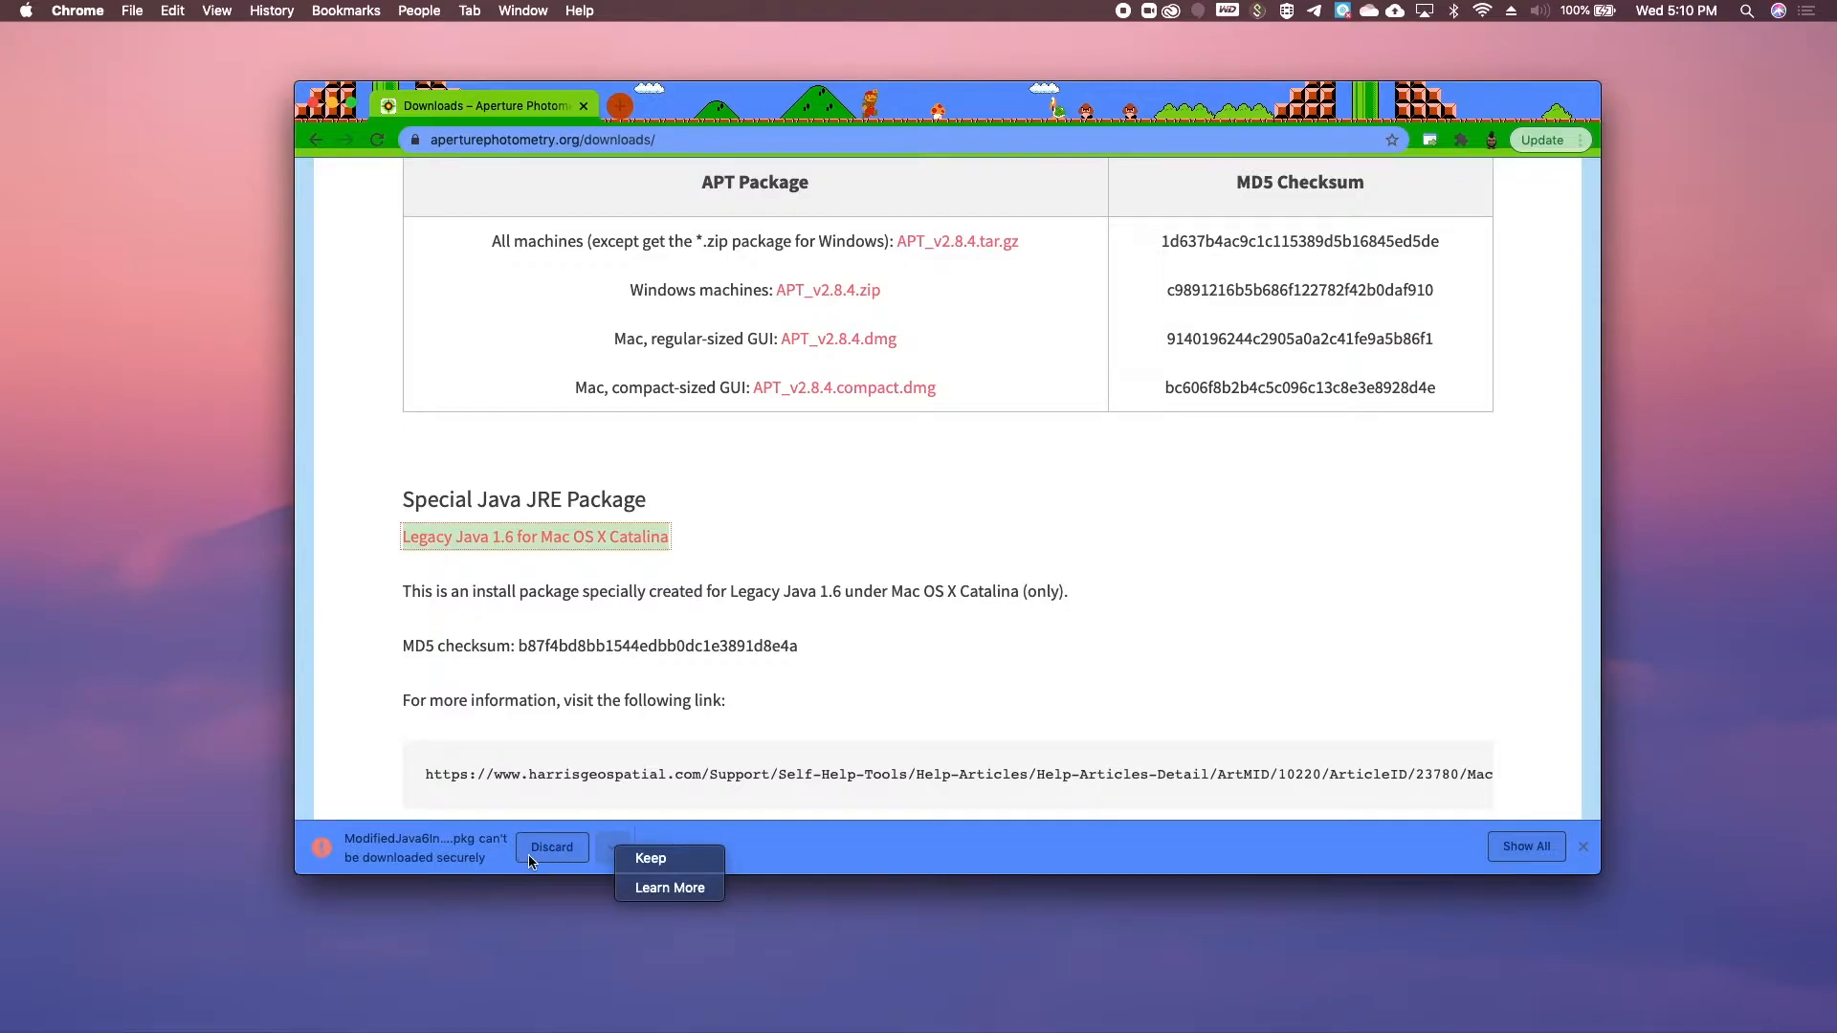
left_click(667, 861)
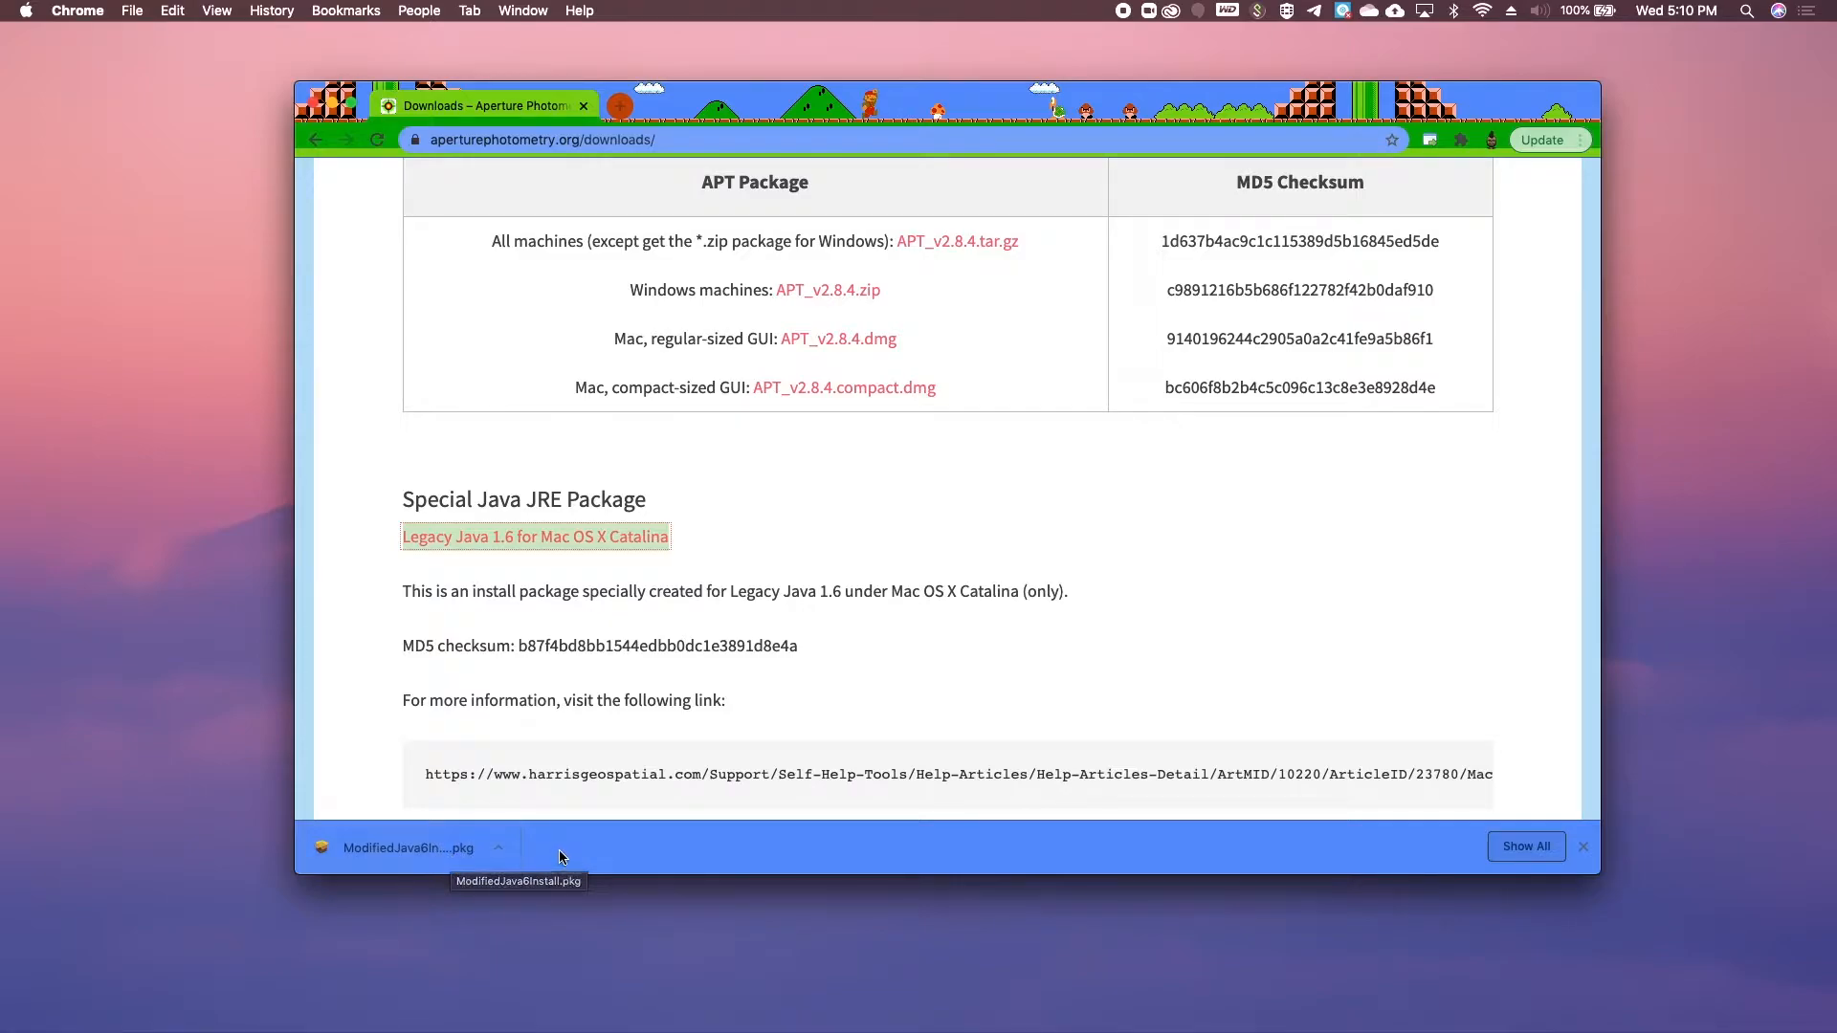
Step: Show the downloaded ModifiedJava6Install.pkg in Finder, try to open it, and dismiss the security alert
scroll(617, 670, "down", 1)
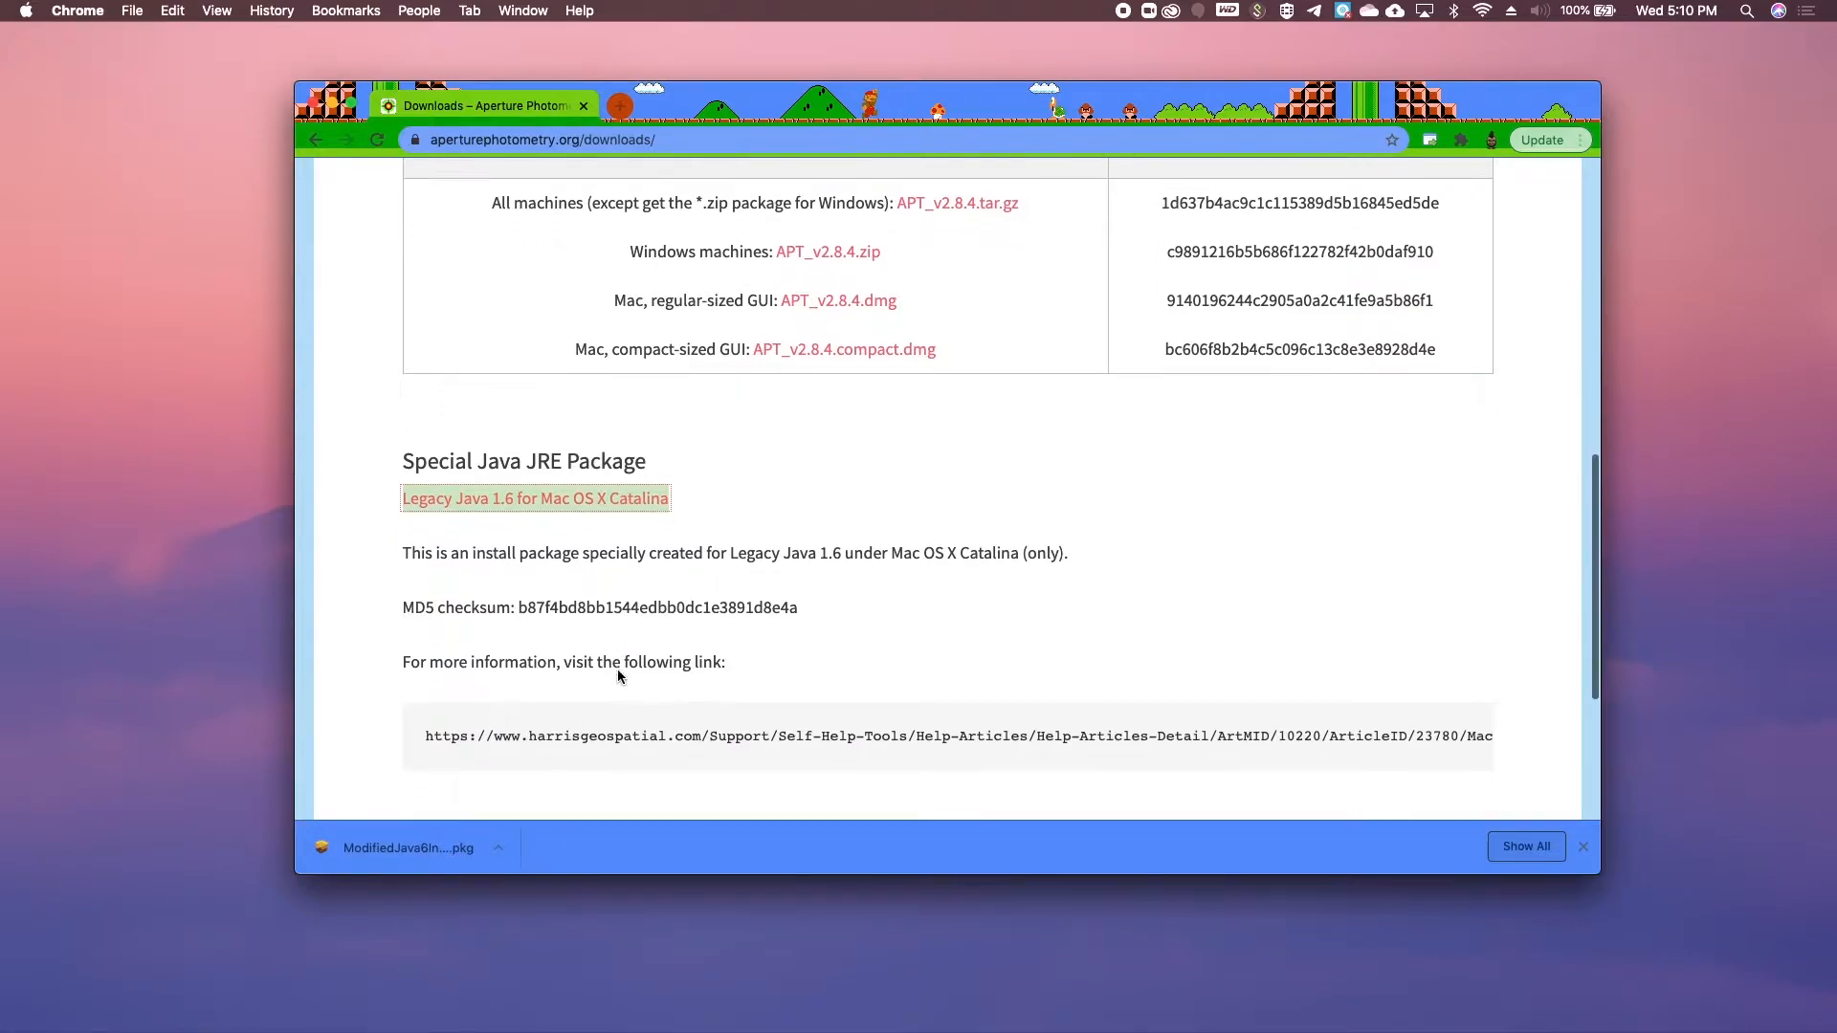
left_click(496, 848)
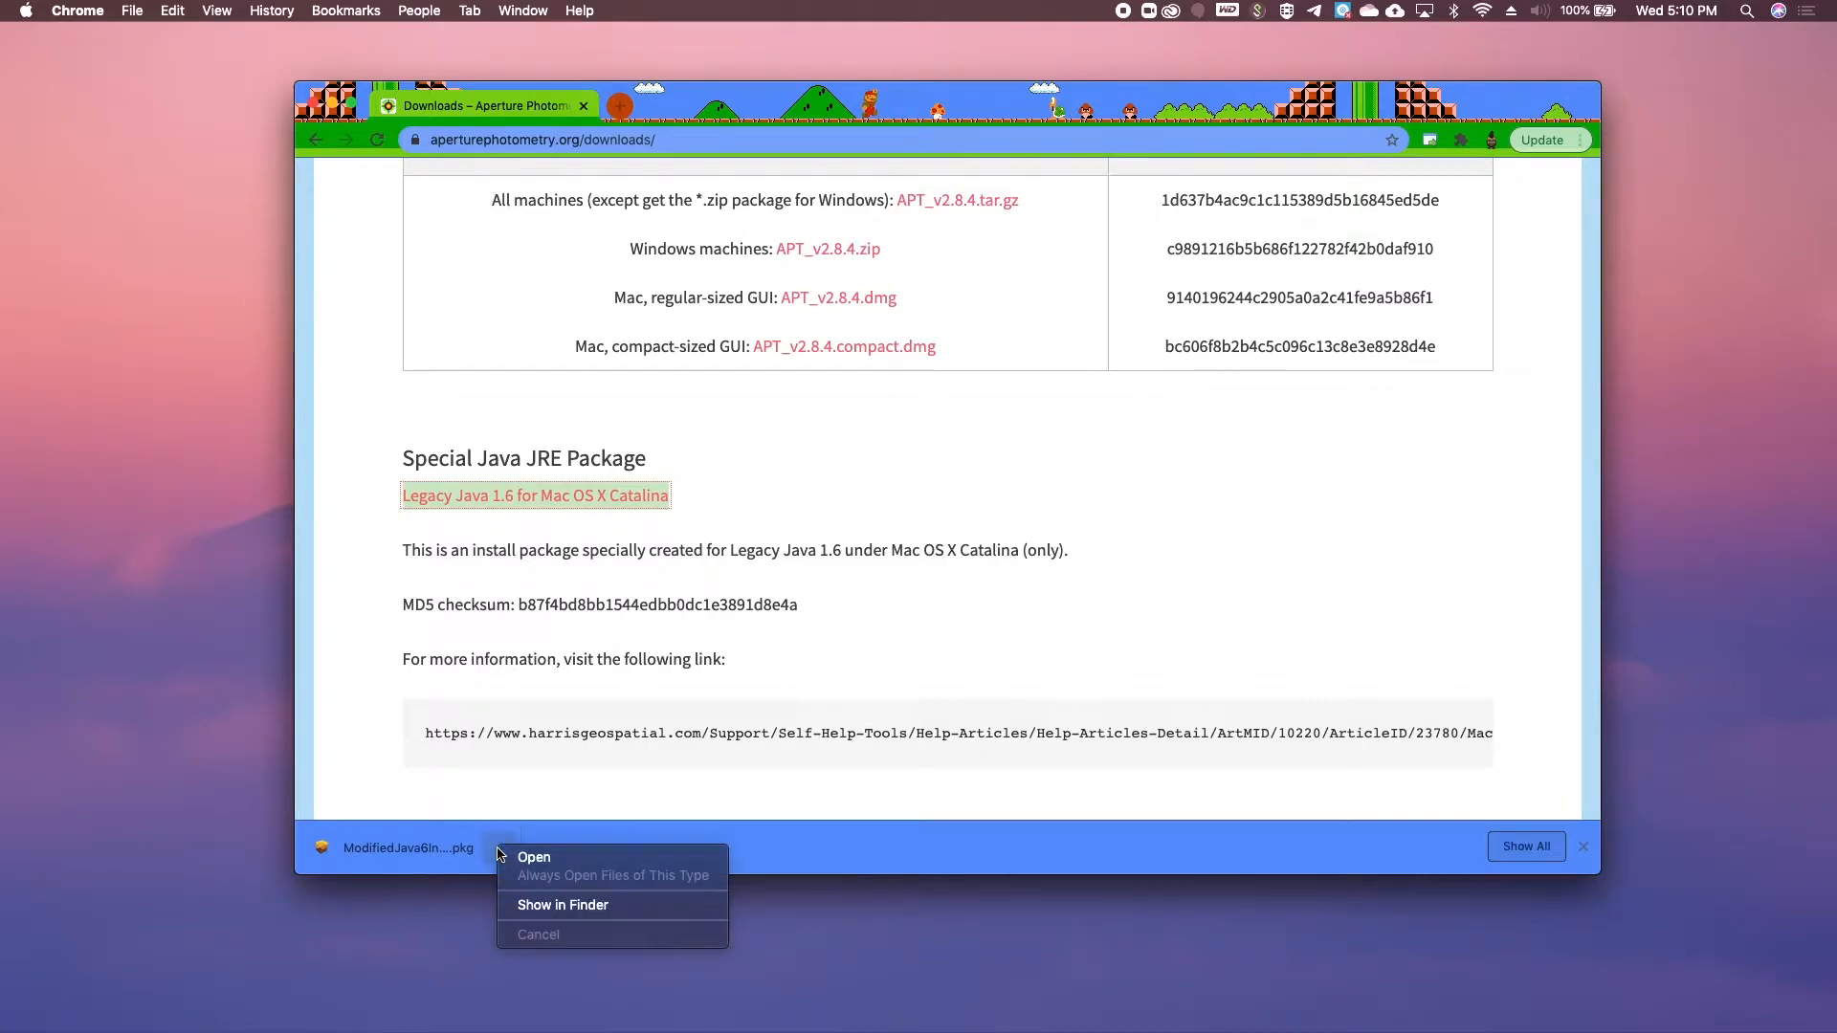
left_click(555, 906)
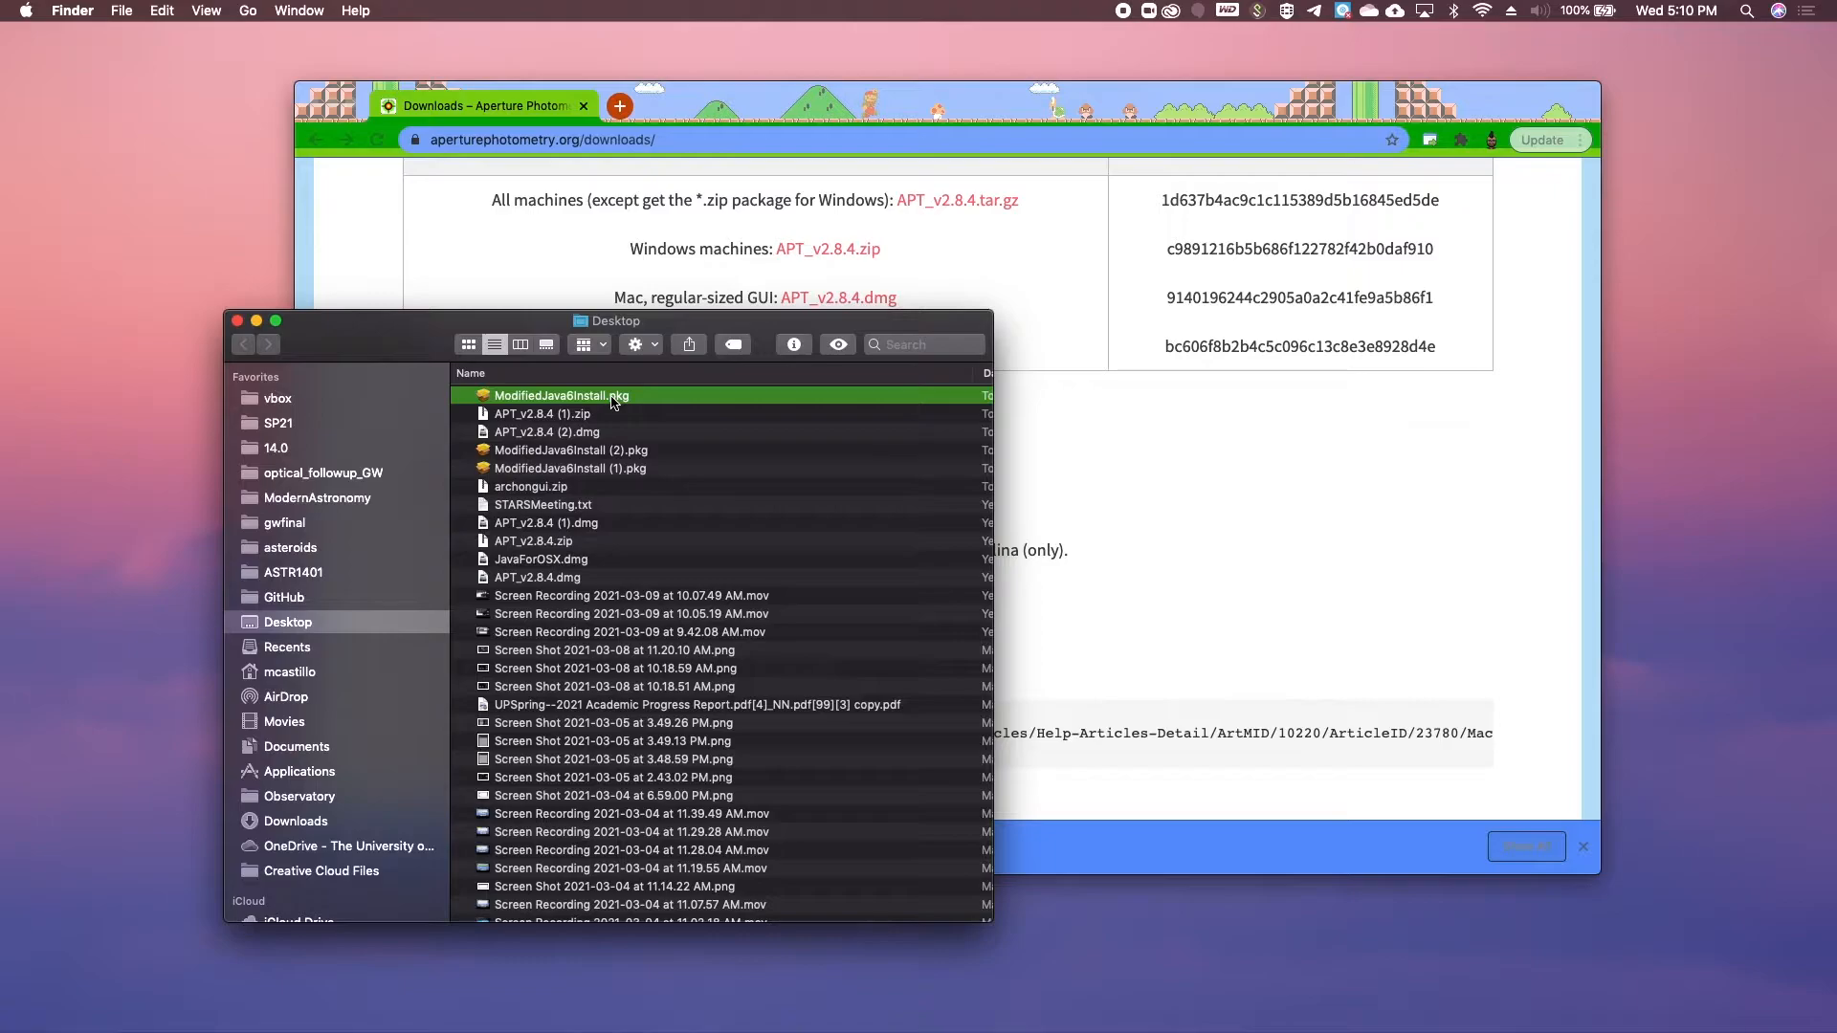
double_click(702, 399)
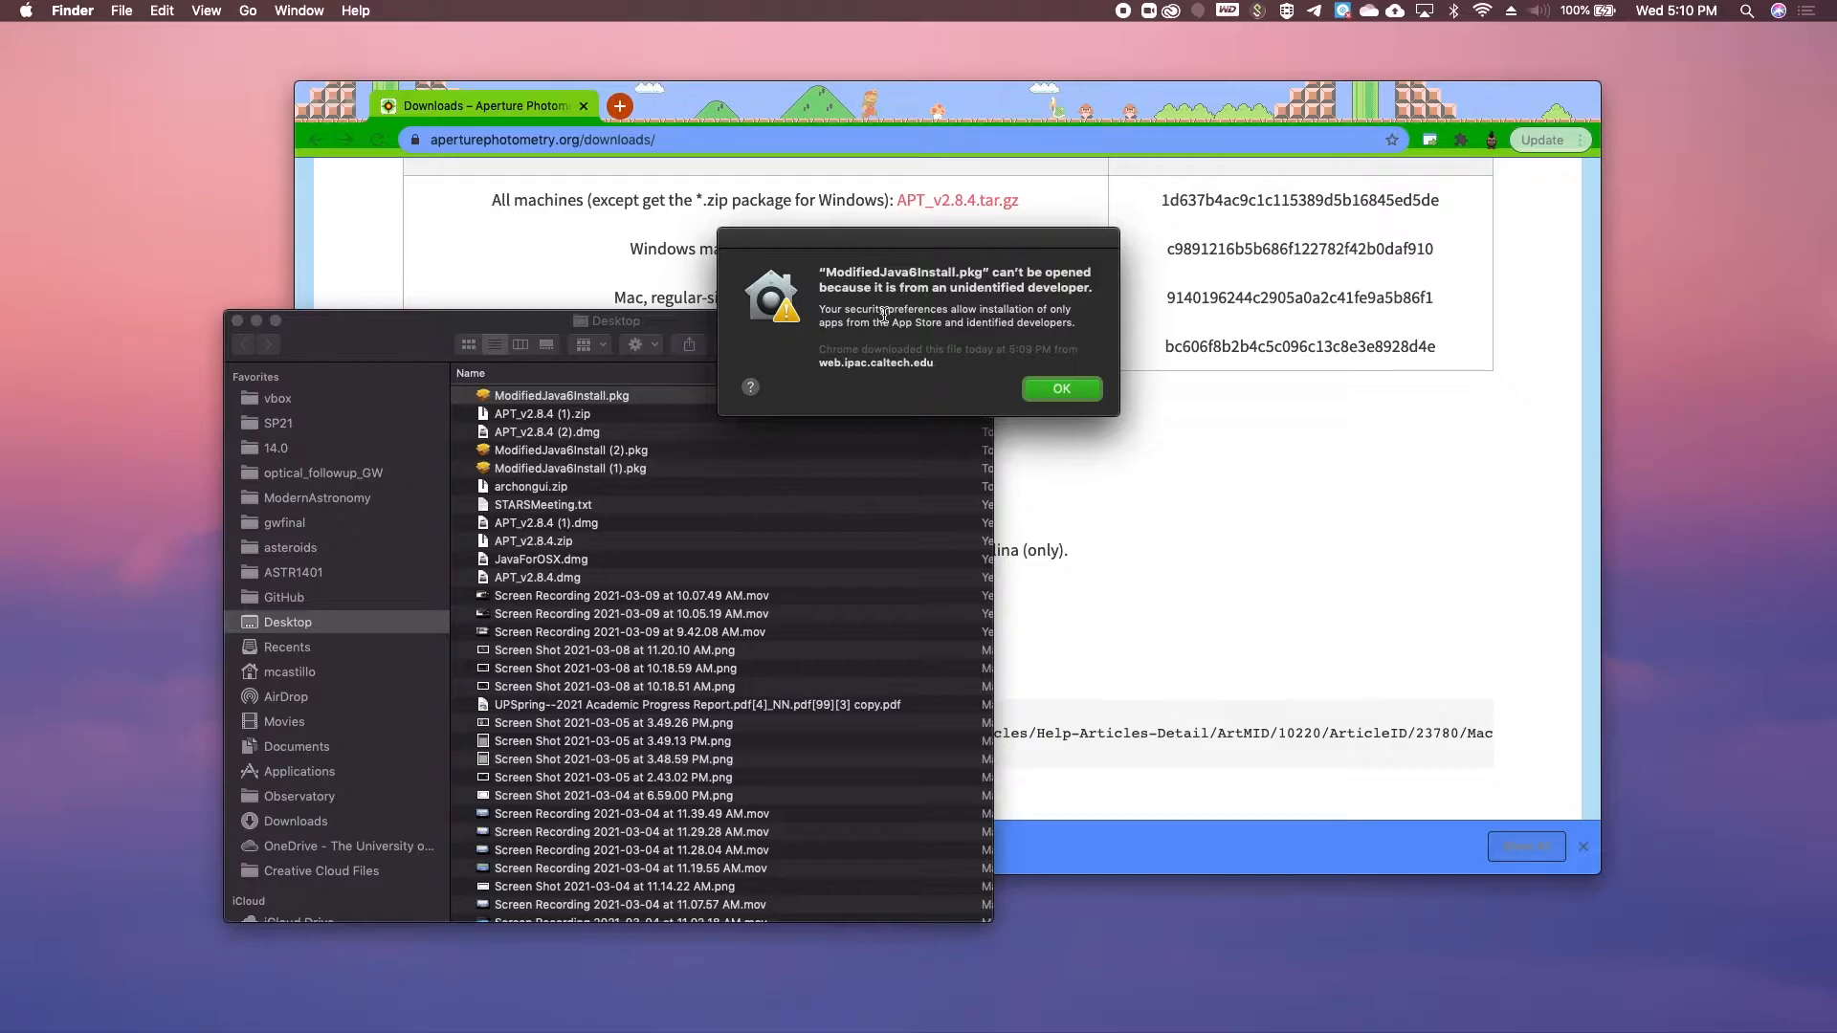
left_click_drag(890, 324, 1073, 328)
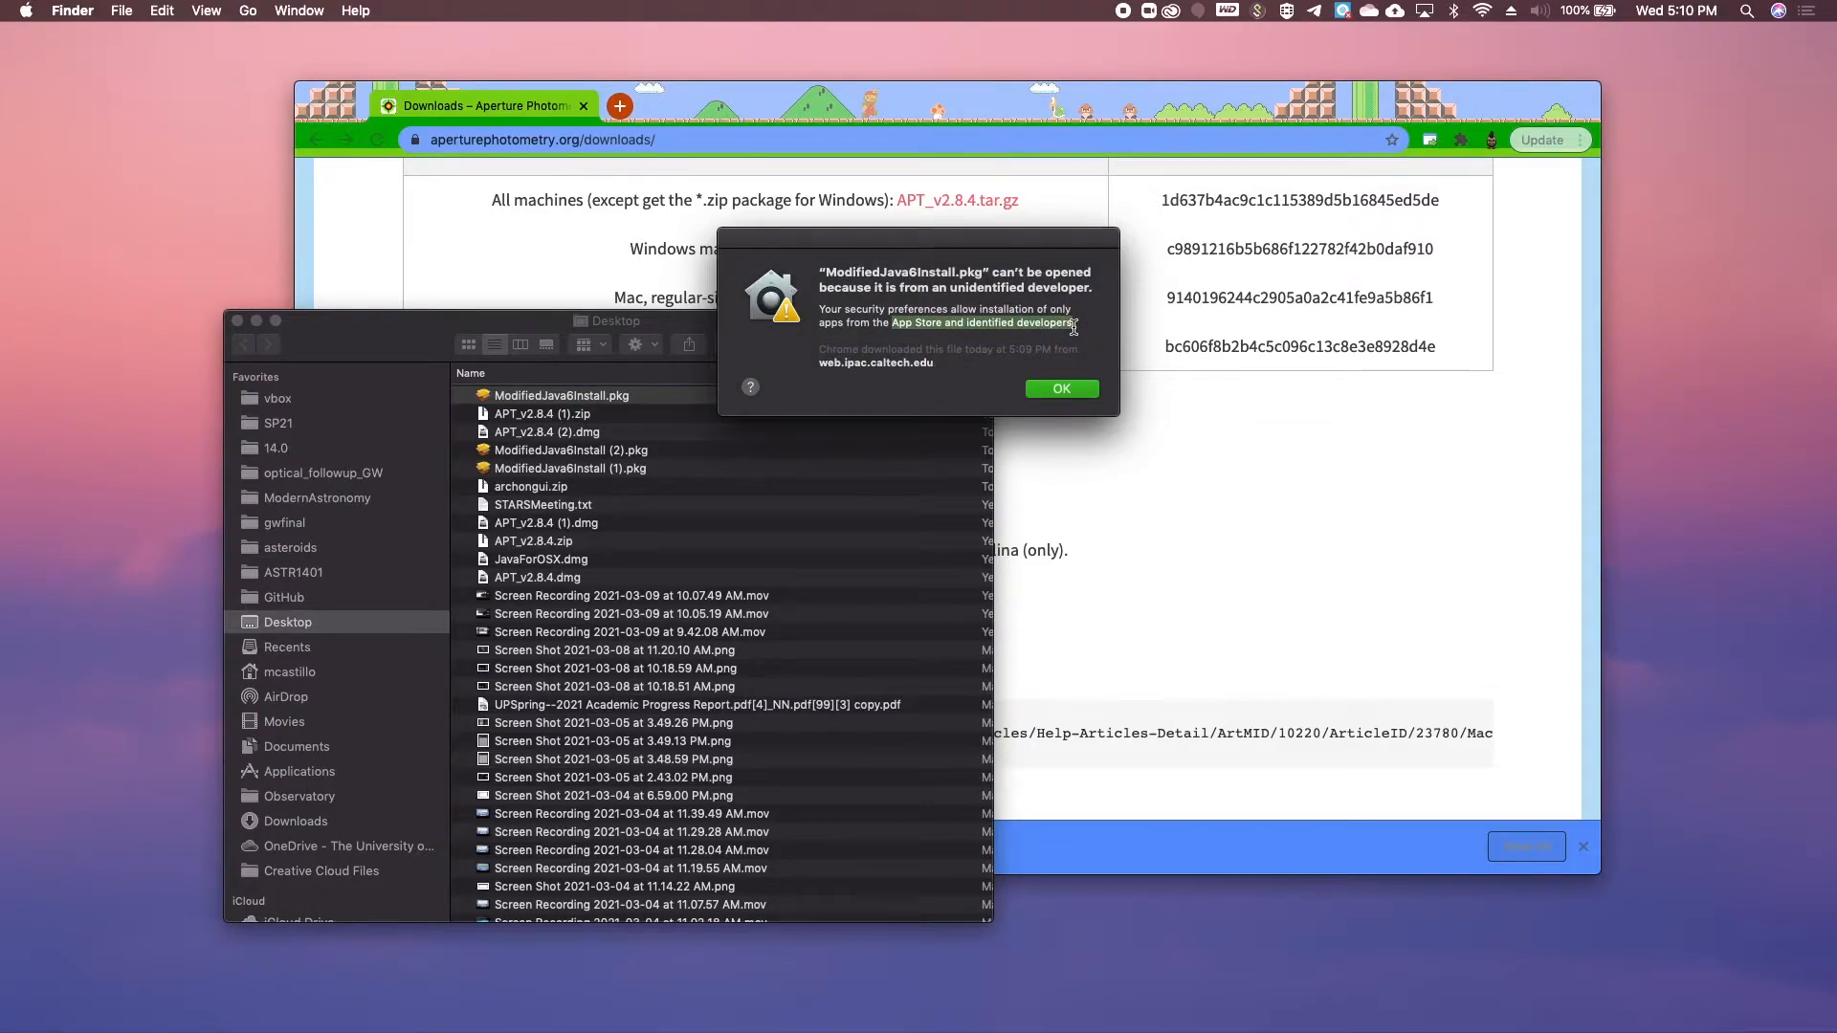
left_click(1062, 390)
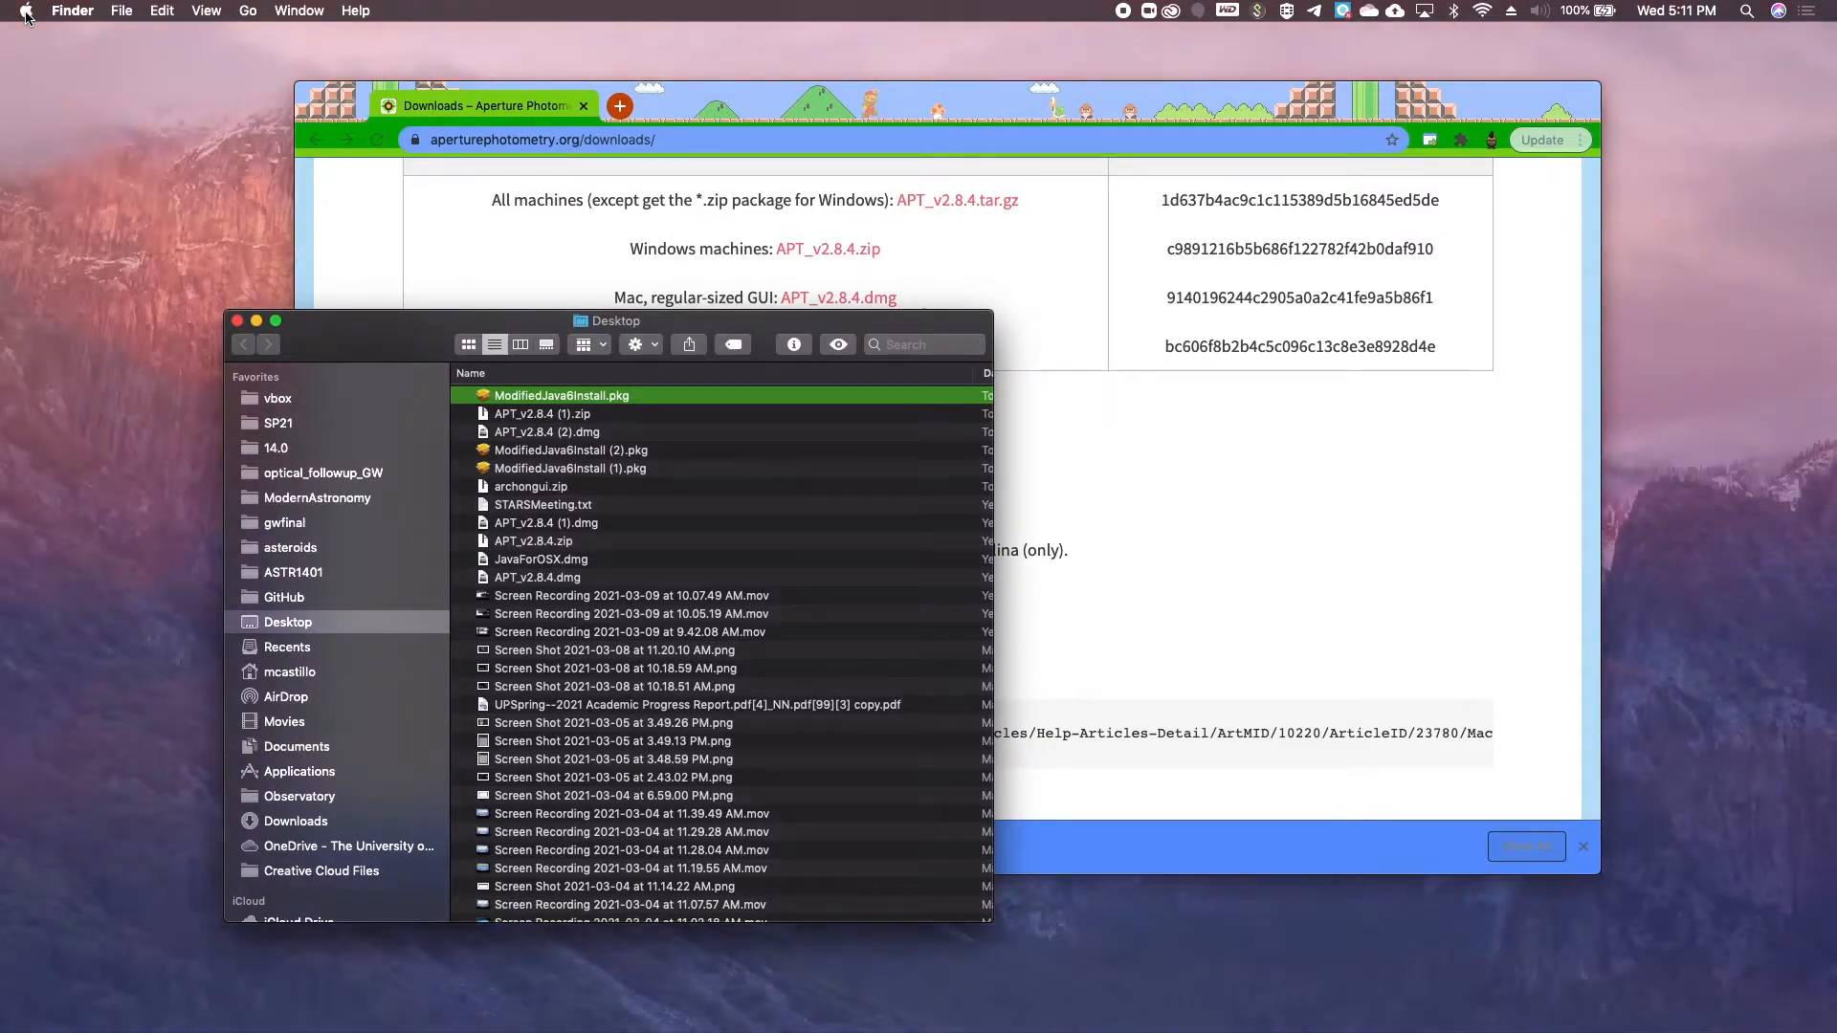
Step: Switch to System Preferences and show the General settings of Security & Privacy
left_click(26, 12)
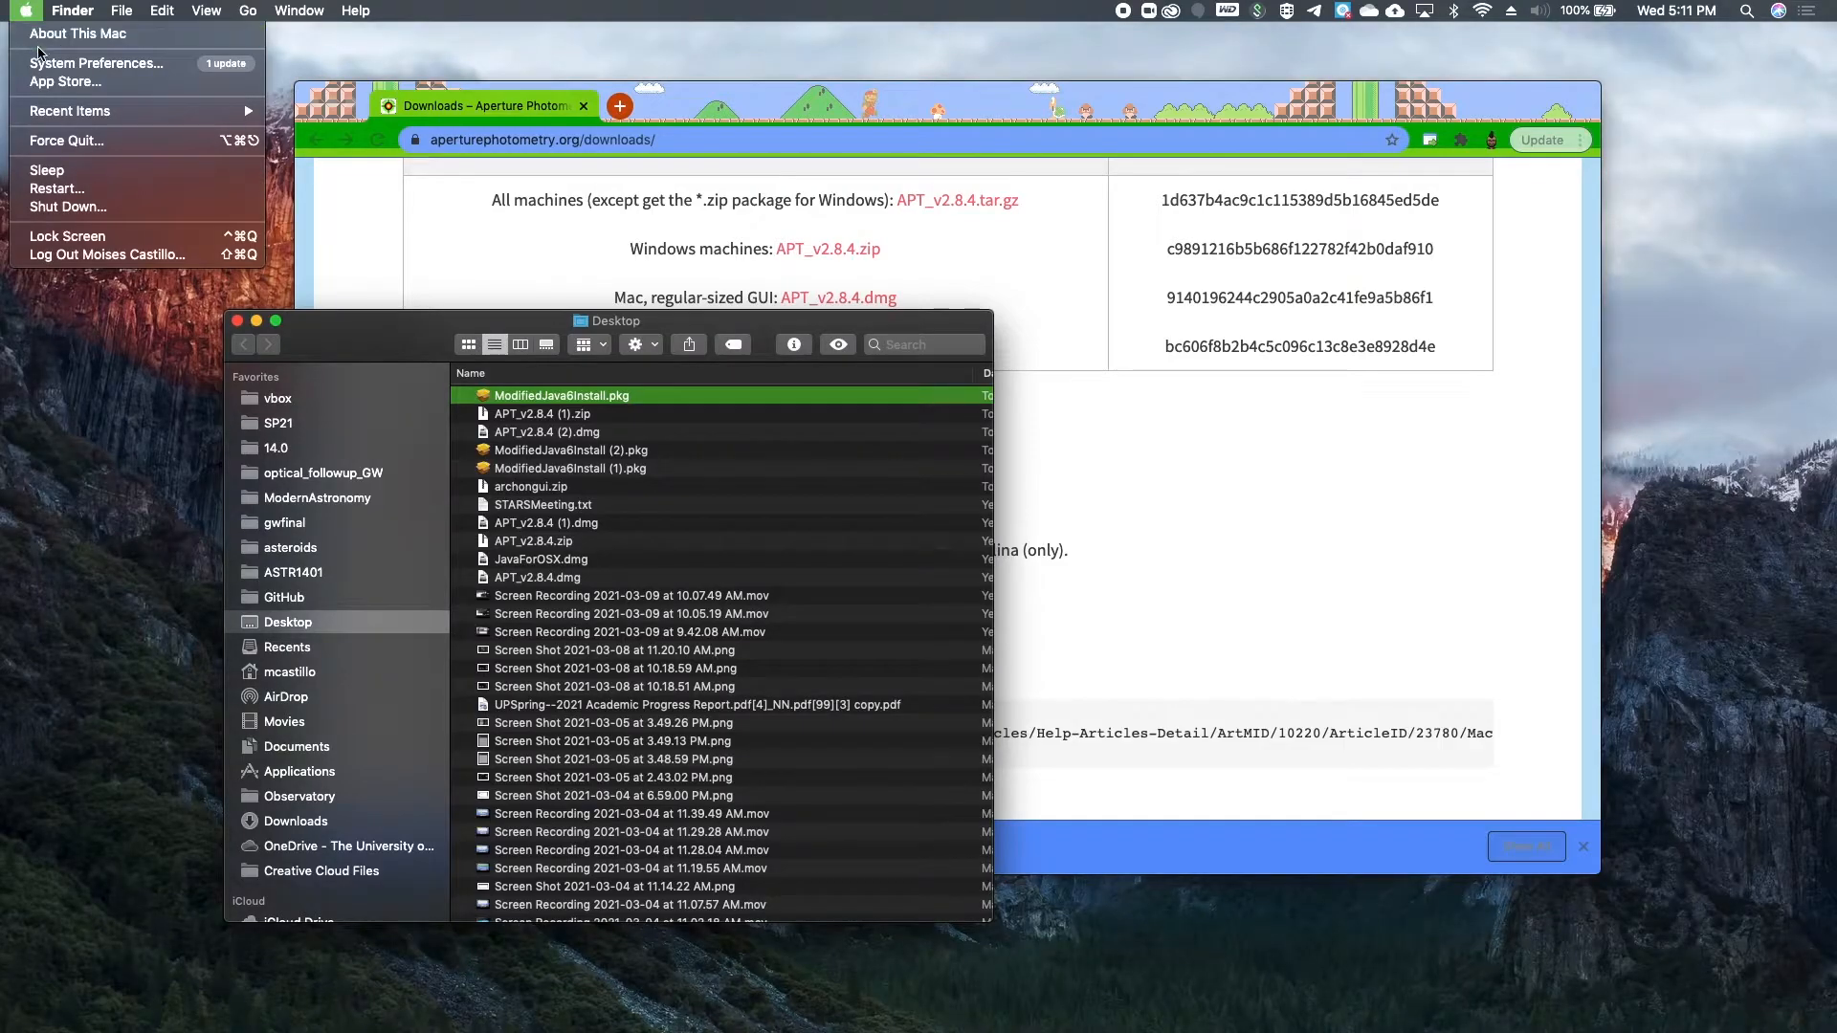
left_click(65, 63)
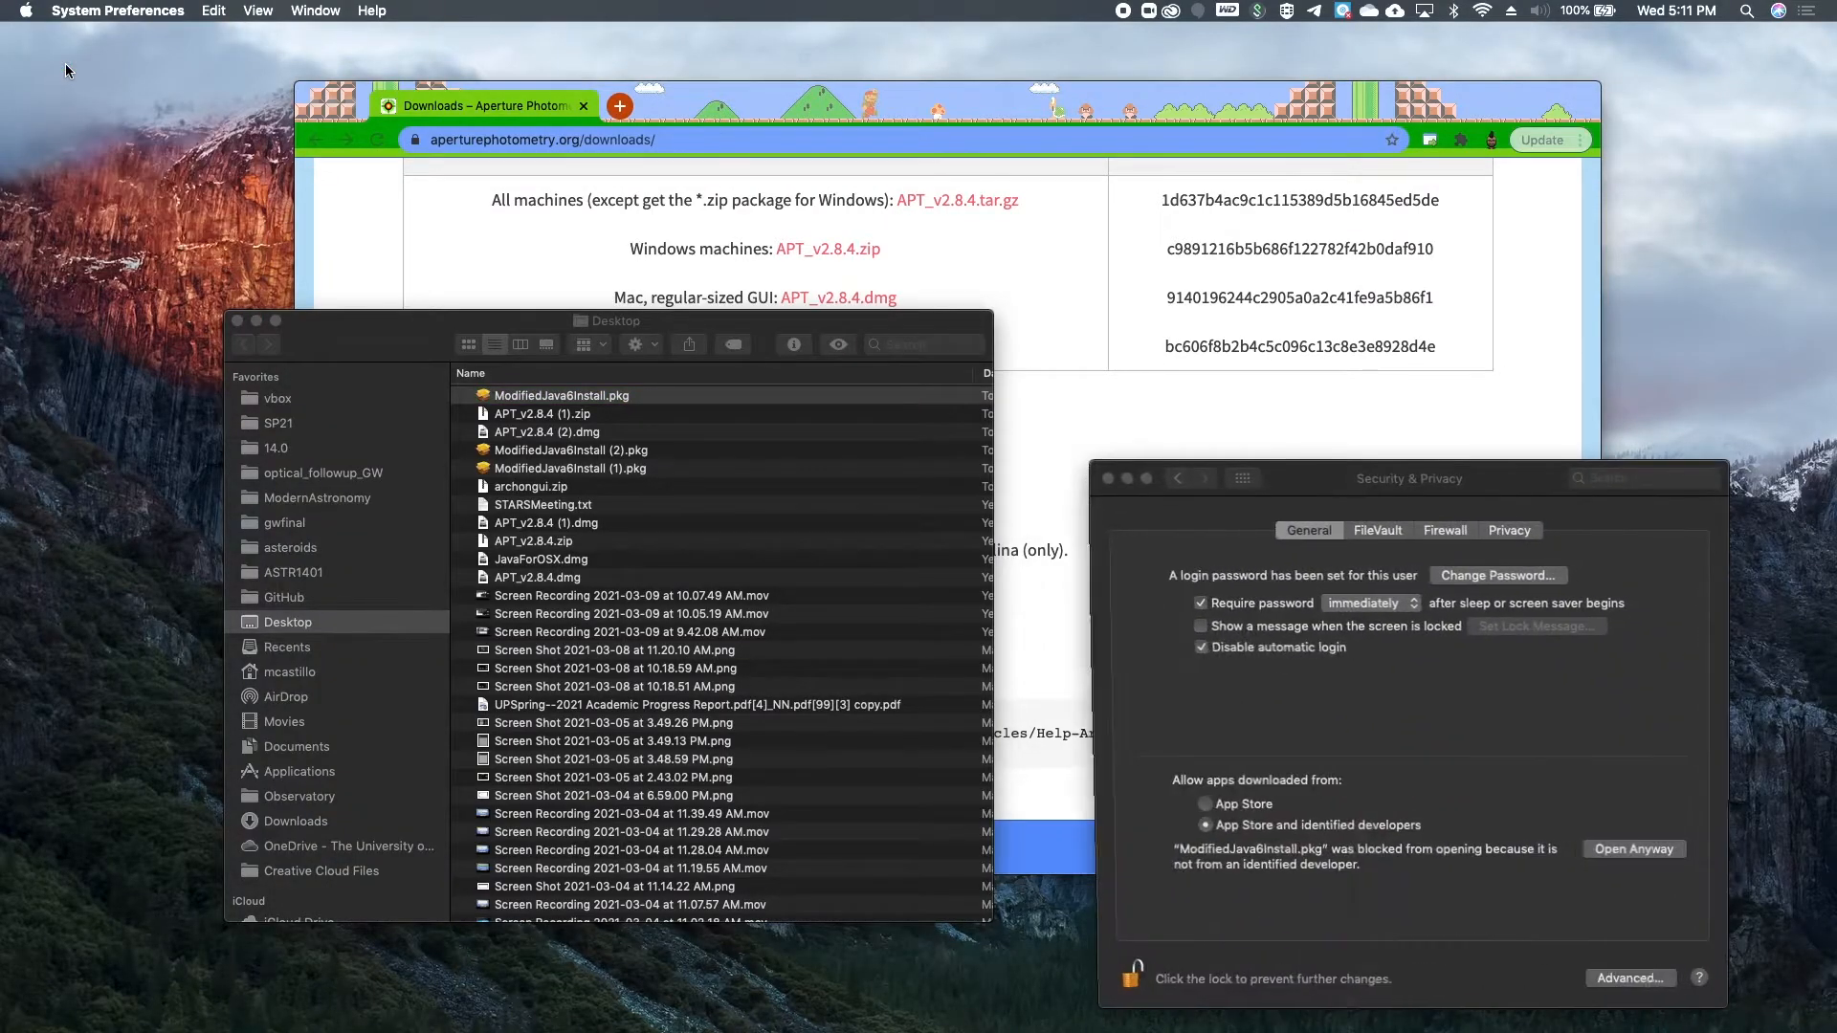
left_click(1243, 479)
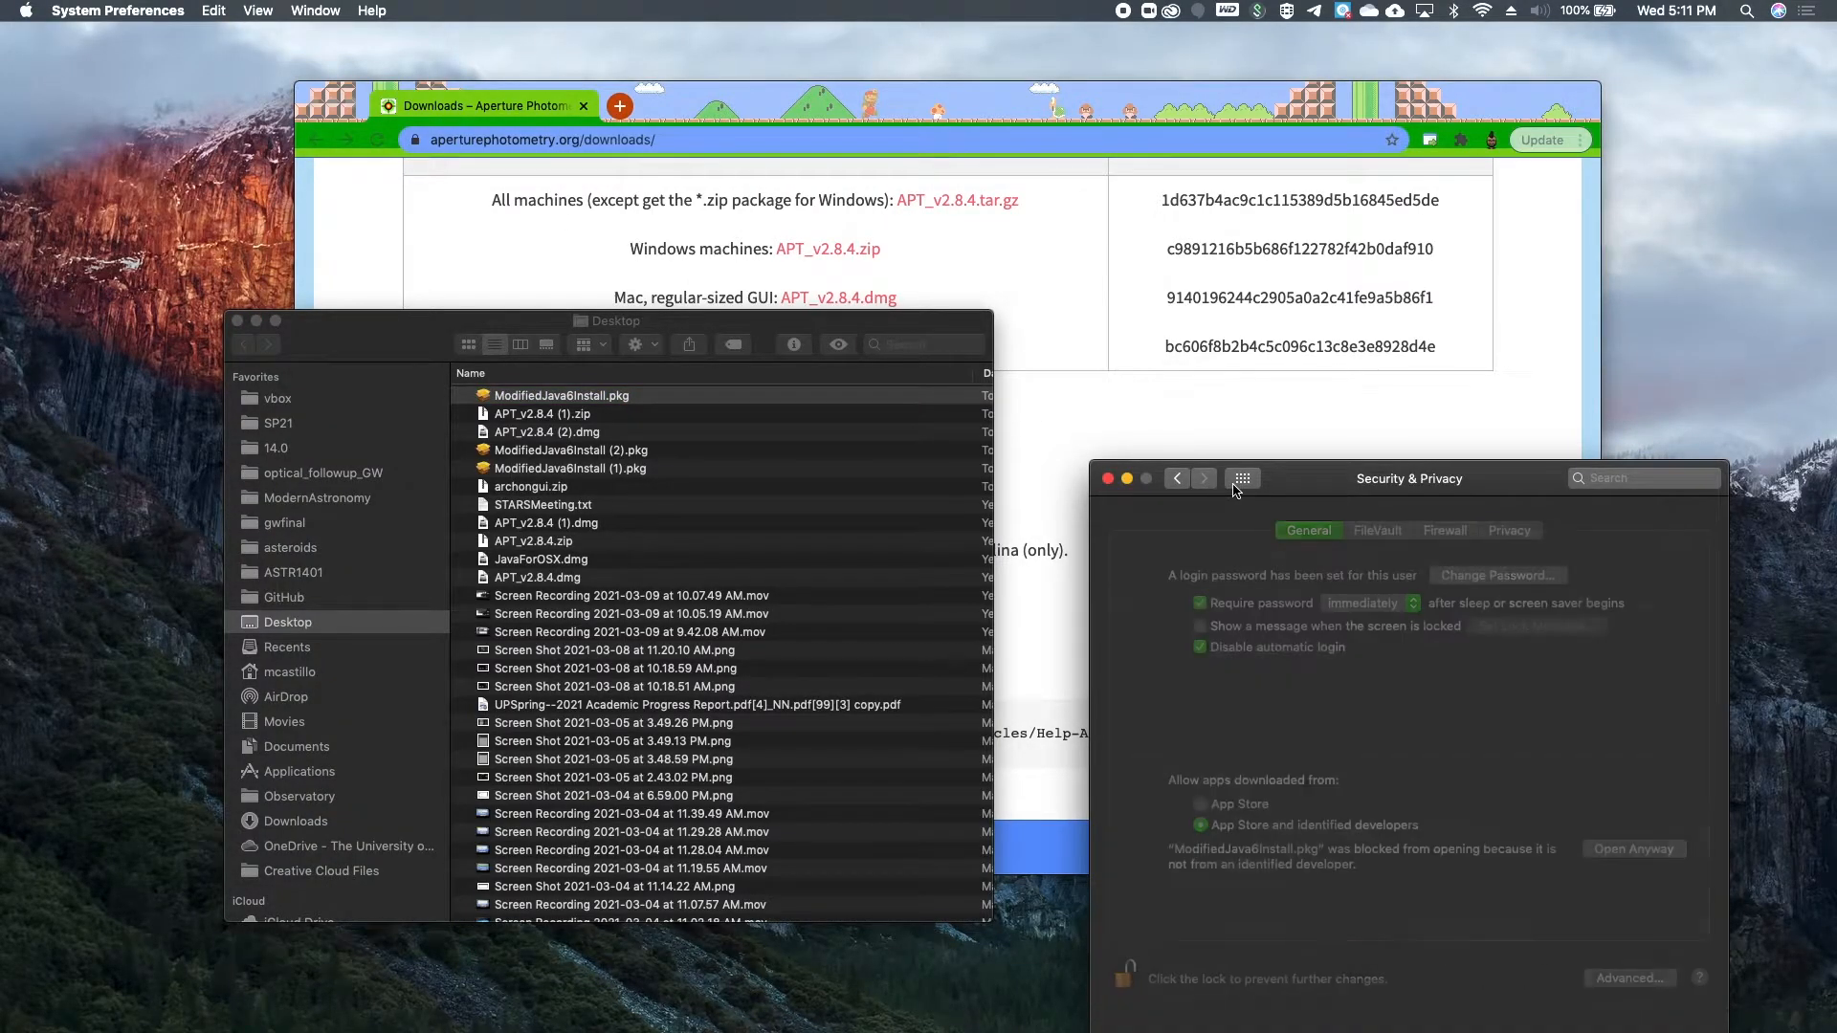
left_click_drag(1294, 359, 718, 192)
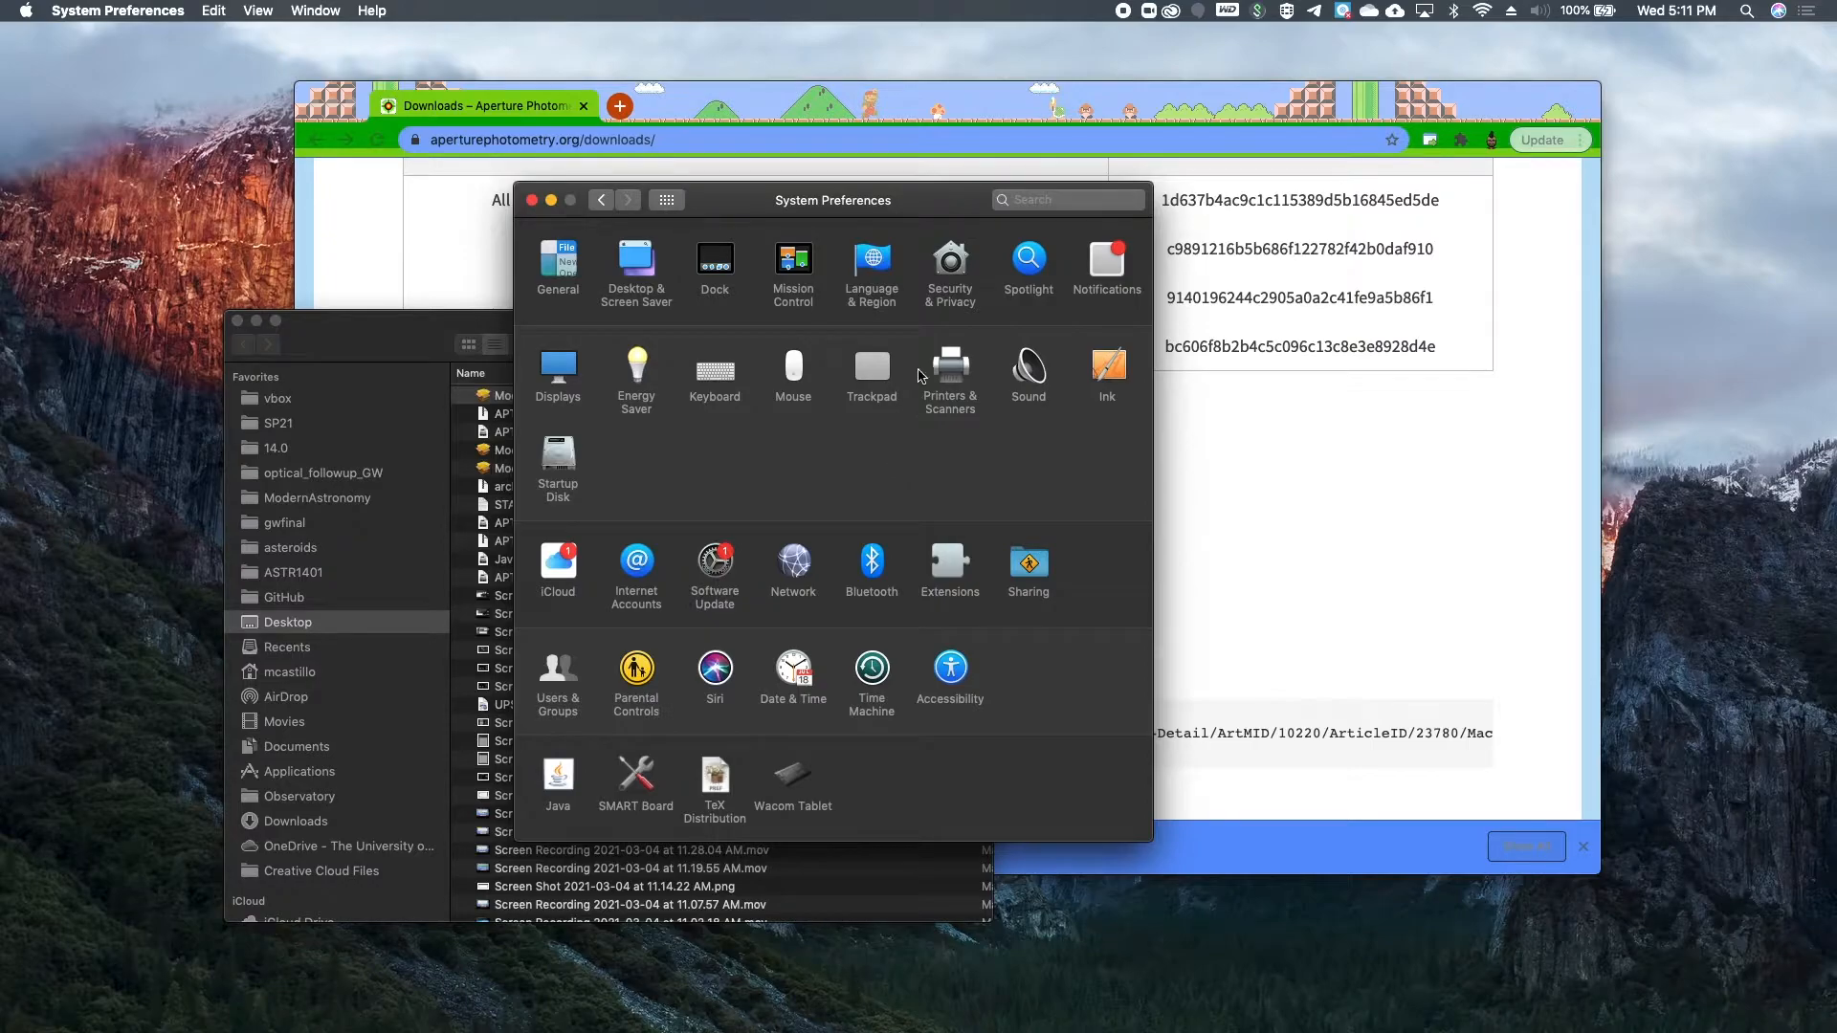
left_click(951, 273)
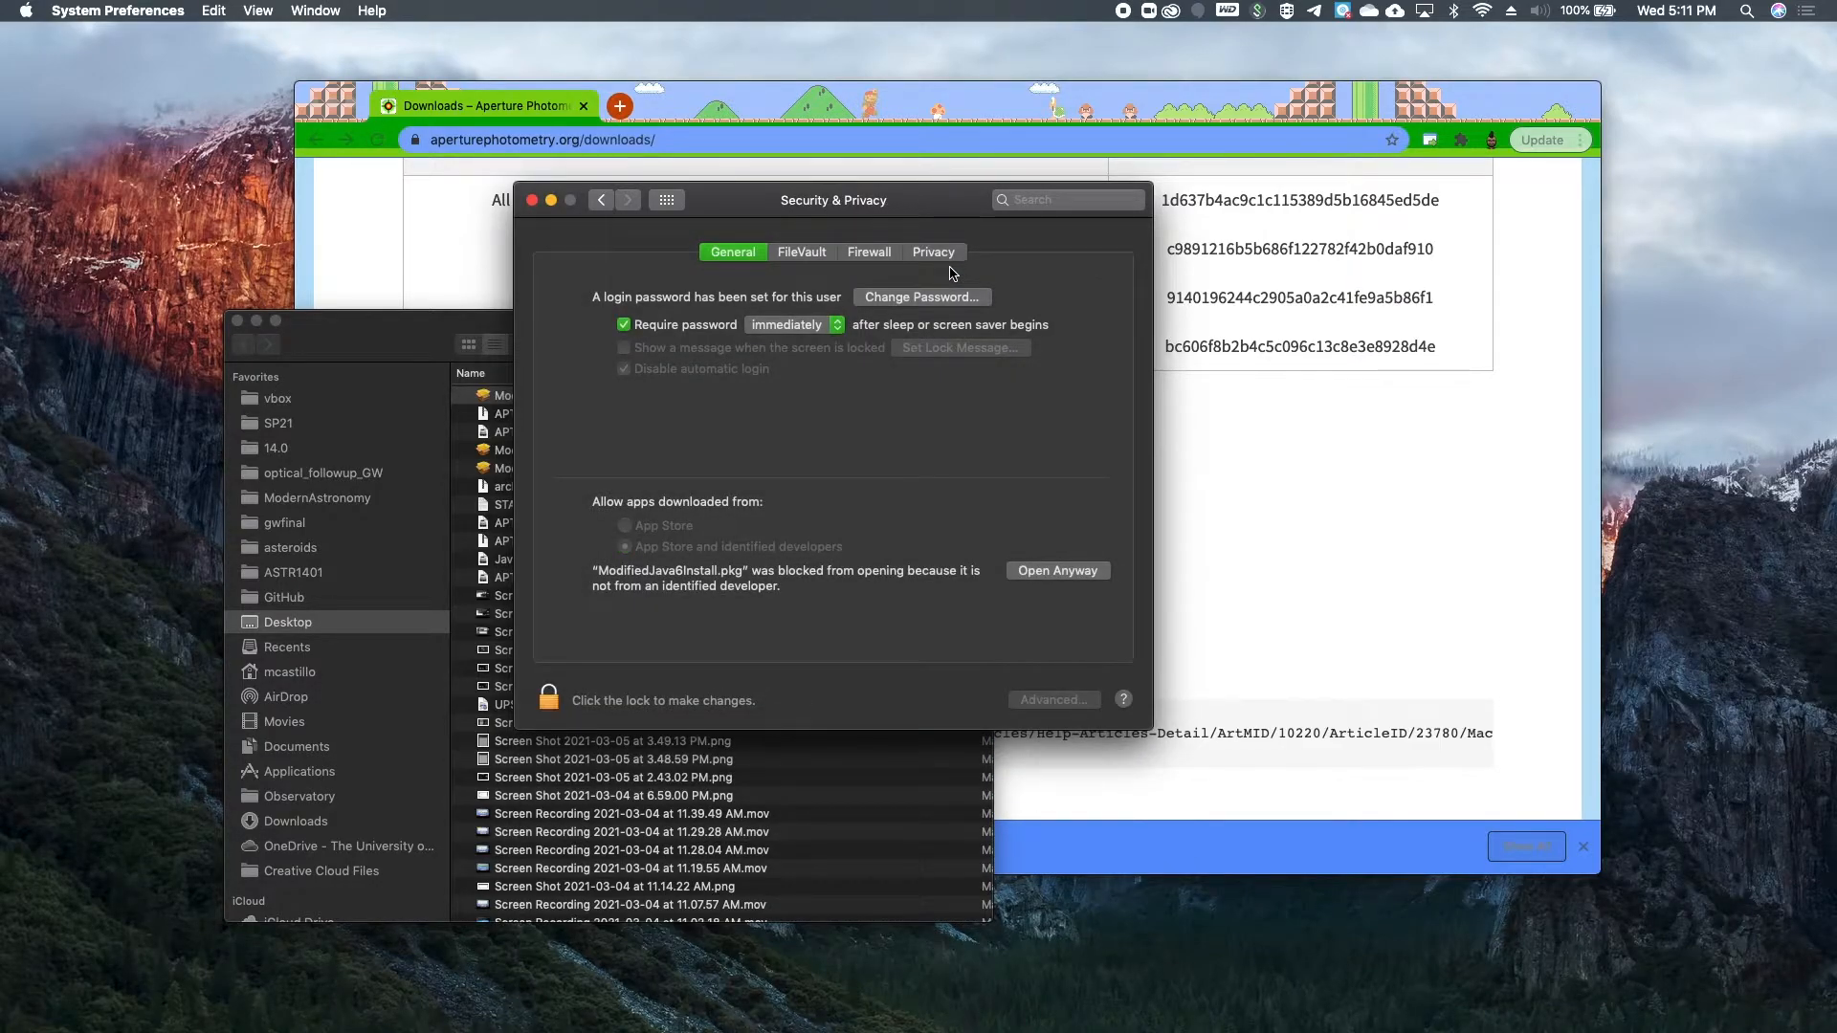
left_click(734, 258)
Step: Unlock the Security & Privacy preferences for changes by entering the account password
left_click(550, 698)
left_click(825, 352)
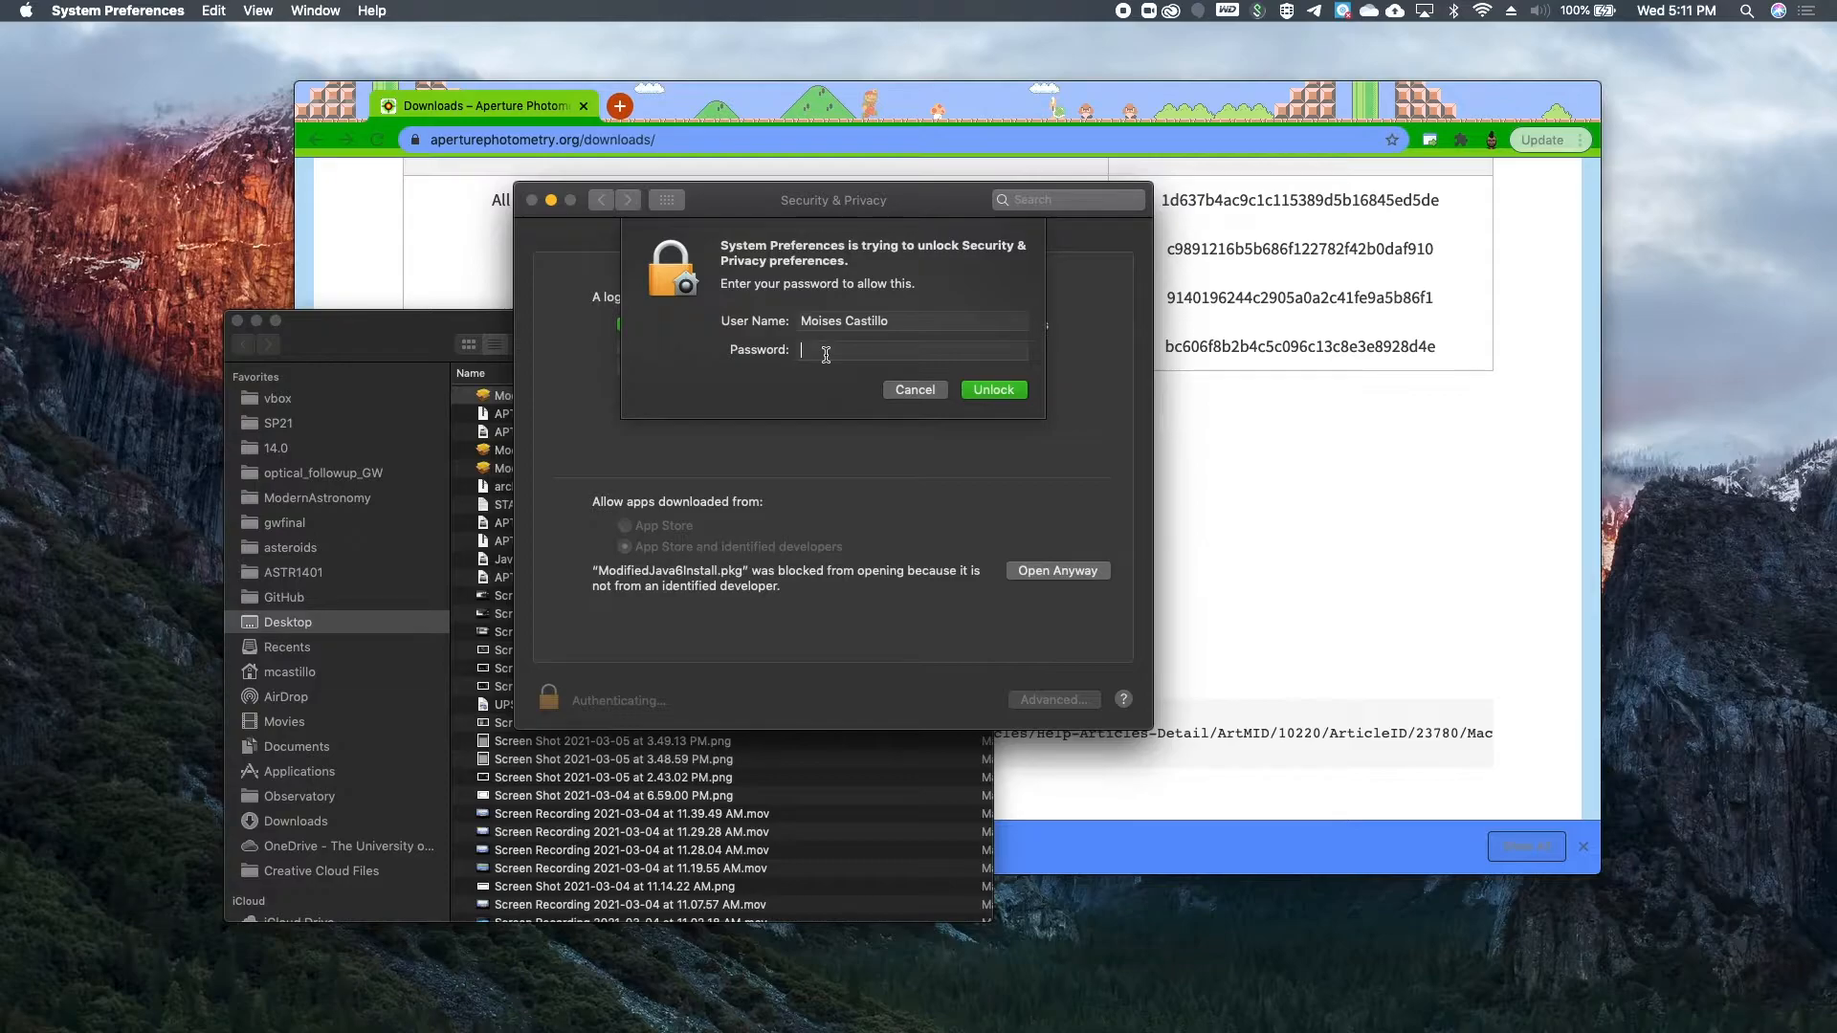
type("••••••••••••••••••")
key("BackSpace")
key("BackSpace")
key("BackSpace")
key("BackSpace")
key("BackSpace")
key("BackSpace")
key("BackSpace")
key("BackSpace")
key("BackSpace")
key("BackSpace")
key("BackSpace")
key("BackSpace")
key("BackSpace")
key("BackSpace")
key("BackSpace")
key("BackSpace")
type("•••••••••••••••••••")
key("Return")
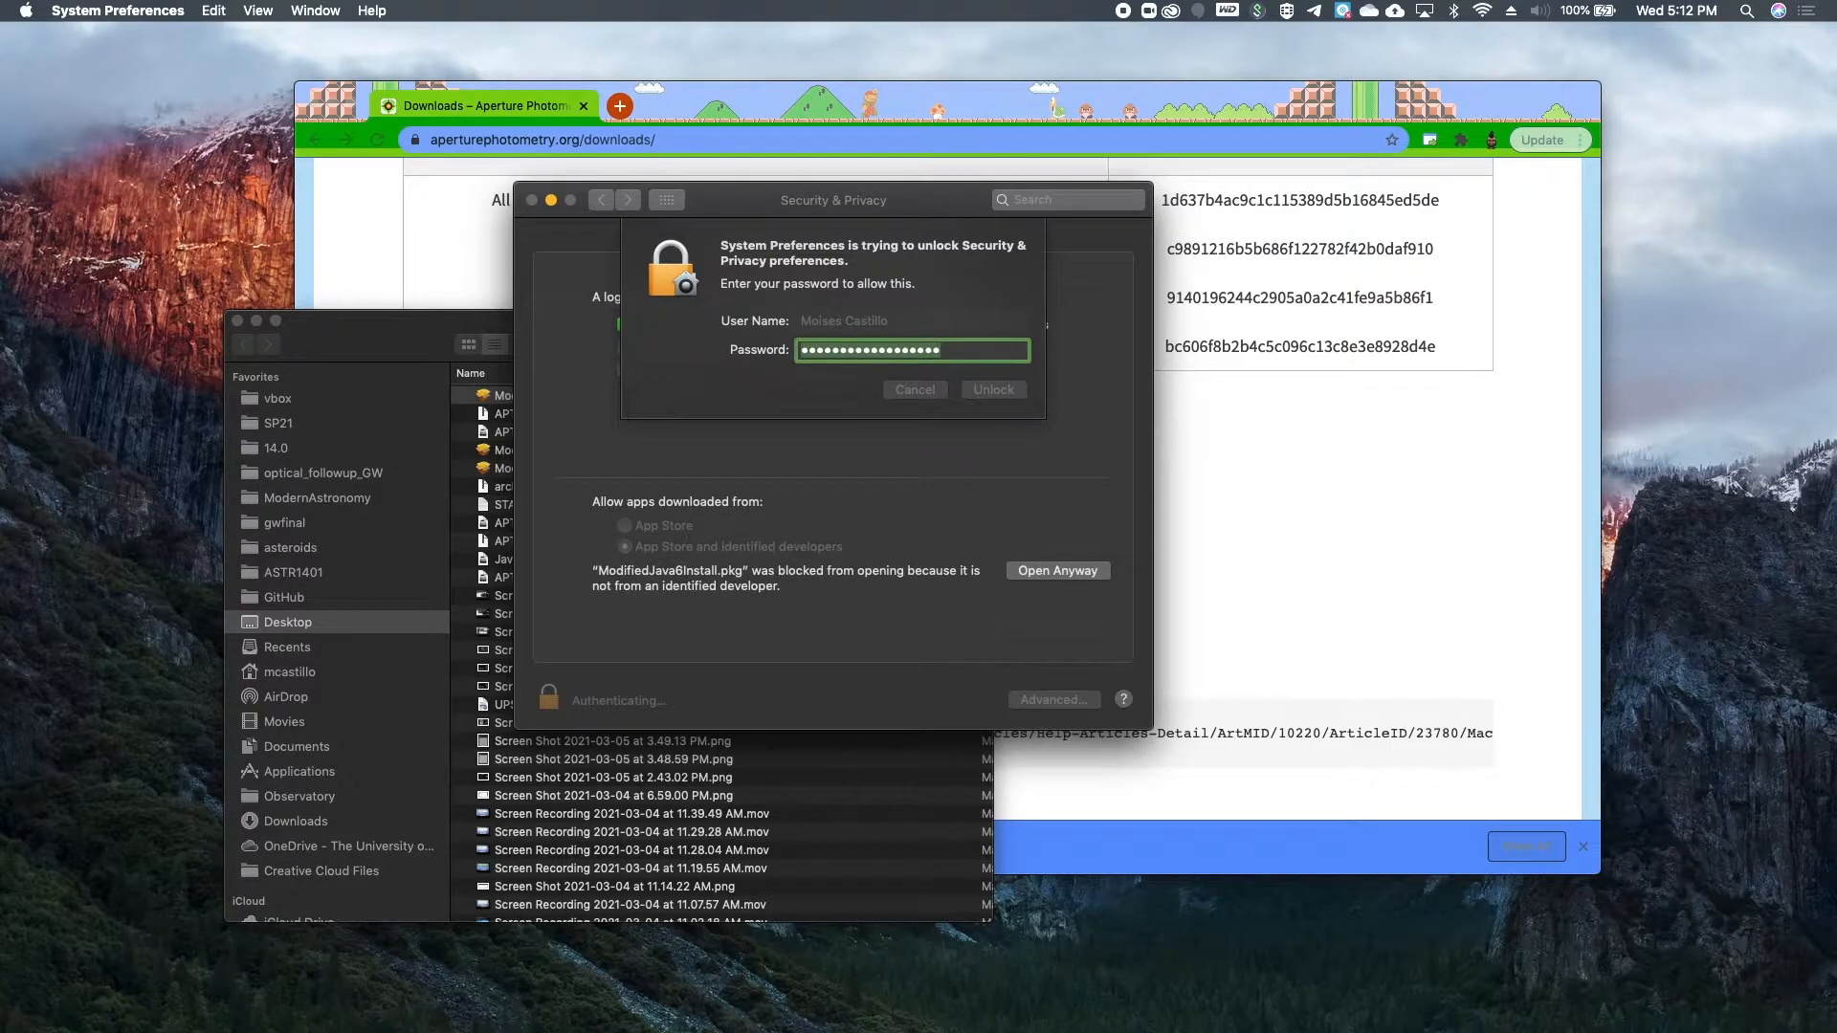
type("•••••••••••••••")
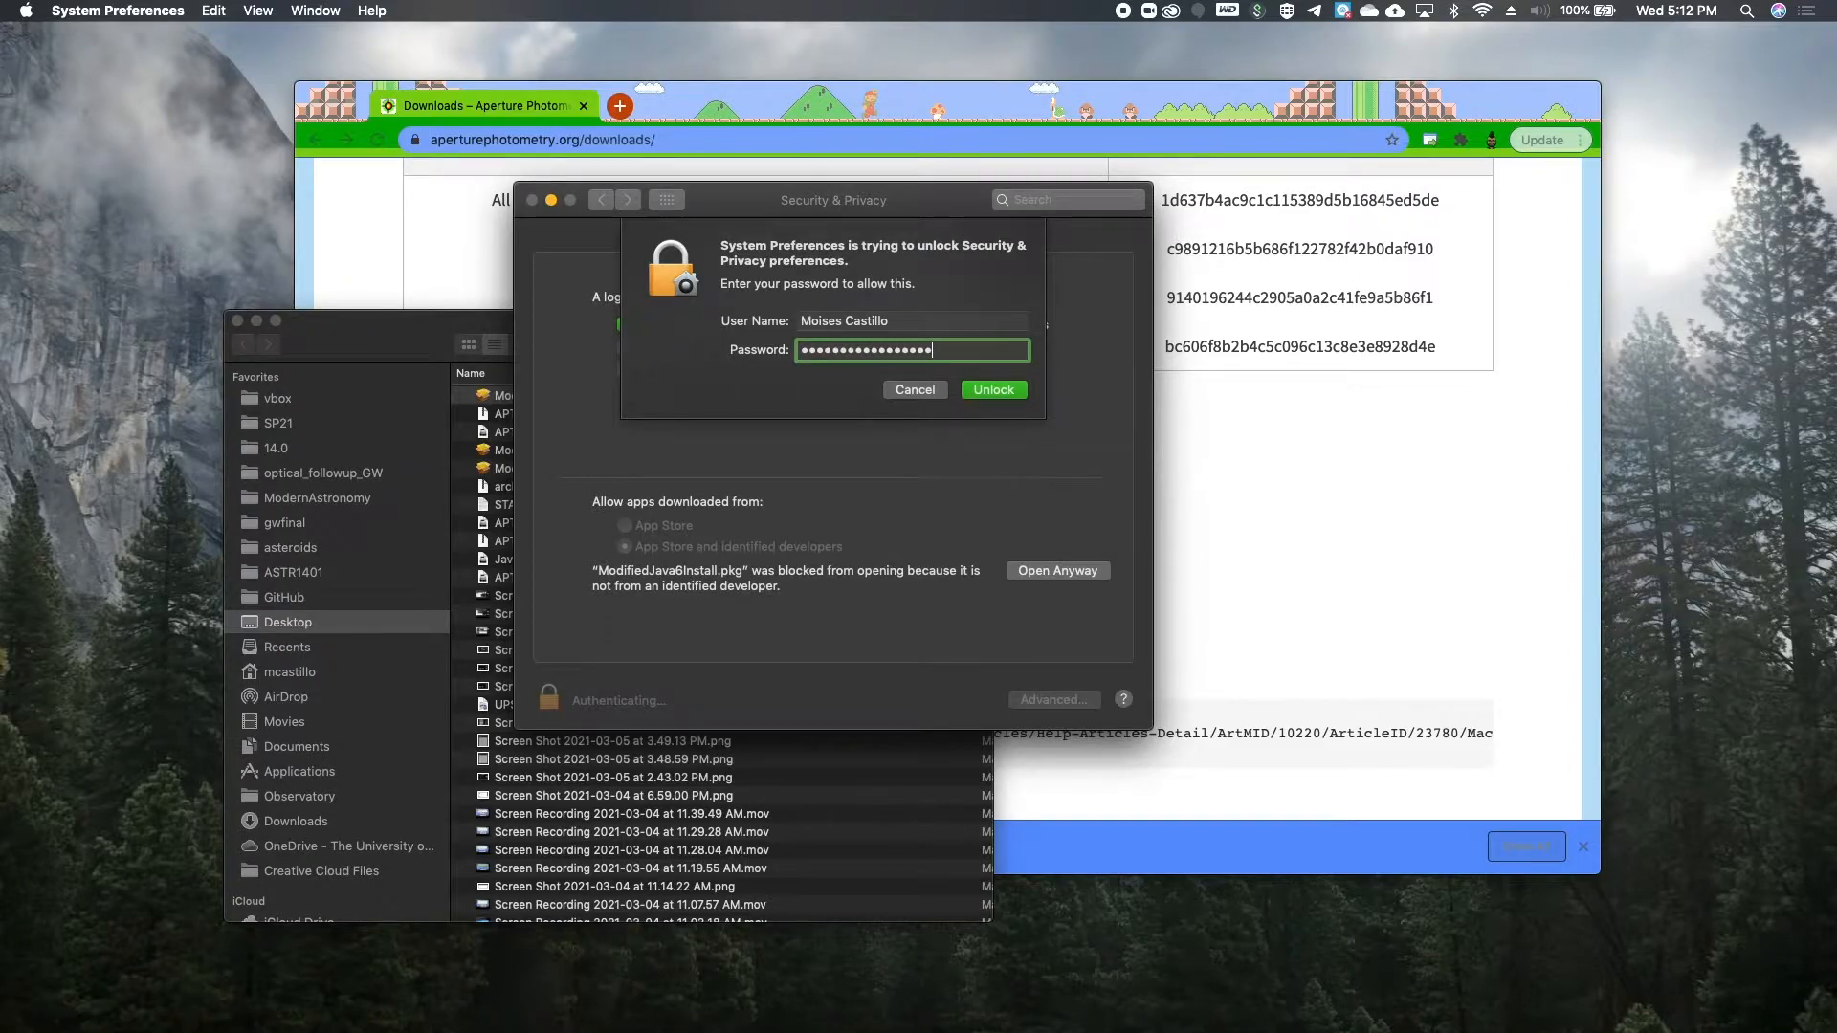
key("Return")
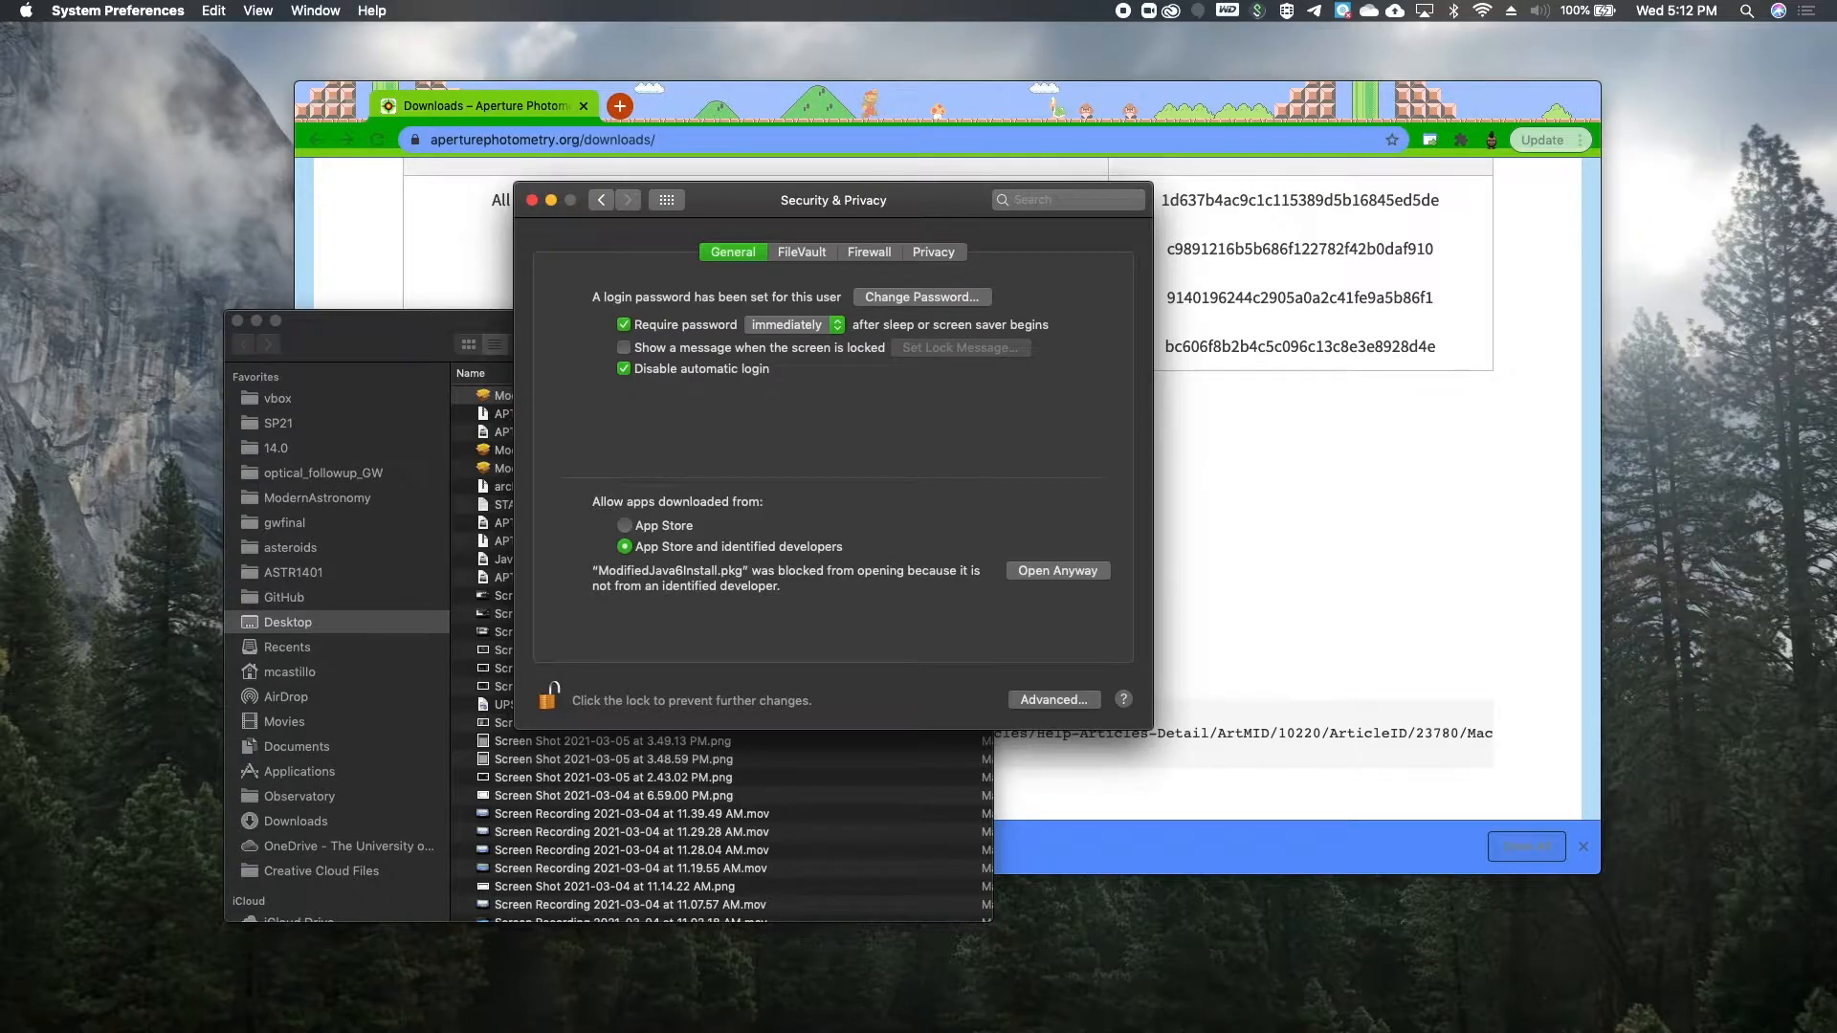
Step: Allow the blocked ModifiedJava6Install.pkg to open anyway, and view its installer as far as the Read Me page before closing it
left_click(1060, 571)
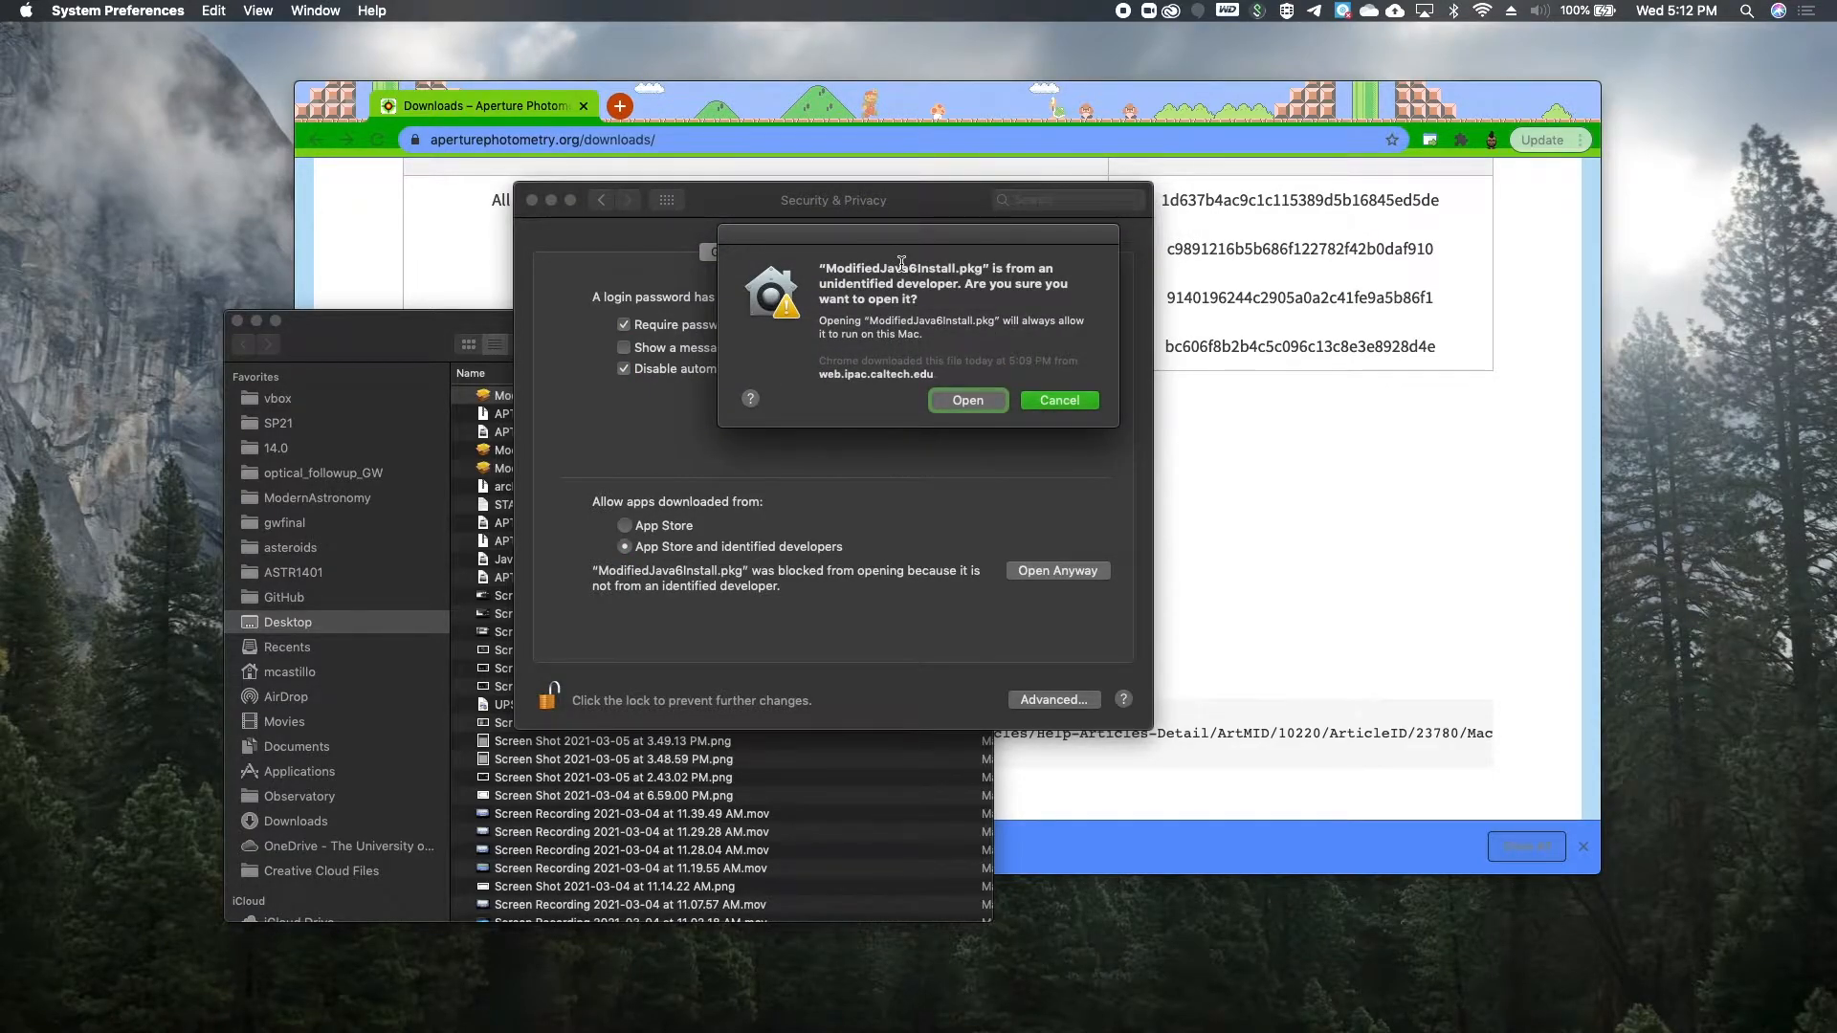
left_click(967, 401)
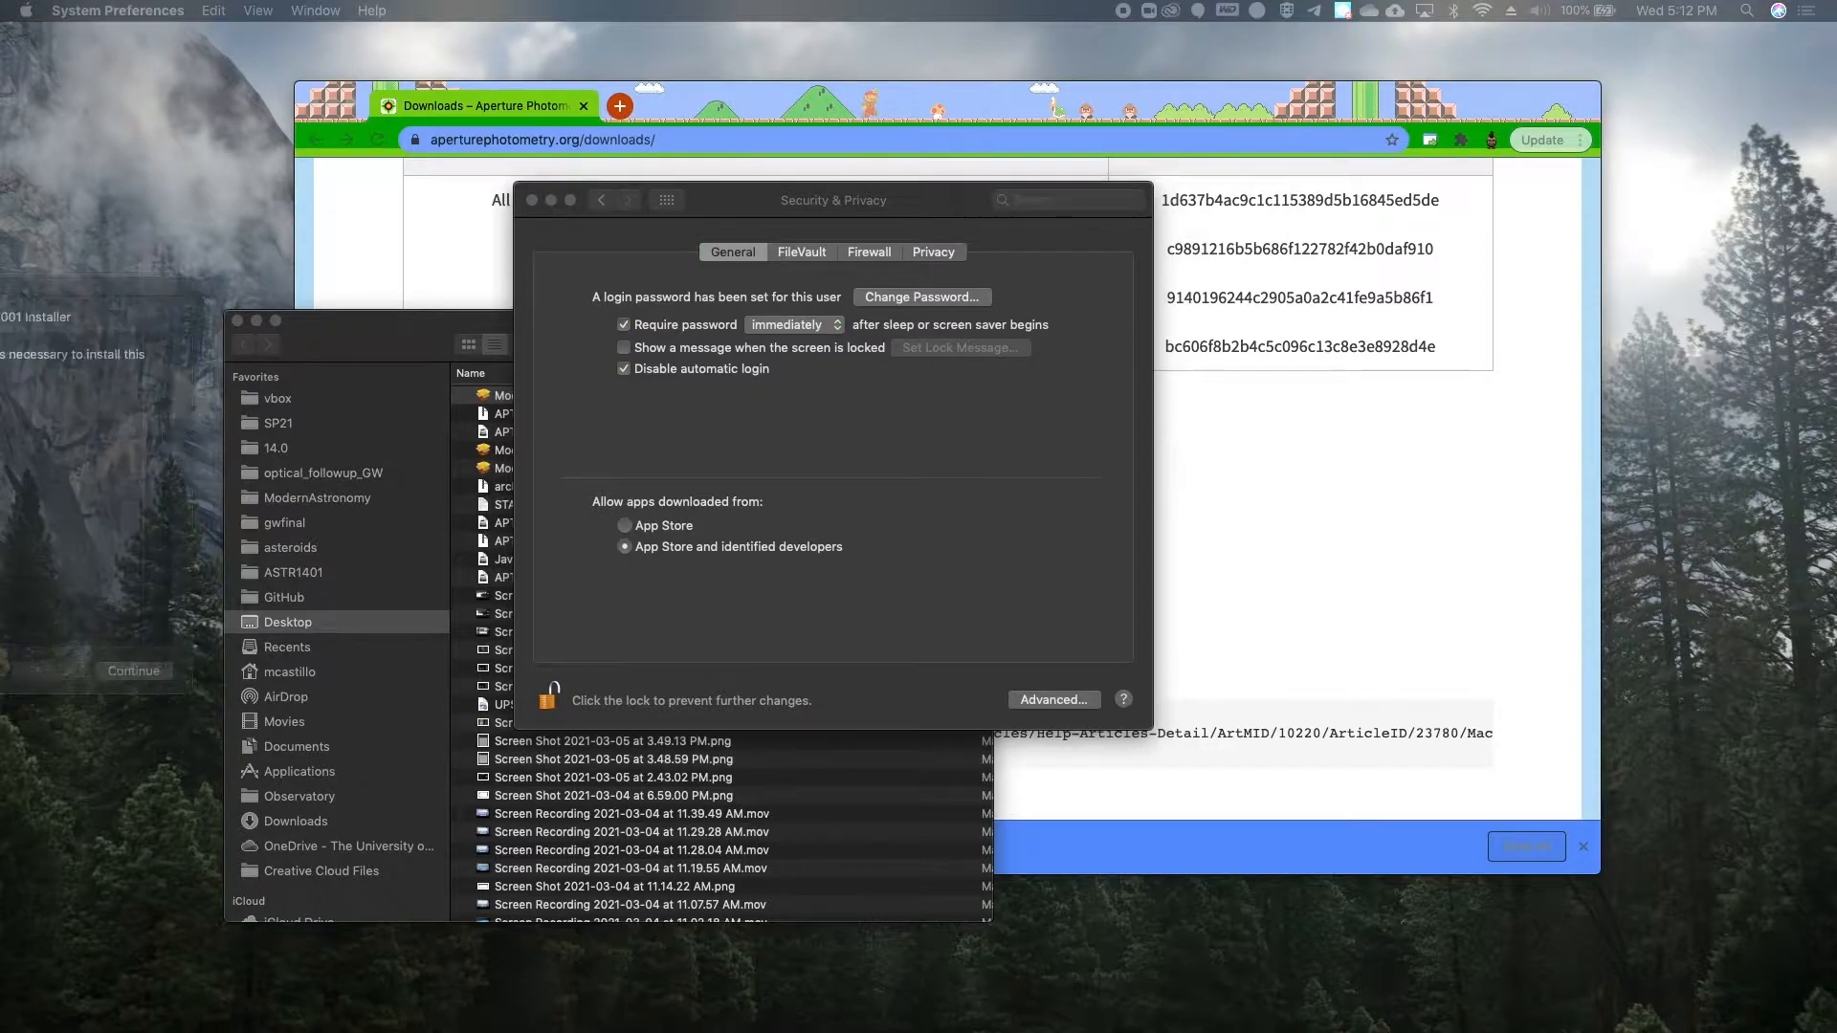
left_click_drag(696, 385, 780, 332)
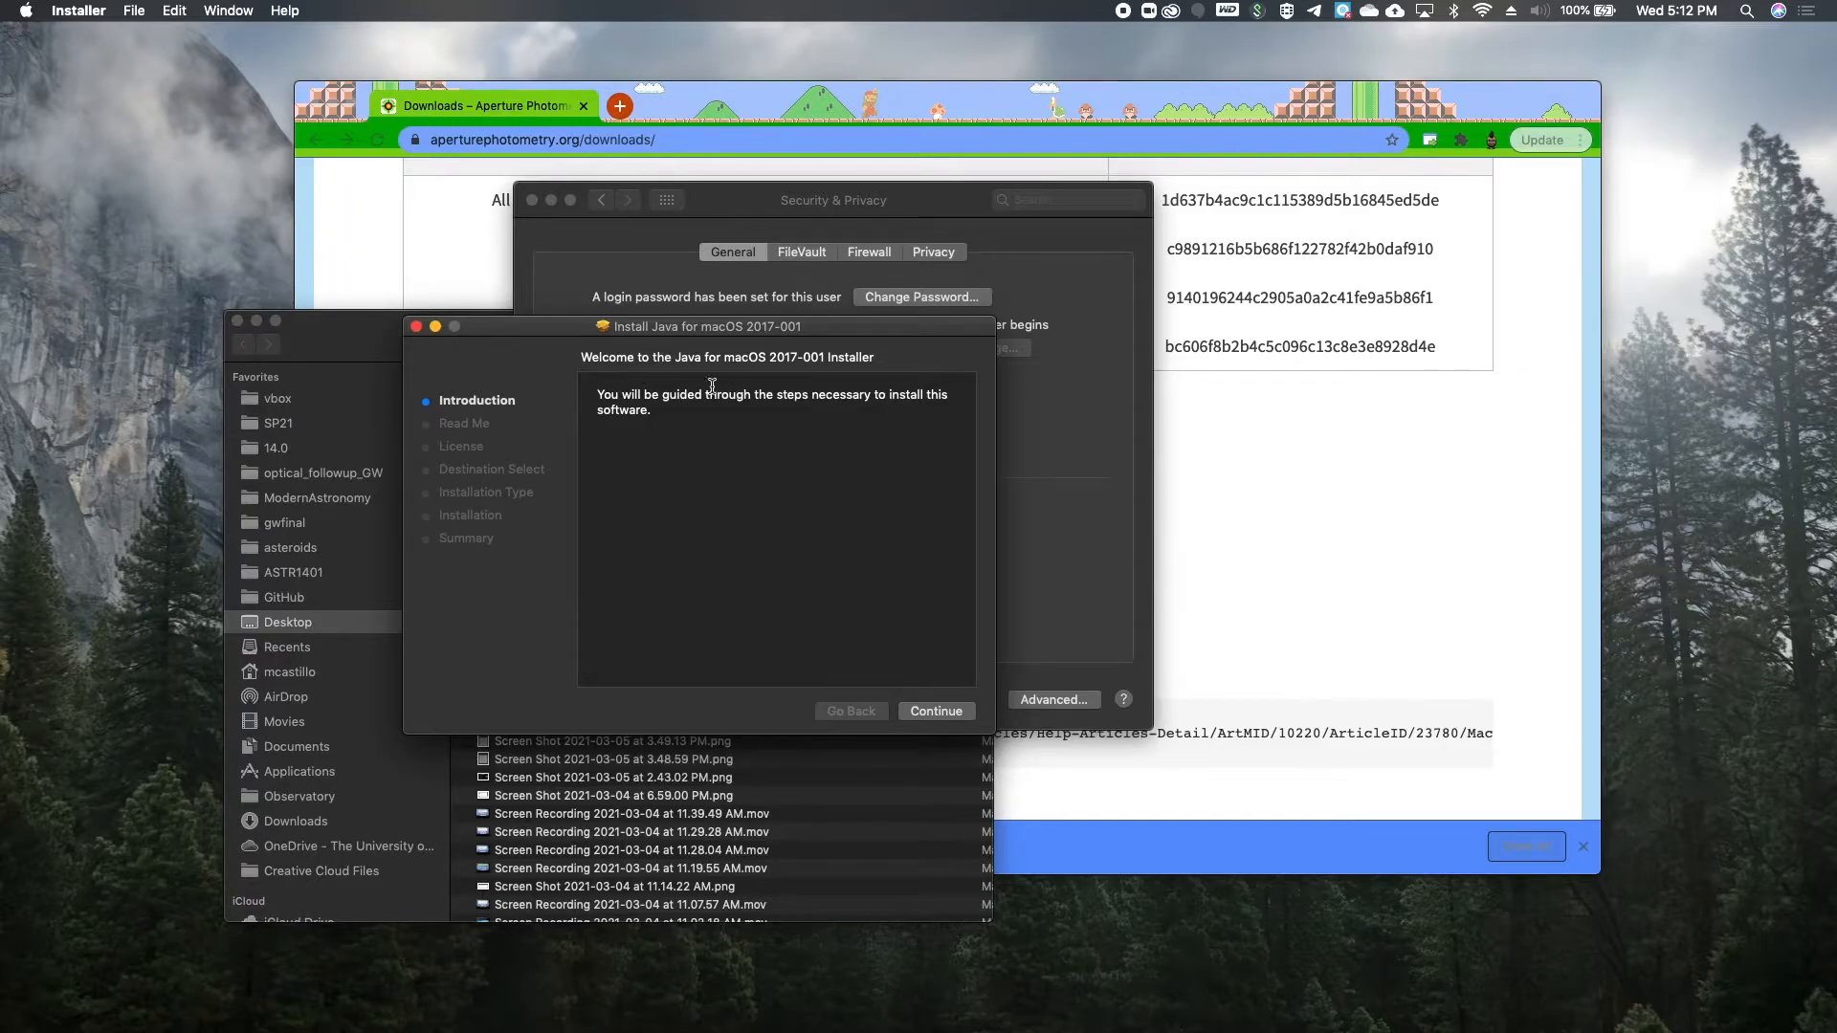
left_click(934, 711)
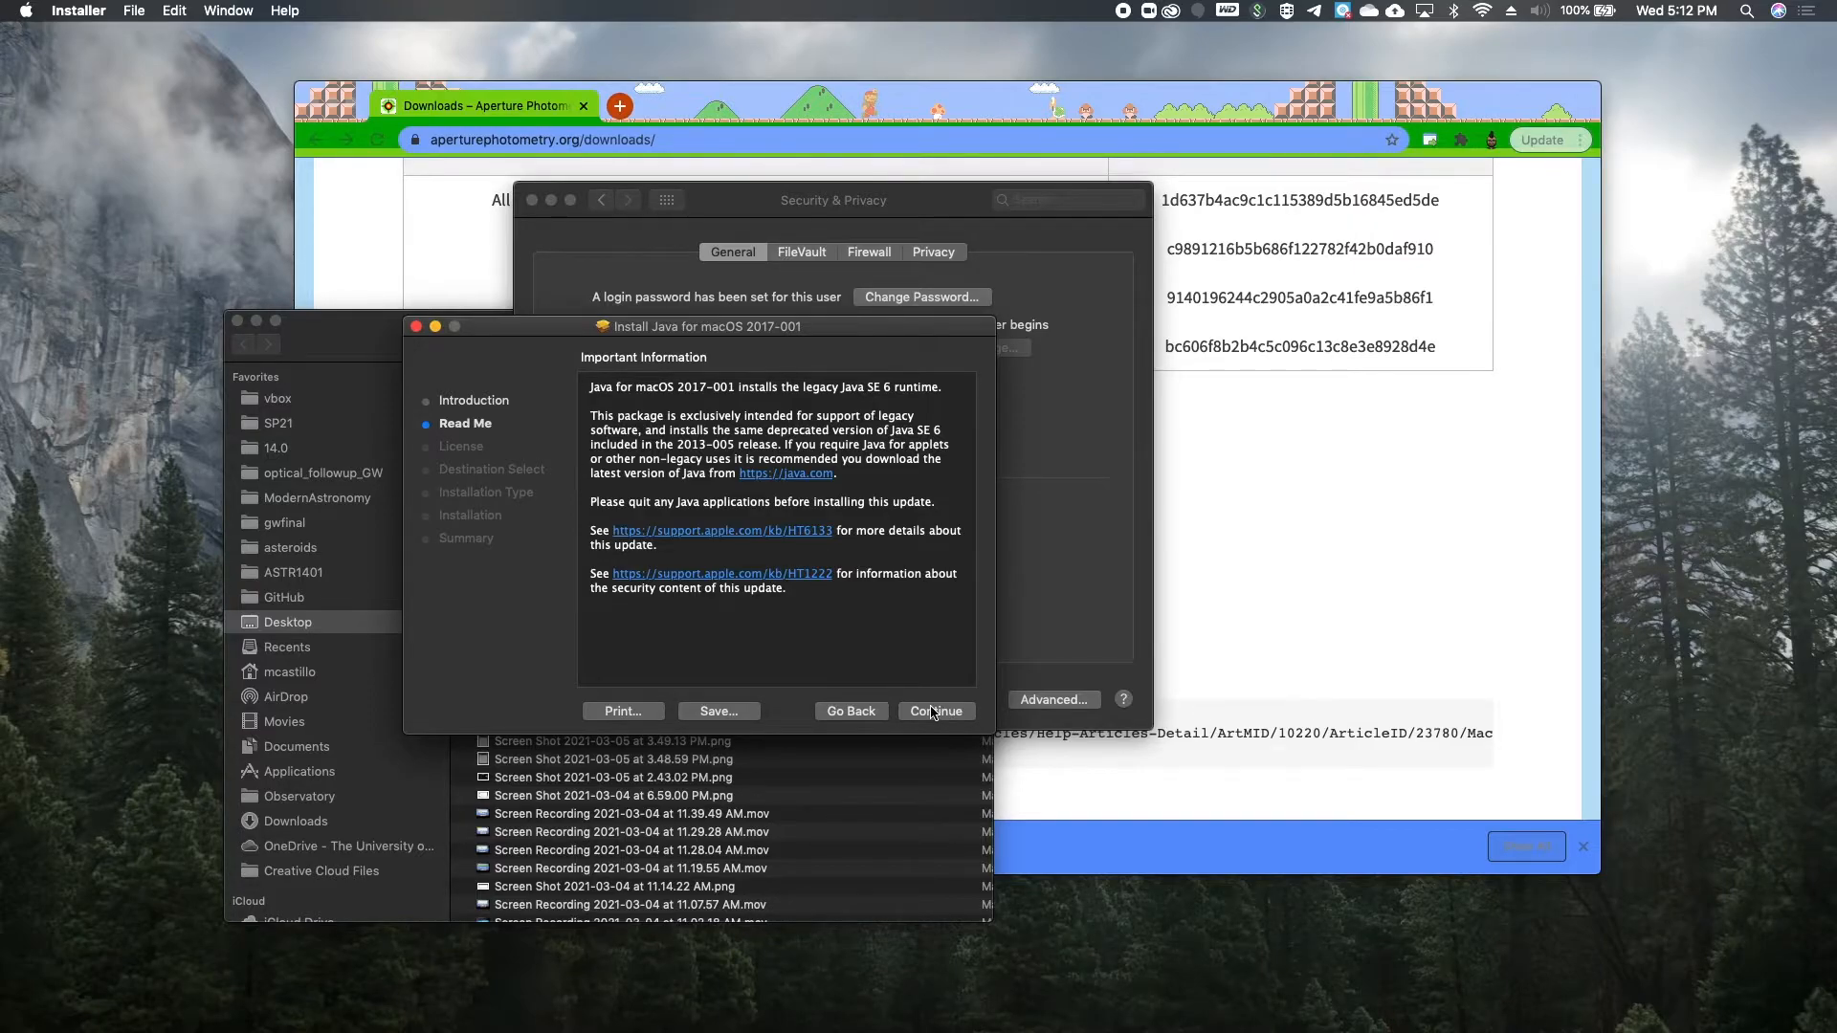
left_click(417, 328)
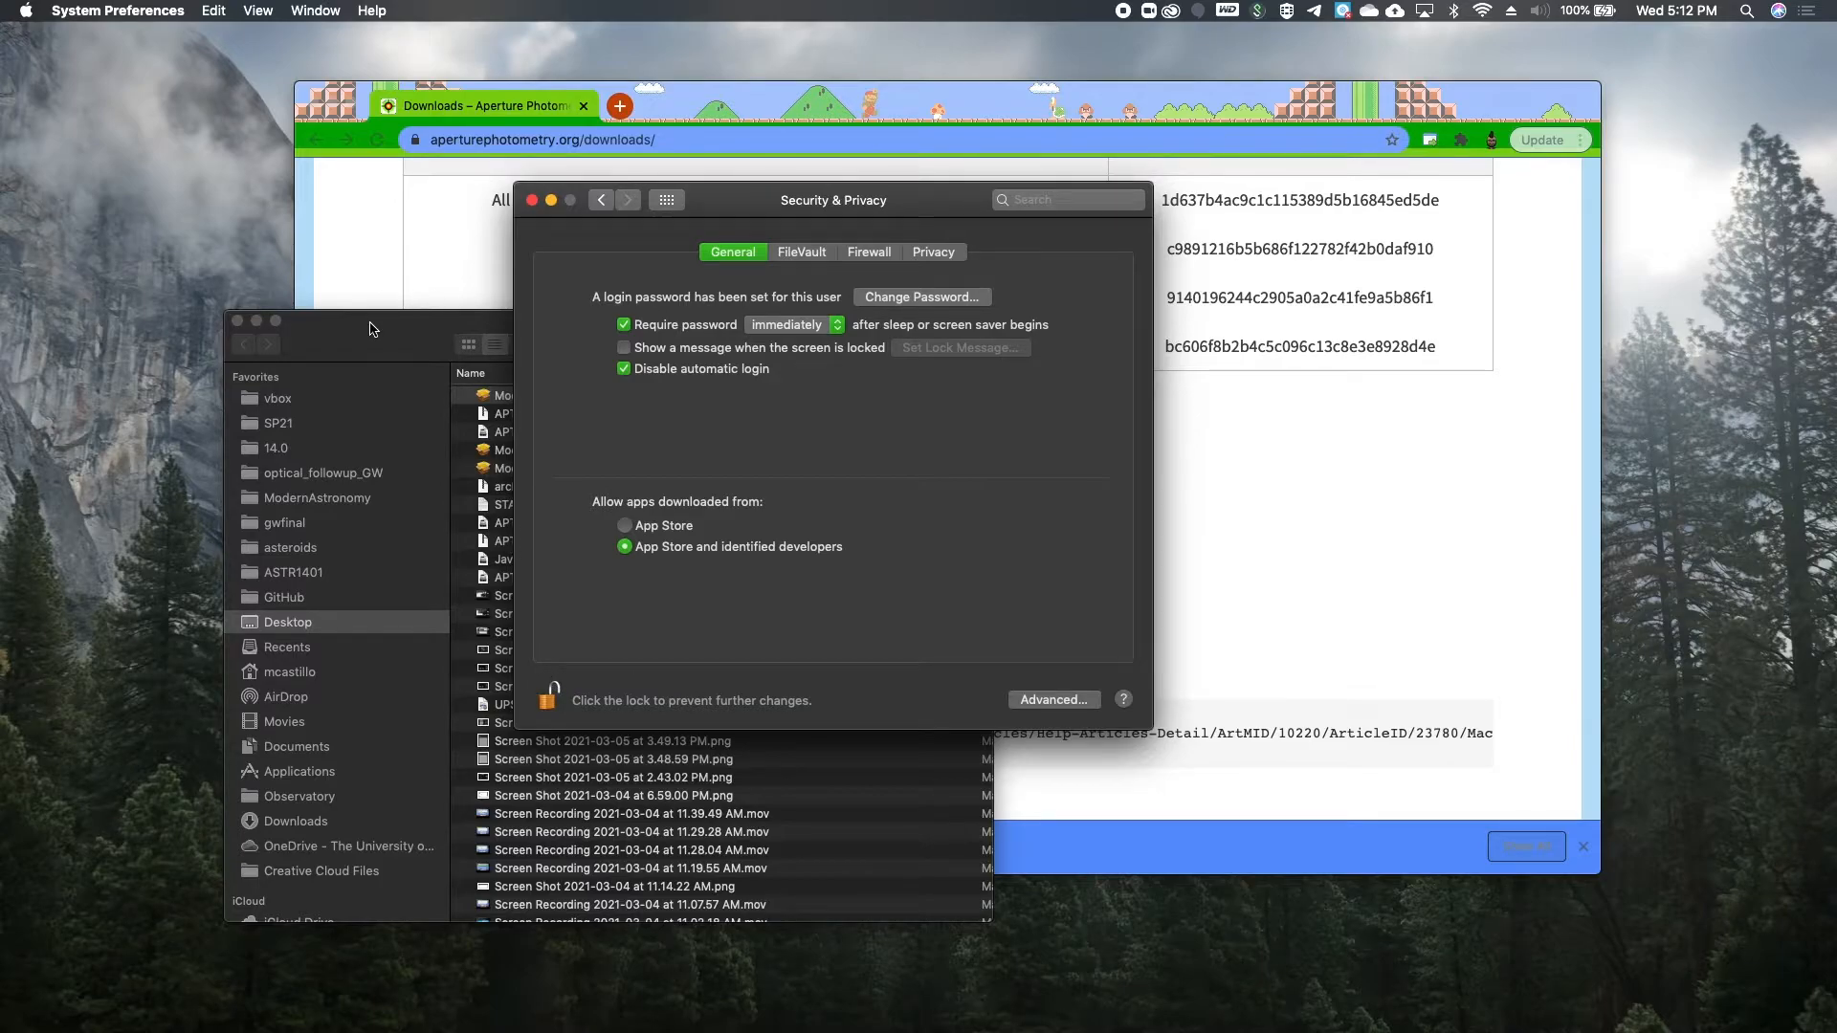
Step: Move the Finder and Security & Privacy windows apart to uncover the browser page
left_click(469, 344)
left_click_drag(468, 344, 354, 335)
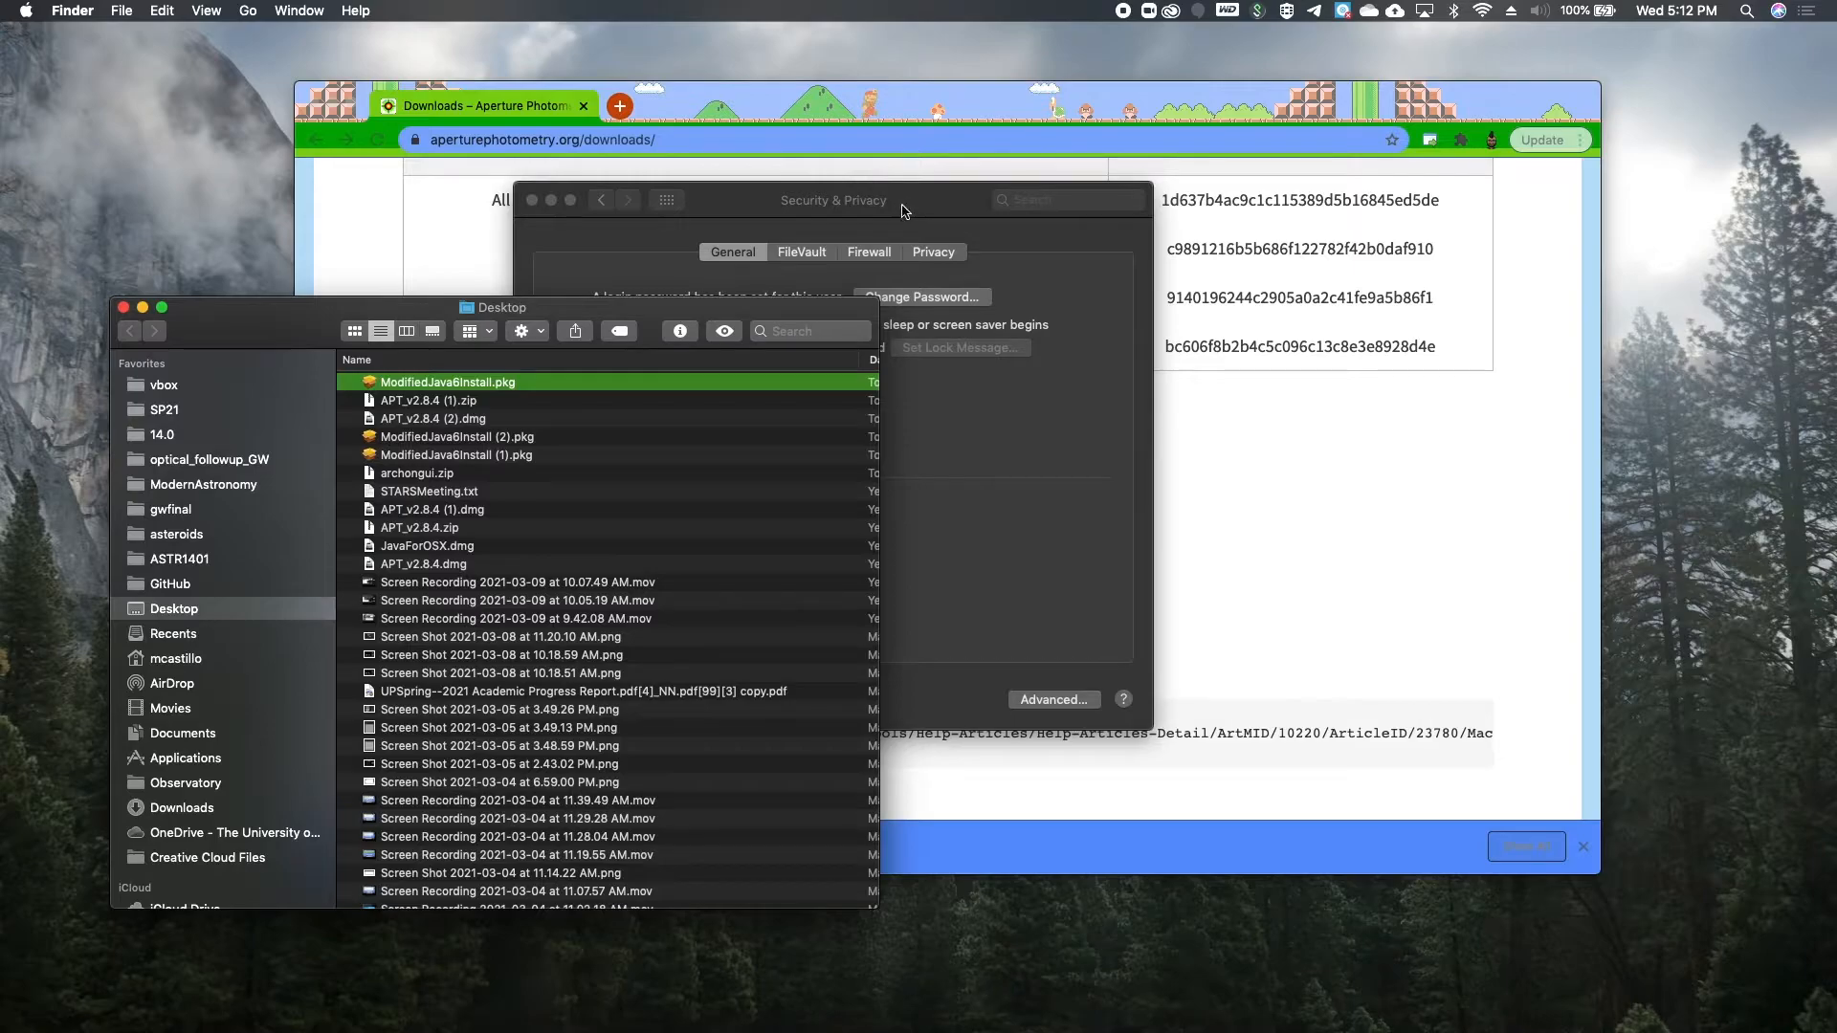
left_click_drag(924, 206, 1313, 289)
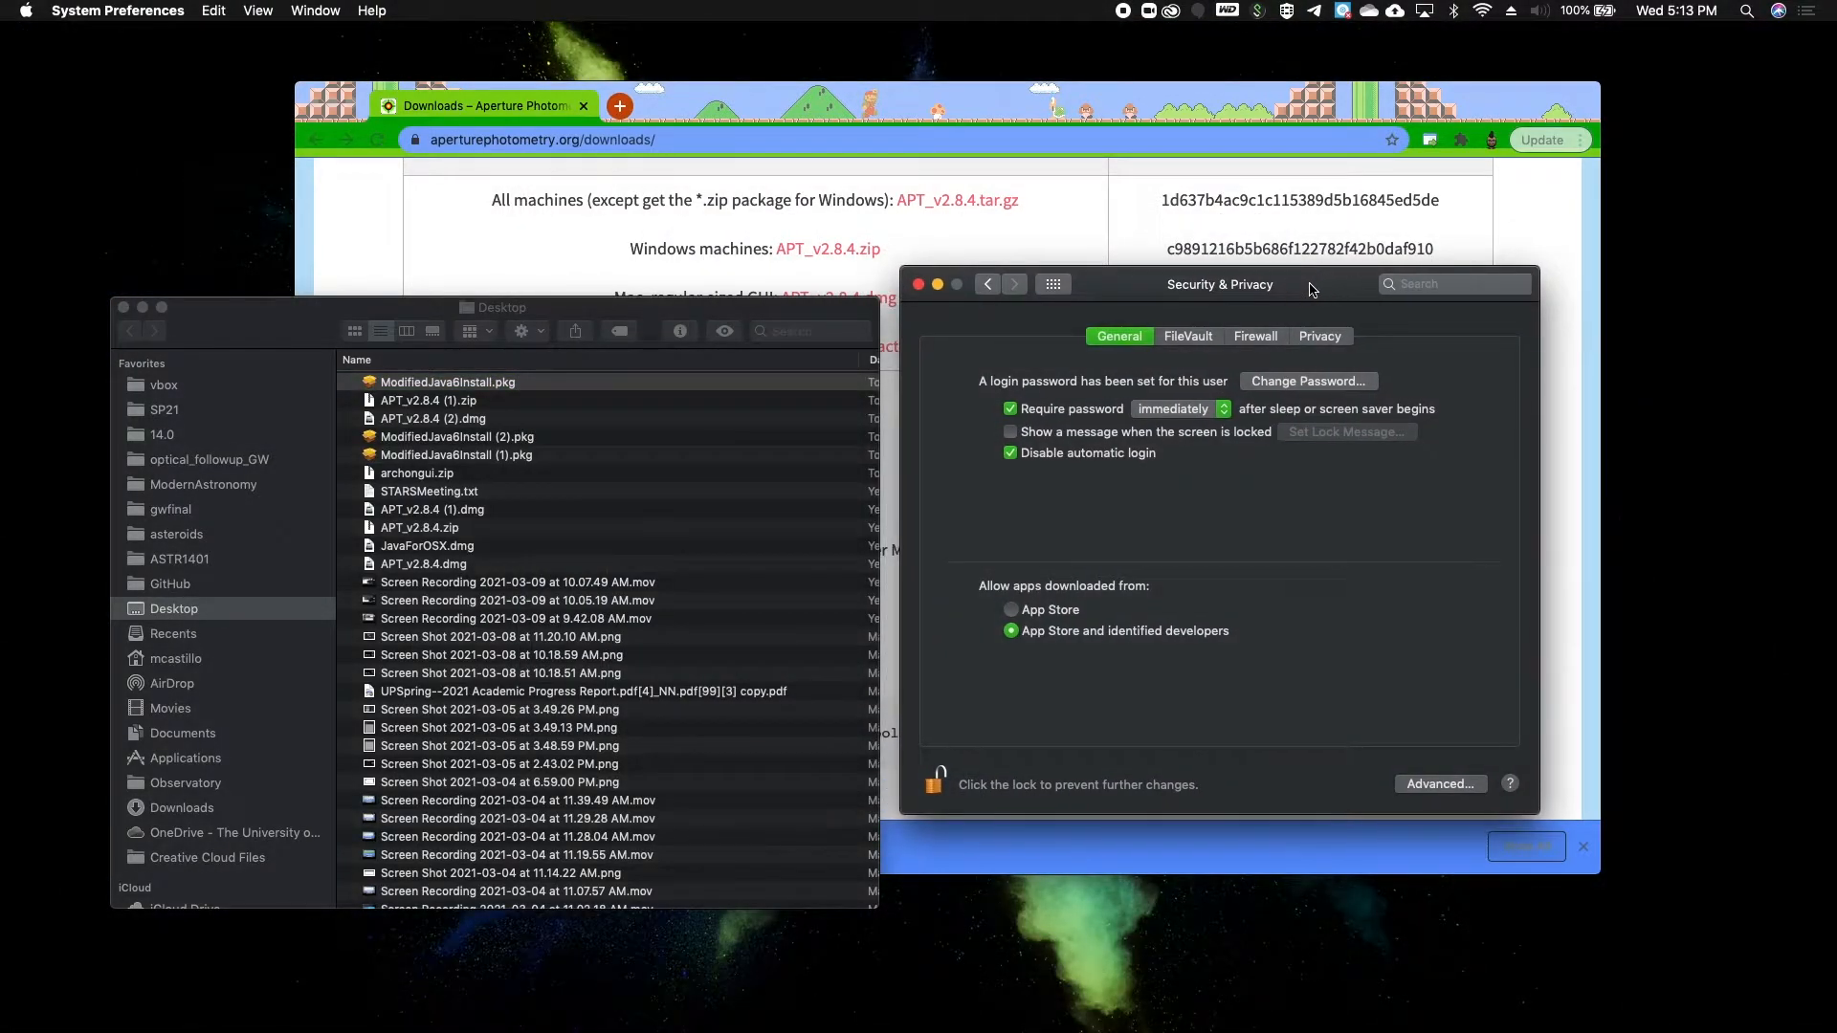
Step: In a new Chrome tab, search for "legacy mac java" and review Apple's Download Java for OS X 2017-001 support page and its address
left_click(516, 258)
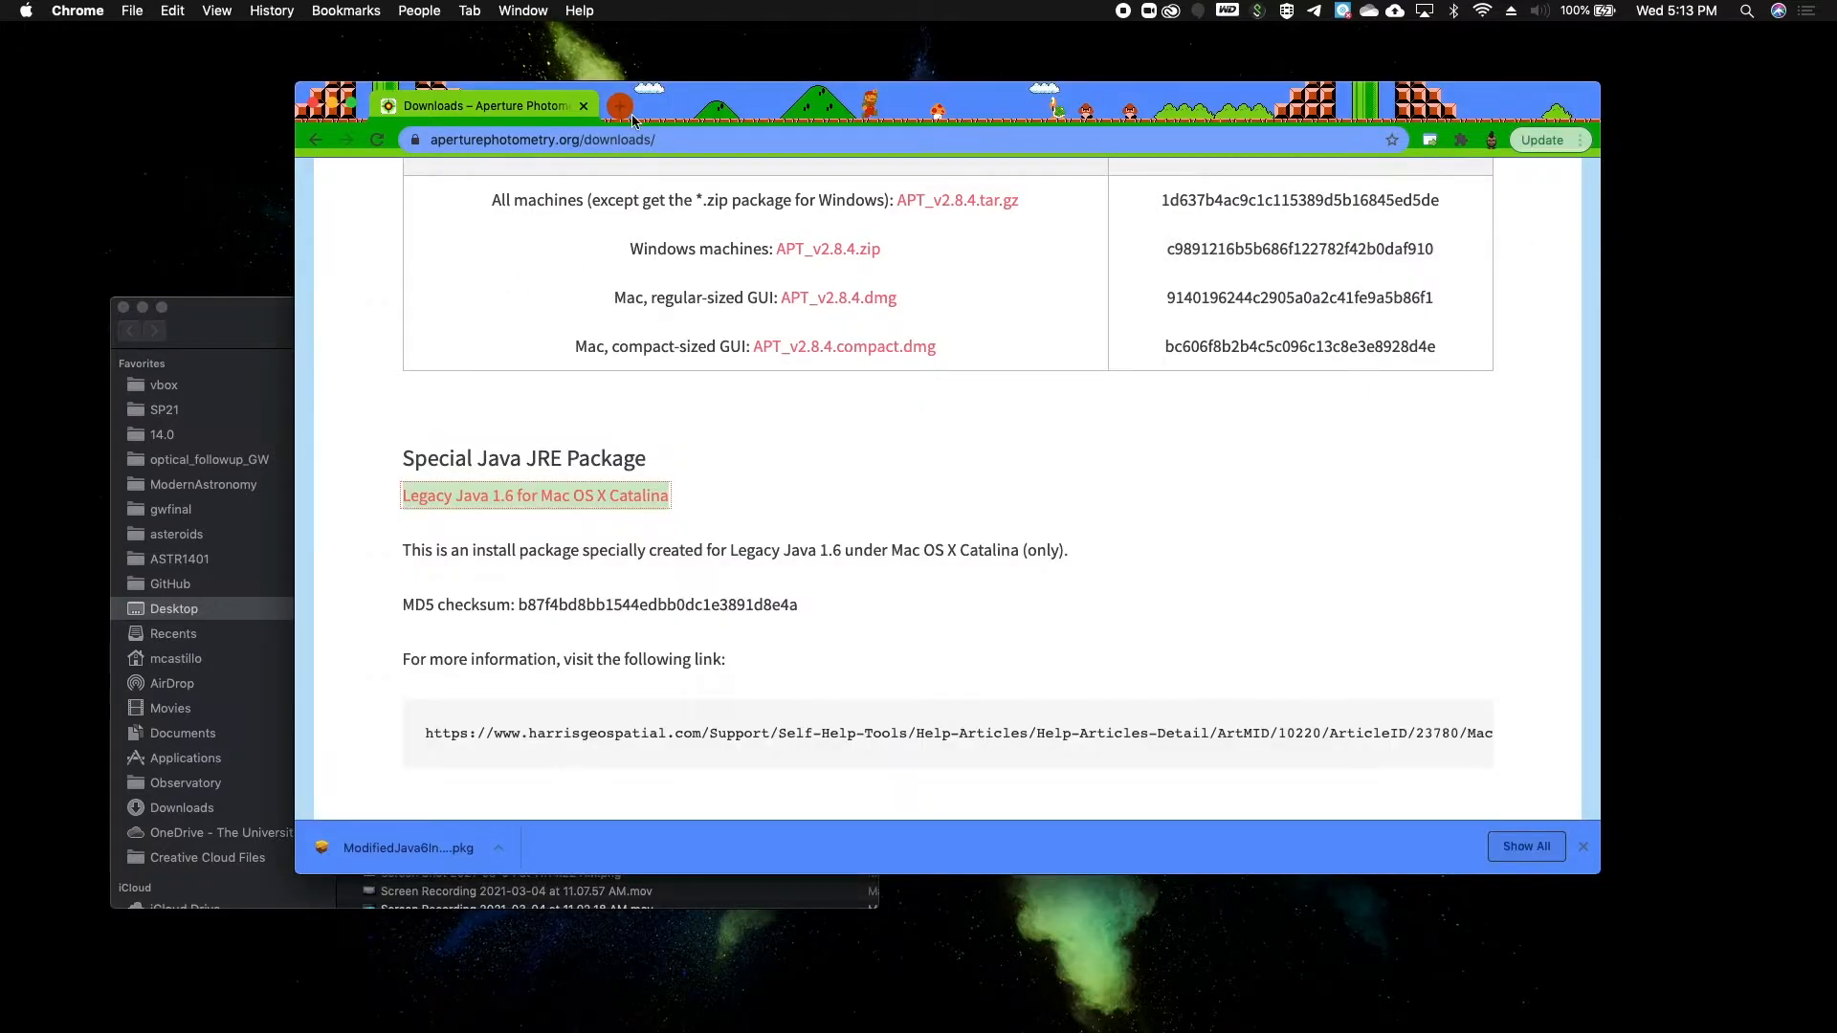
left_click(619, 106)
left_click(618, 140)
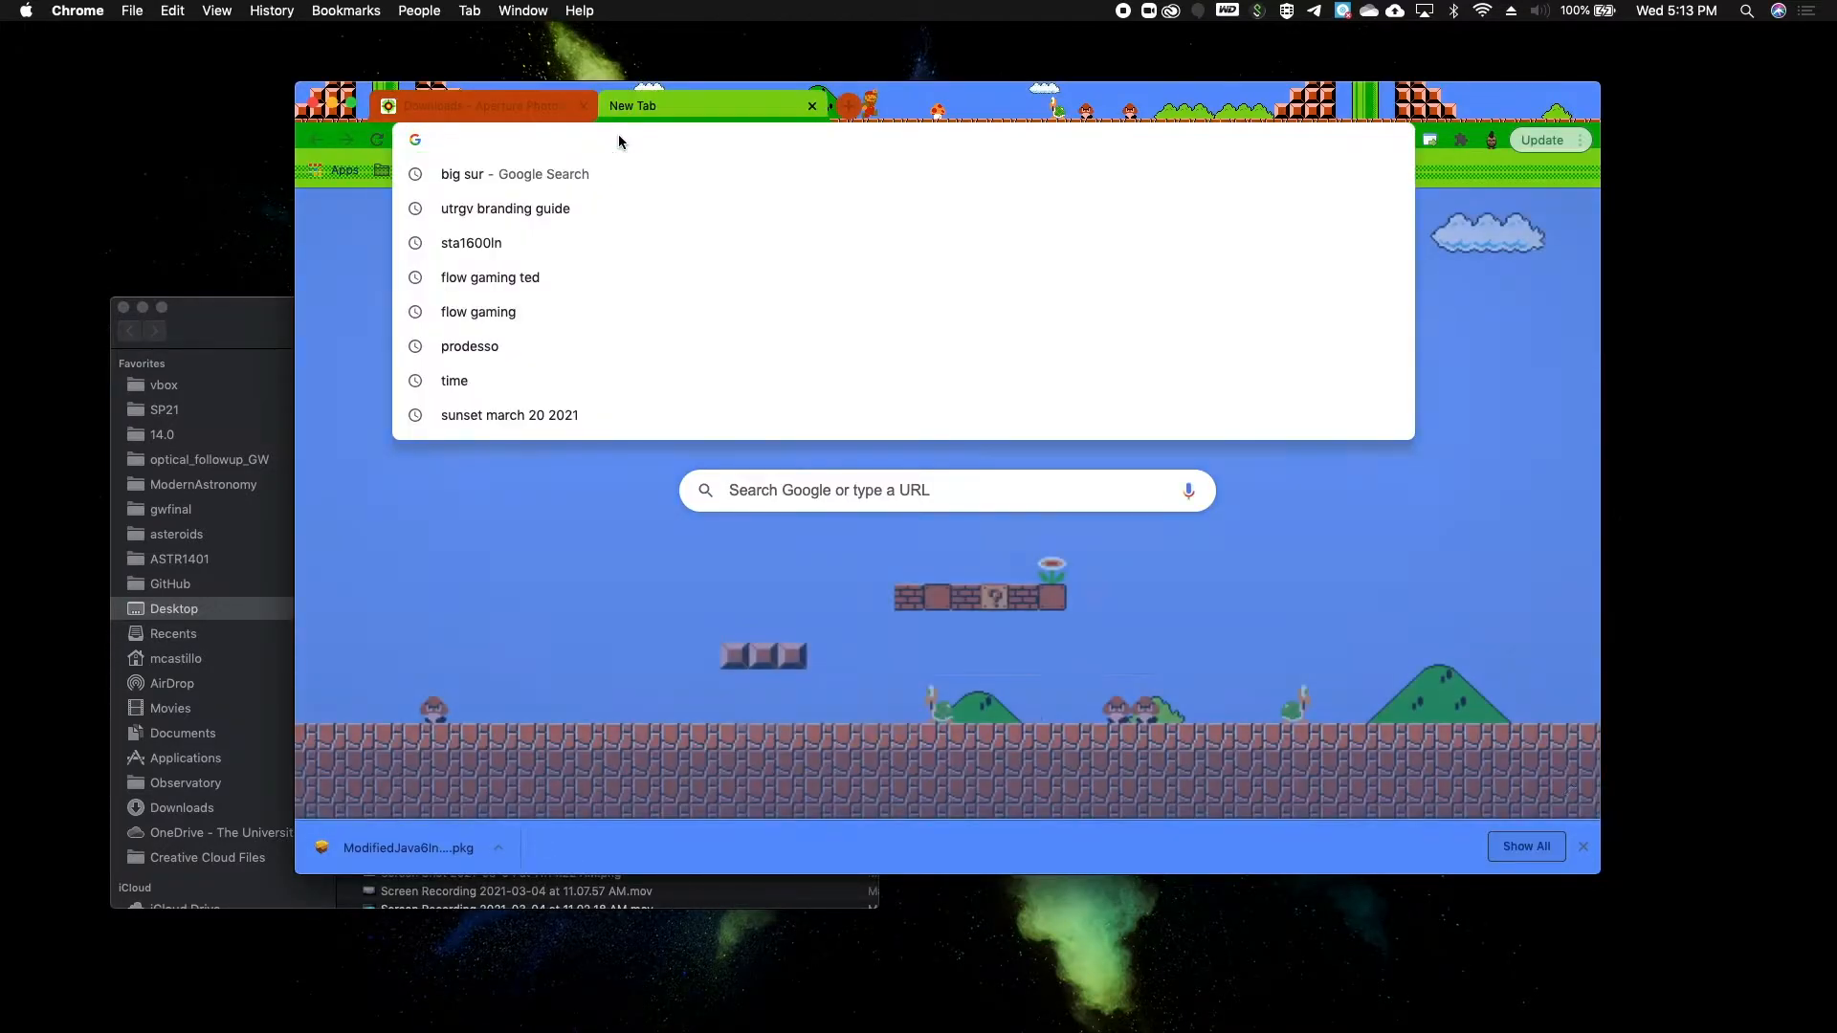
type("legacy ")
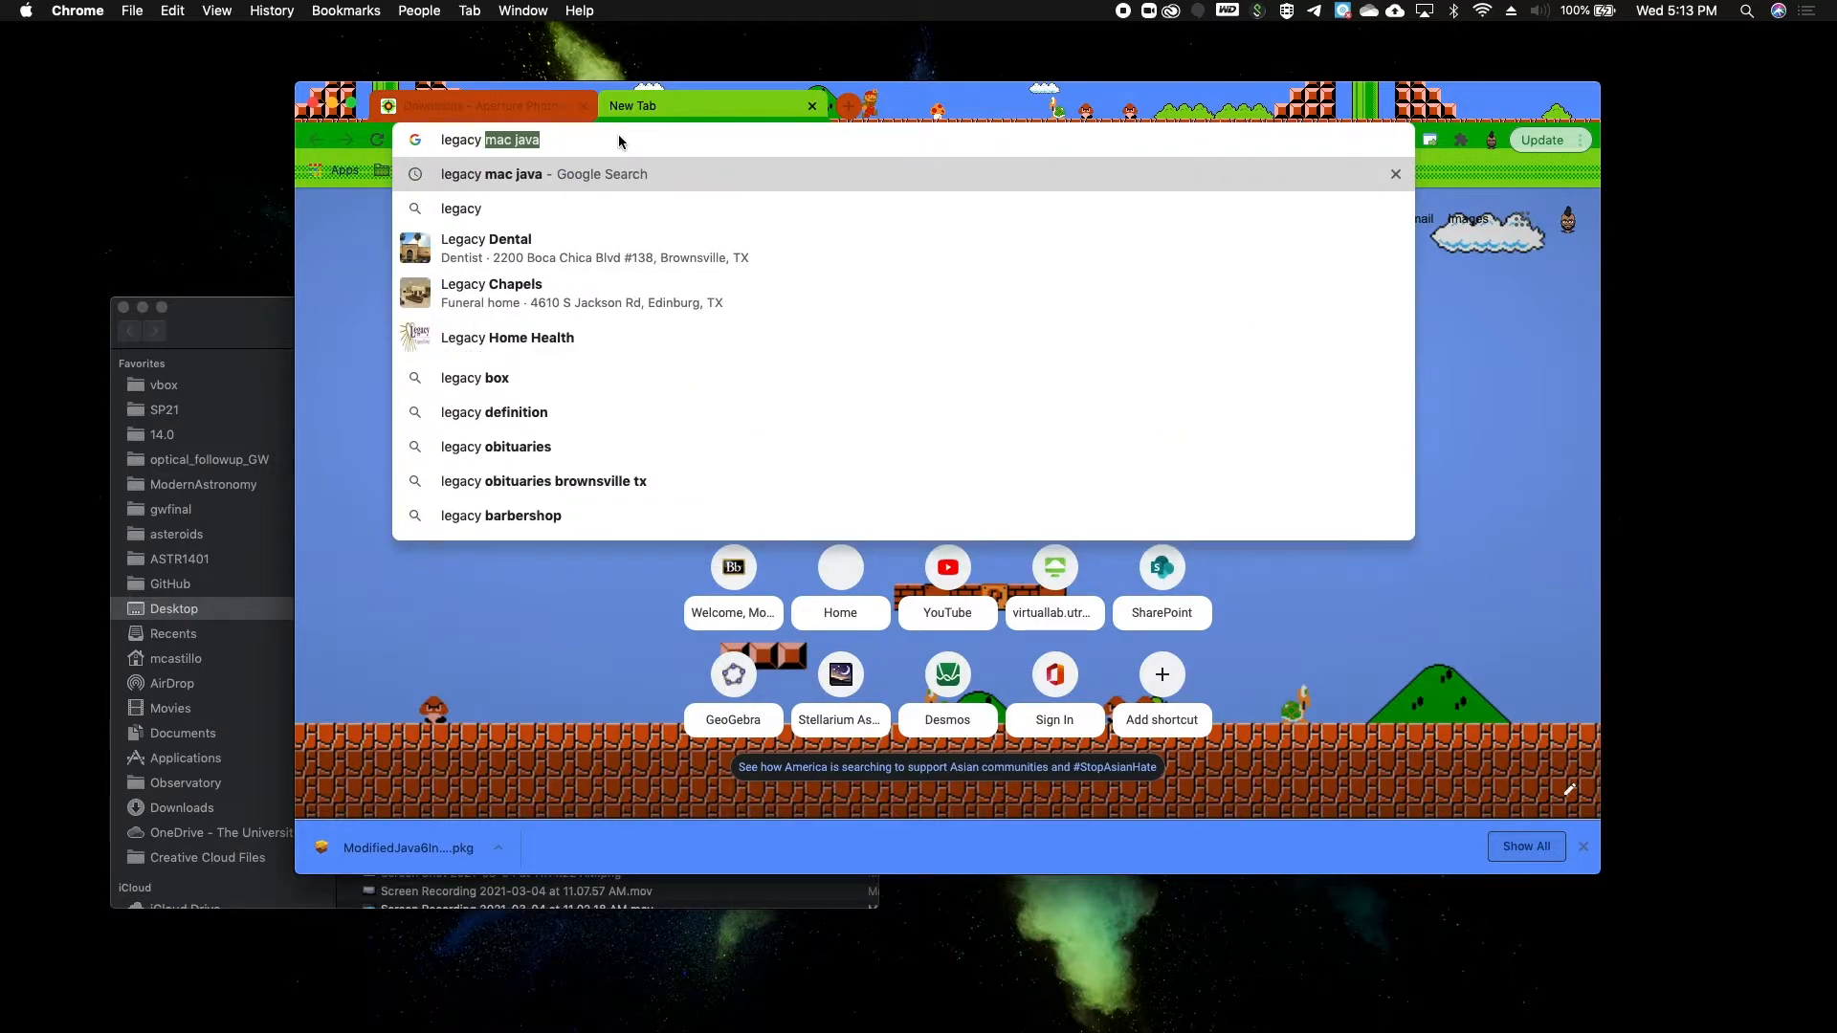
type("mac java")
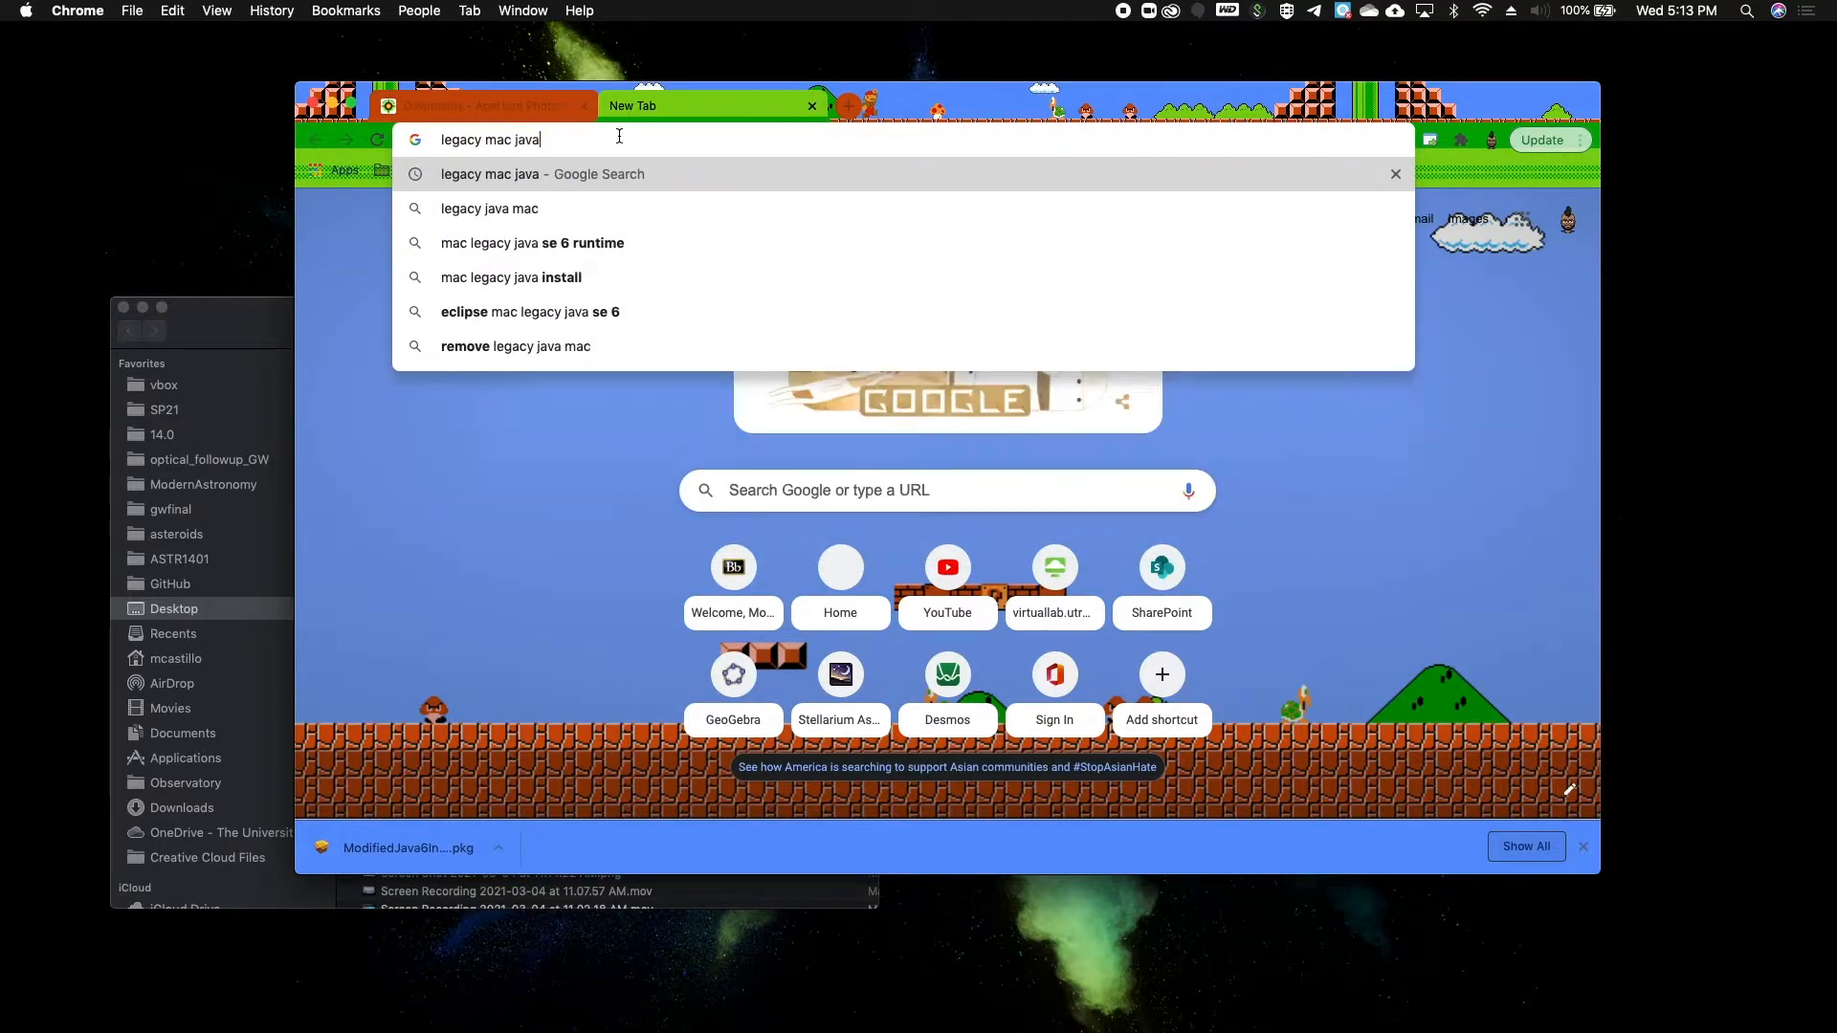
key("Return")
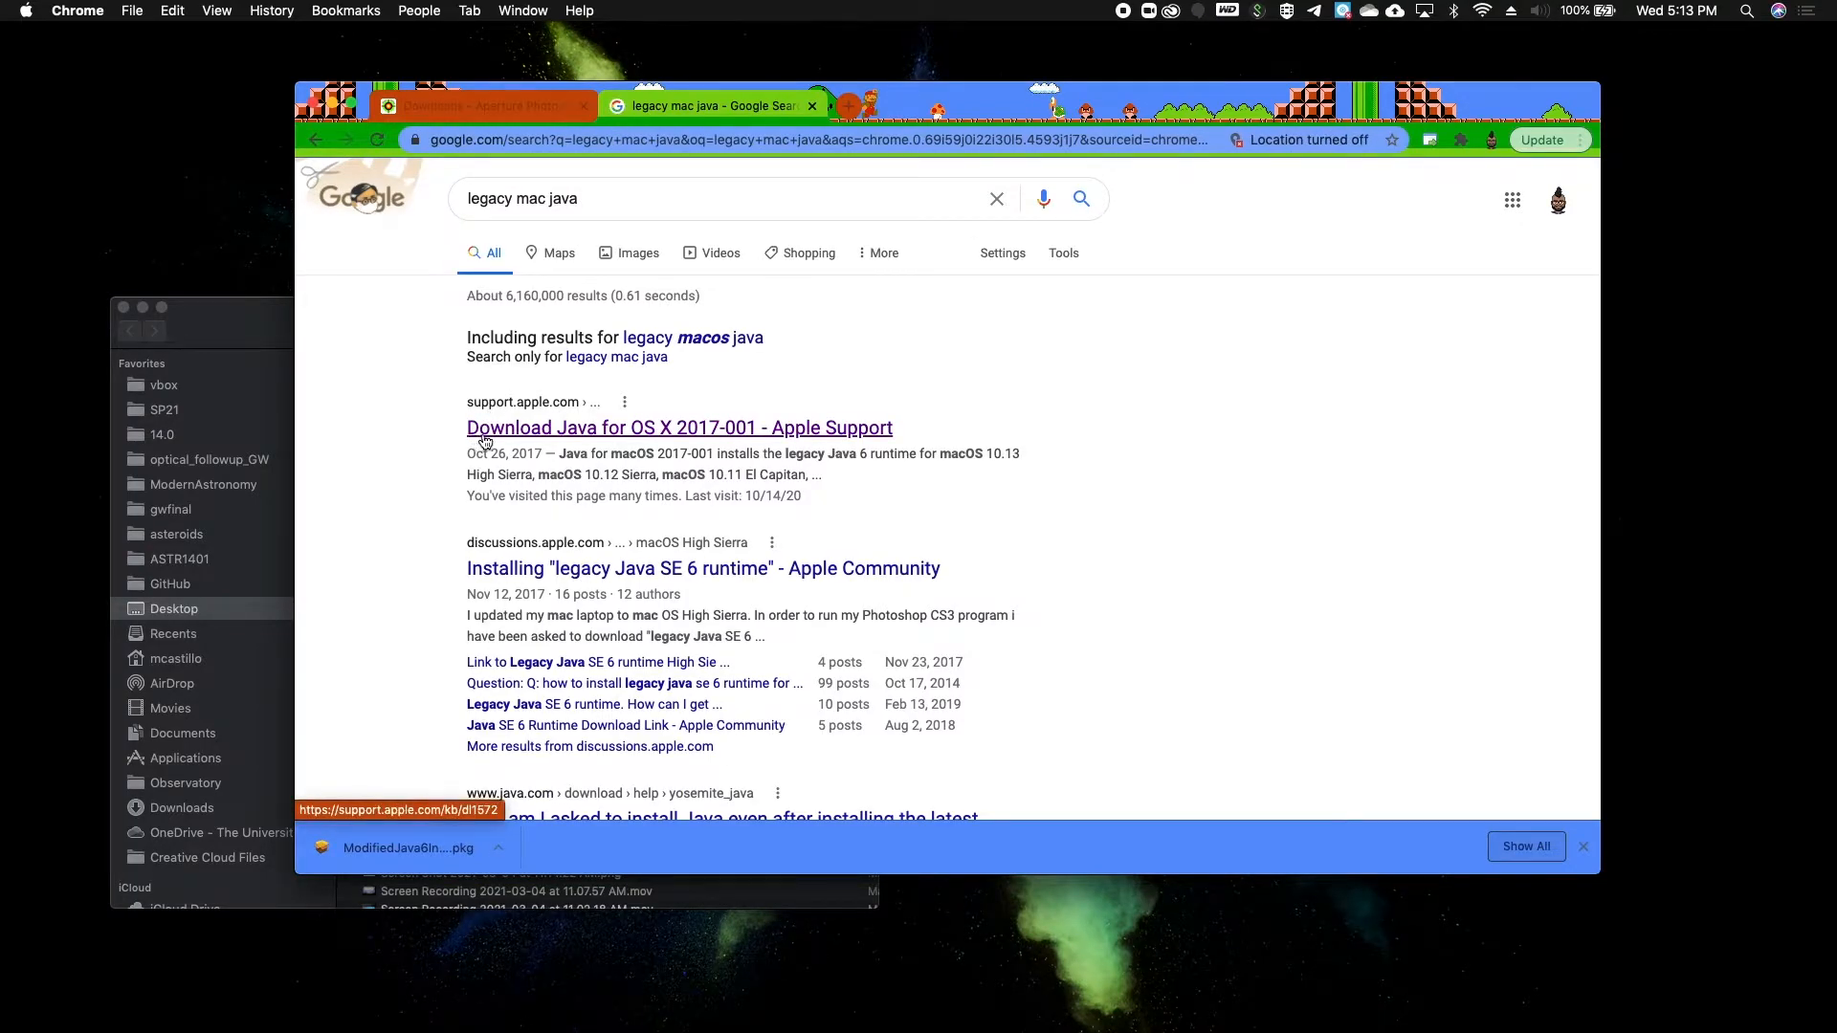
left_click(582, 437)
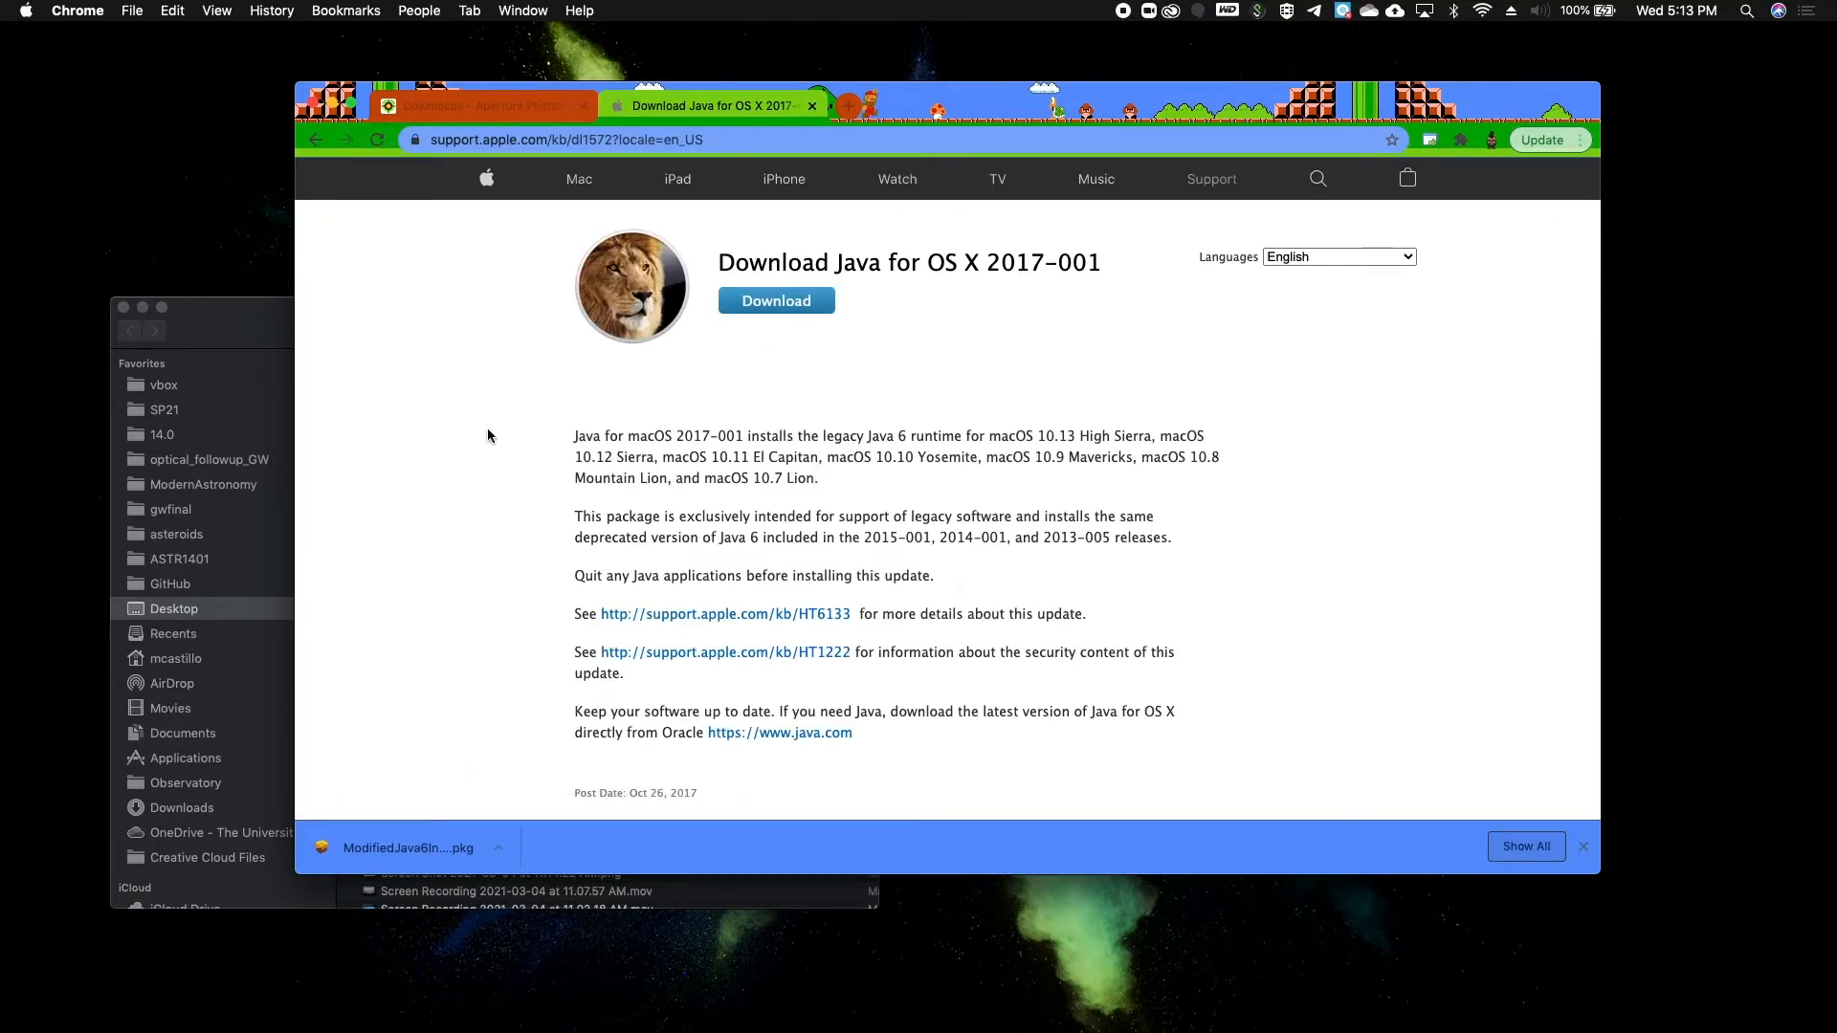
scroll(786, 464, "down", 2)
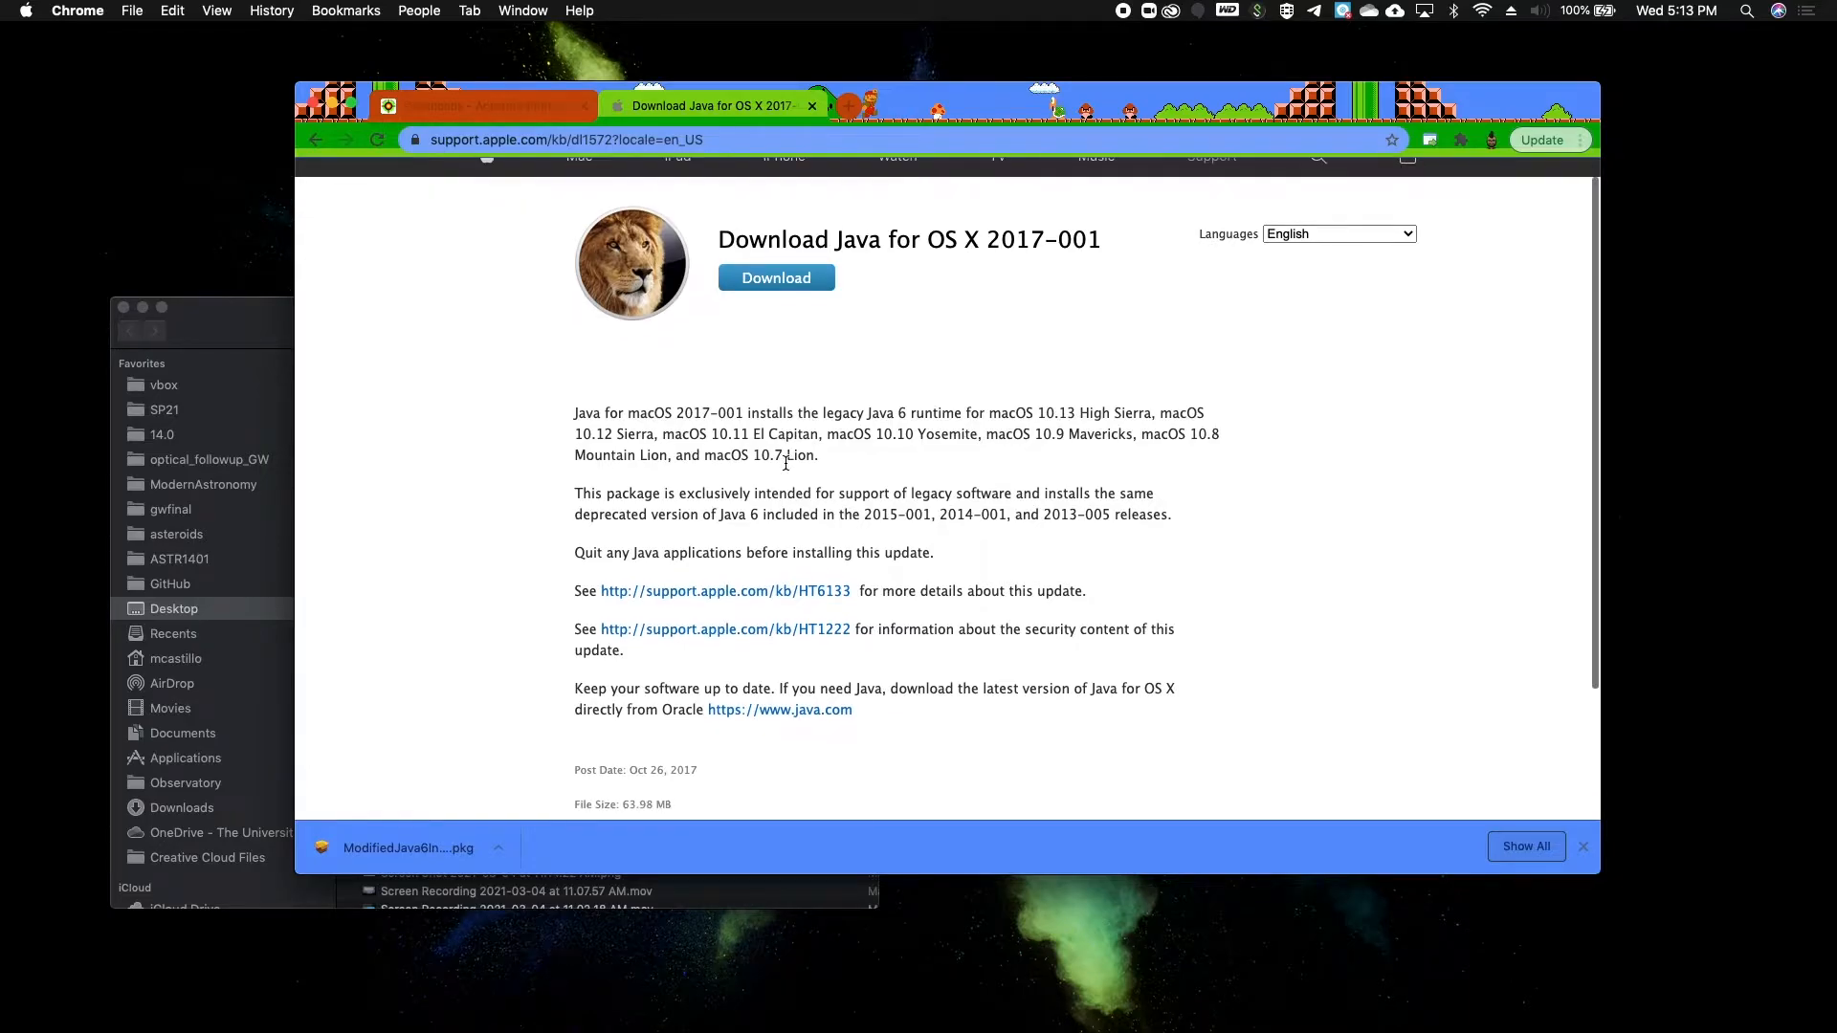
scroll(785, 464, "up", 1)
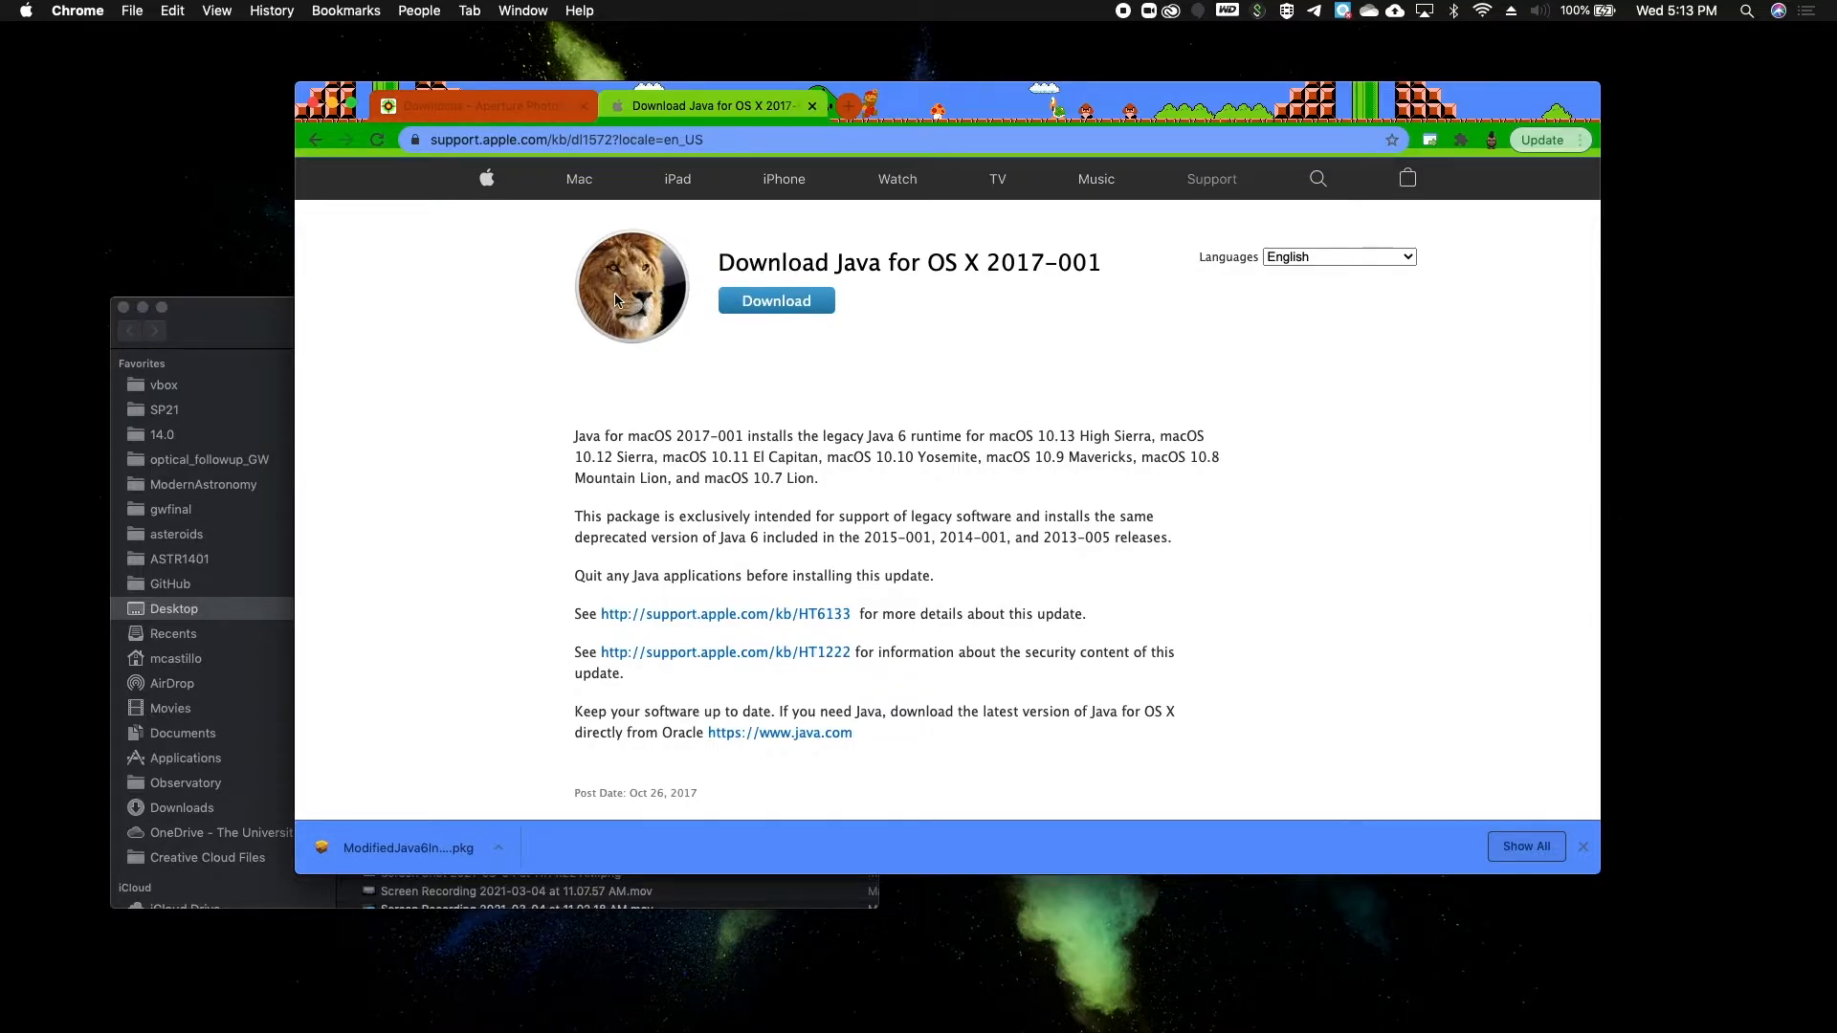
left_click_drag(480, 140, 563, 140)
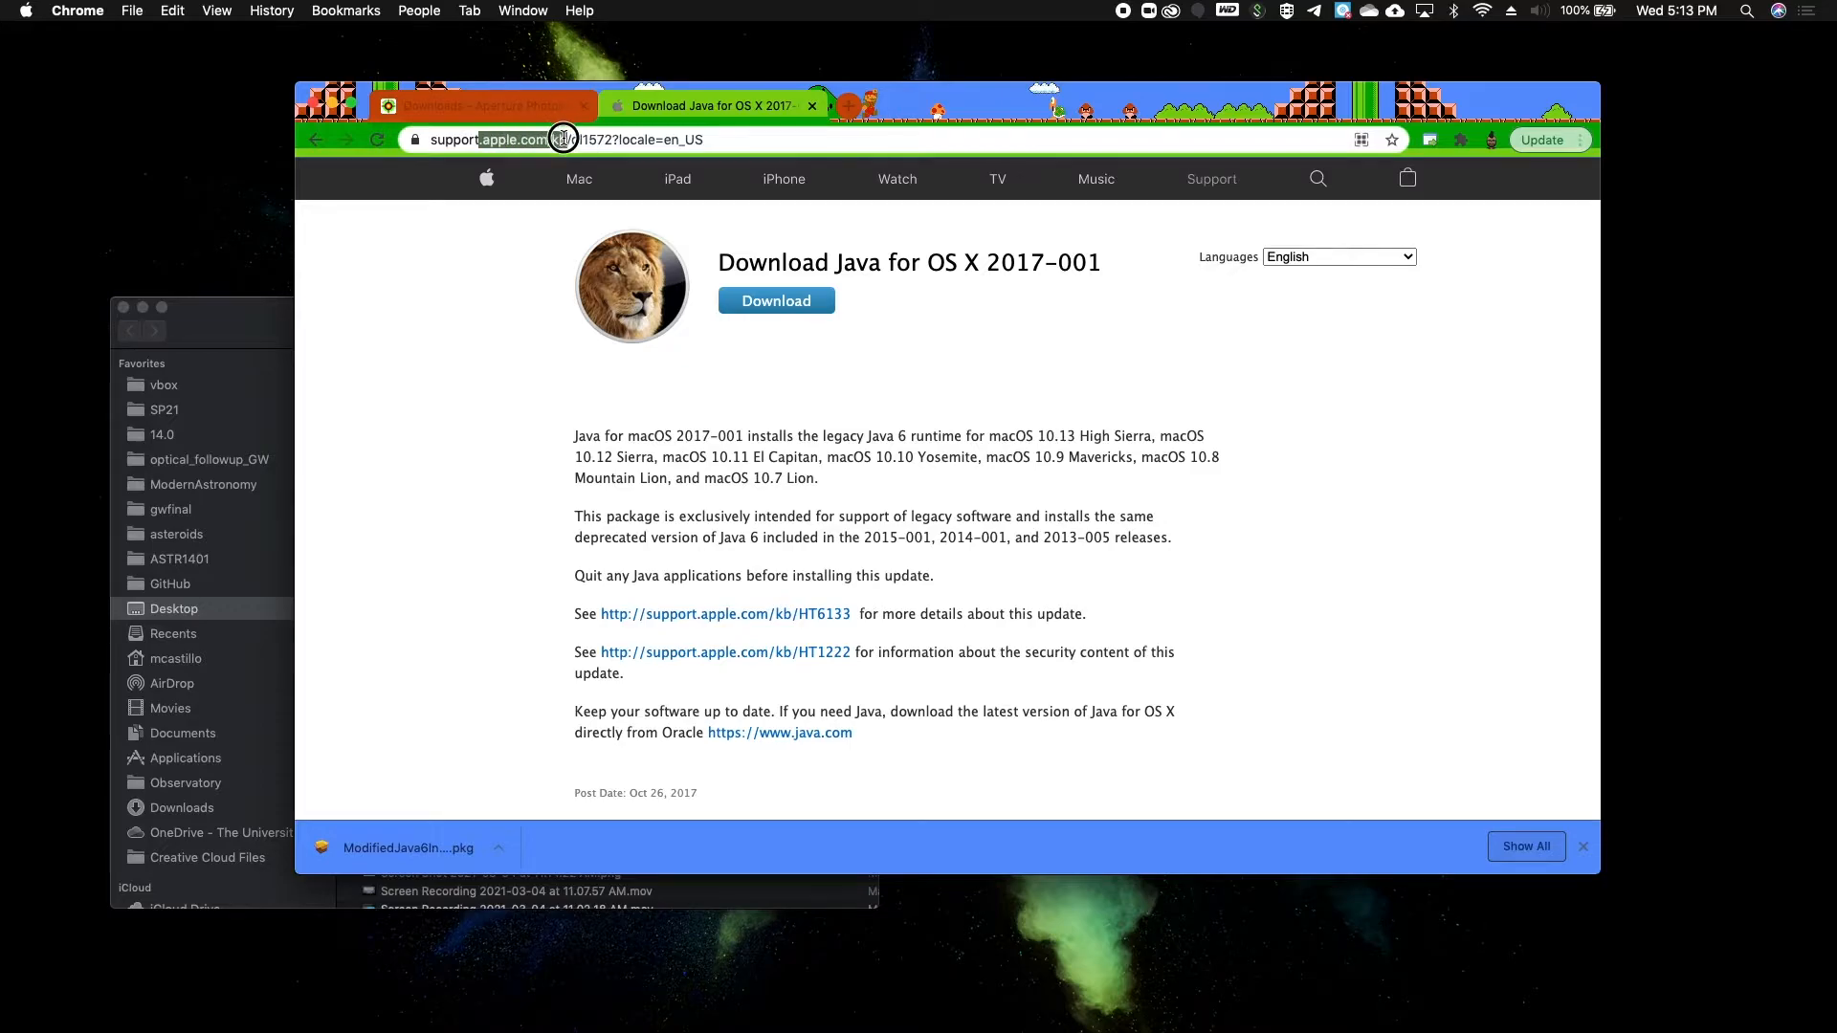
left_click(563, 140)
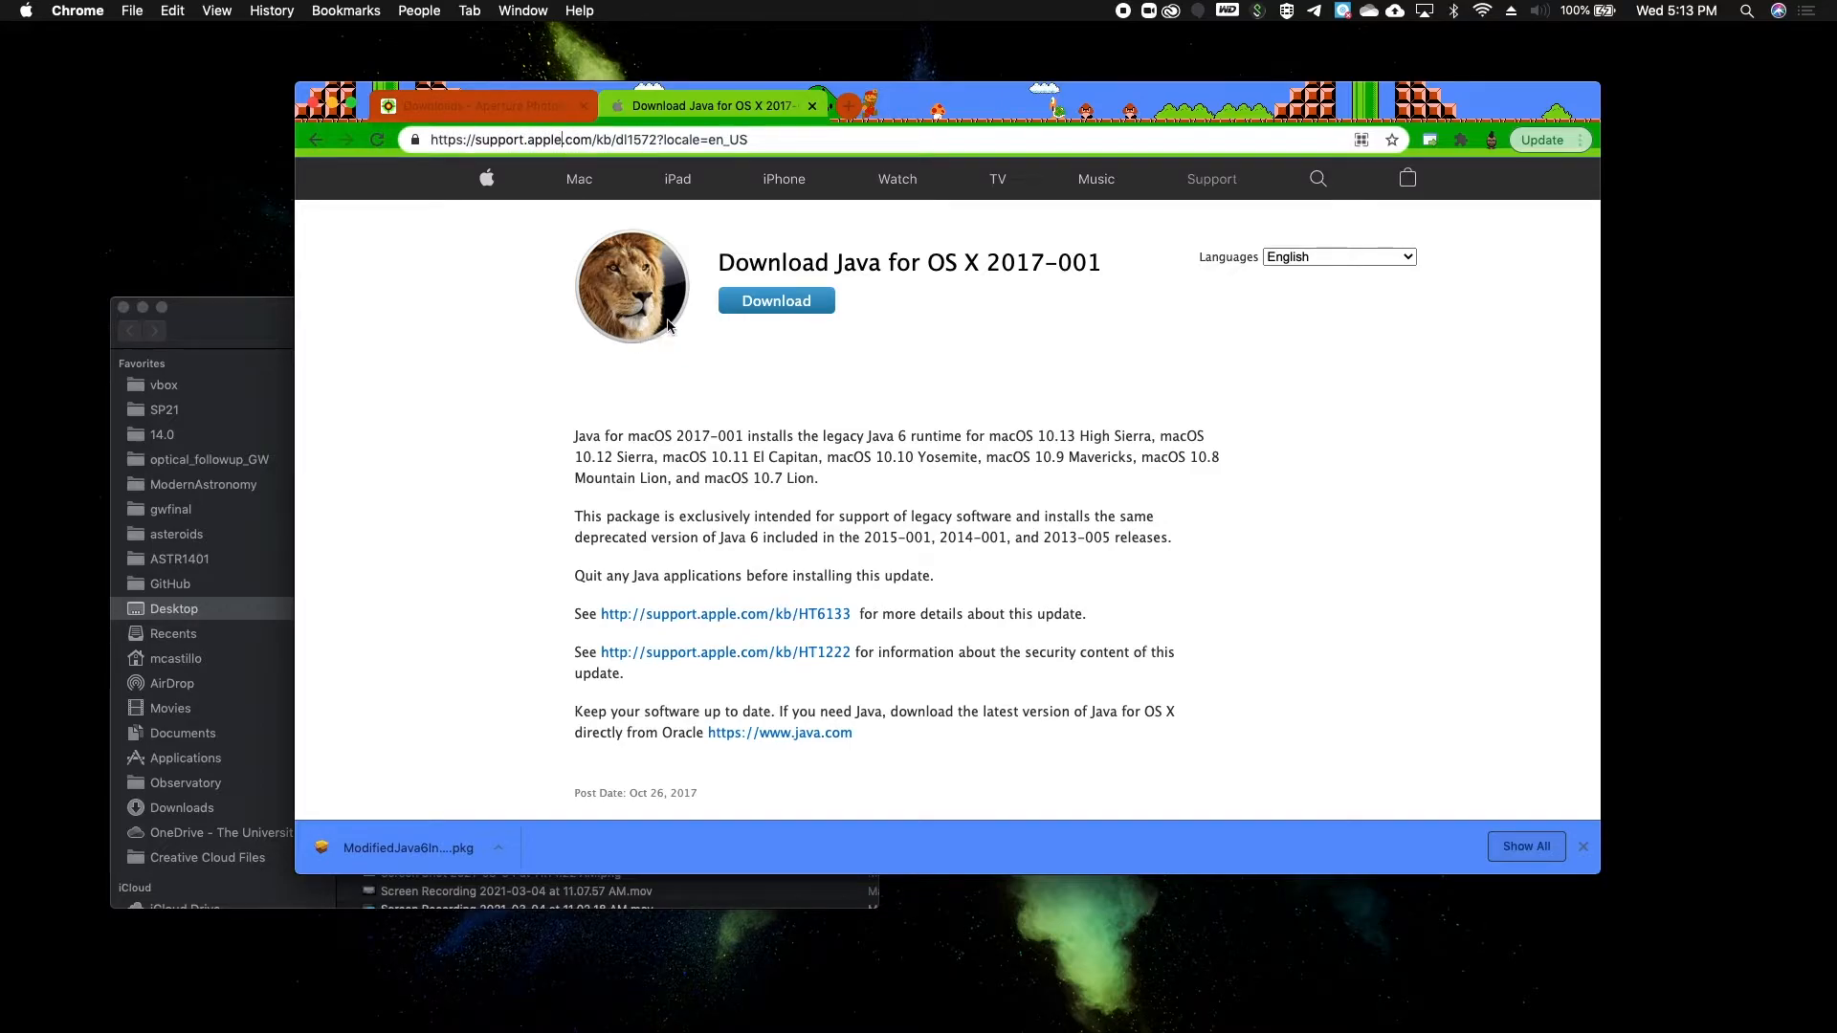
left_click(703, 351)
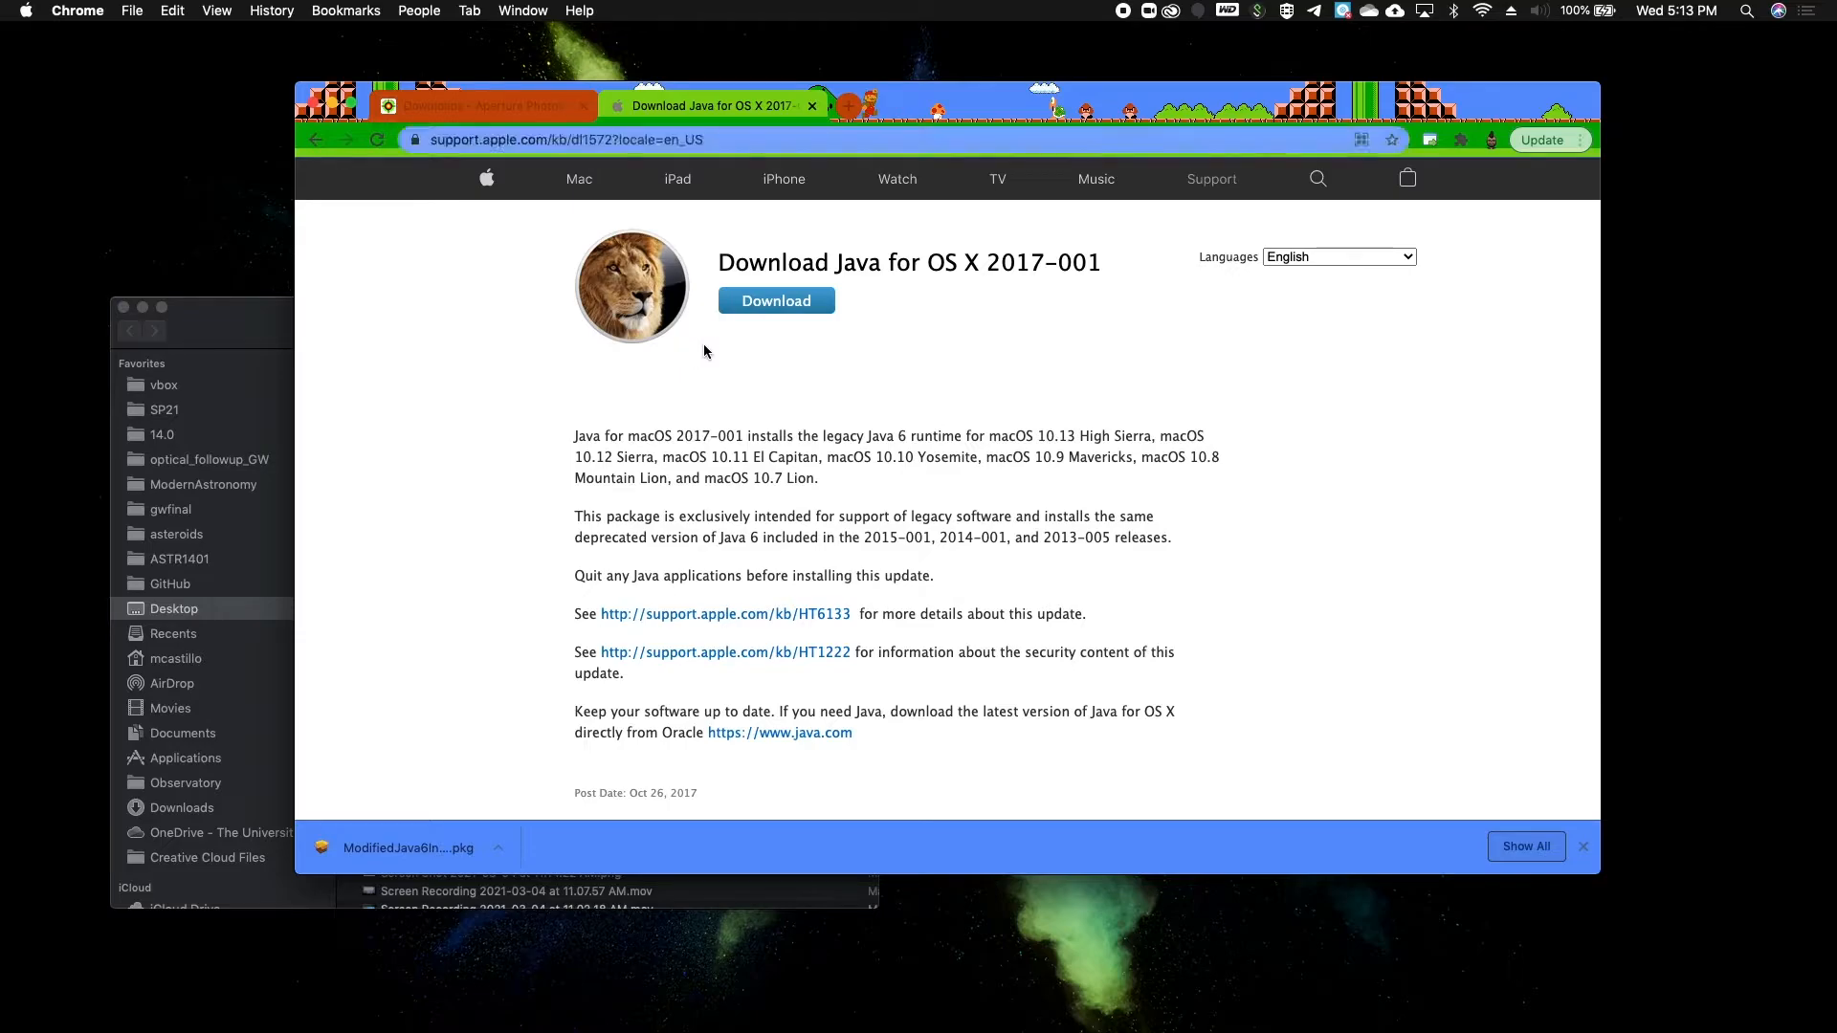
Step: Download the Java for OS X 2017-001 disk image to the Desktop as JavaForOSX.dmg, replacing the existing file
left_click(800, 310)
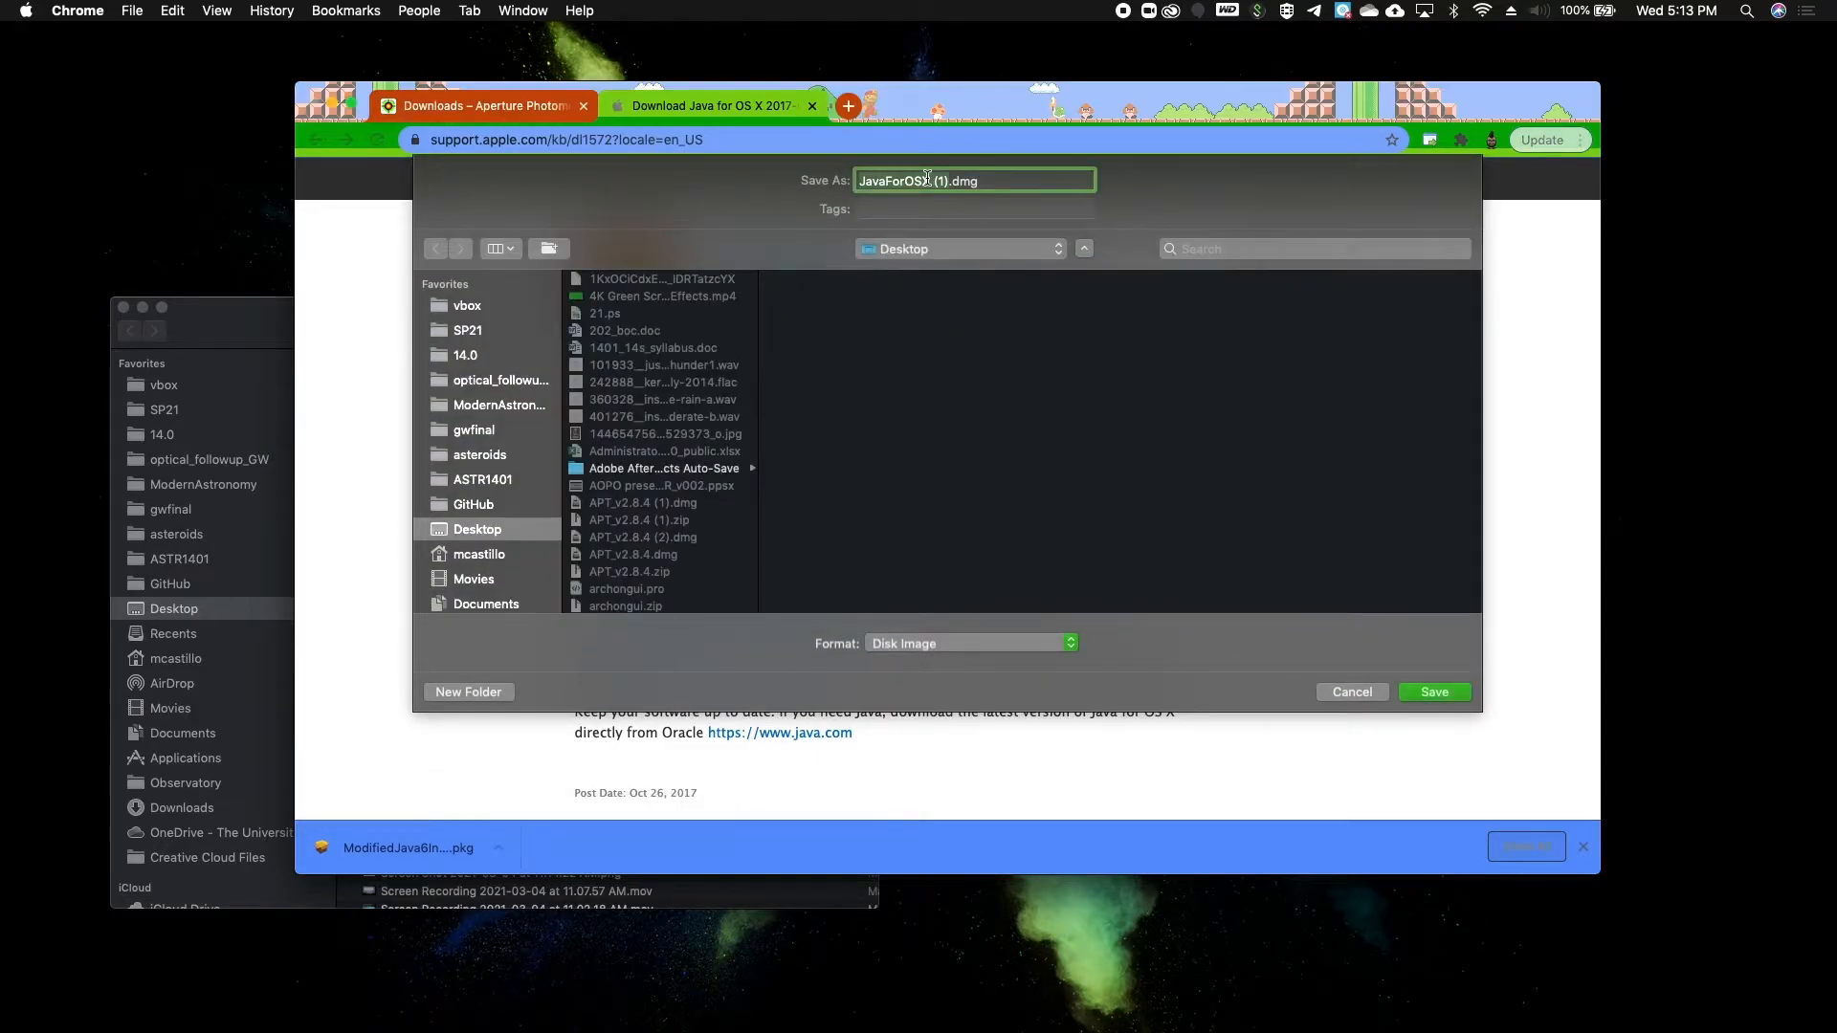
left_click(947, 182)
key("BackSpace")
key("BackSpace")
key("BackSpace")
key("BackSpace")
left_click(1432, 692)
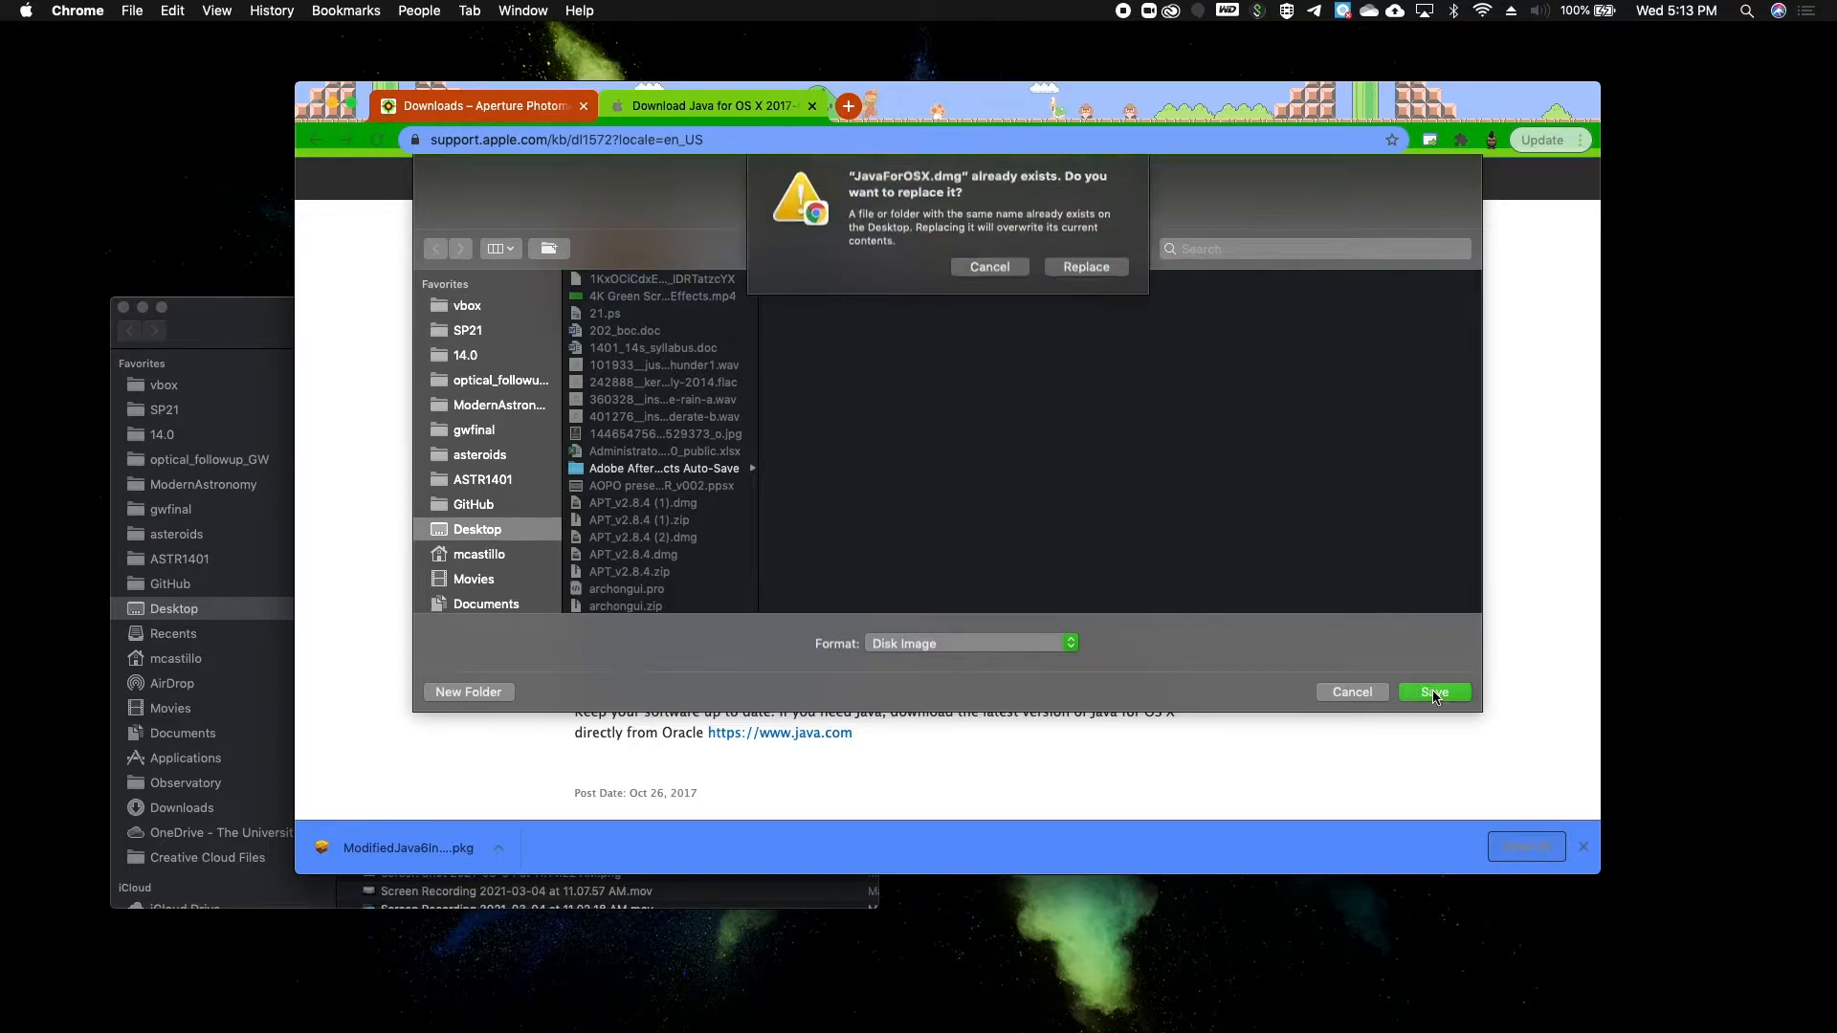
left_click(1084, 275)
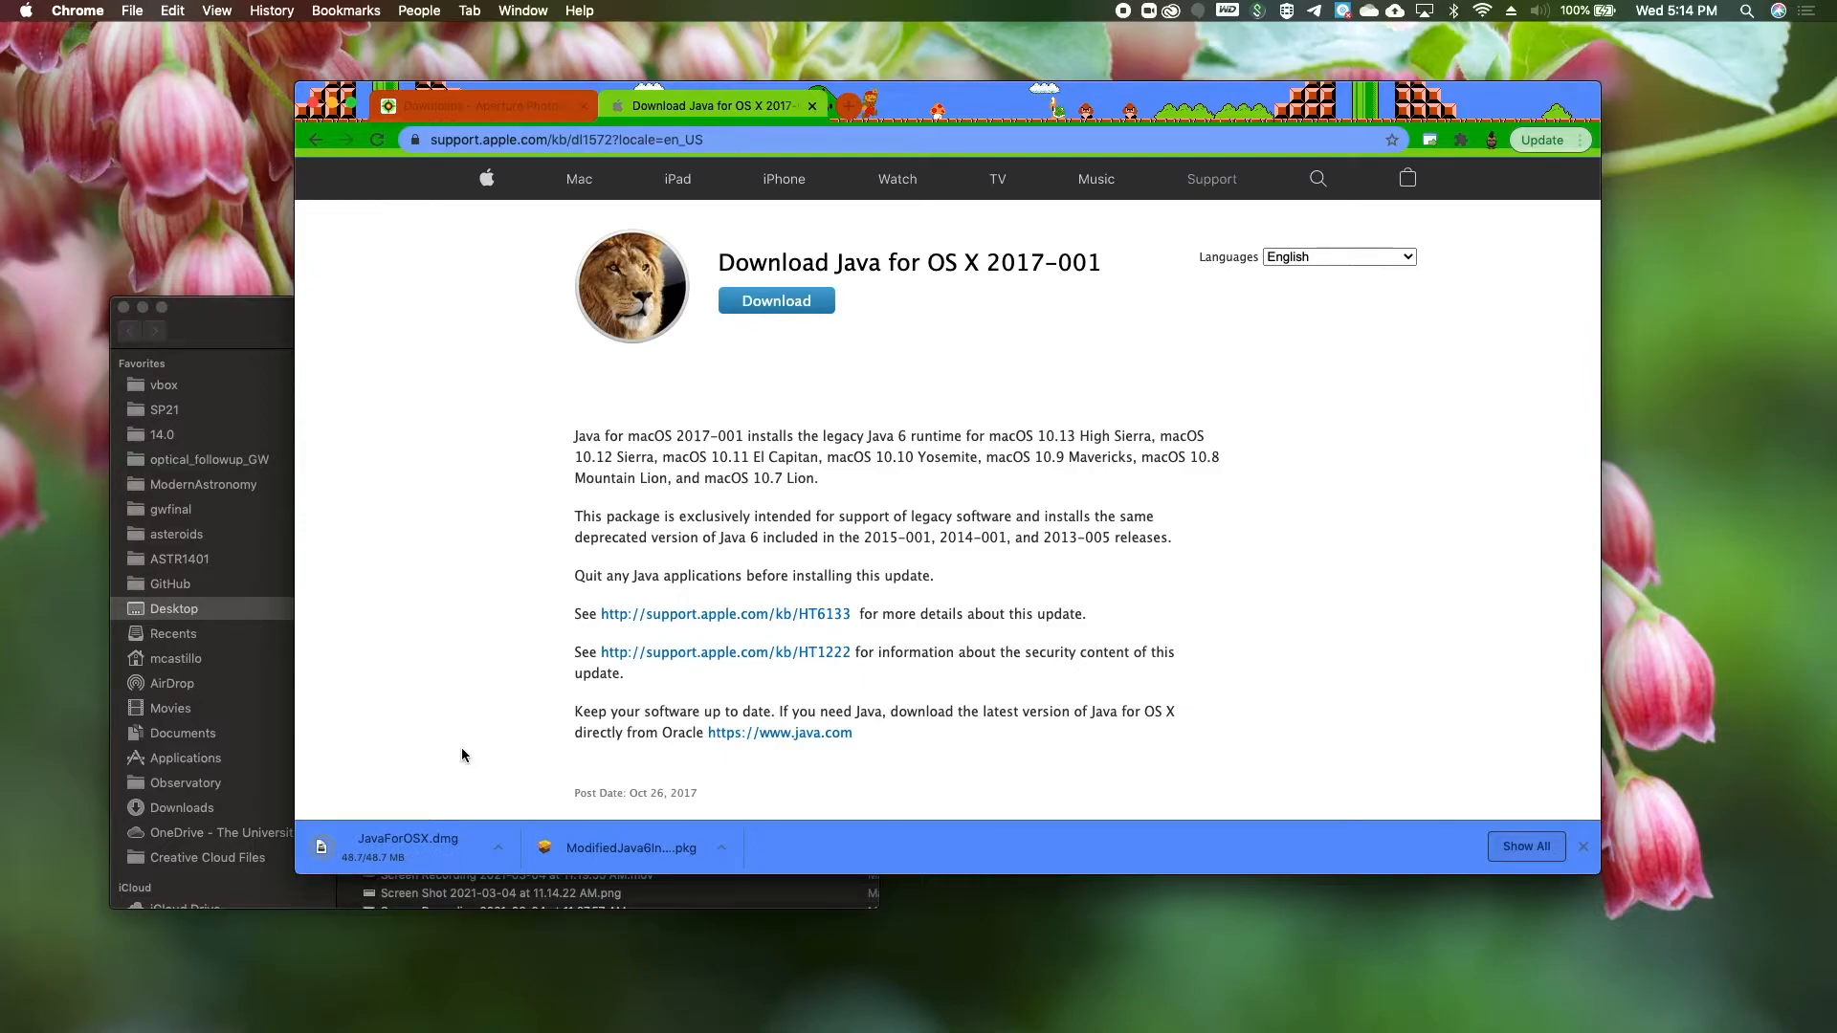
Step: Open the downloaded JavaForOSX.dmg and launch the JavaForOSX.pkg installer it contains
left_click(424, 849)
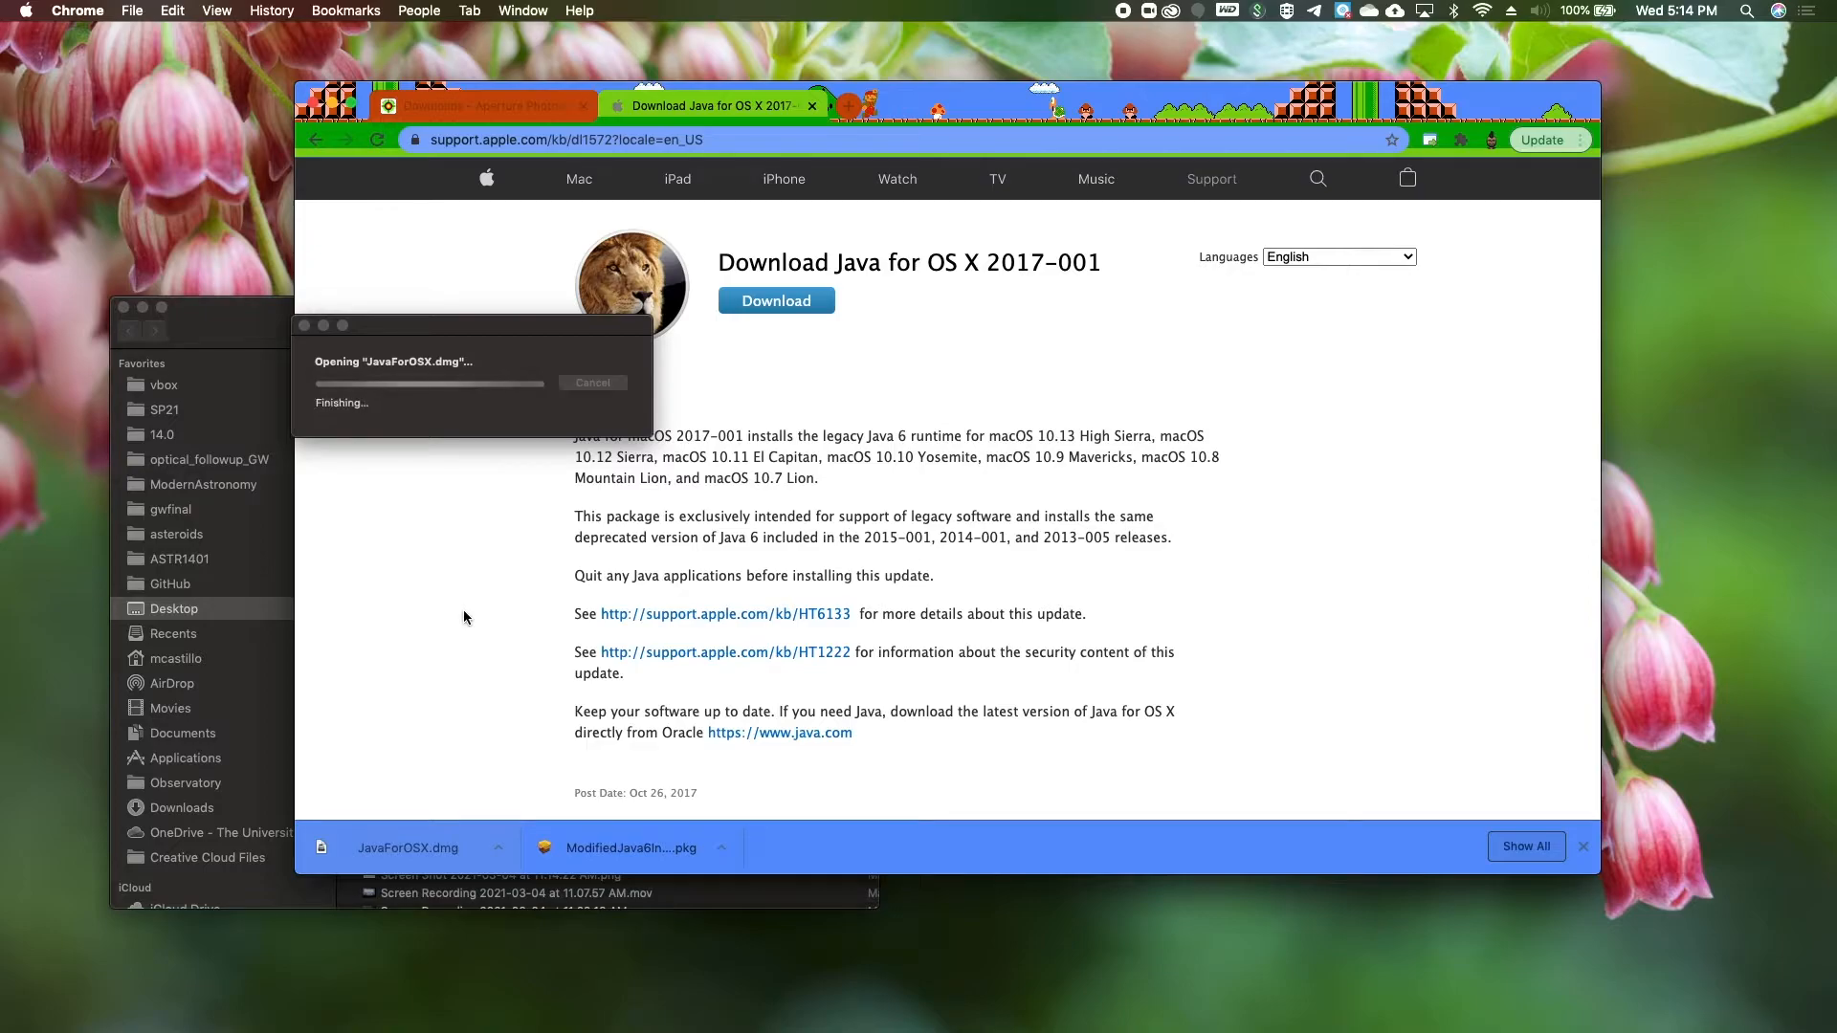
left_click_drag(325, 327, 450, 389)
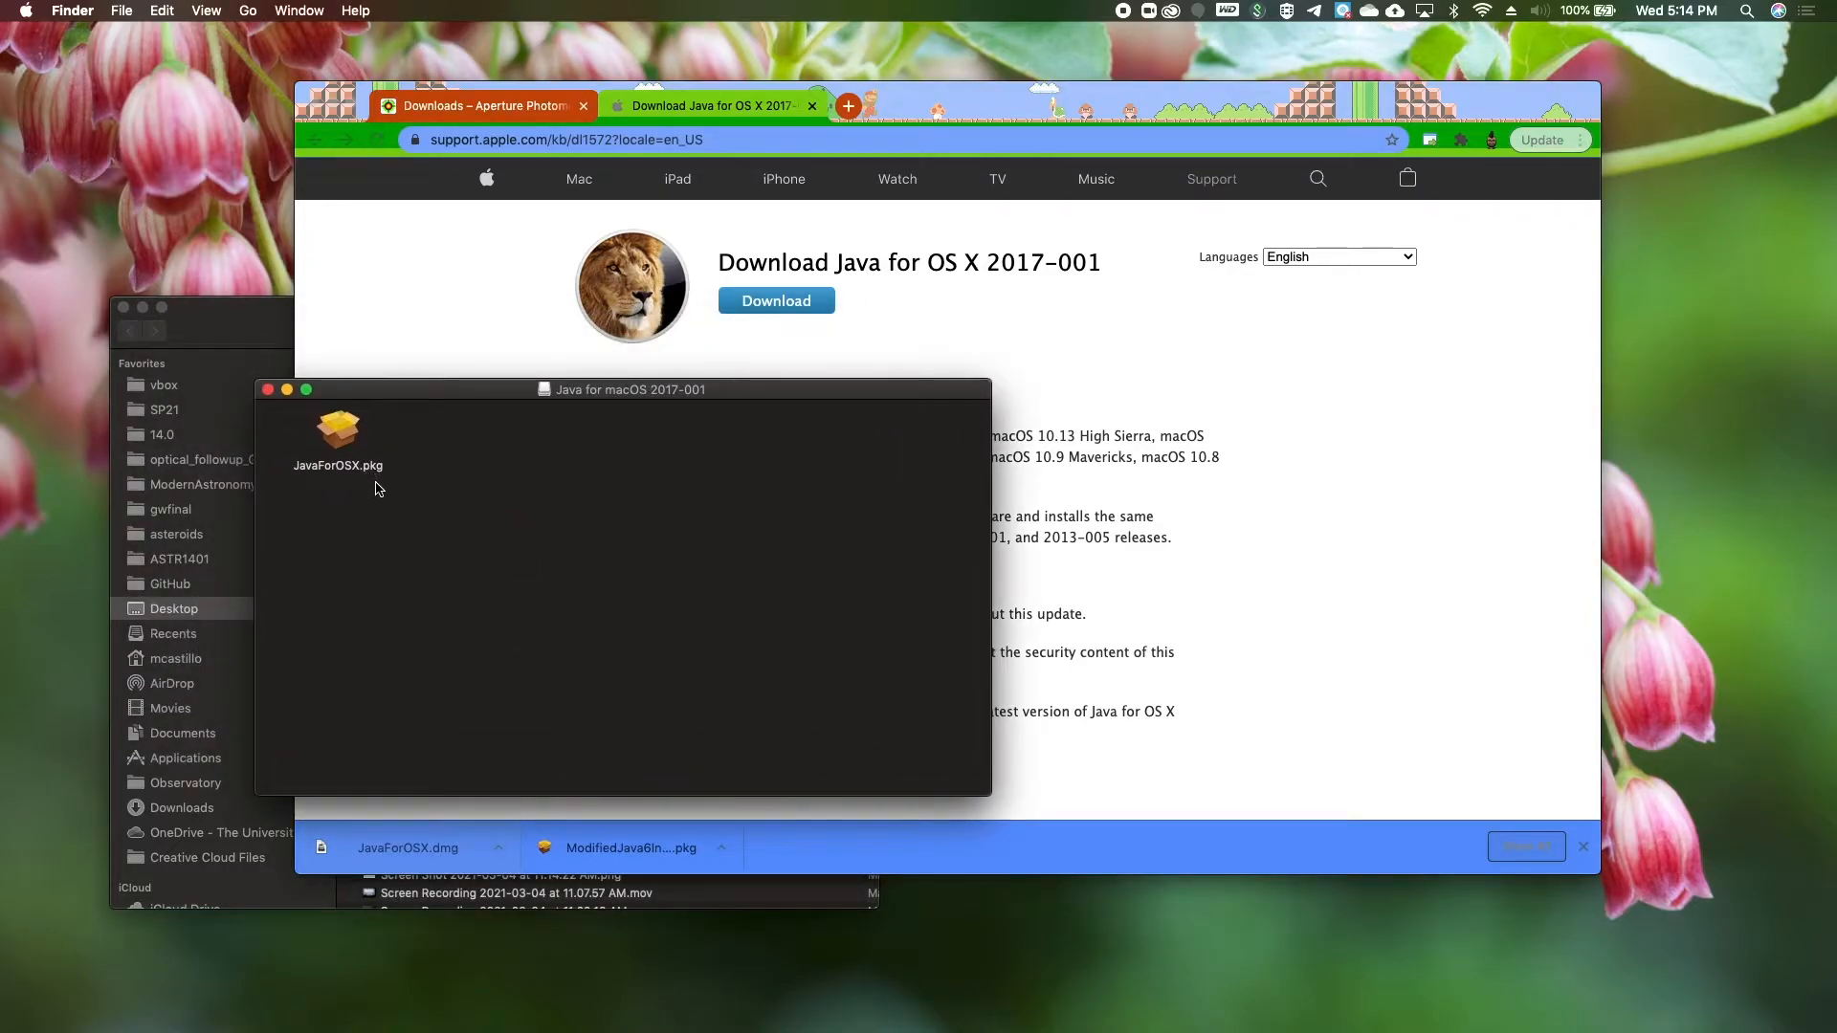
left_click(341, 433)
double_click(341, 434)
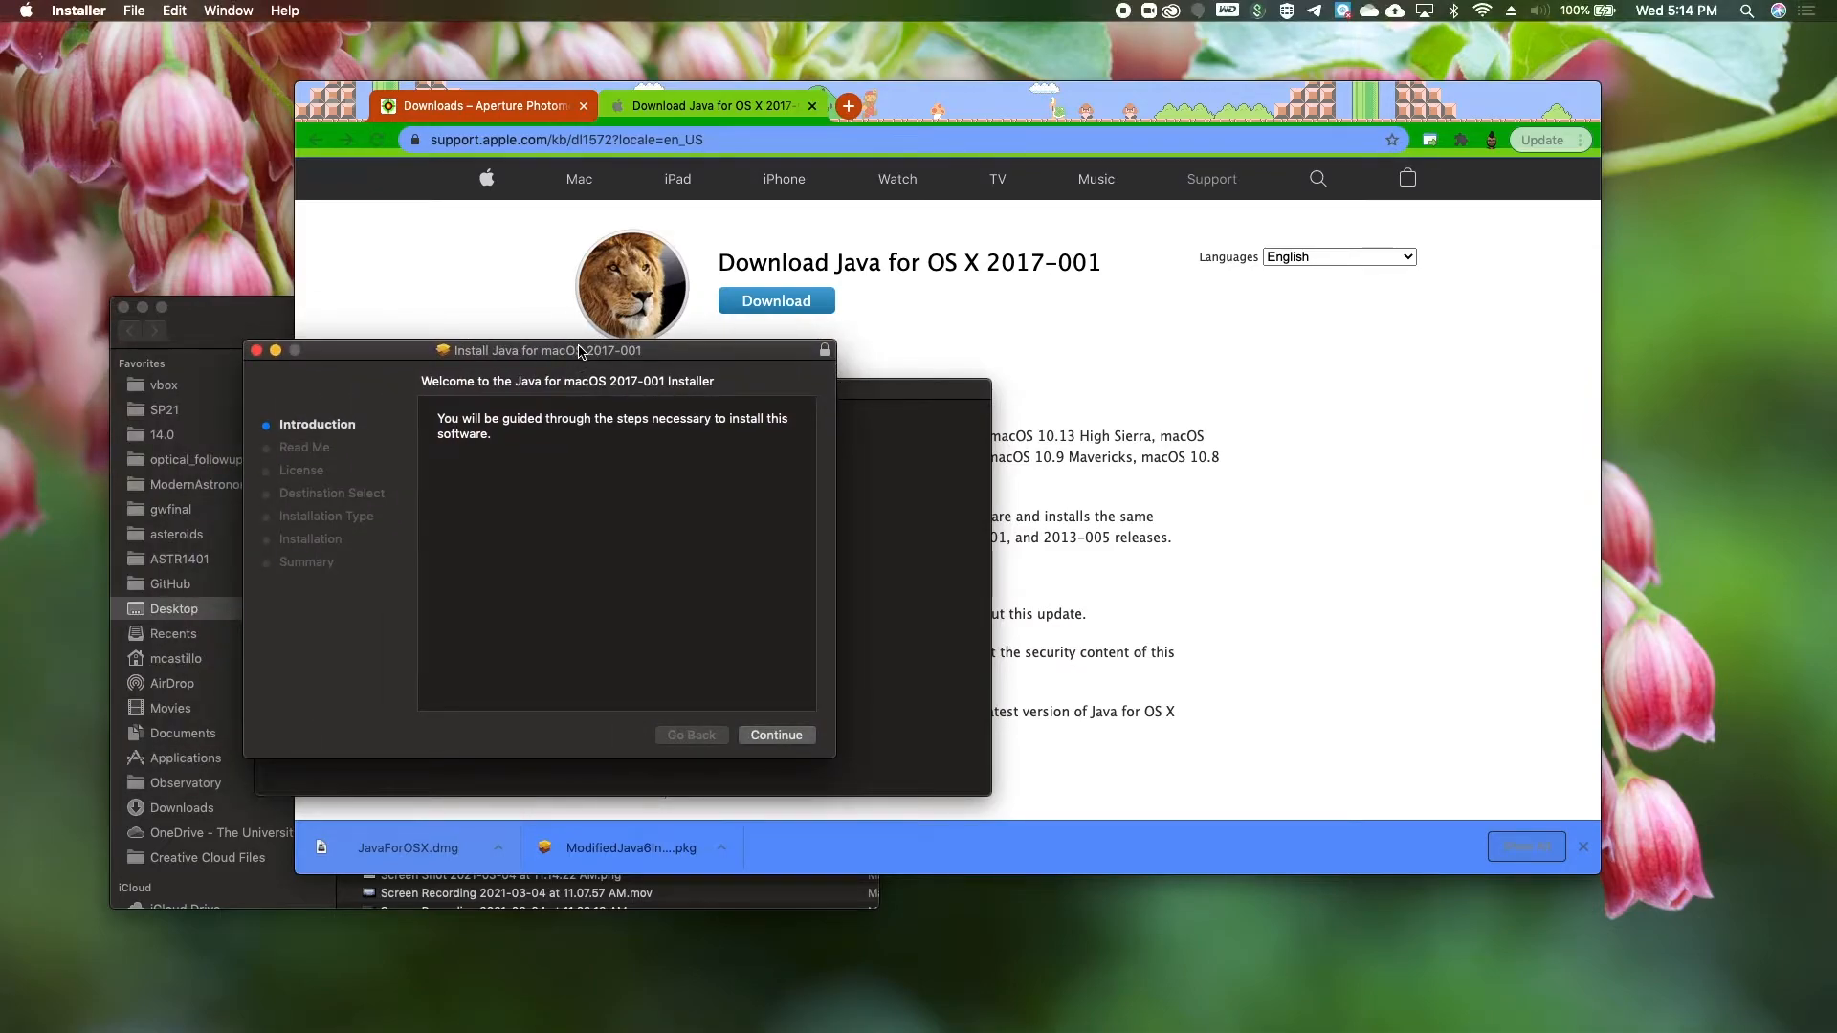
Step: Advance the Java for macOS 2017-001 installer to its Read Me page, then close the installer and the disk image window
left_click(749, 741)
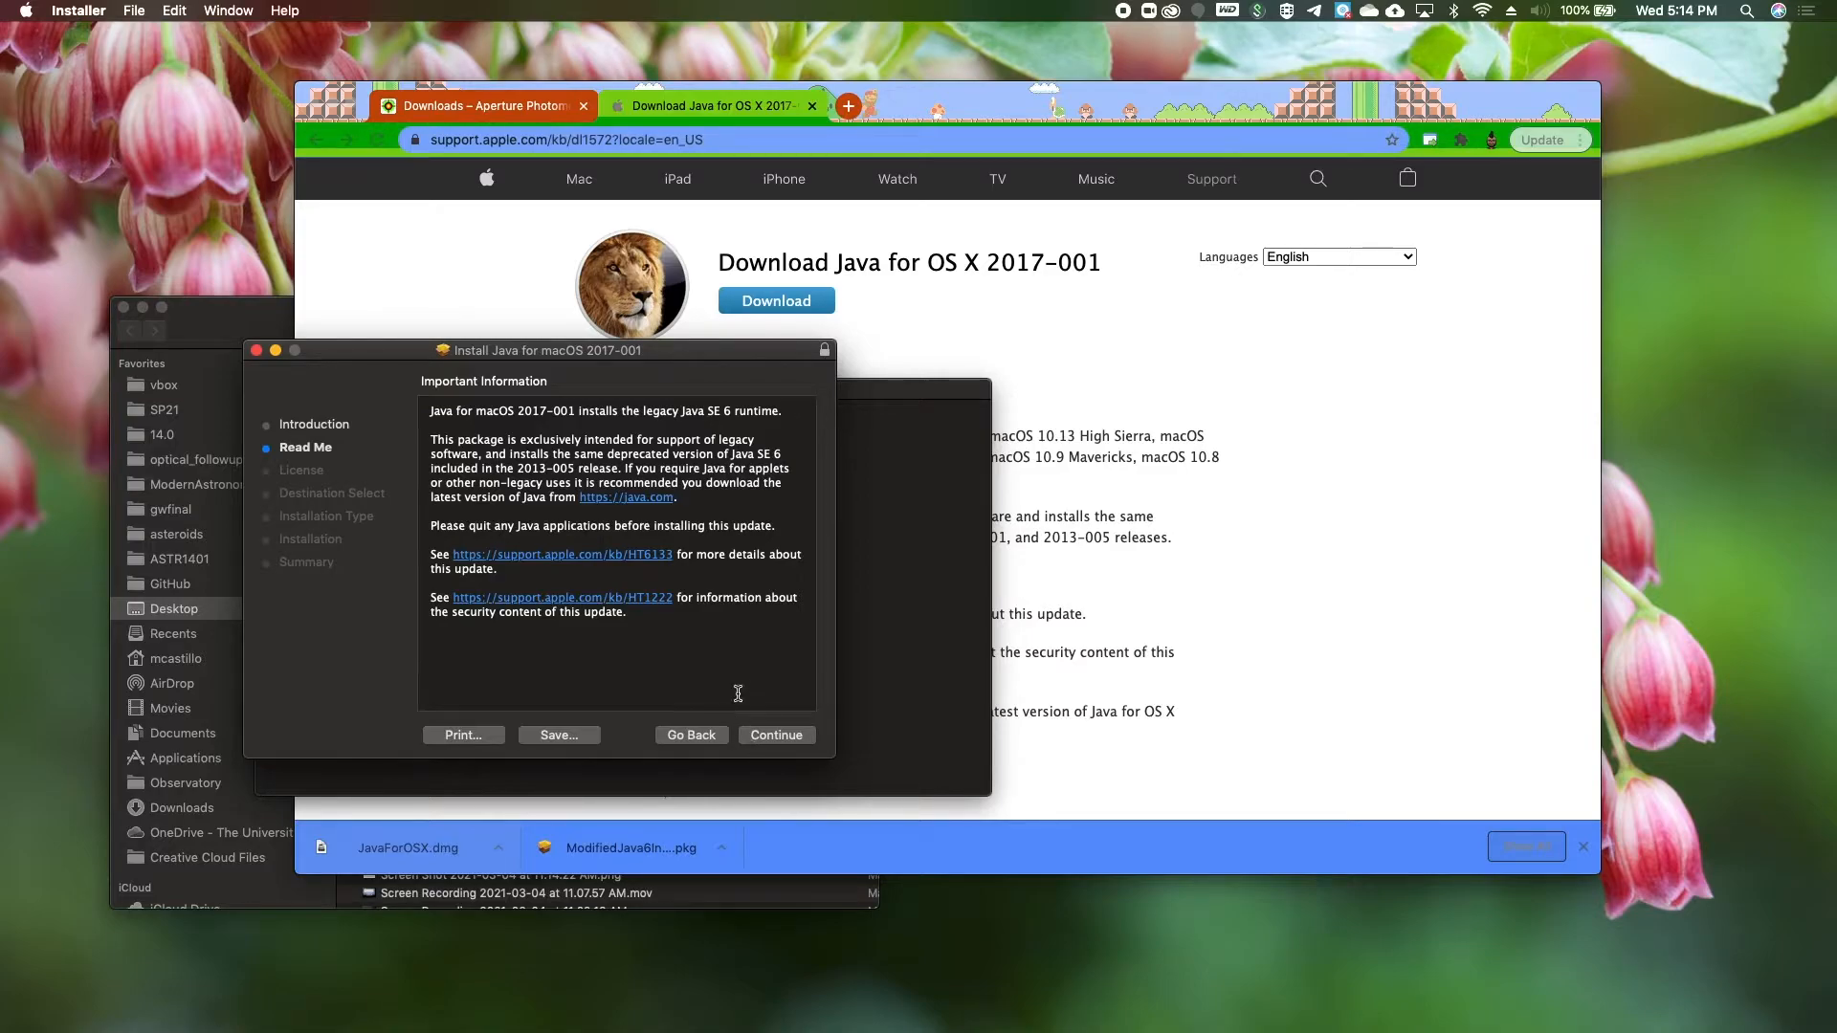
left_click(256, 351)
left_click(267, 395)
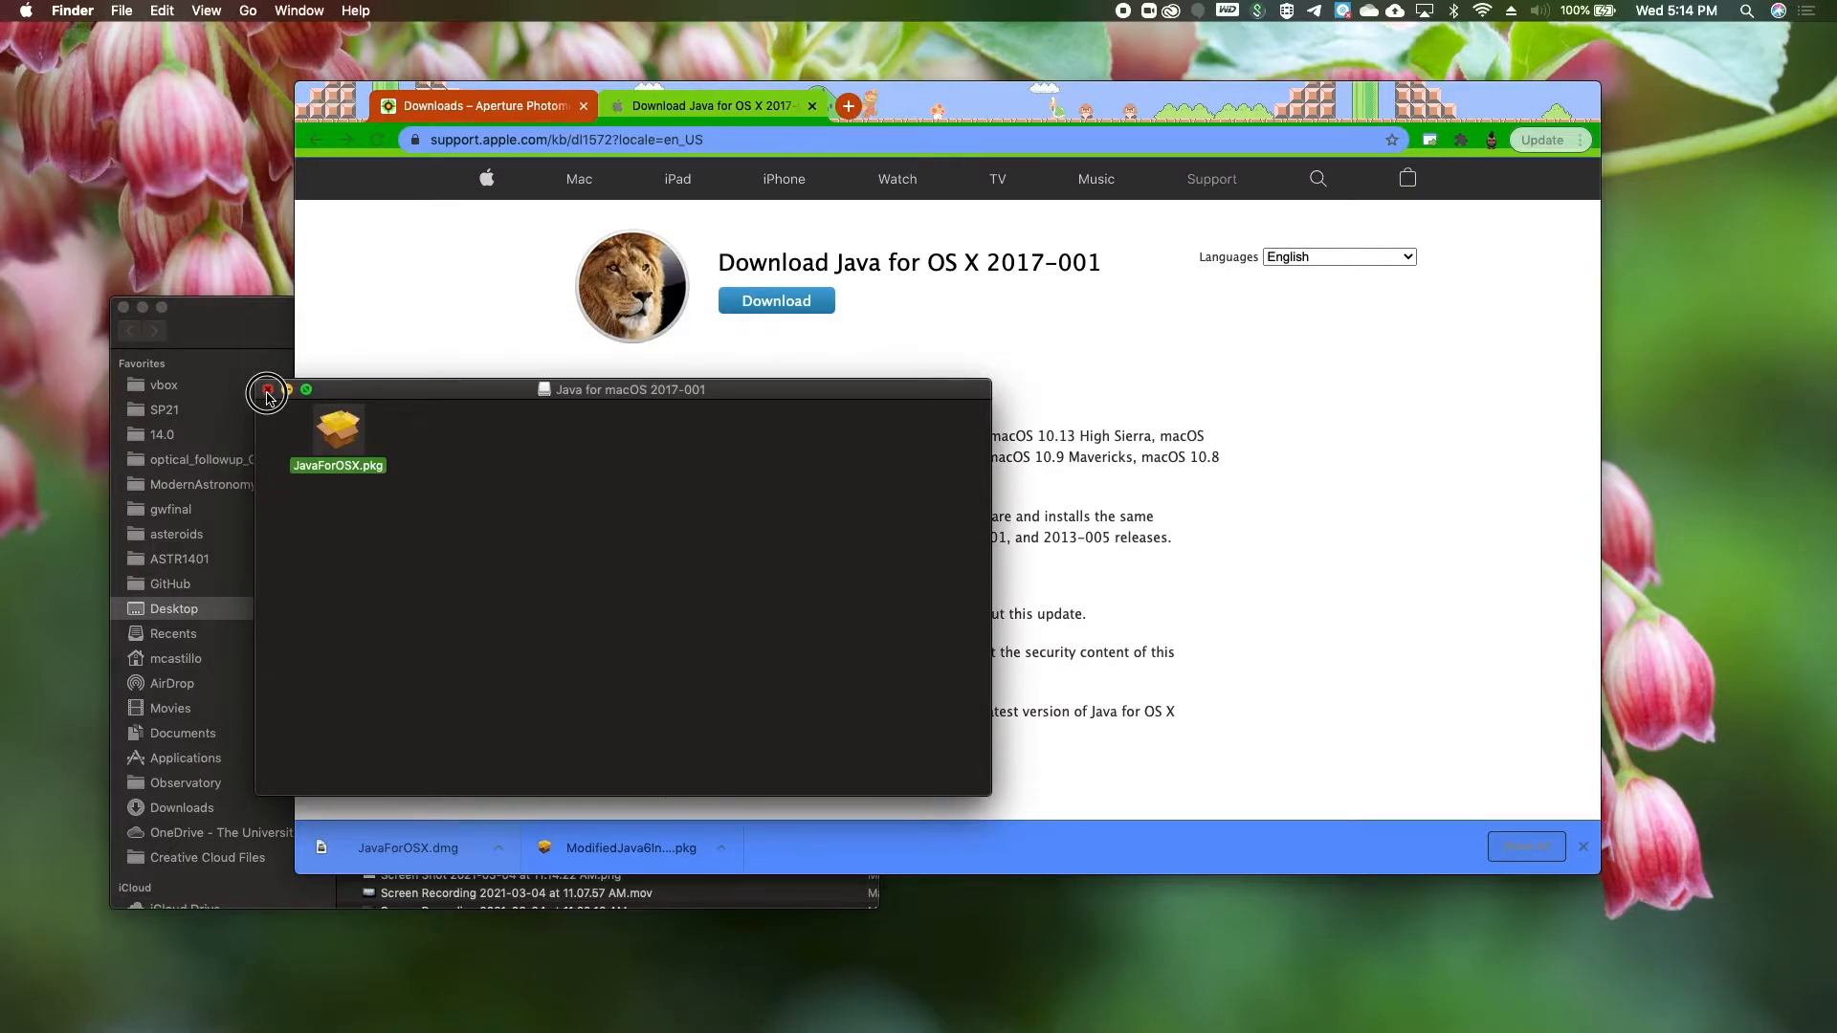
Step: Return to the Aperture Photometry Tool Downloads page in Chrome and find the package for Mac, regular-sized GUI
left_click_drag(325, 310, 259, 343)
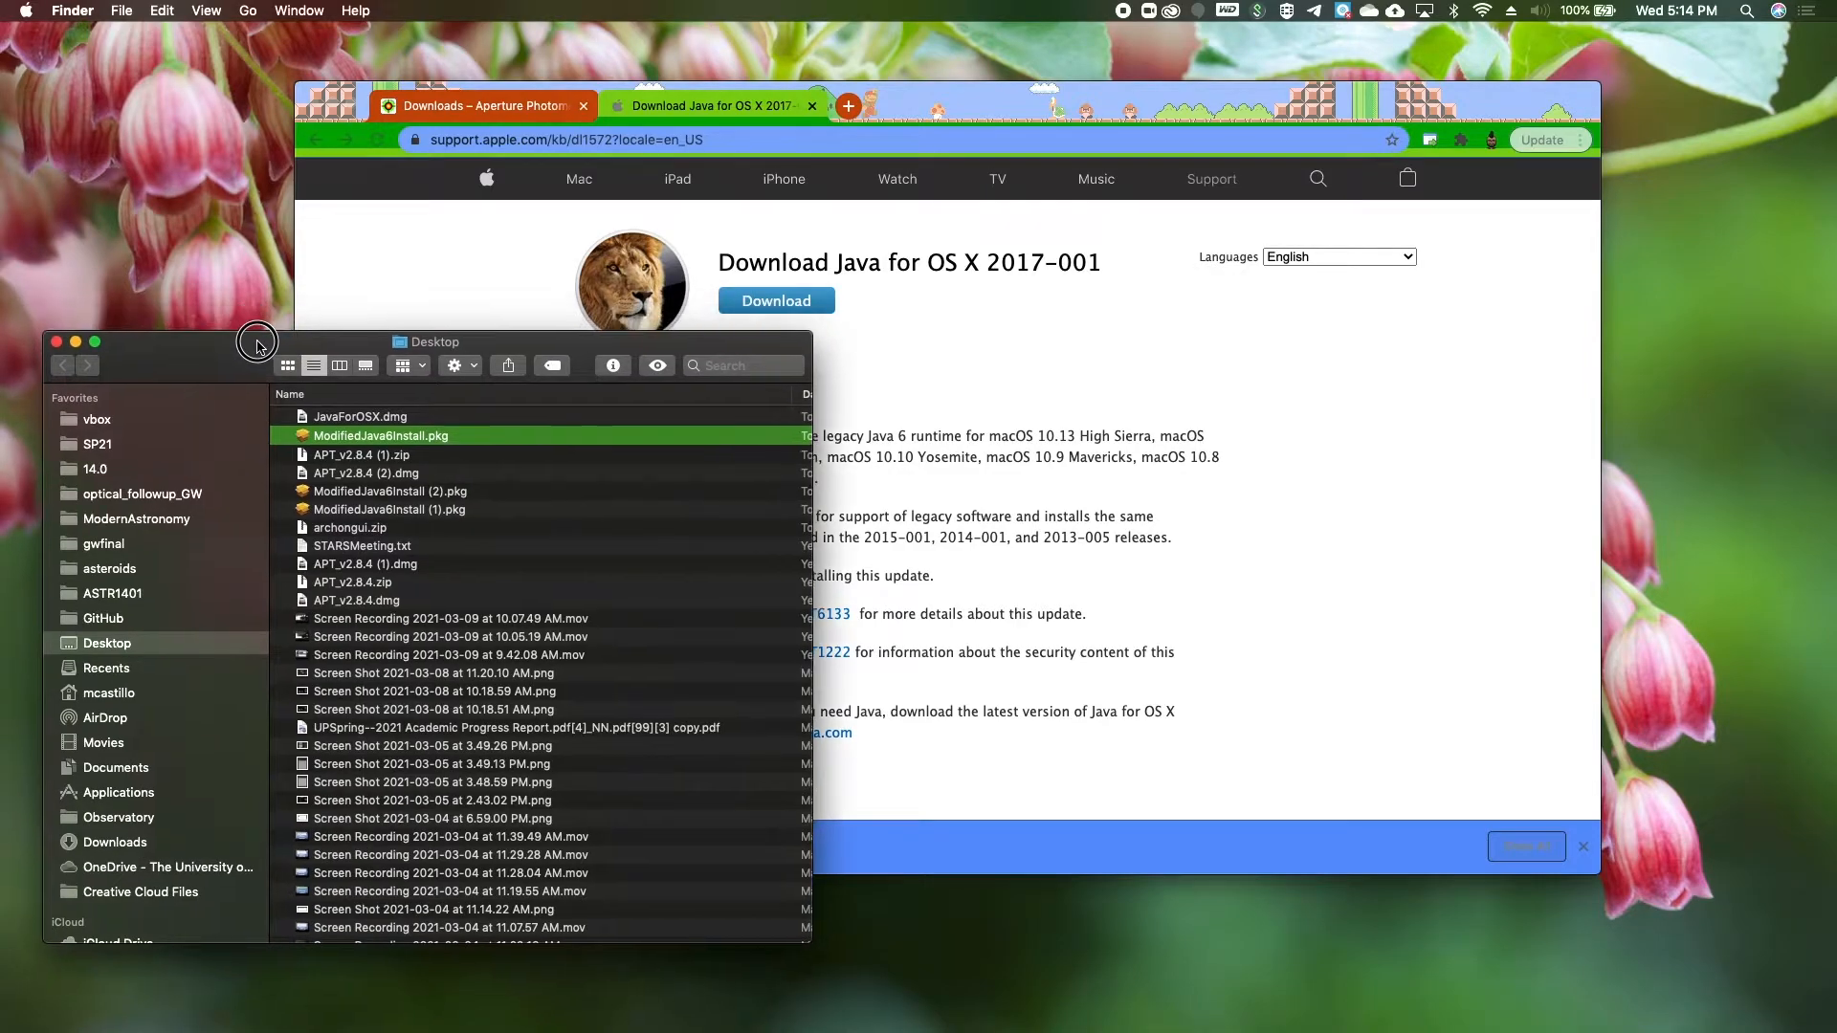
left_click(488, 279)
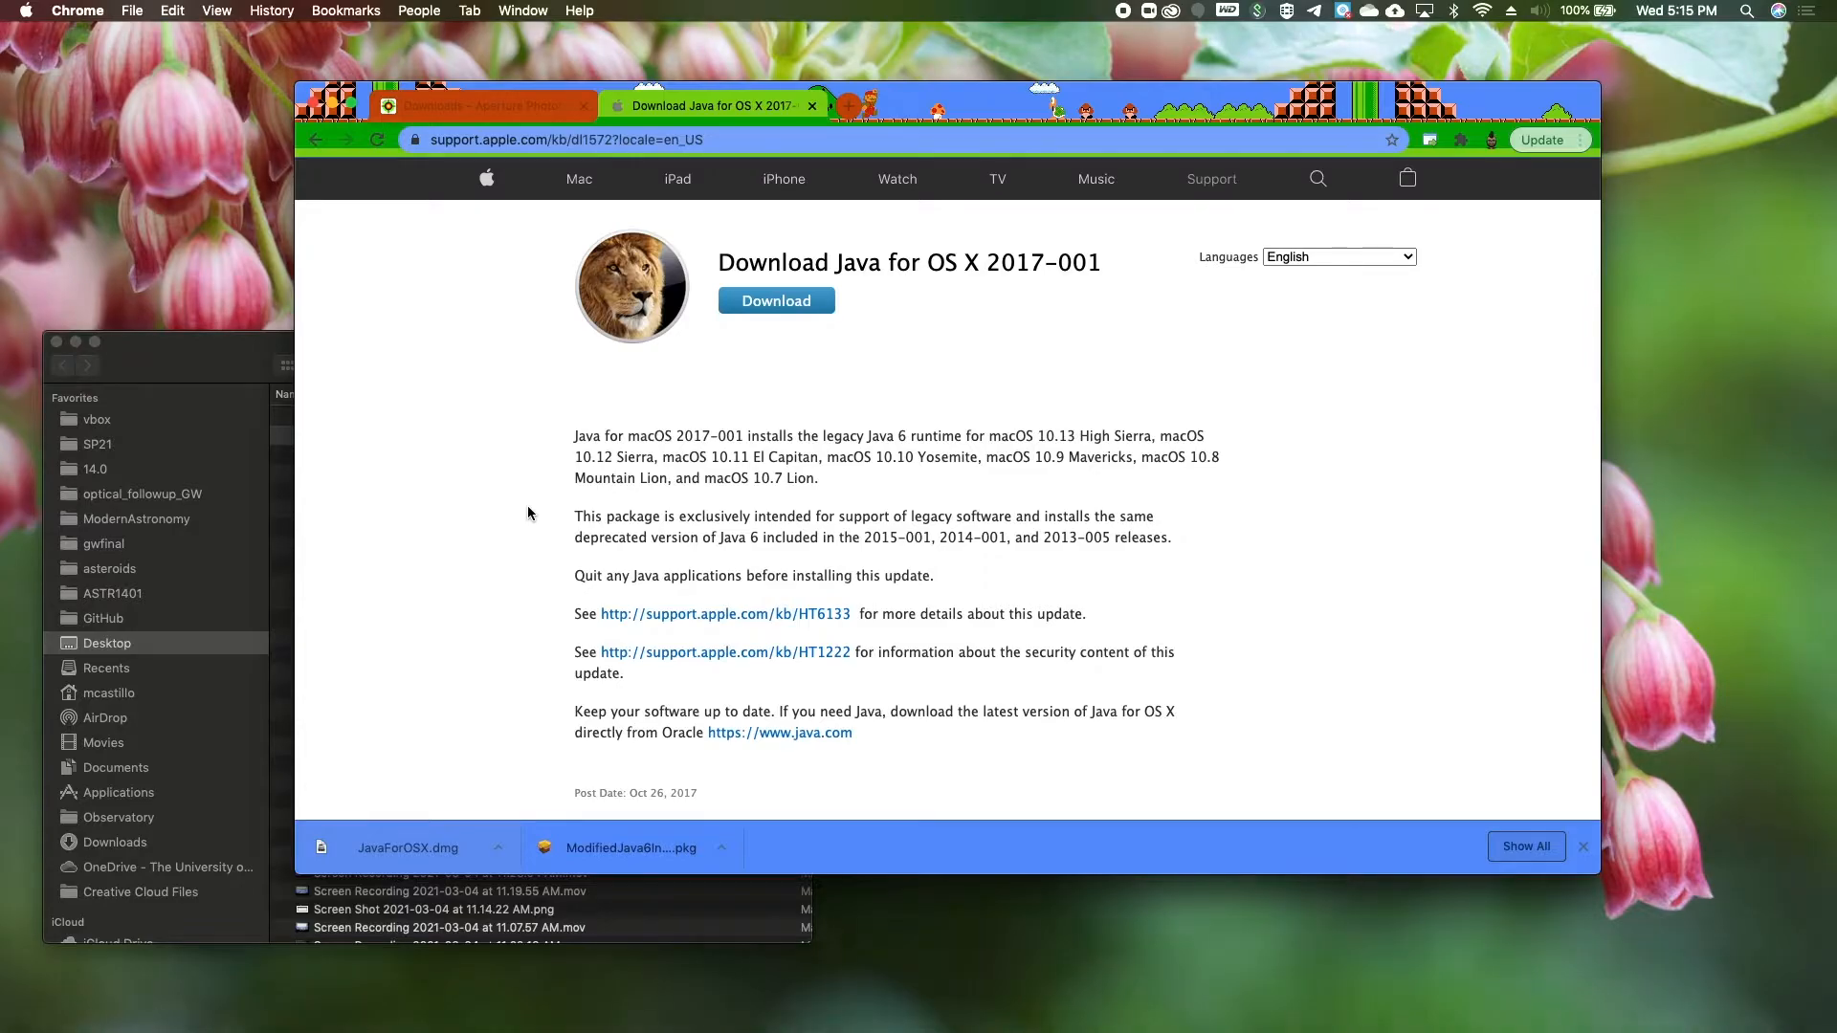
left_click(497, 107)
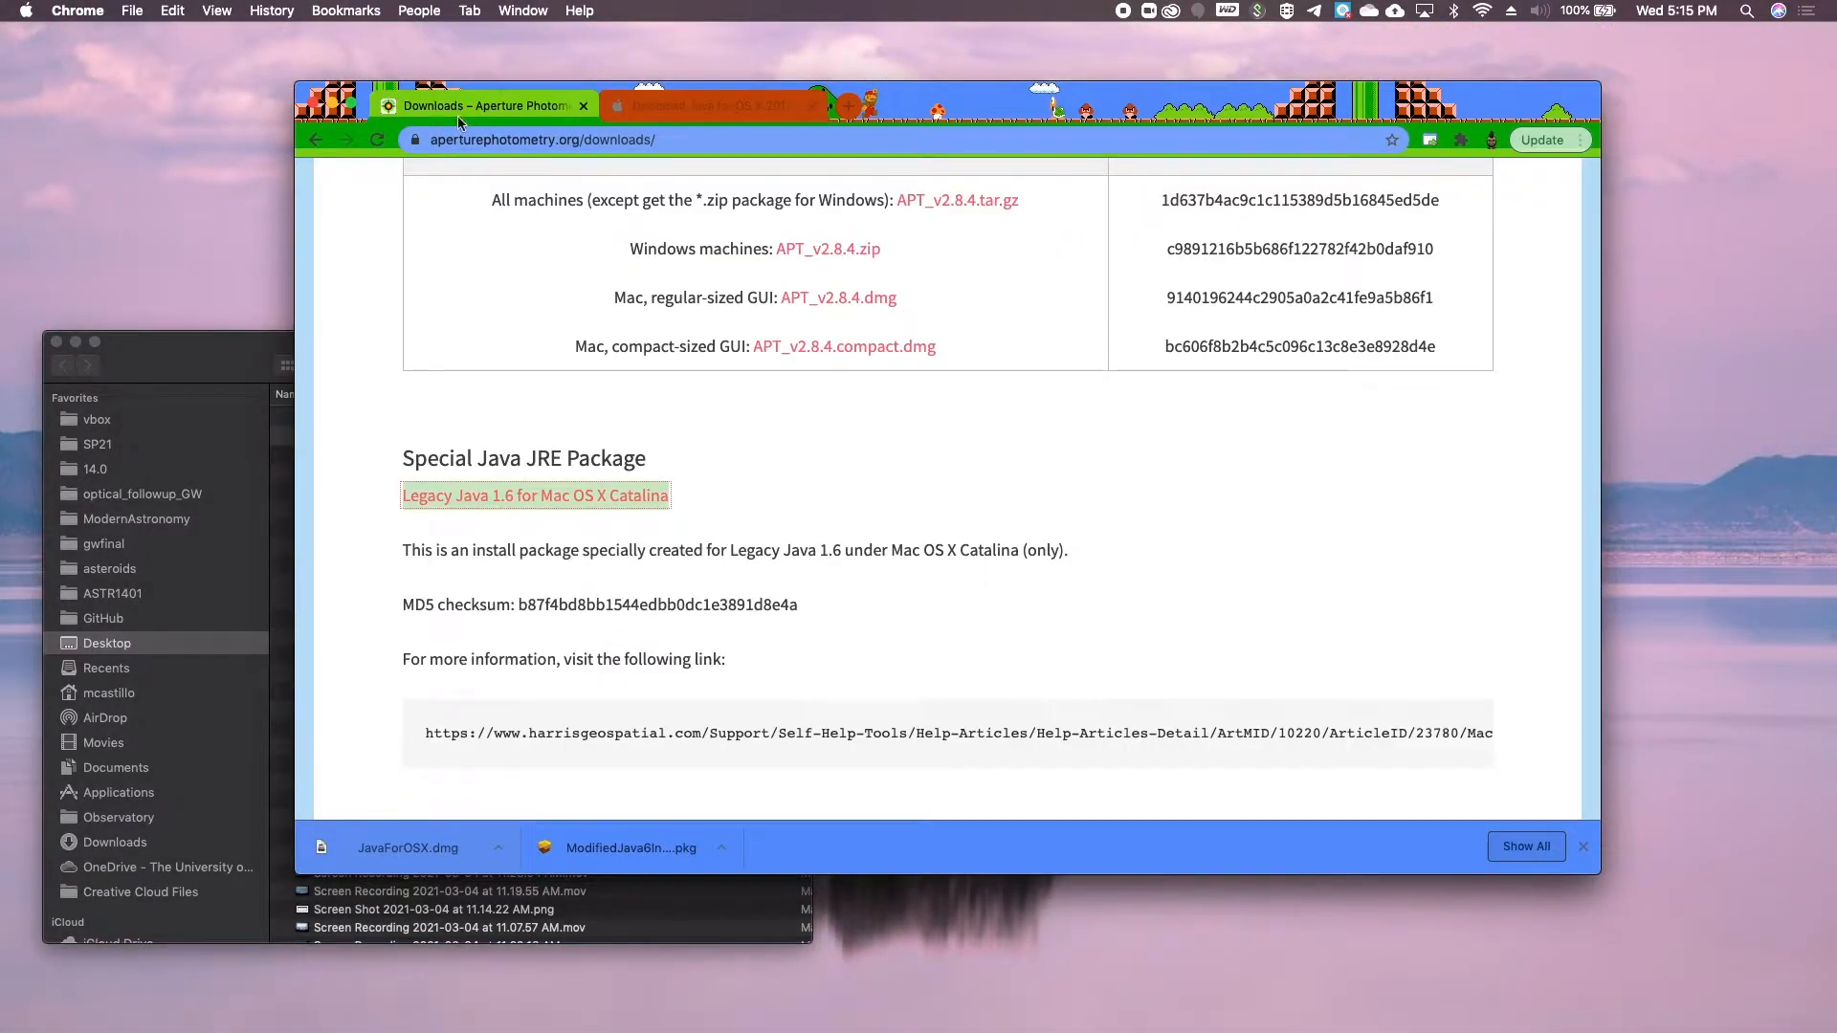
scroll(405, 307, "up", 2)
scroll(404, 306, "up", 3)
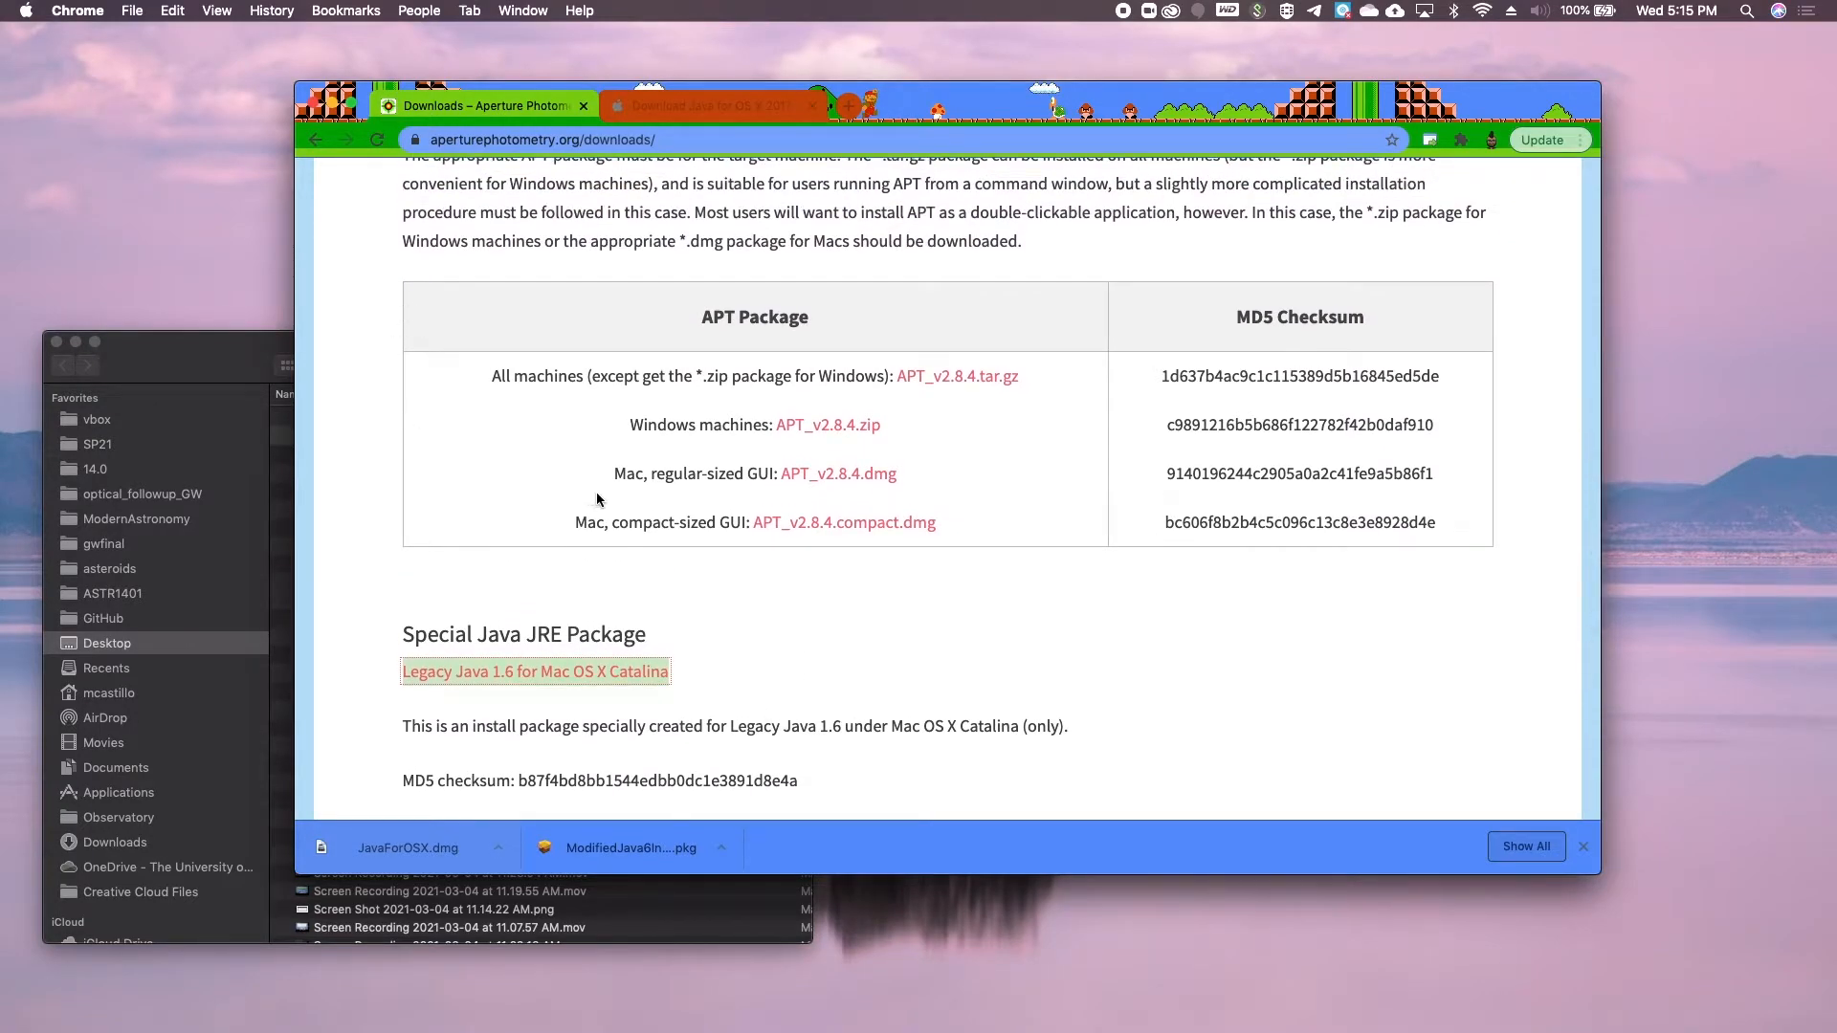
left_click_drag(617, 475, 761, 474)
left_click(761, 474)
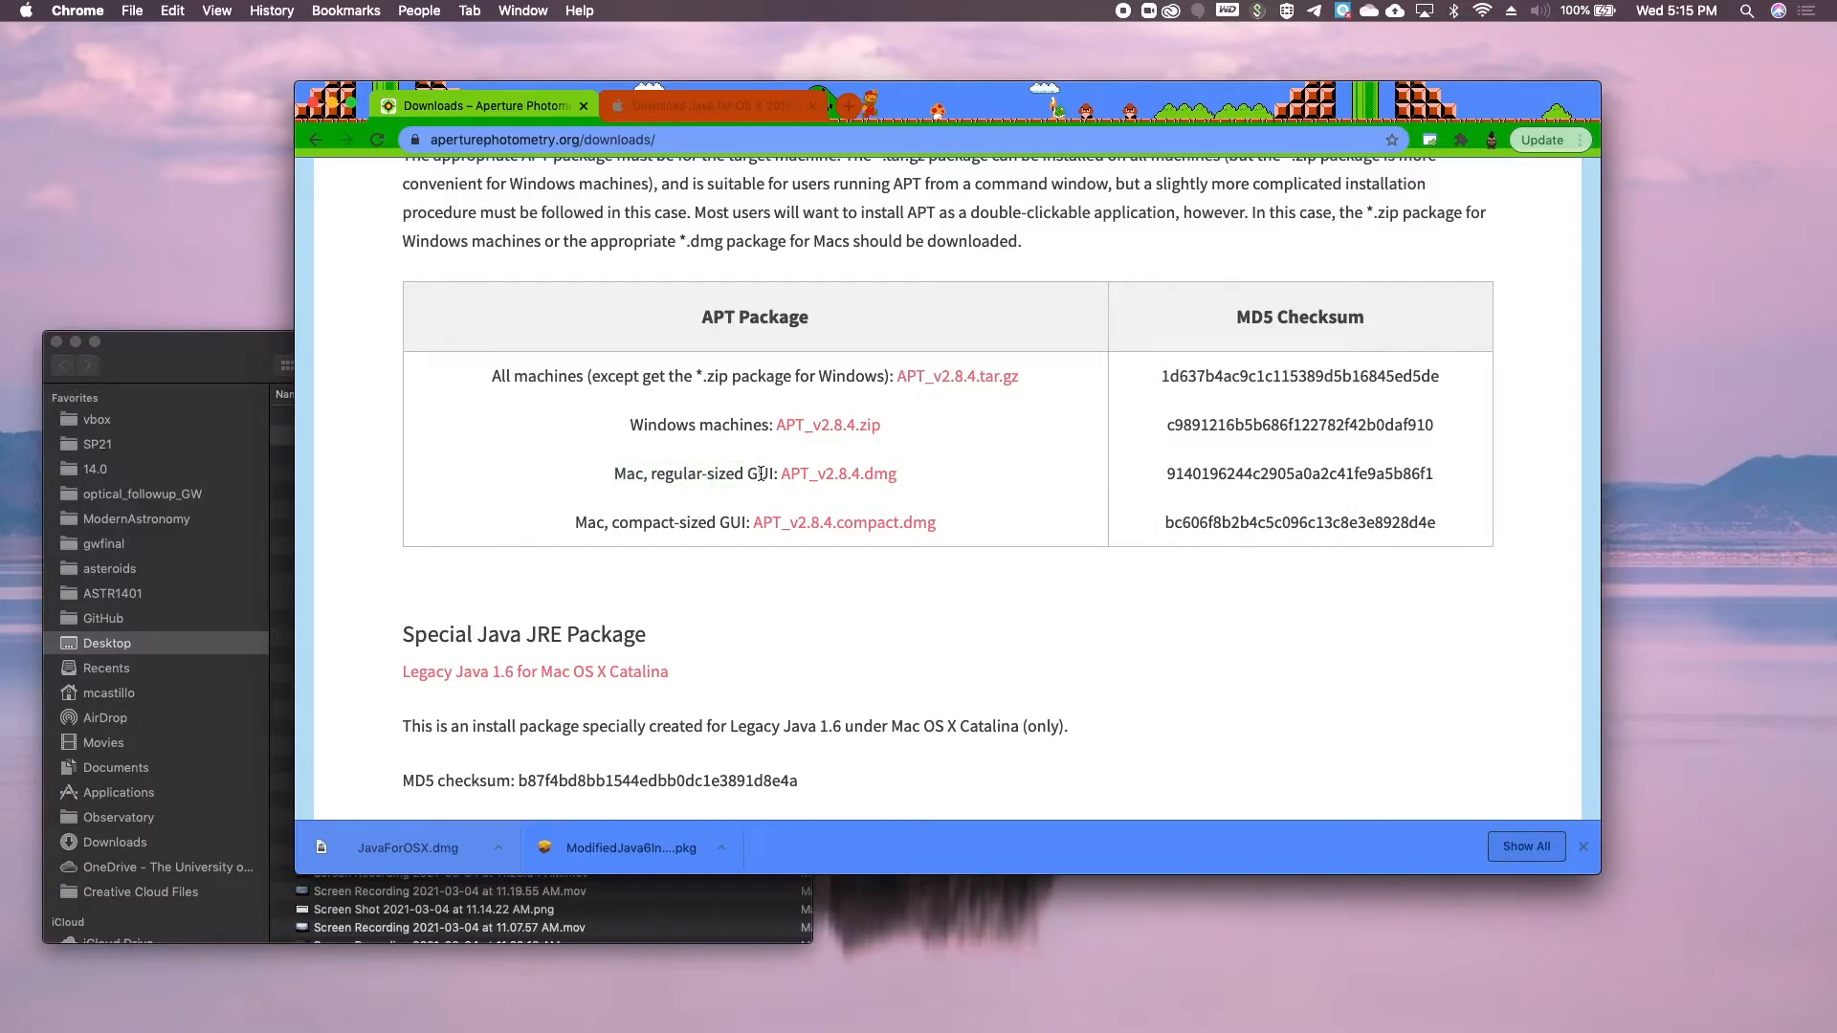
left_click(839, 486)
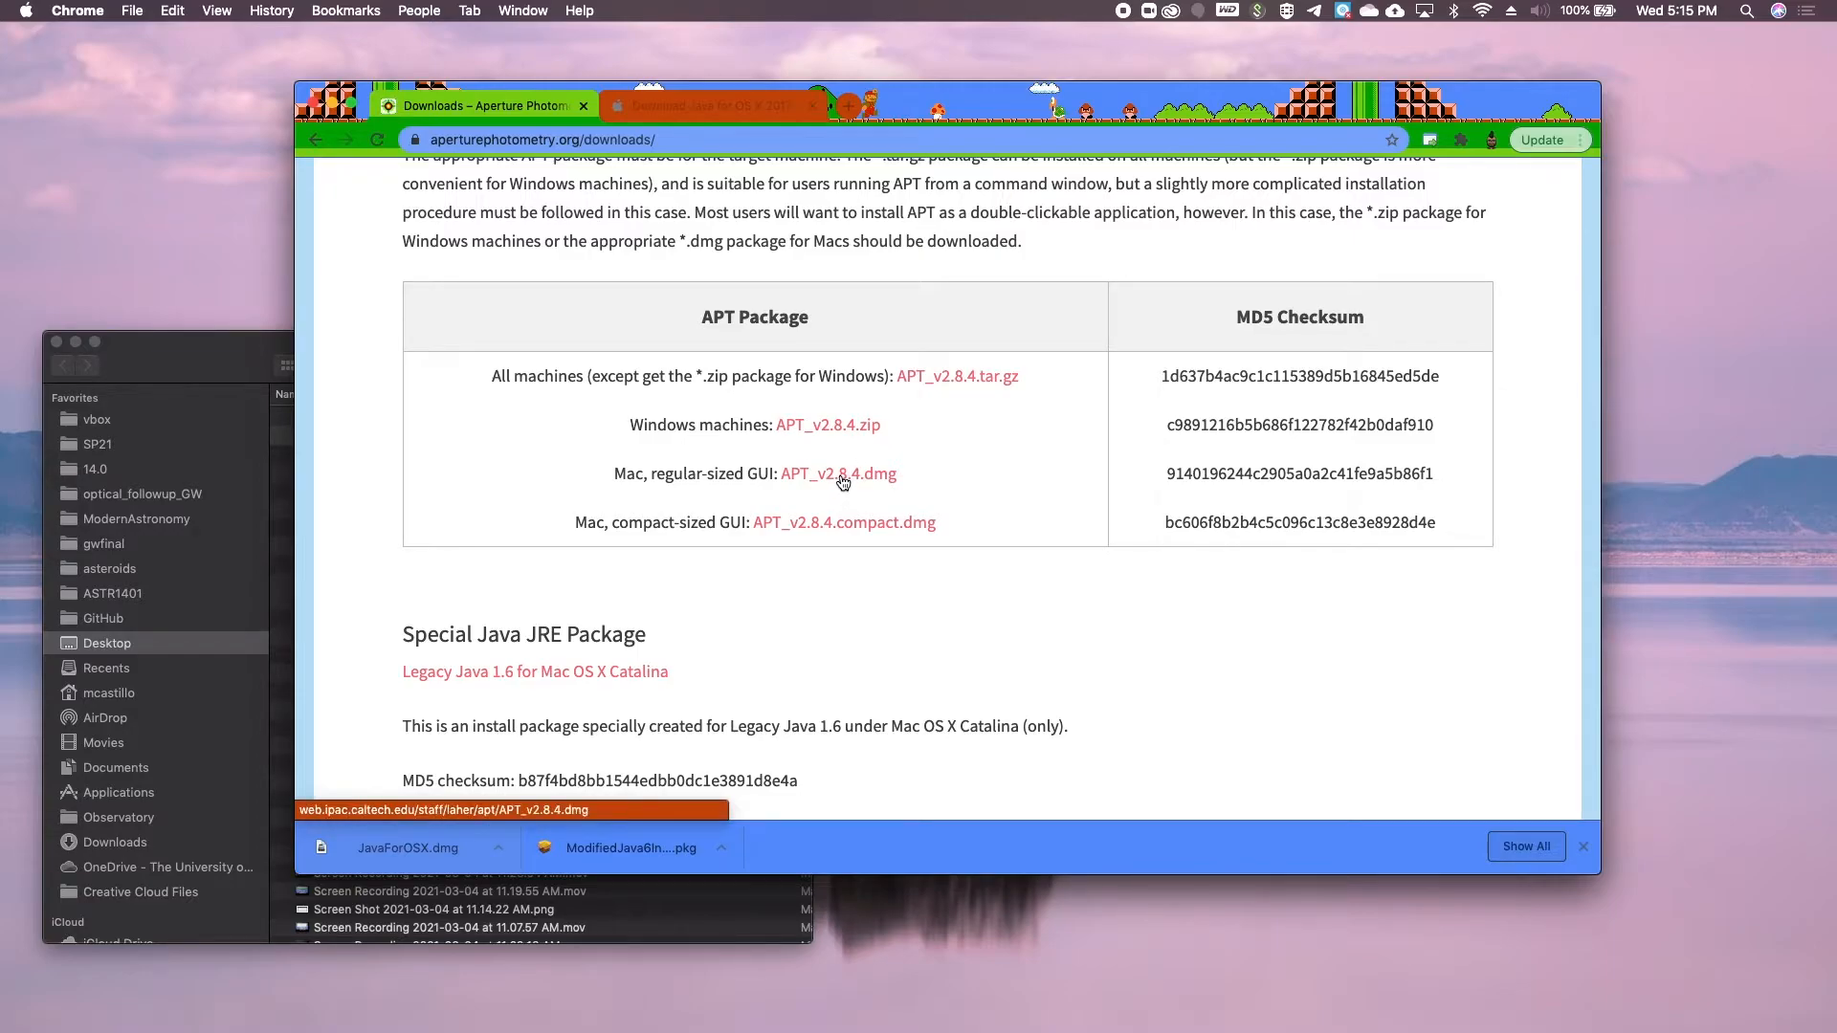
Step: Save the Mac regular-sized GUI package to the Desktop as APT_v2.8.4.dmg, replacing the existing file
right_click(841, 480)
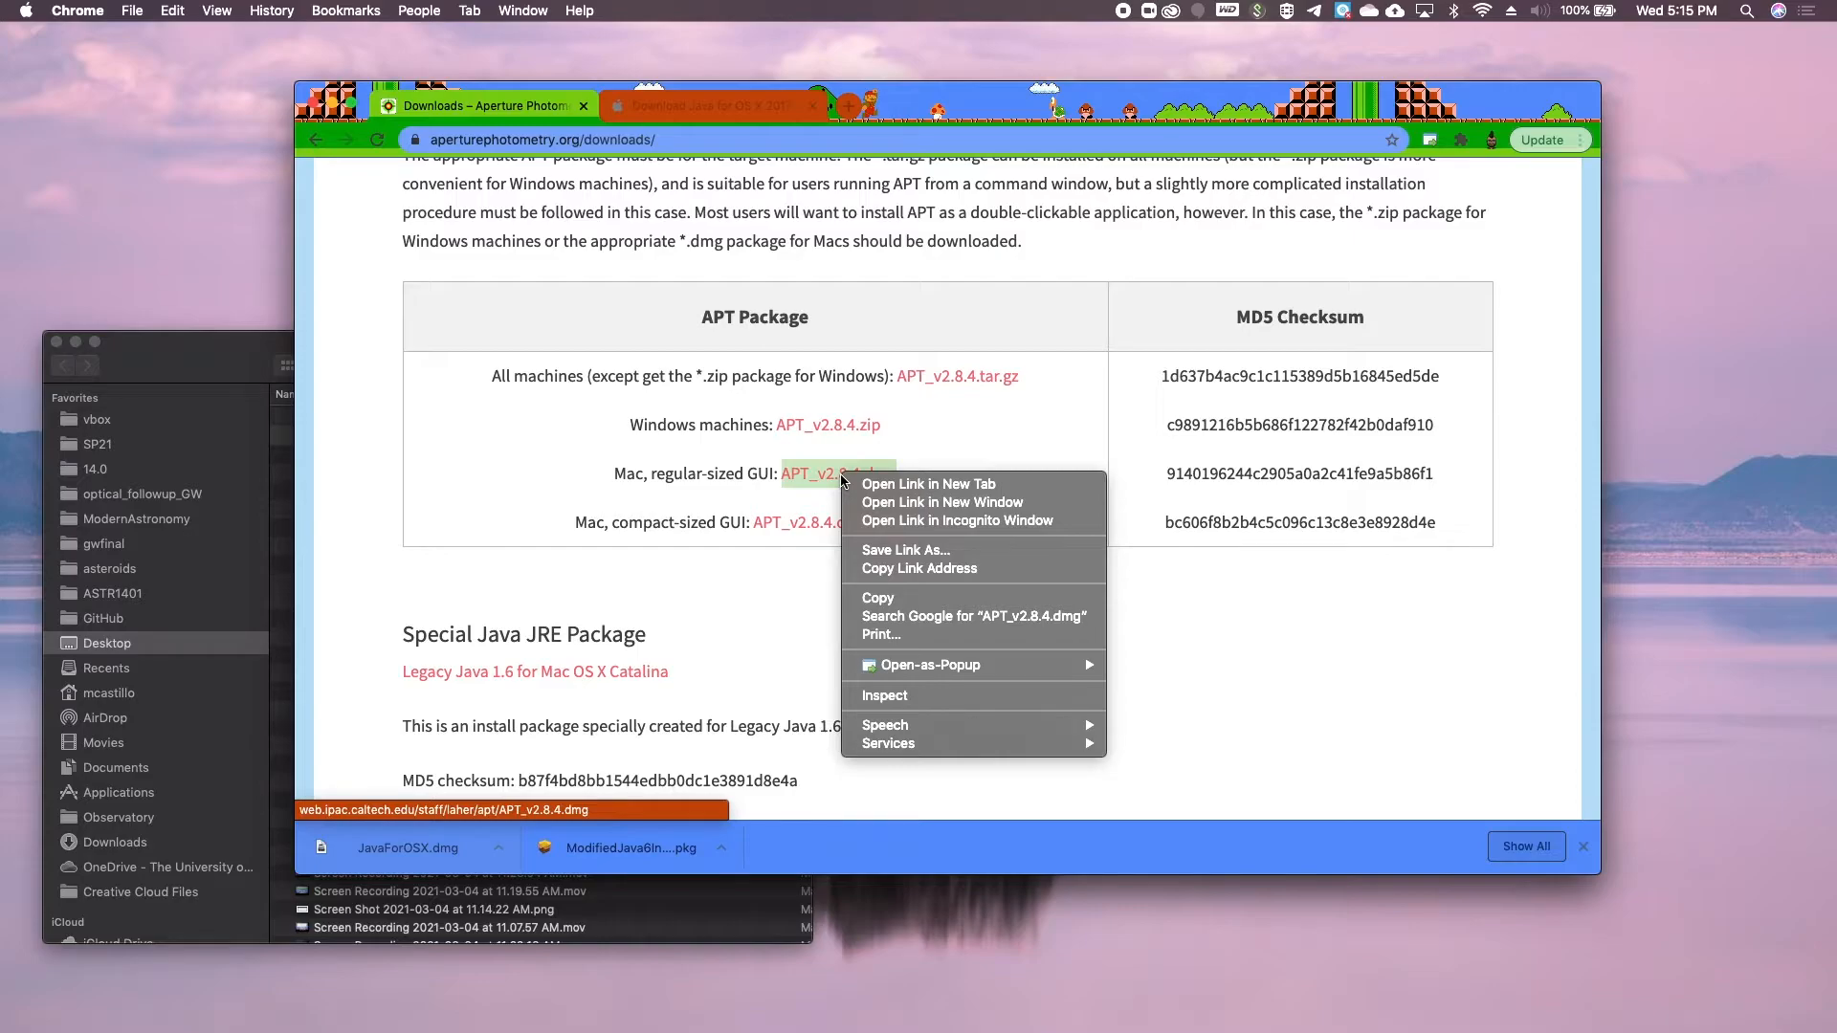
left_click(950, 550)
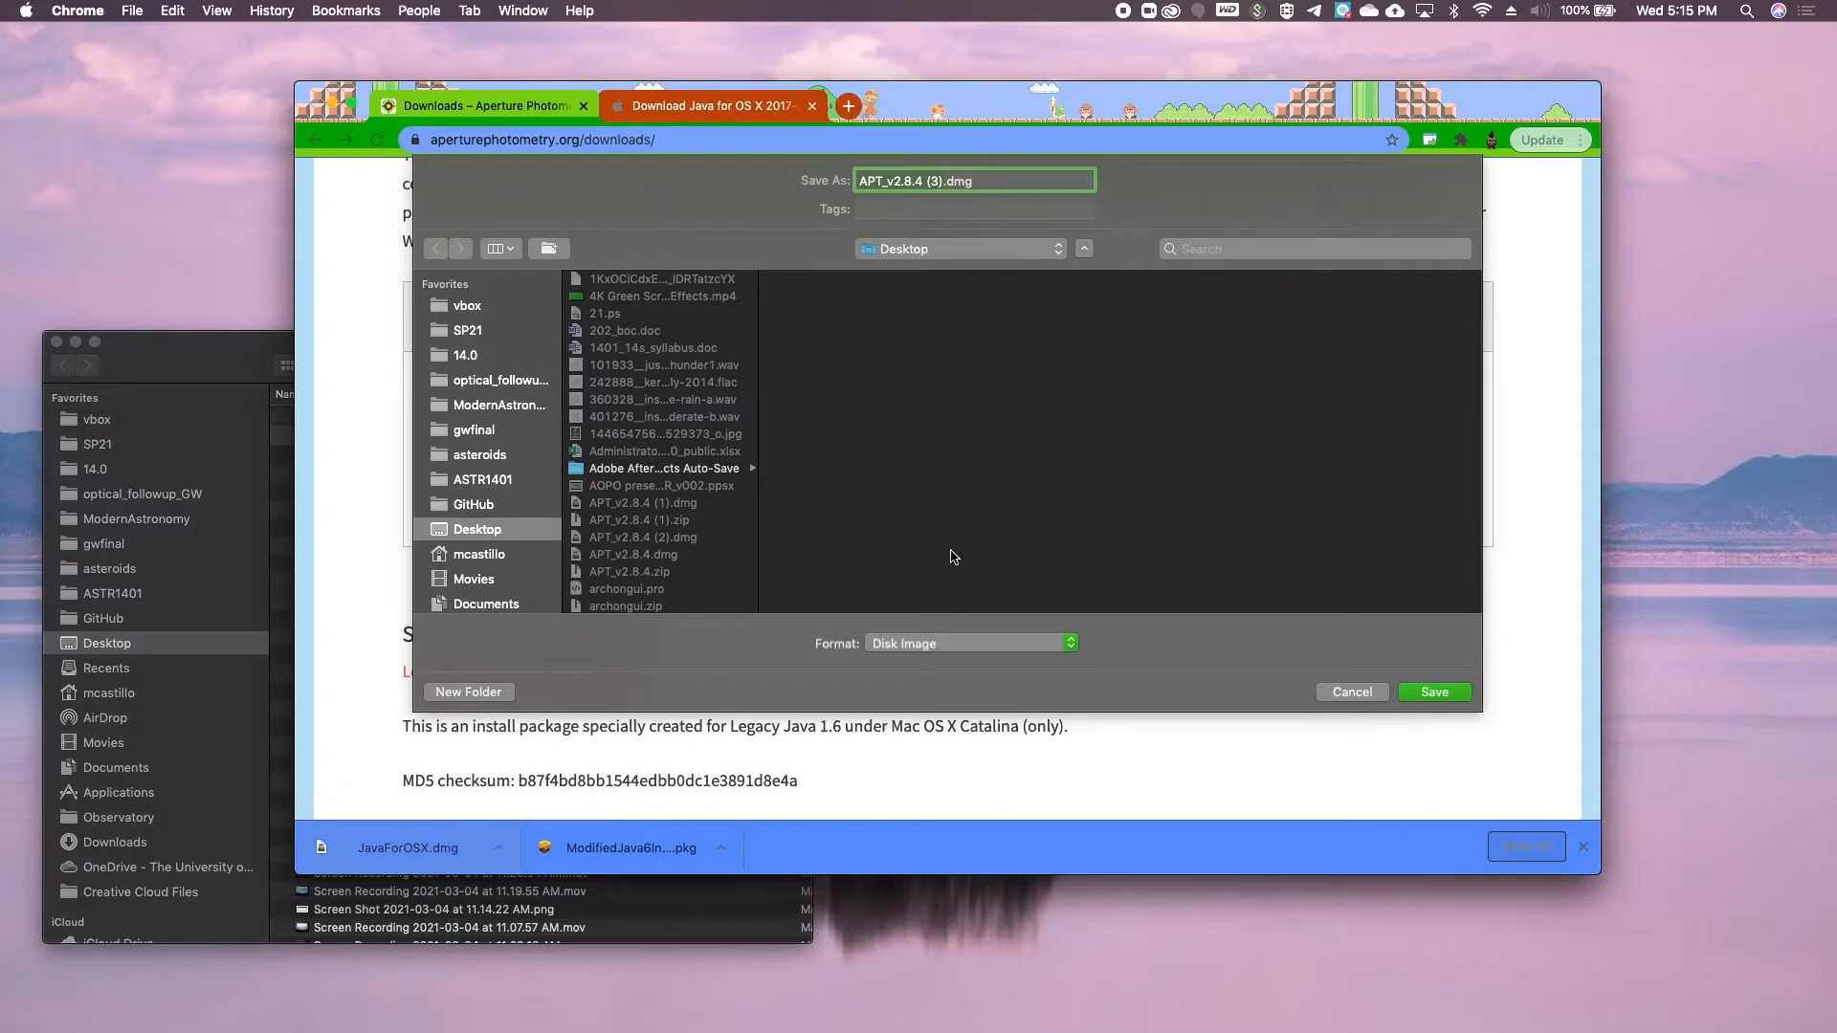
key("BackSpace")
key("BackSpace")
key("BackSpace")
key("BackSpace")
left_click(966, 181)
left_click(1434, 692)
left_click(1085, 269)
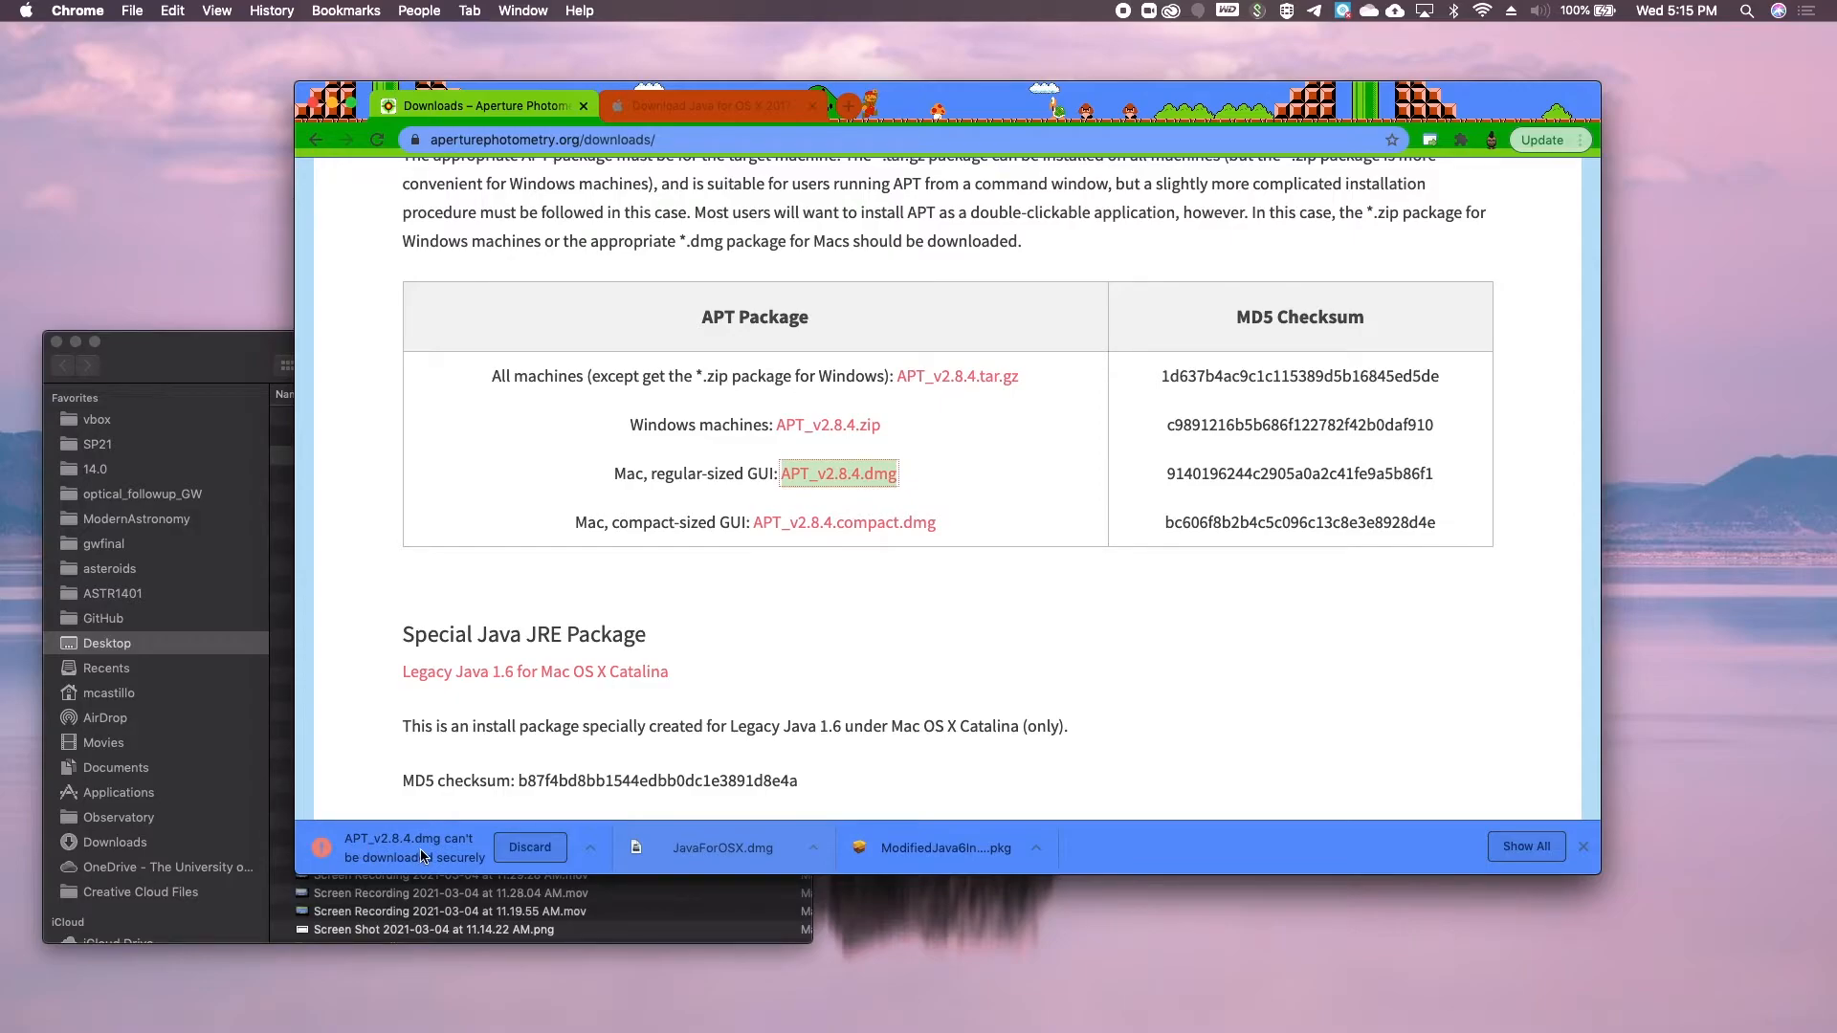
Step: Keep the blocked APT_v2.8.4.dmg download and show the file in Finder
left_click(592, 850)
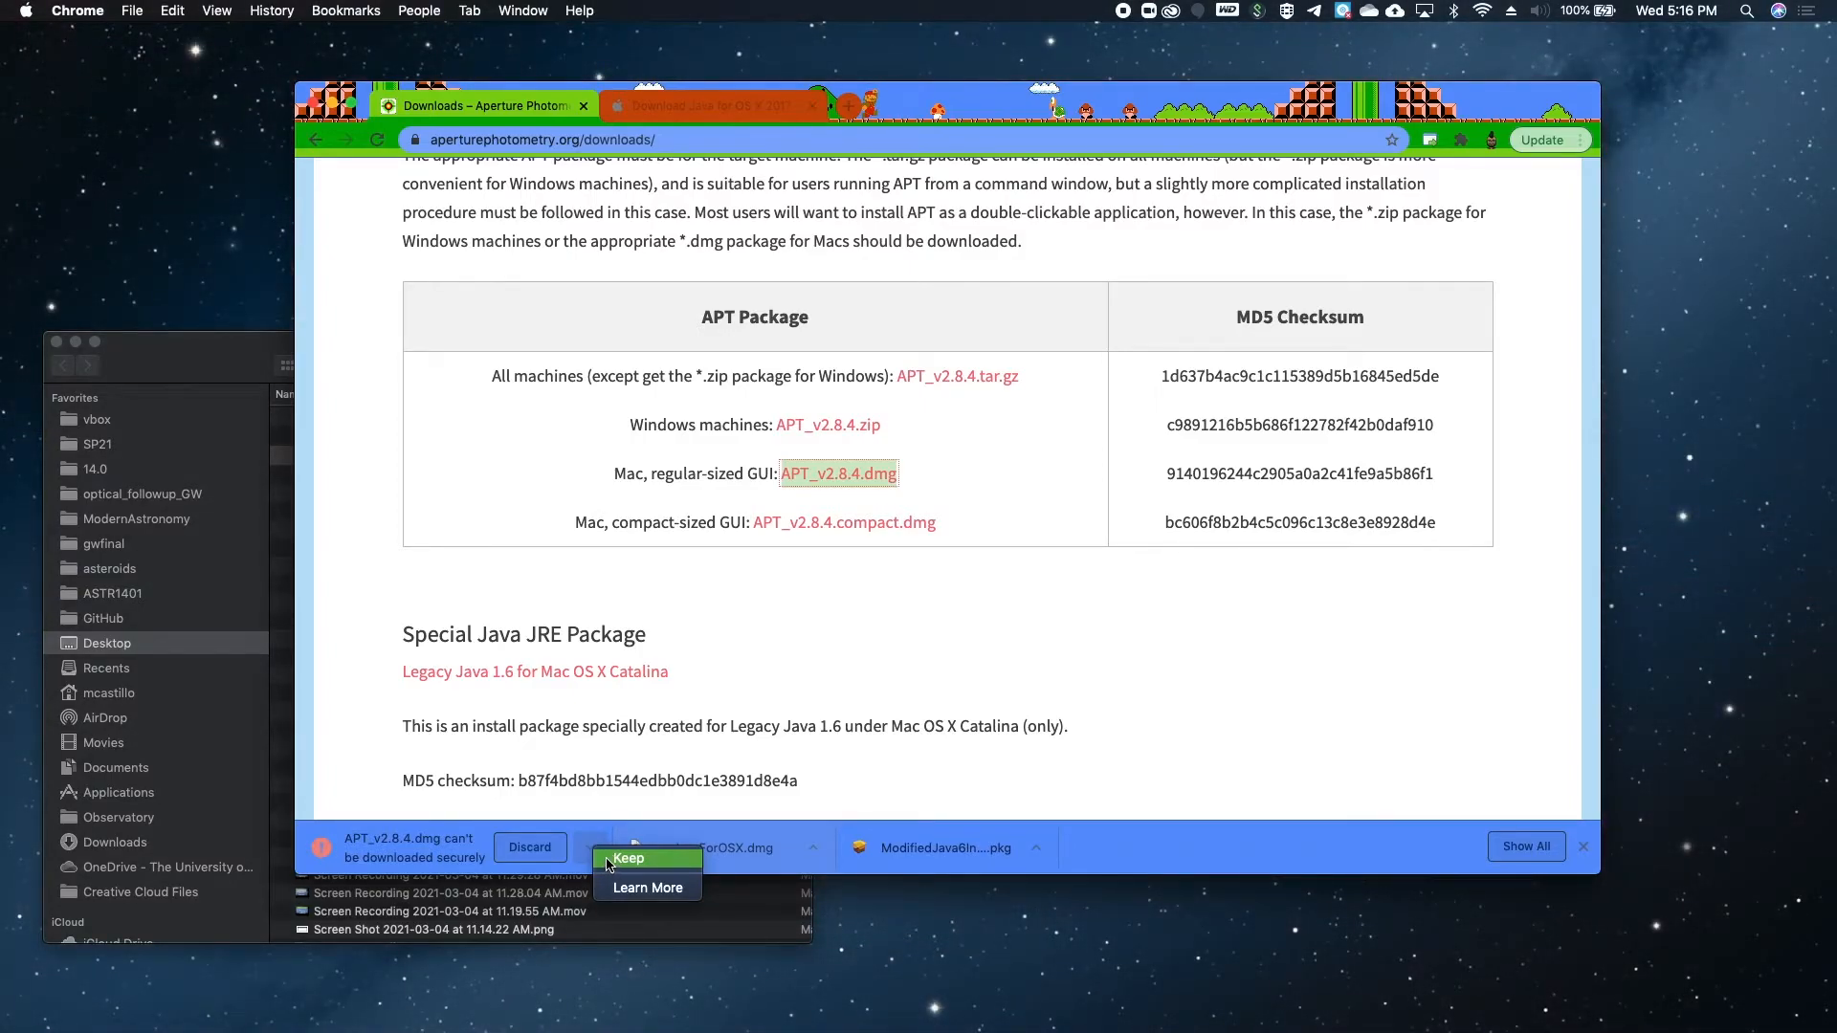
left_click(607, 859)
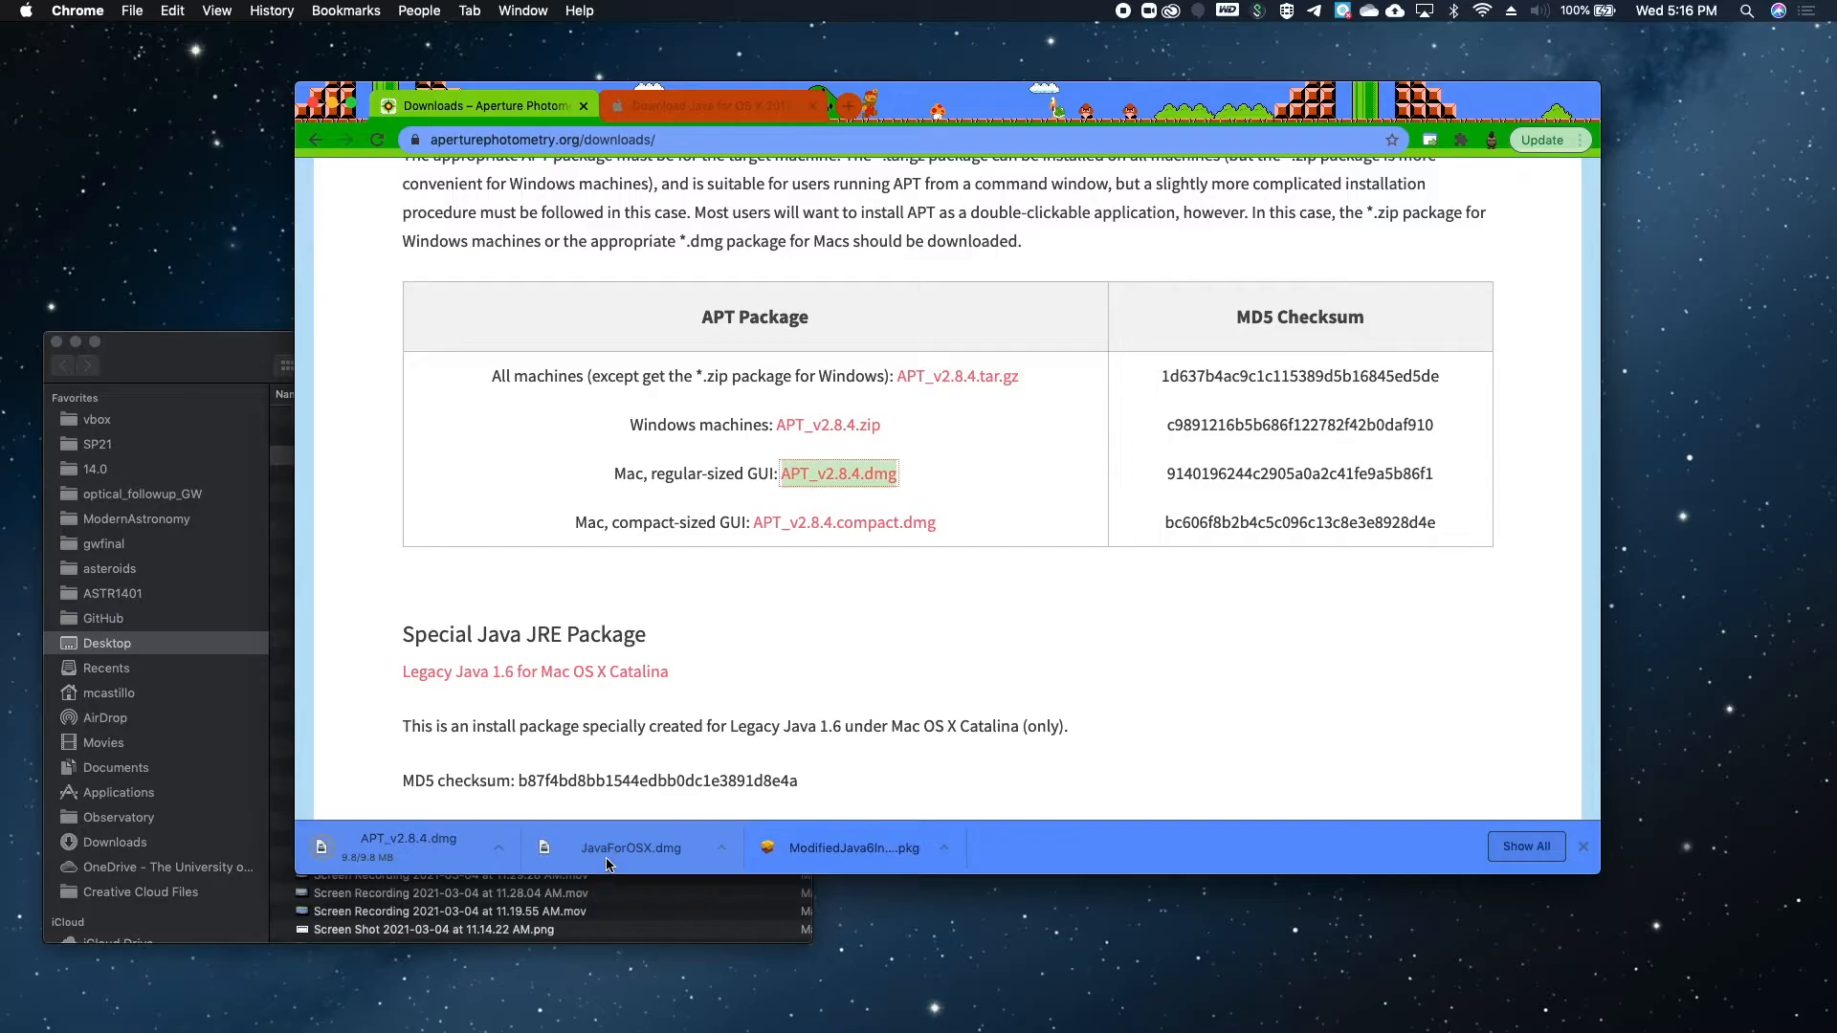
left_click(499, 849)
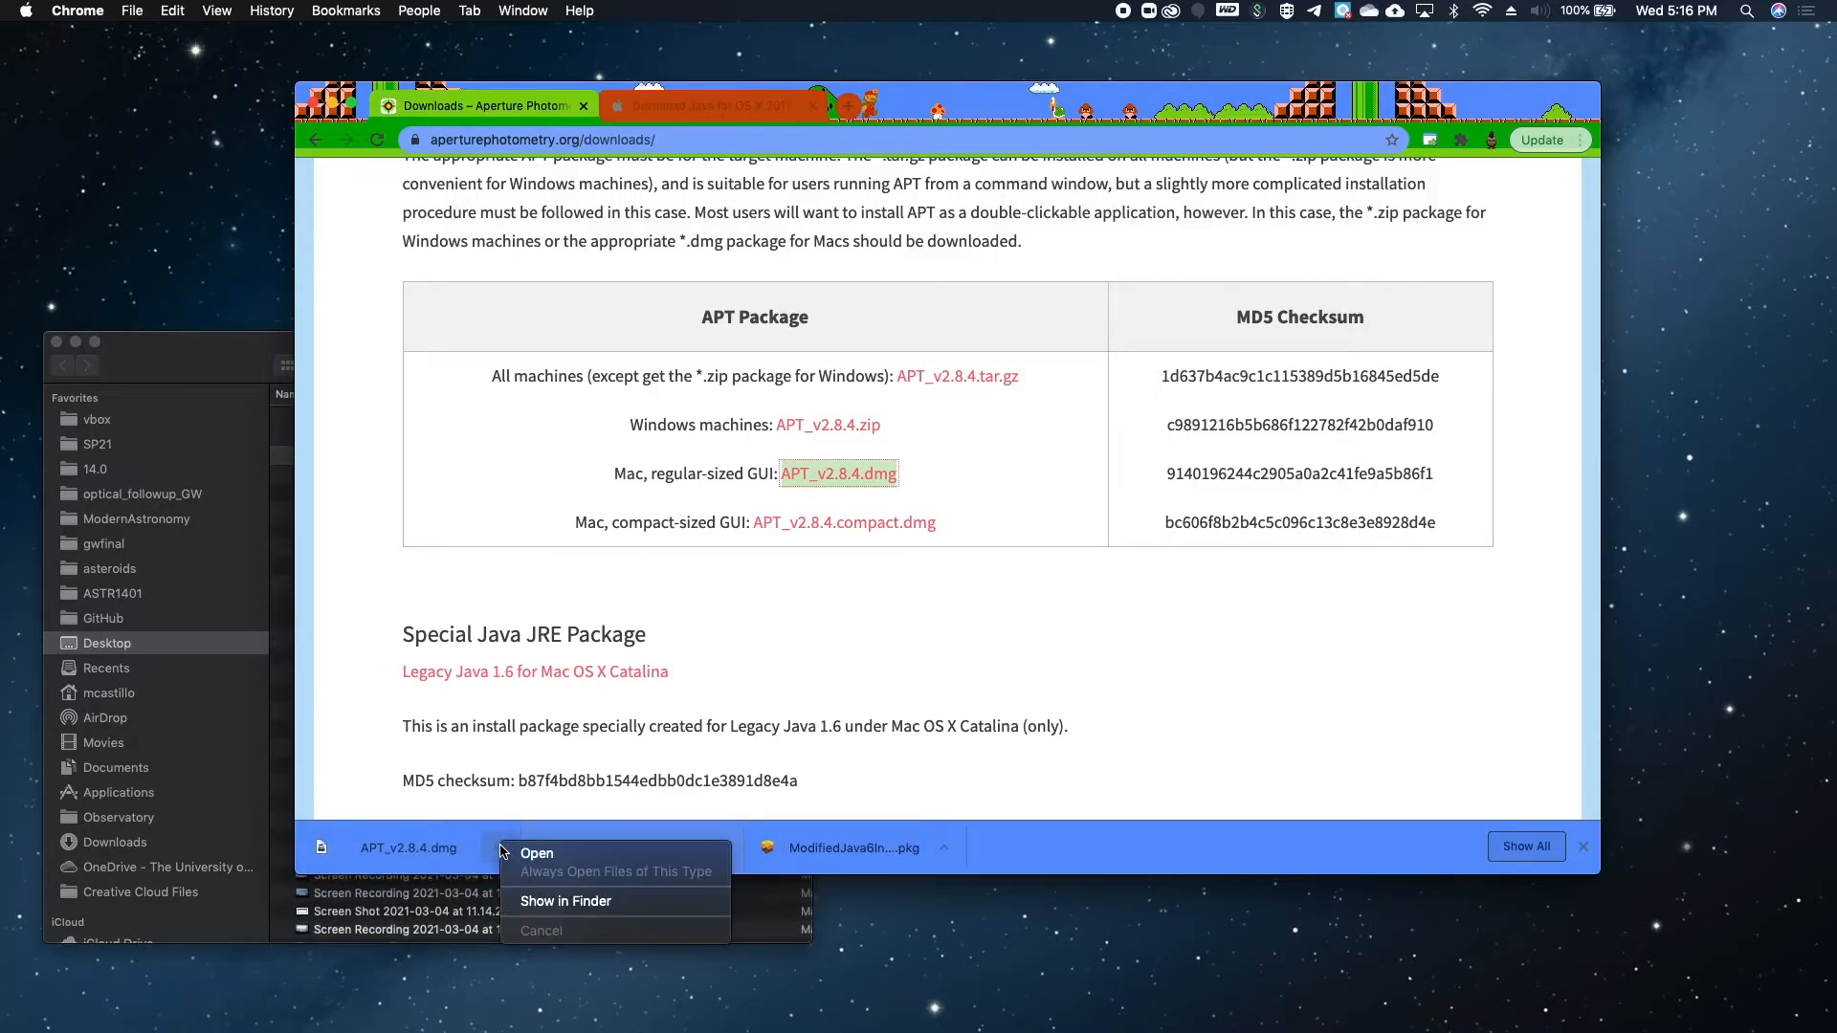
left_click(564, 901)
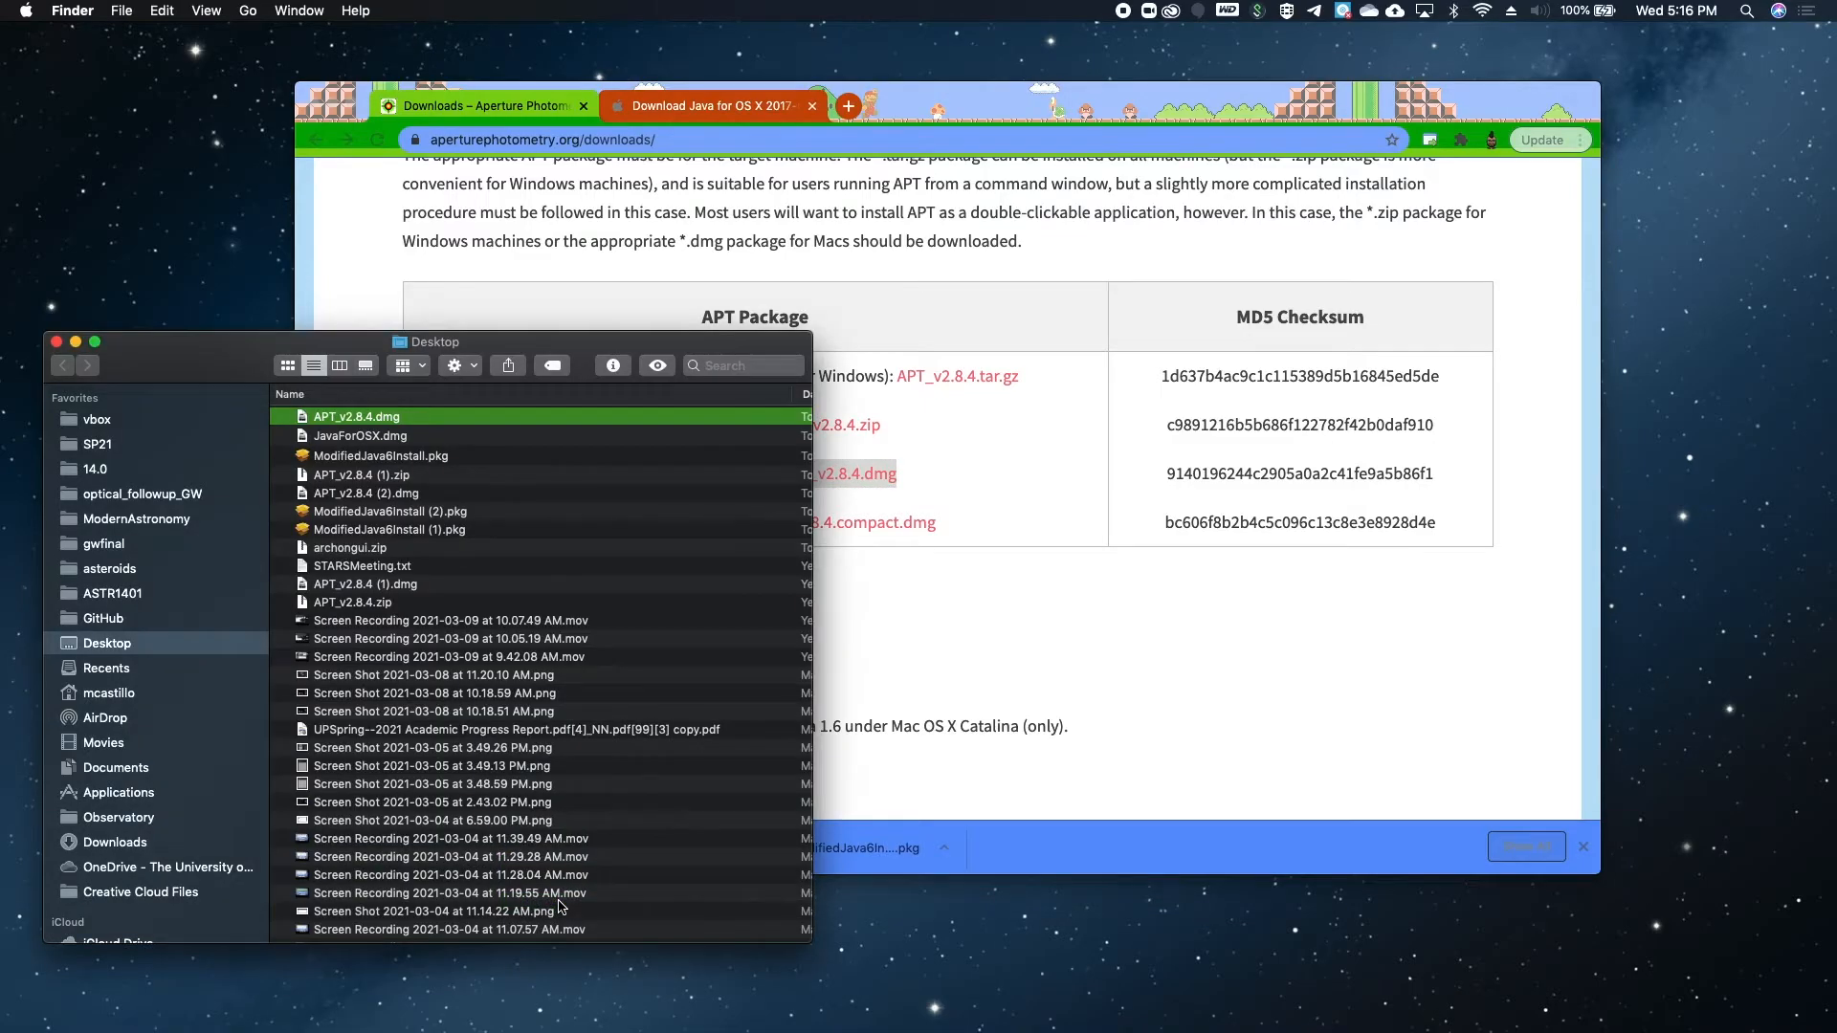
Step: Open the APT_v2.8.4.dmg disk image from the Desktop folder and look over its contents
left_click(343, 458)
left_click(358, 437)
left_click(356, 421)
double_click(372, 418)
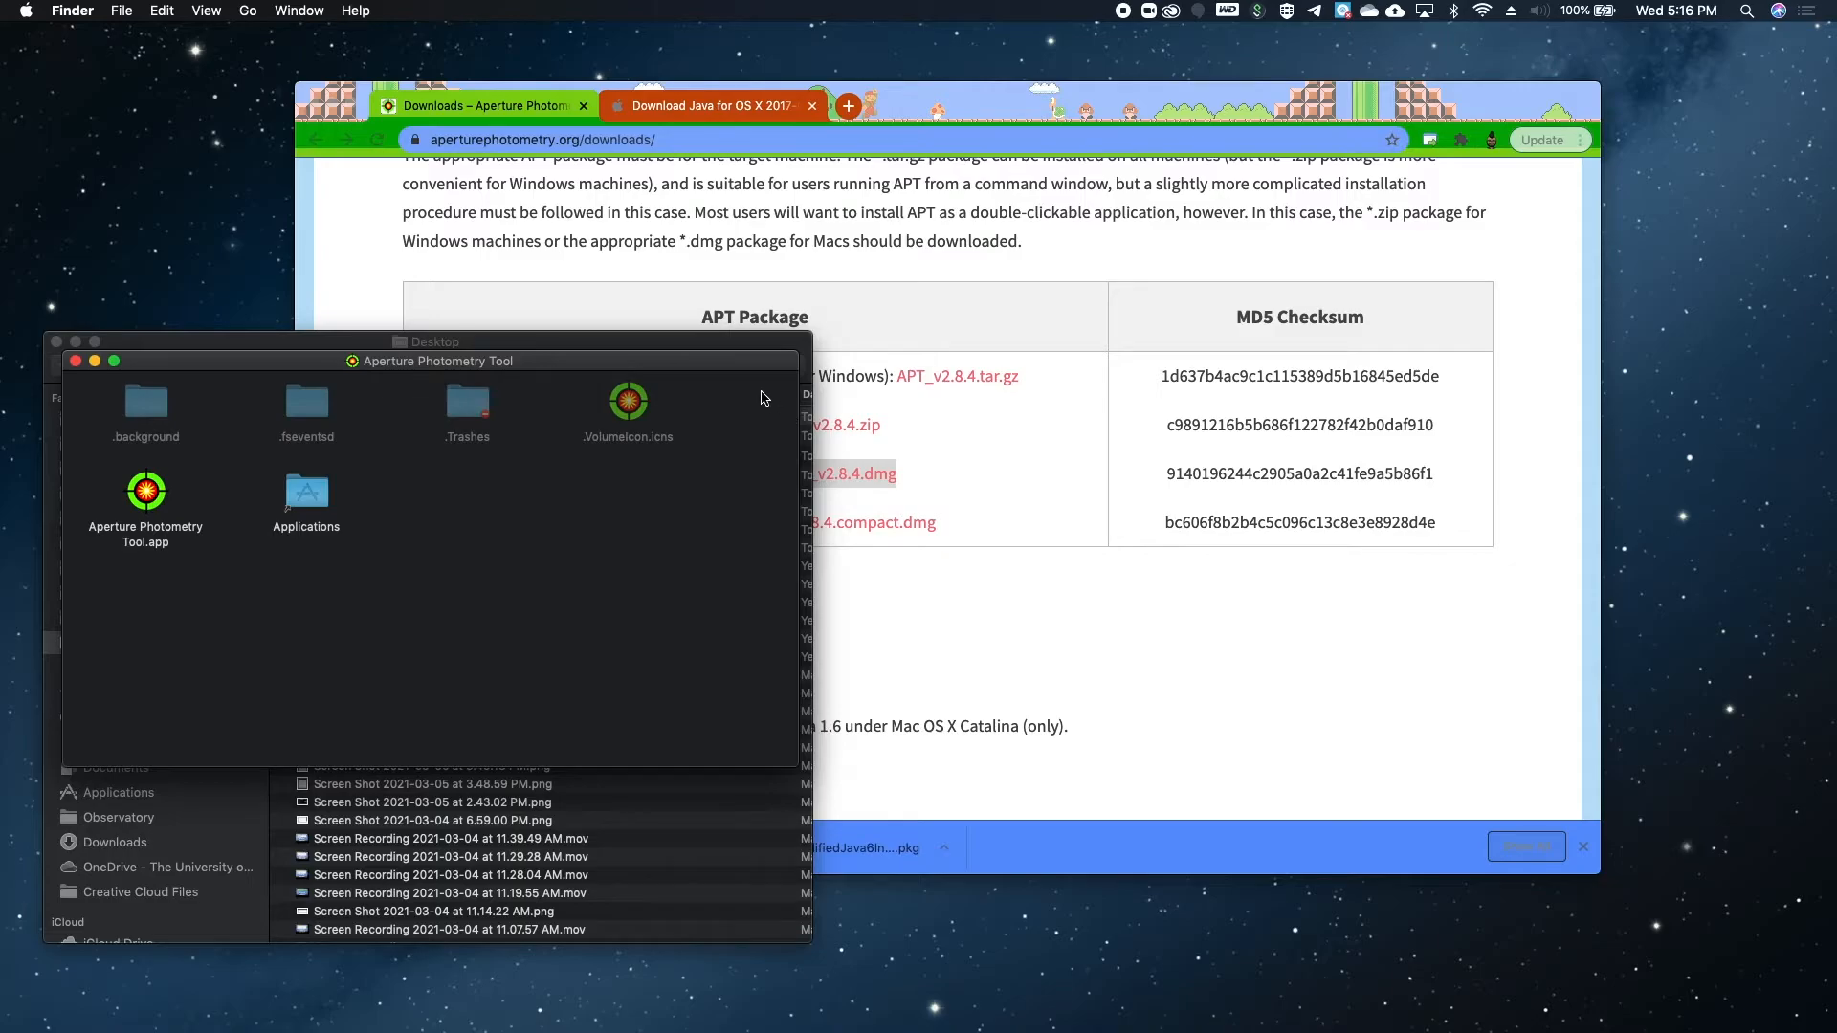
left_click_drag(764, 398, 85, 413)
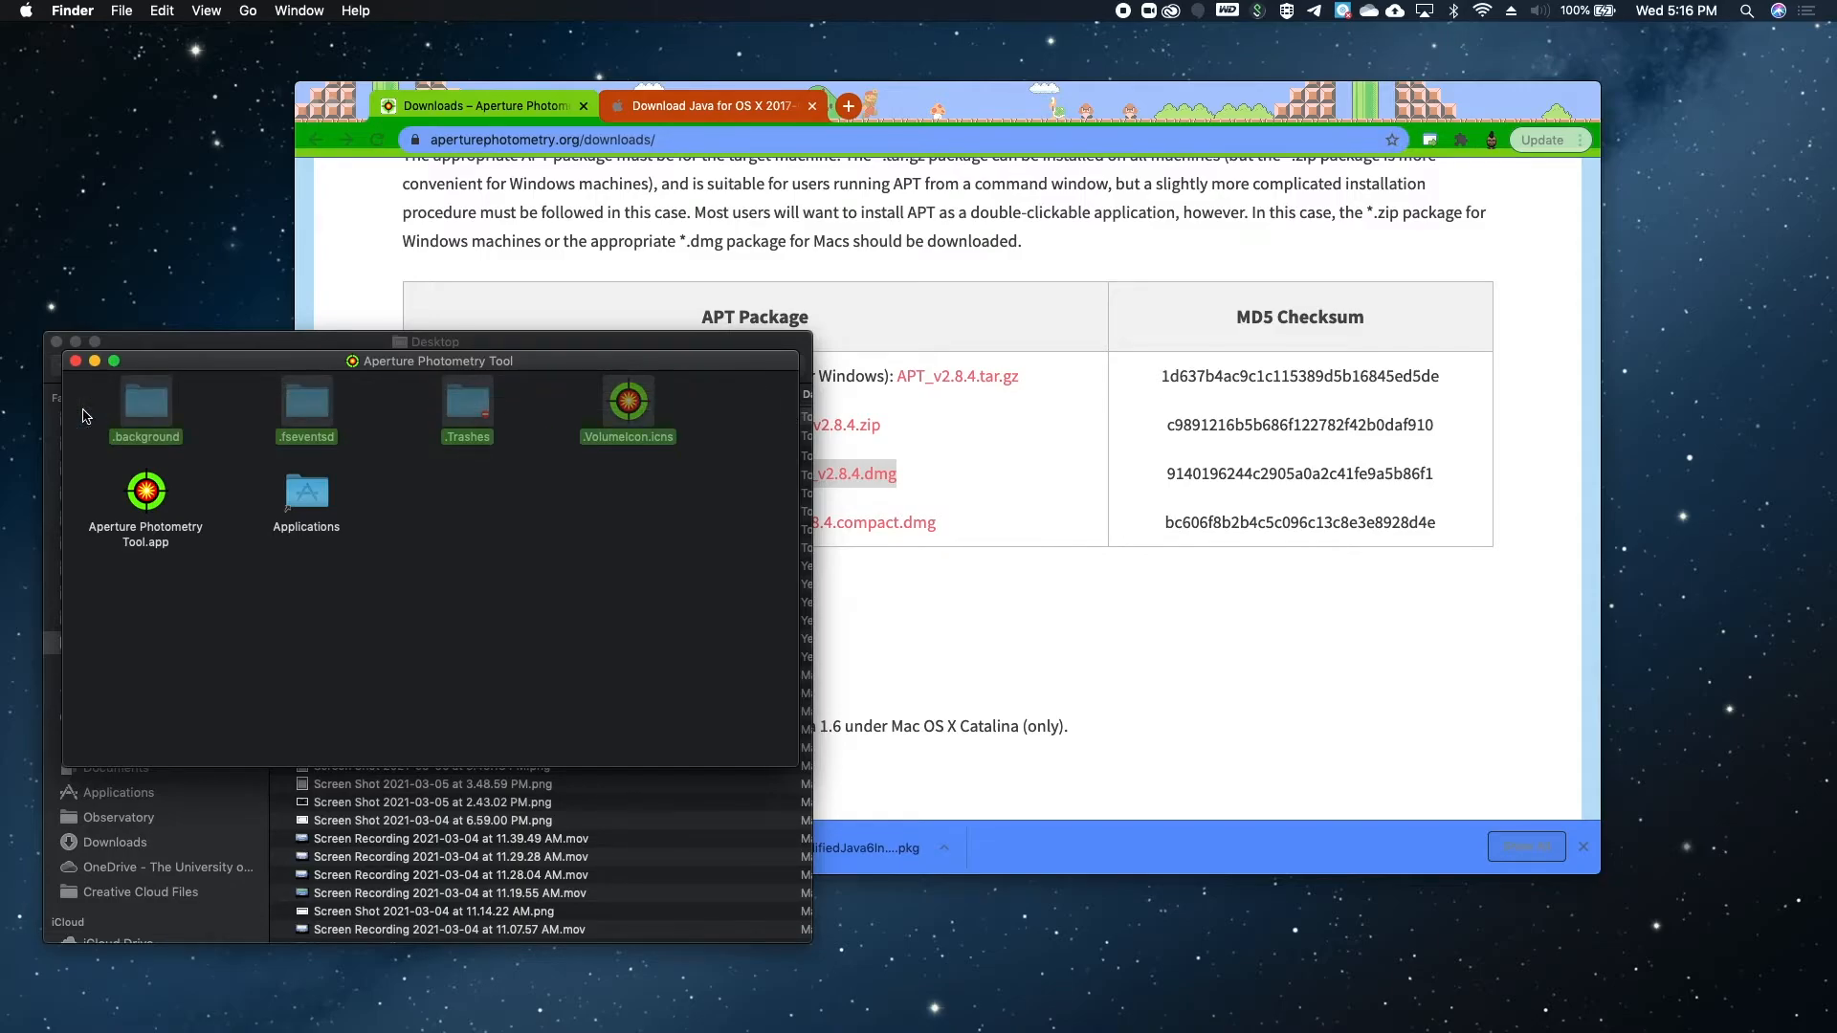
left_click(453, 526)
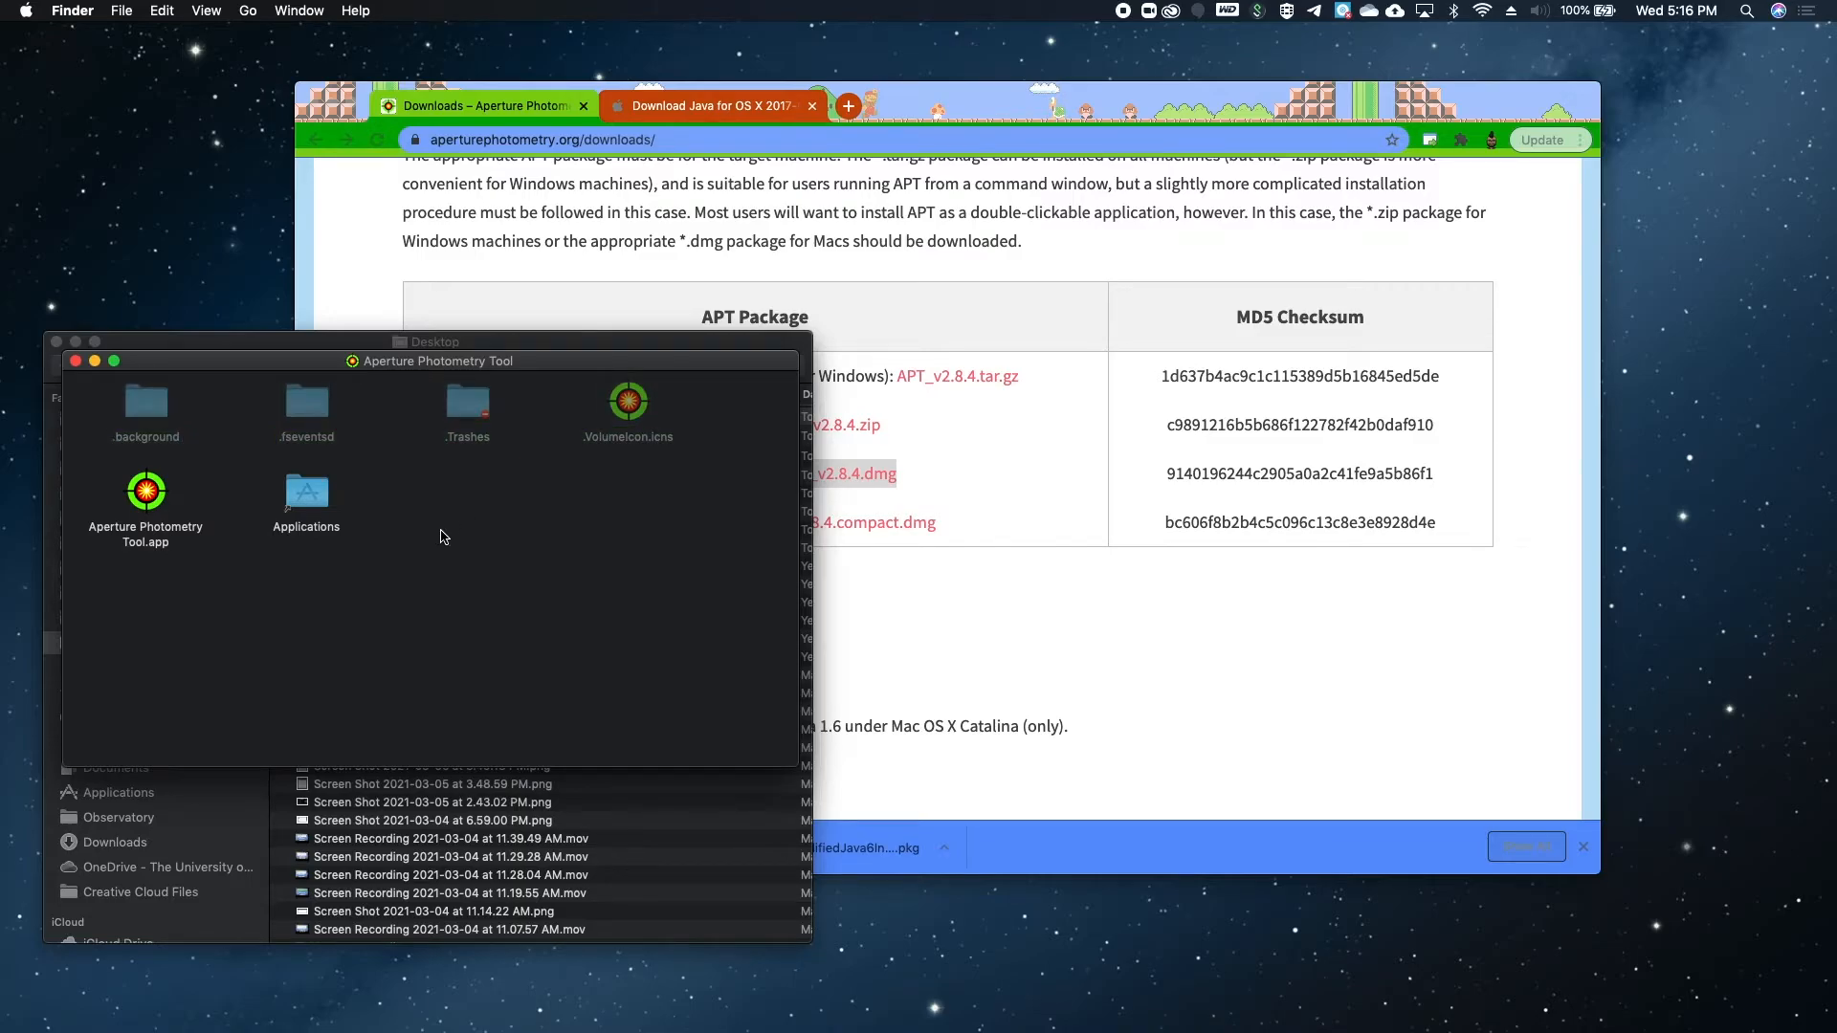
Step: Copy Aperture Photometry Tool.app from the disk image into its Applications folder shortcut
left_click_drag(151, 499, 322, 507)
left_click(323, 507)
left_click(112, 631)
left_click(153, 497)
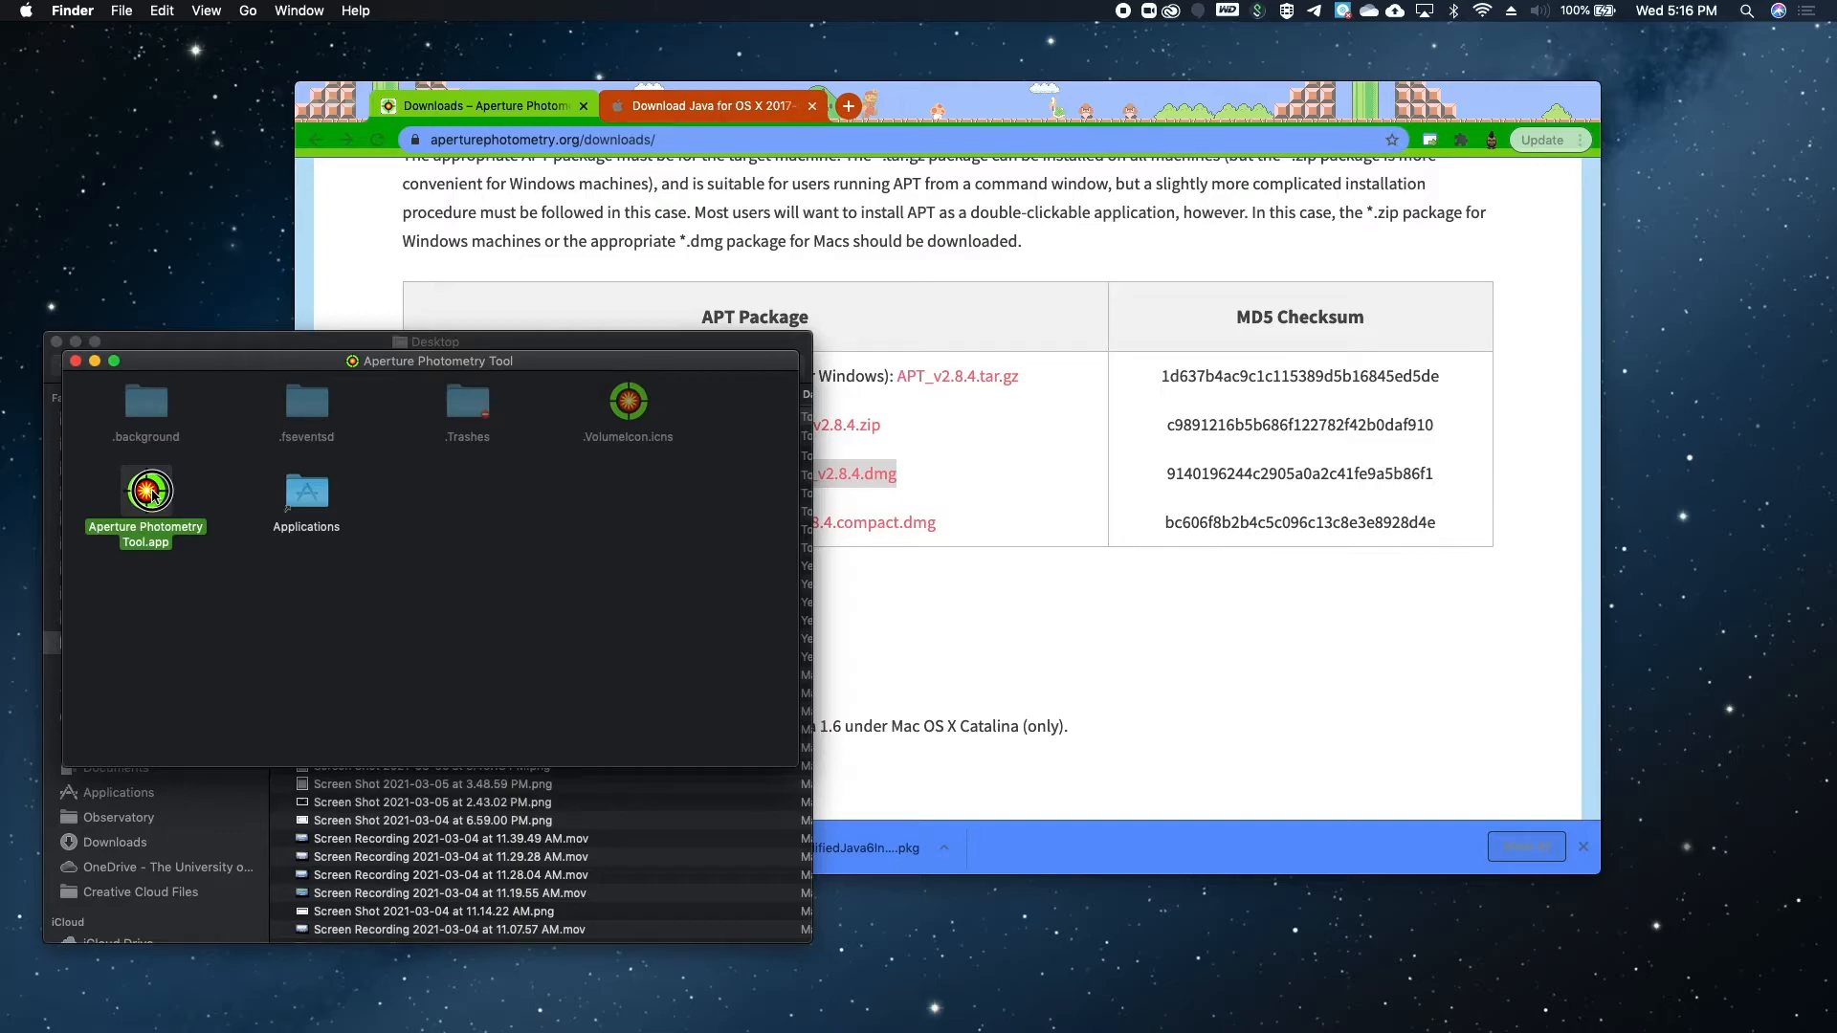
left_click_drag(159, 495, 315, 498)
Step: Open the Applications folder in Finder, show it as icons, and locate Aperture Photometry Tool.app
mouse_move(1296, 1014)
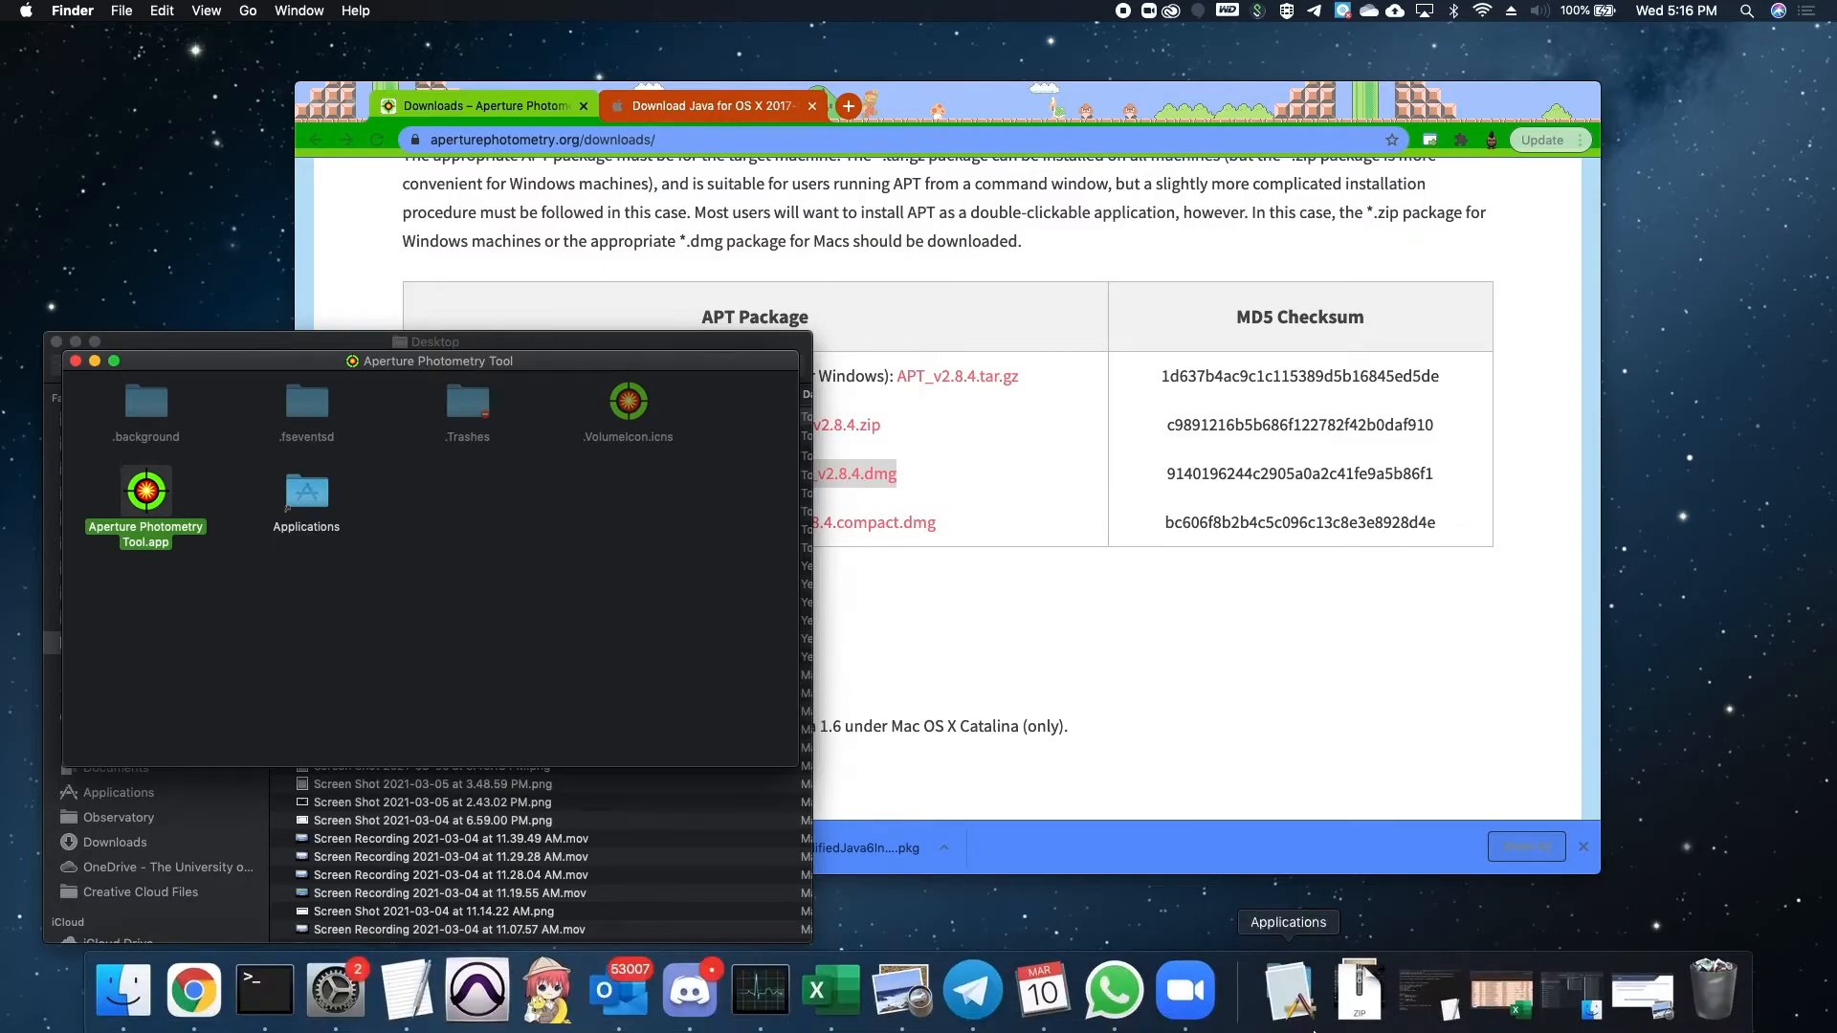
left_click_drag(526, 368, 1353, 527)
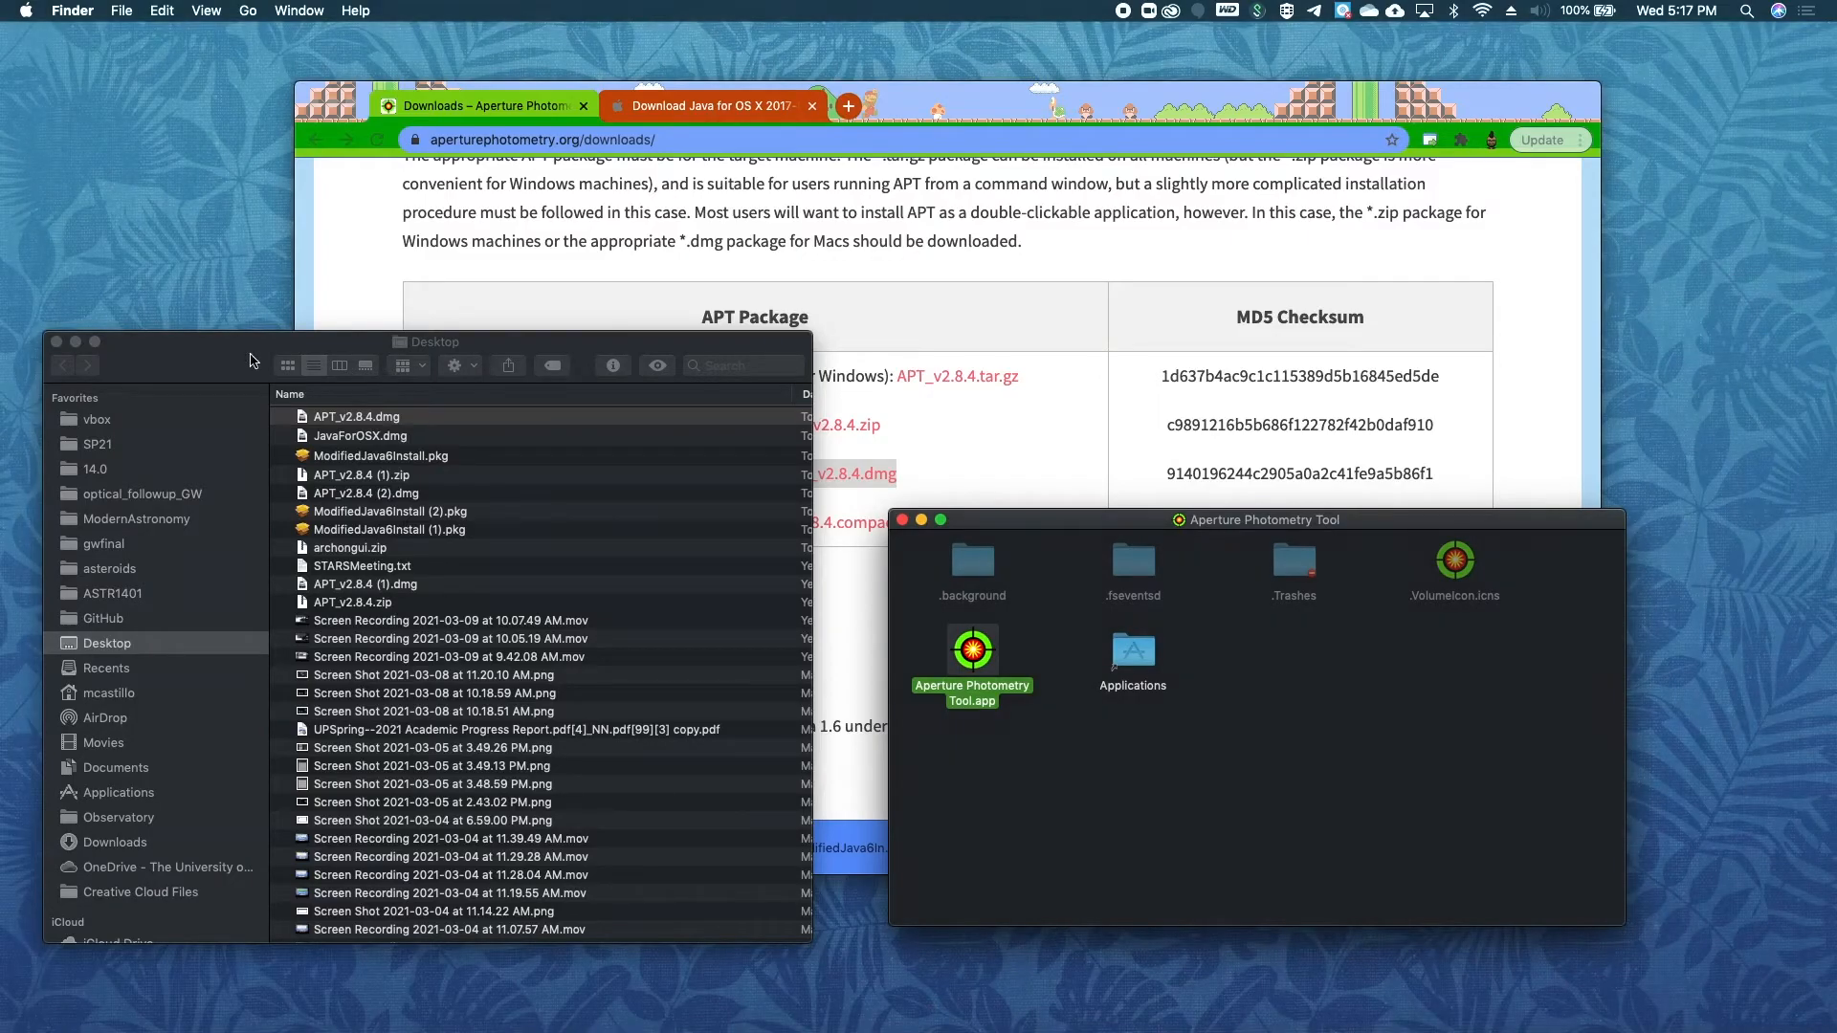
left_click_drag(238, 359, 265, 349)
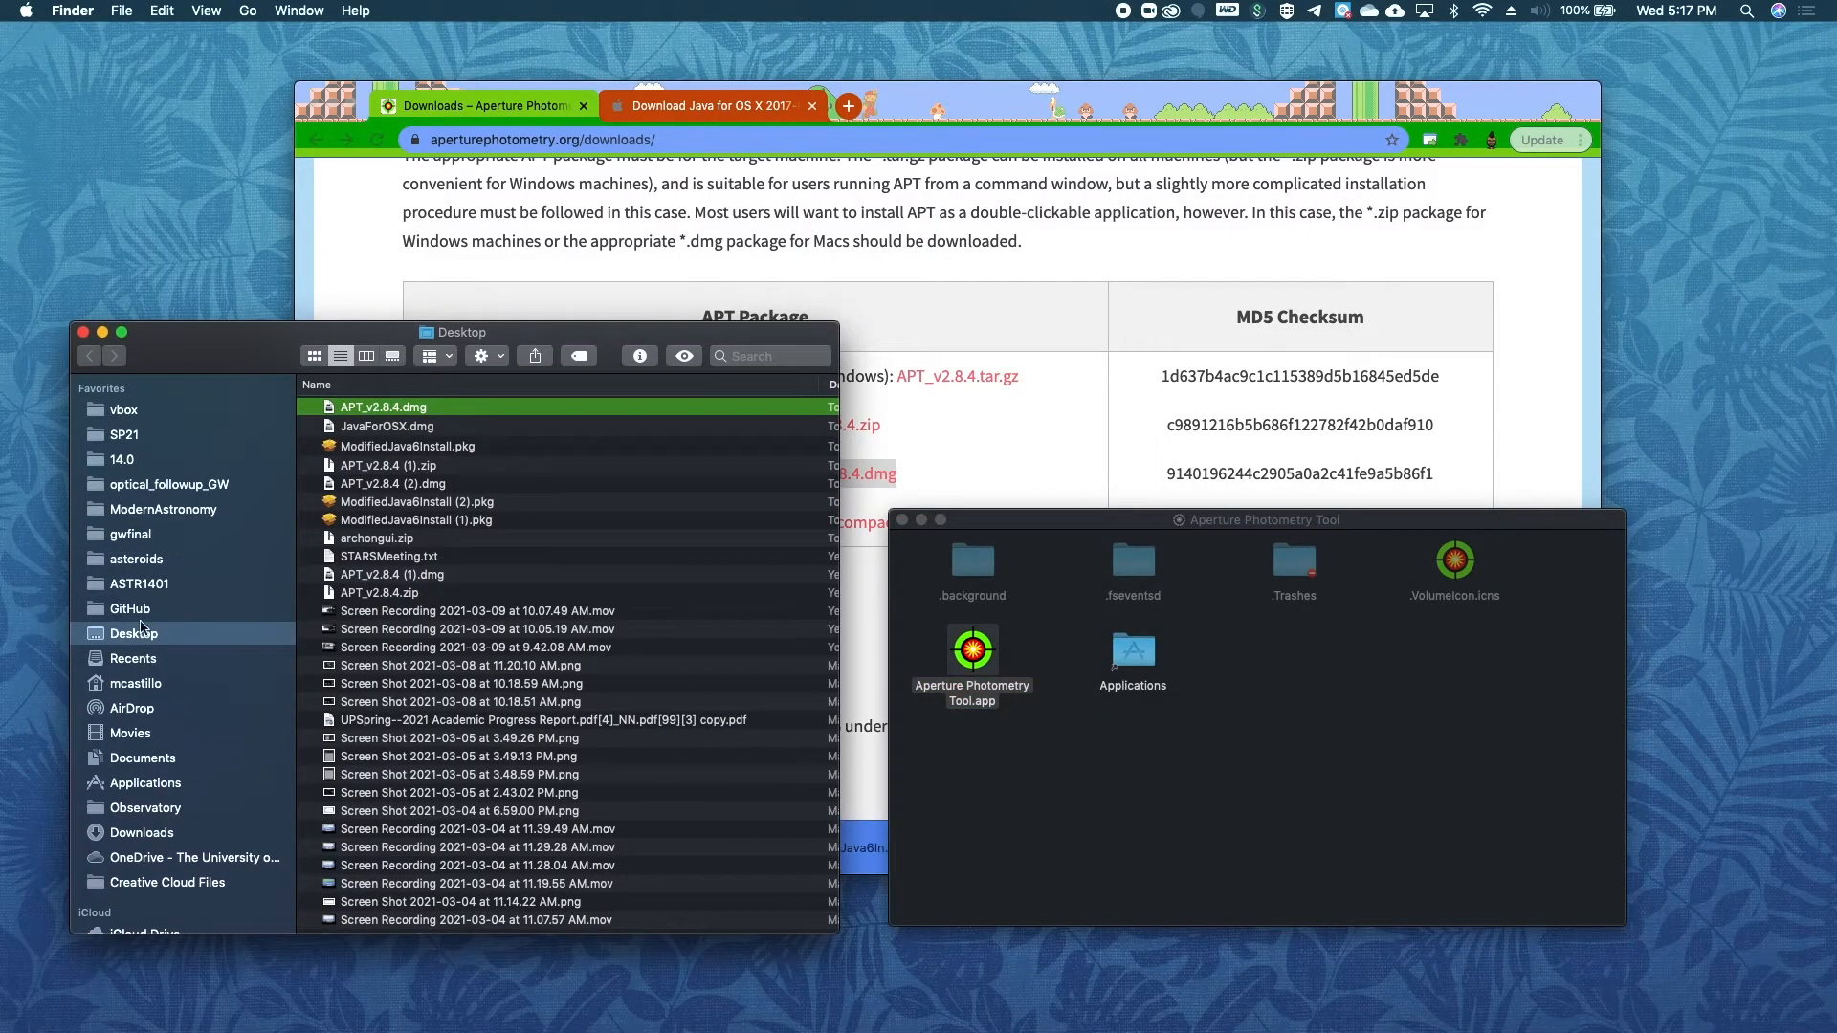
left_click(131, 787)
scroll(350, 722, "down", 5)
scroll(350, 723, "down", 2)
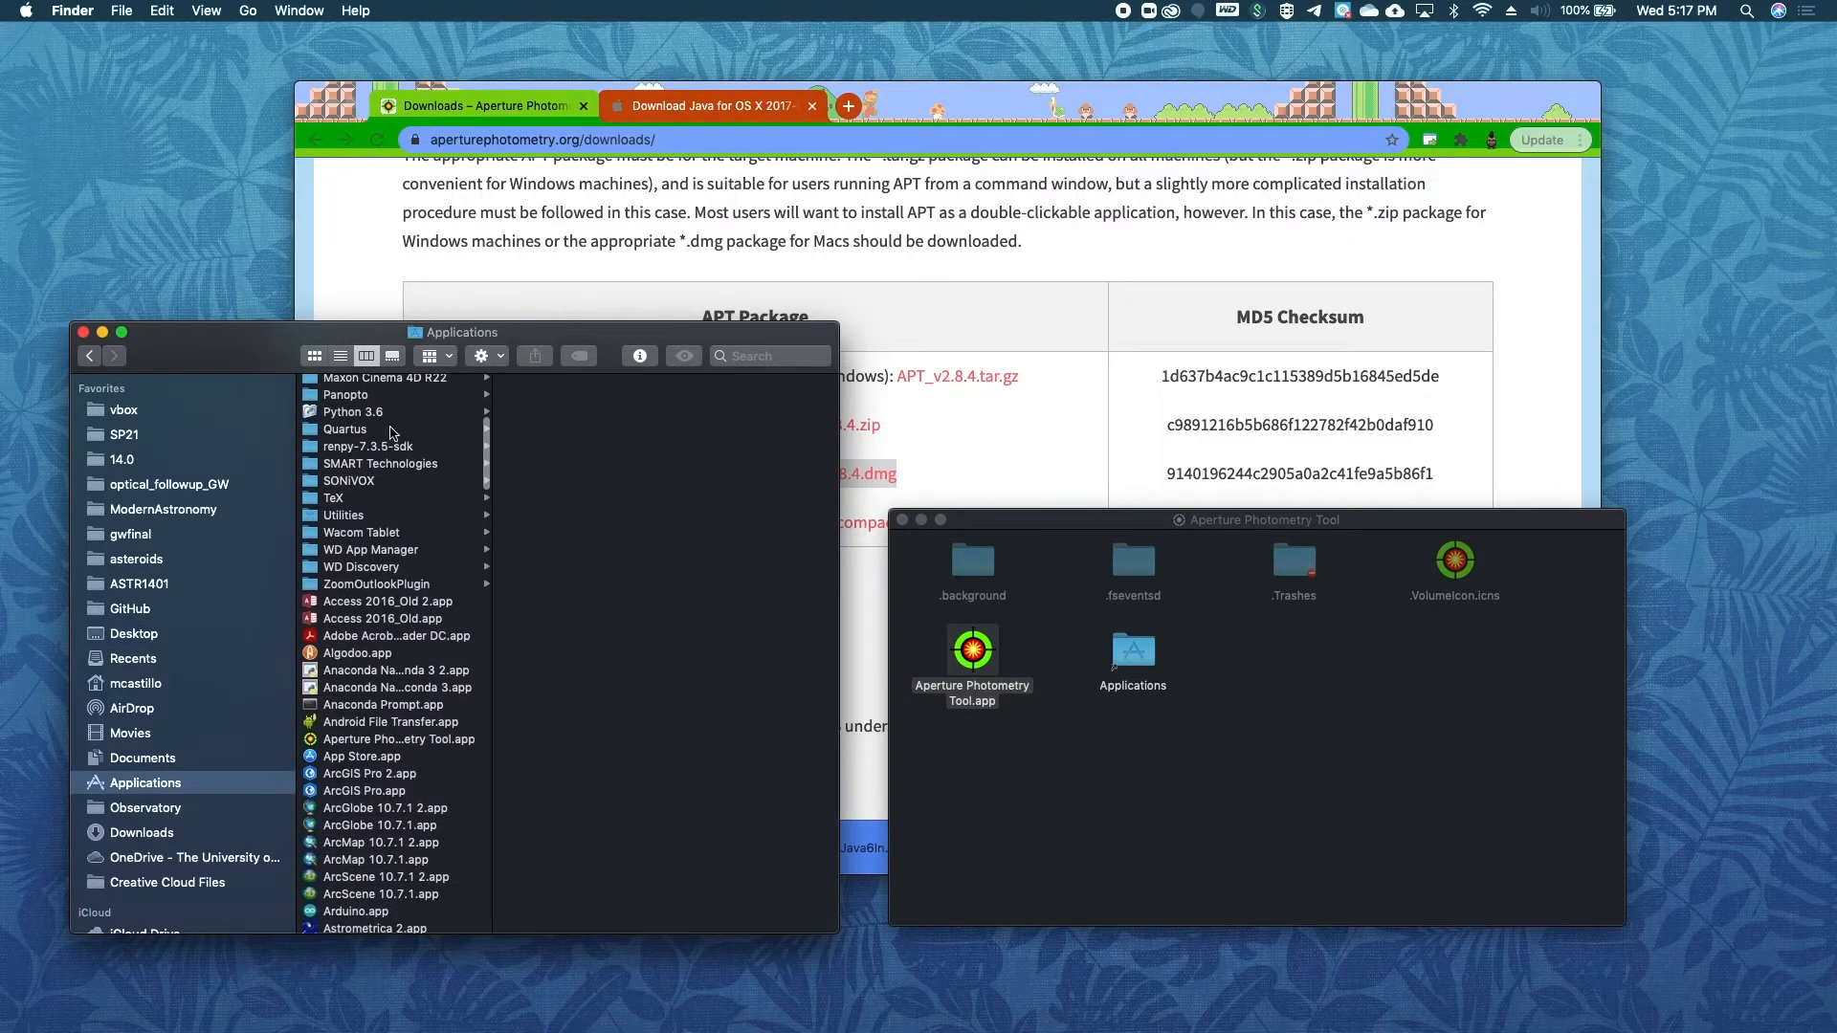
left_click(315, 355)
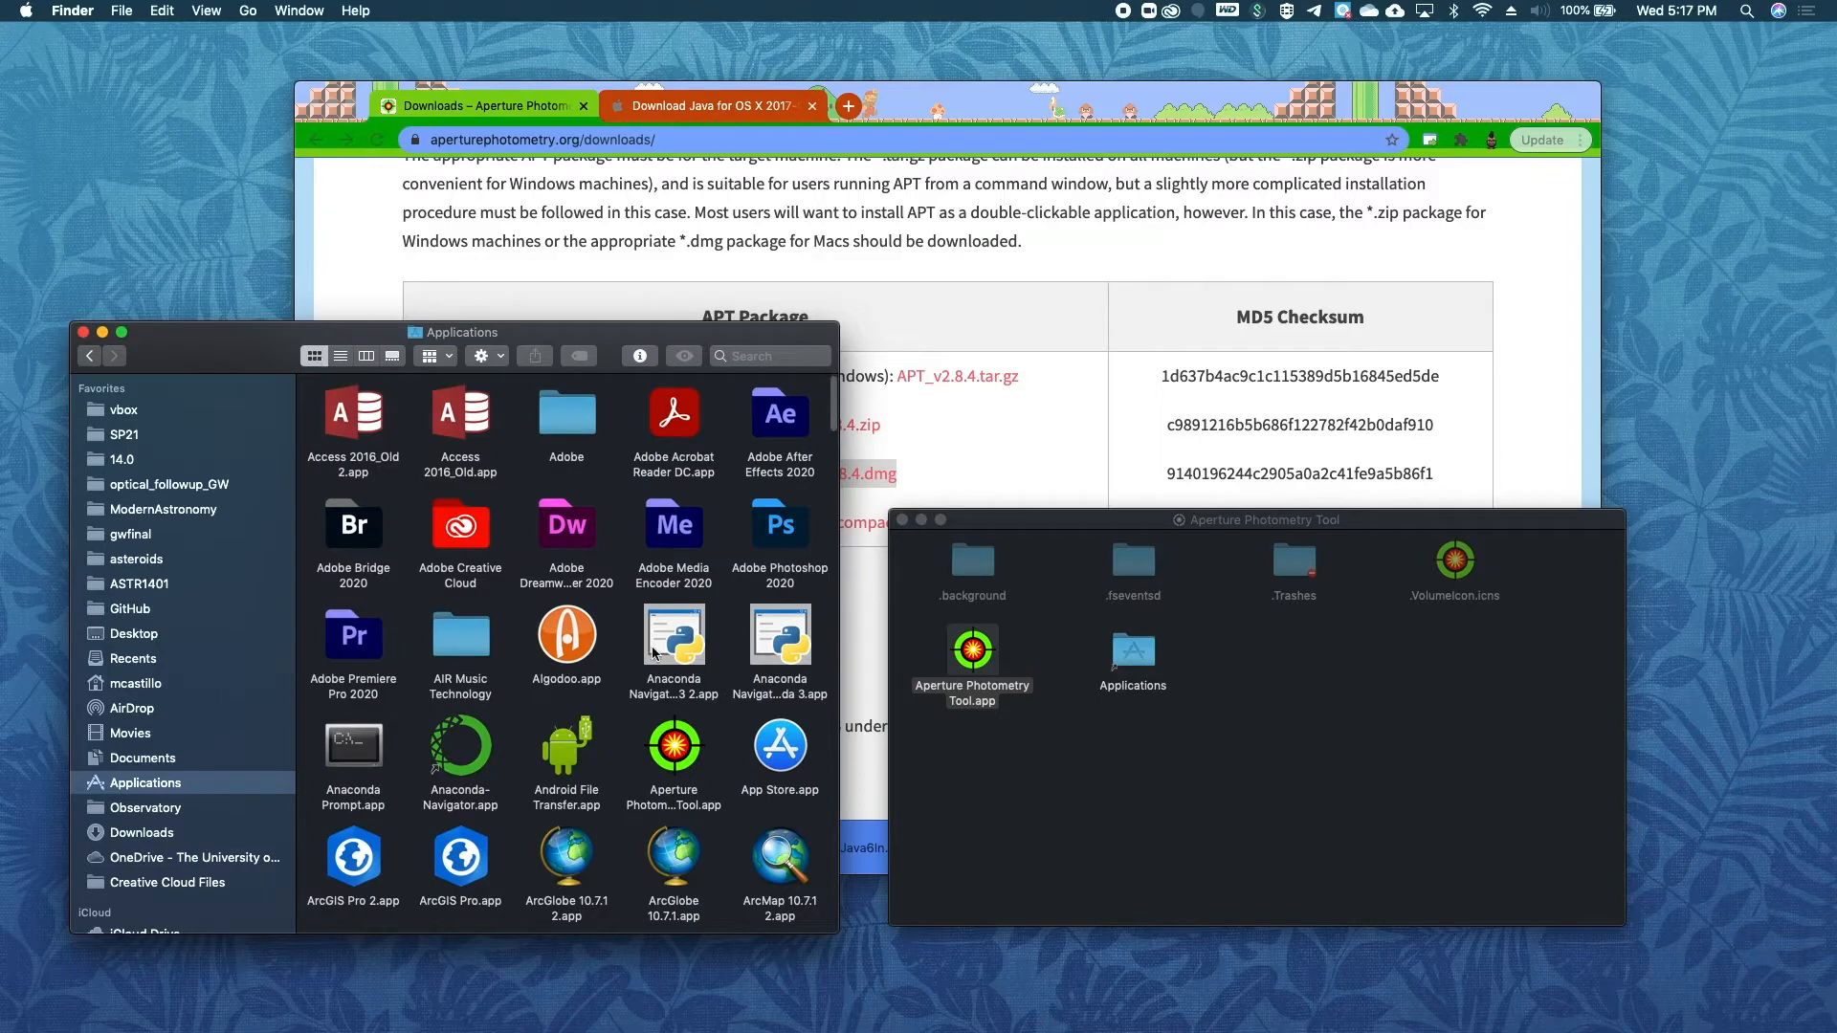
scroll(654, 651, "down", 1)
scroll(652, 648, "down", 2)
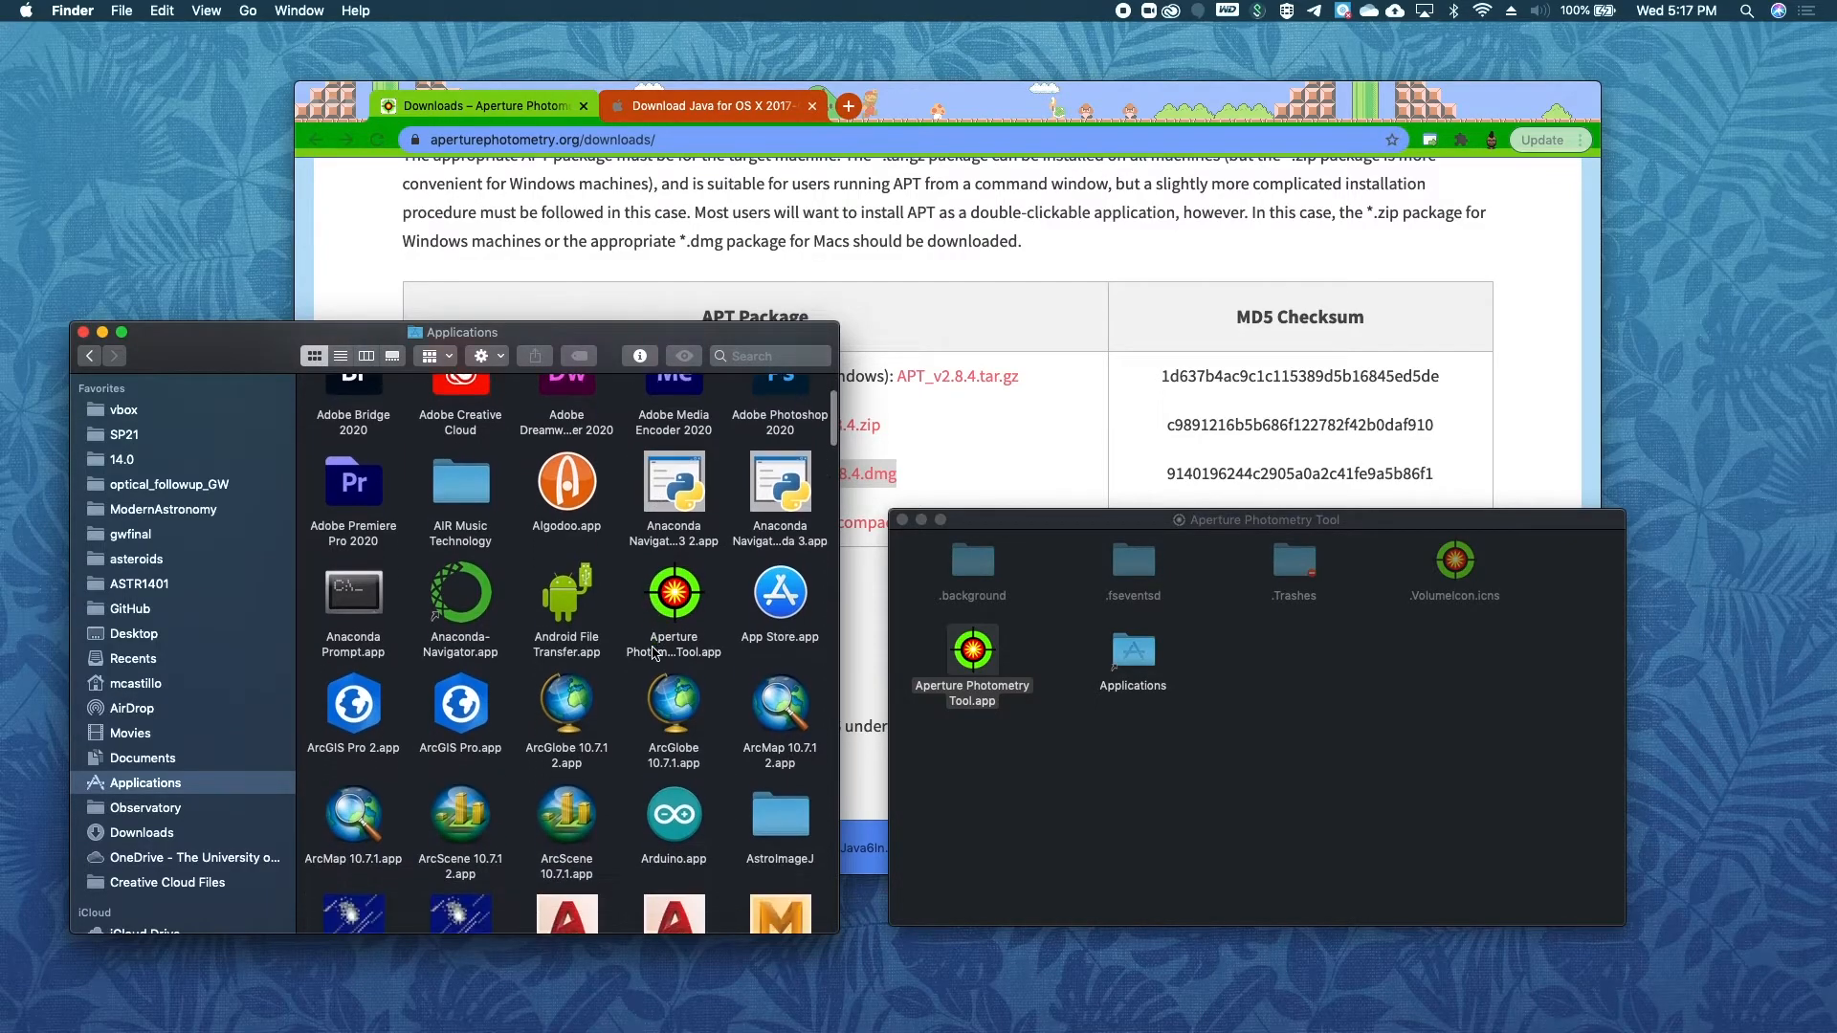
Step: Try to launch Aperture Photometry Tool.app from the Applications folder, choosing Cancel instead of moving it to the Trash
left_click(679, 595)
double_click(684, 595)
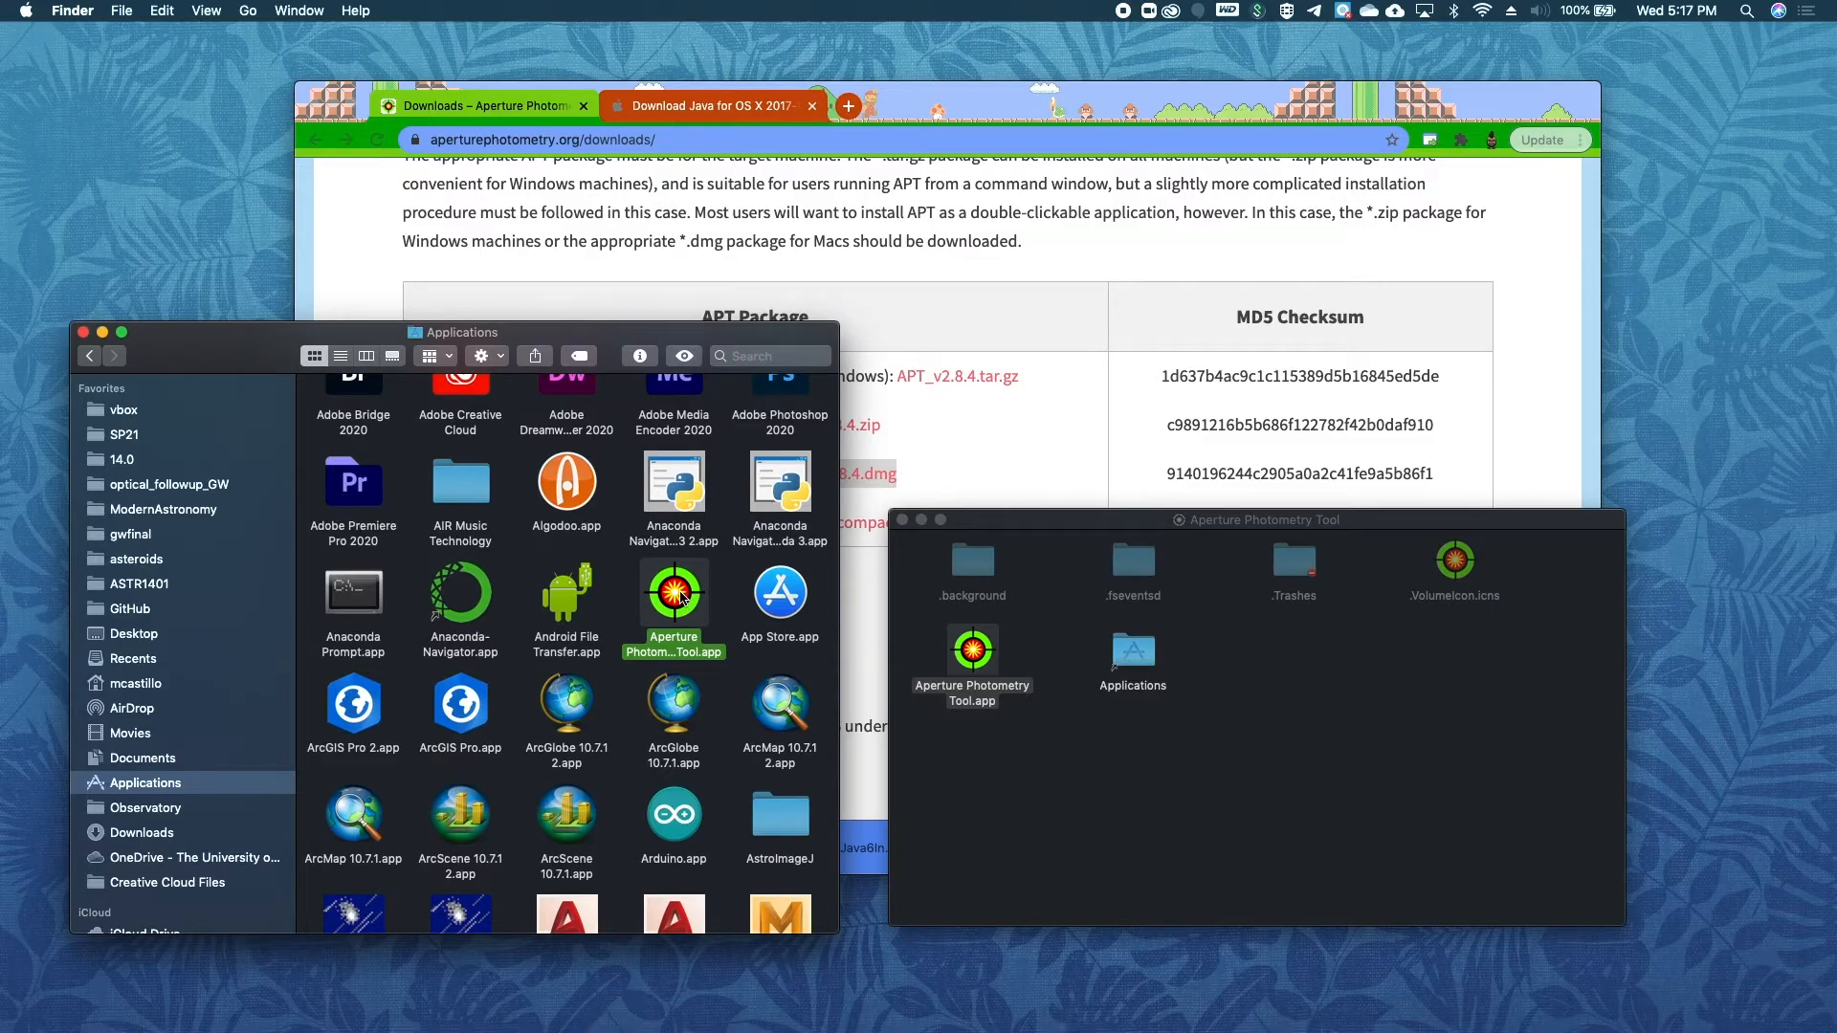
double_click(683, 595)
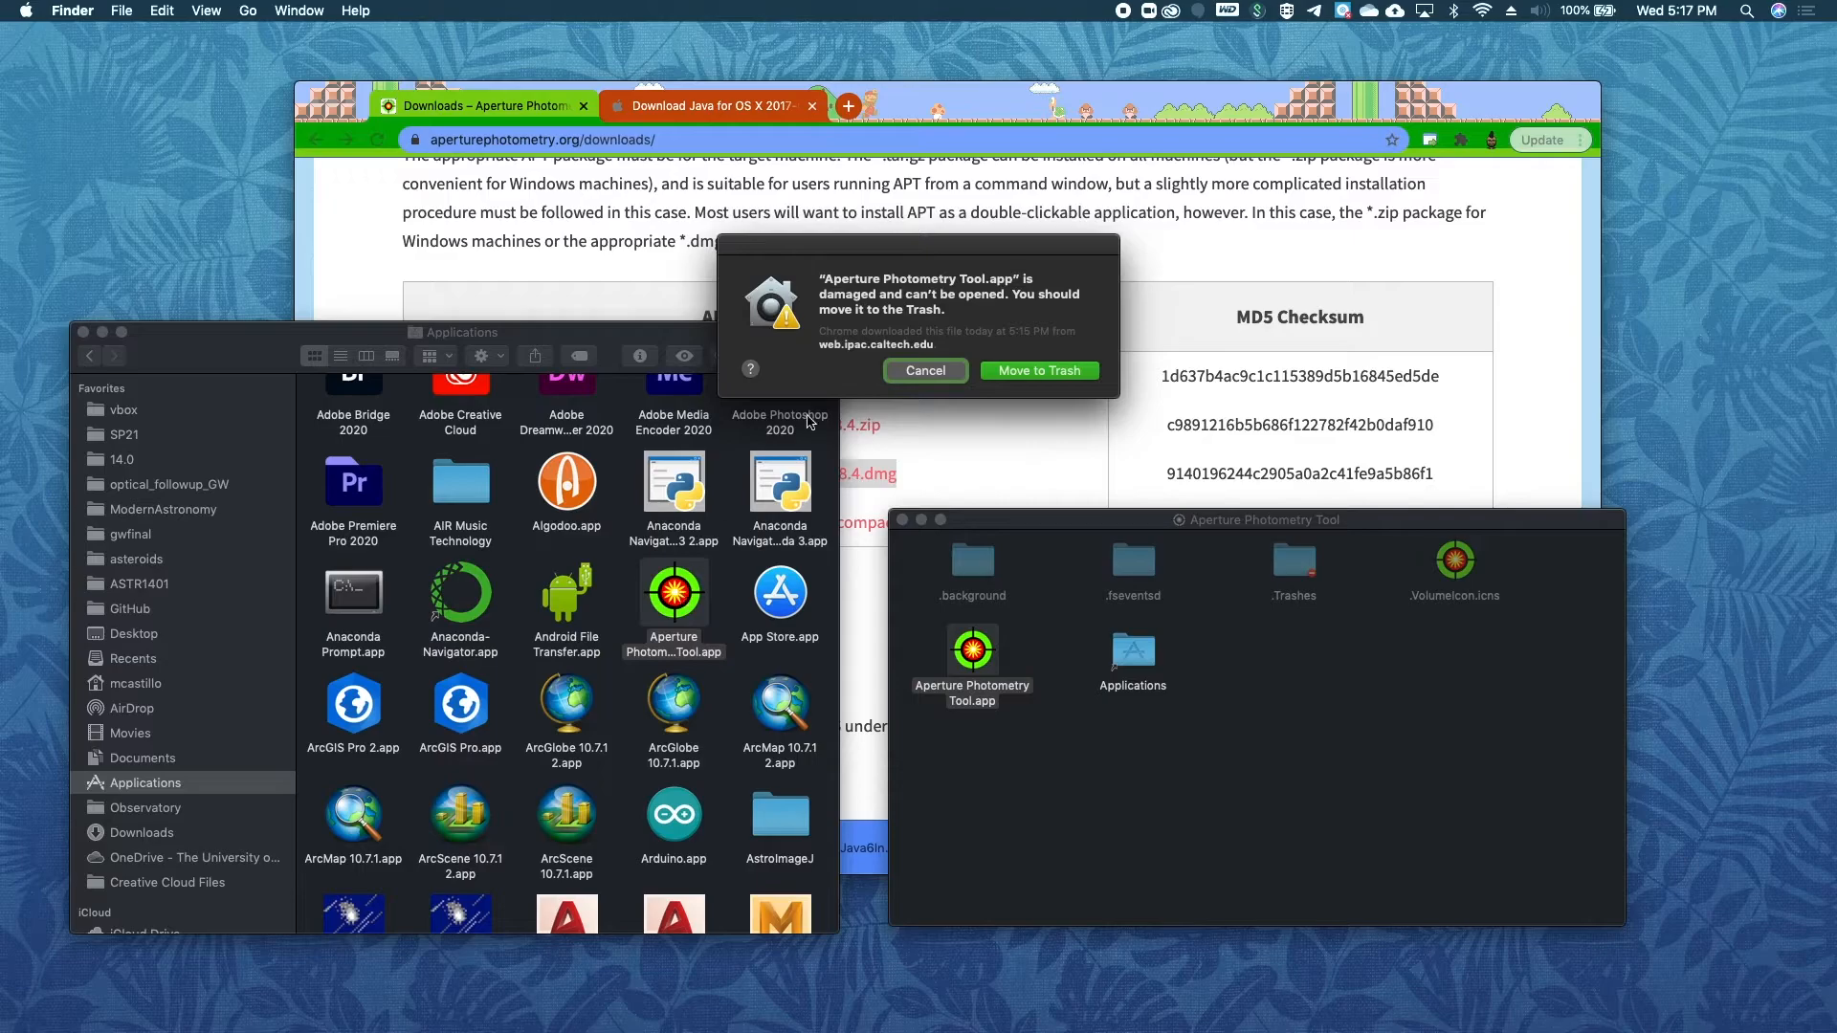
left_click(925, 372)
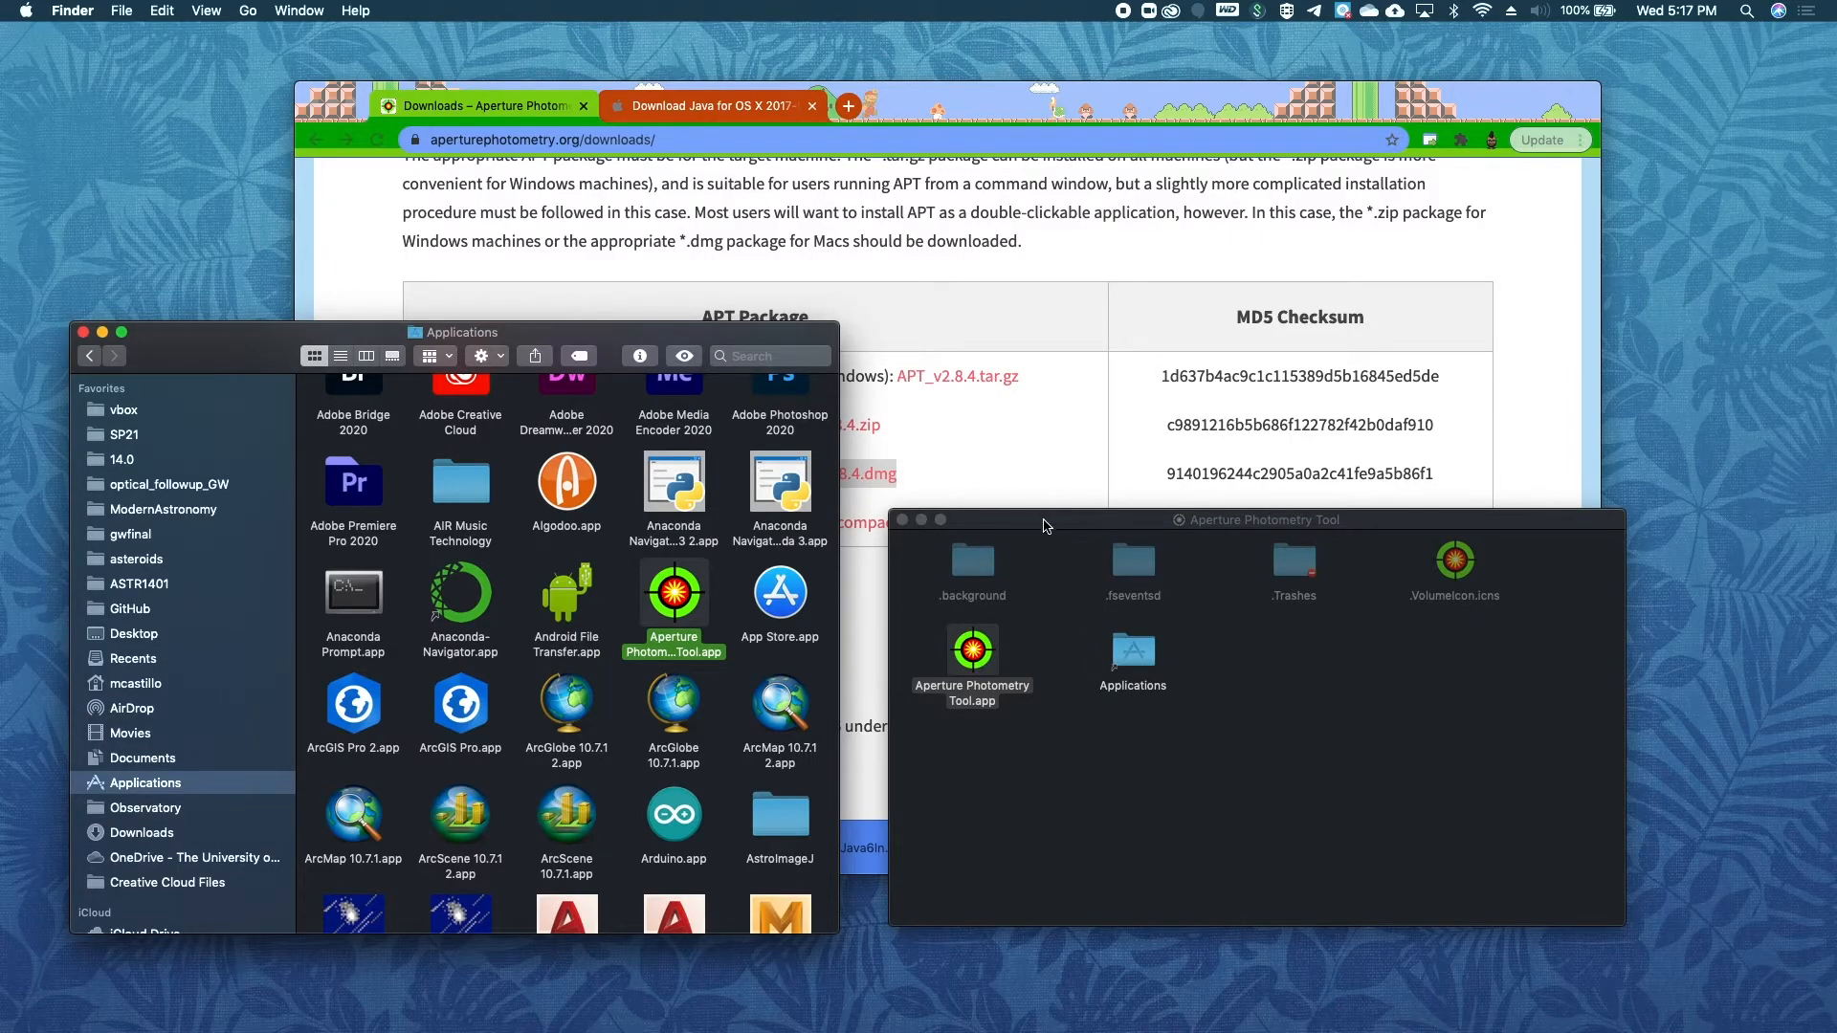
Step: Close the disk image window and eject the Aperture Photometry Tool and Java for macOS 2017-001 volumes
left_click_drag(1043, 527, 1040, 485)
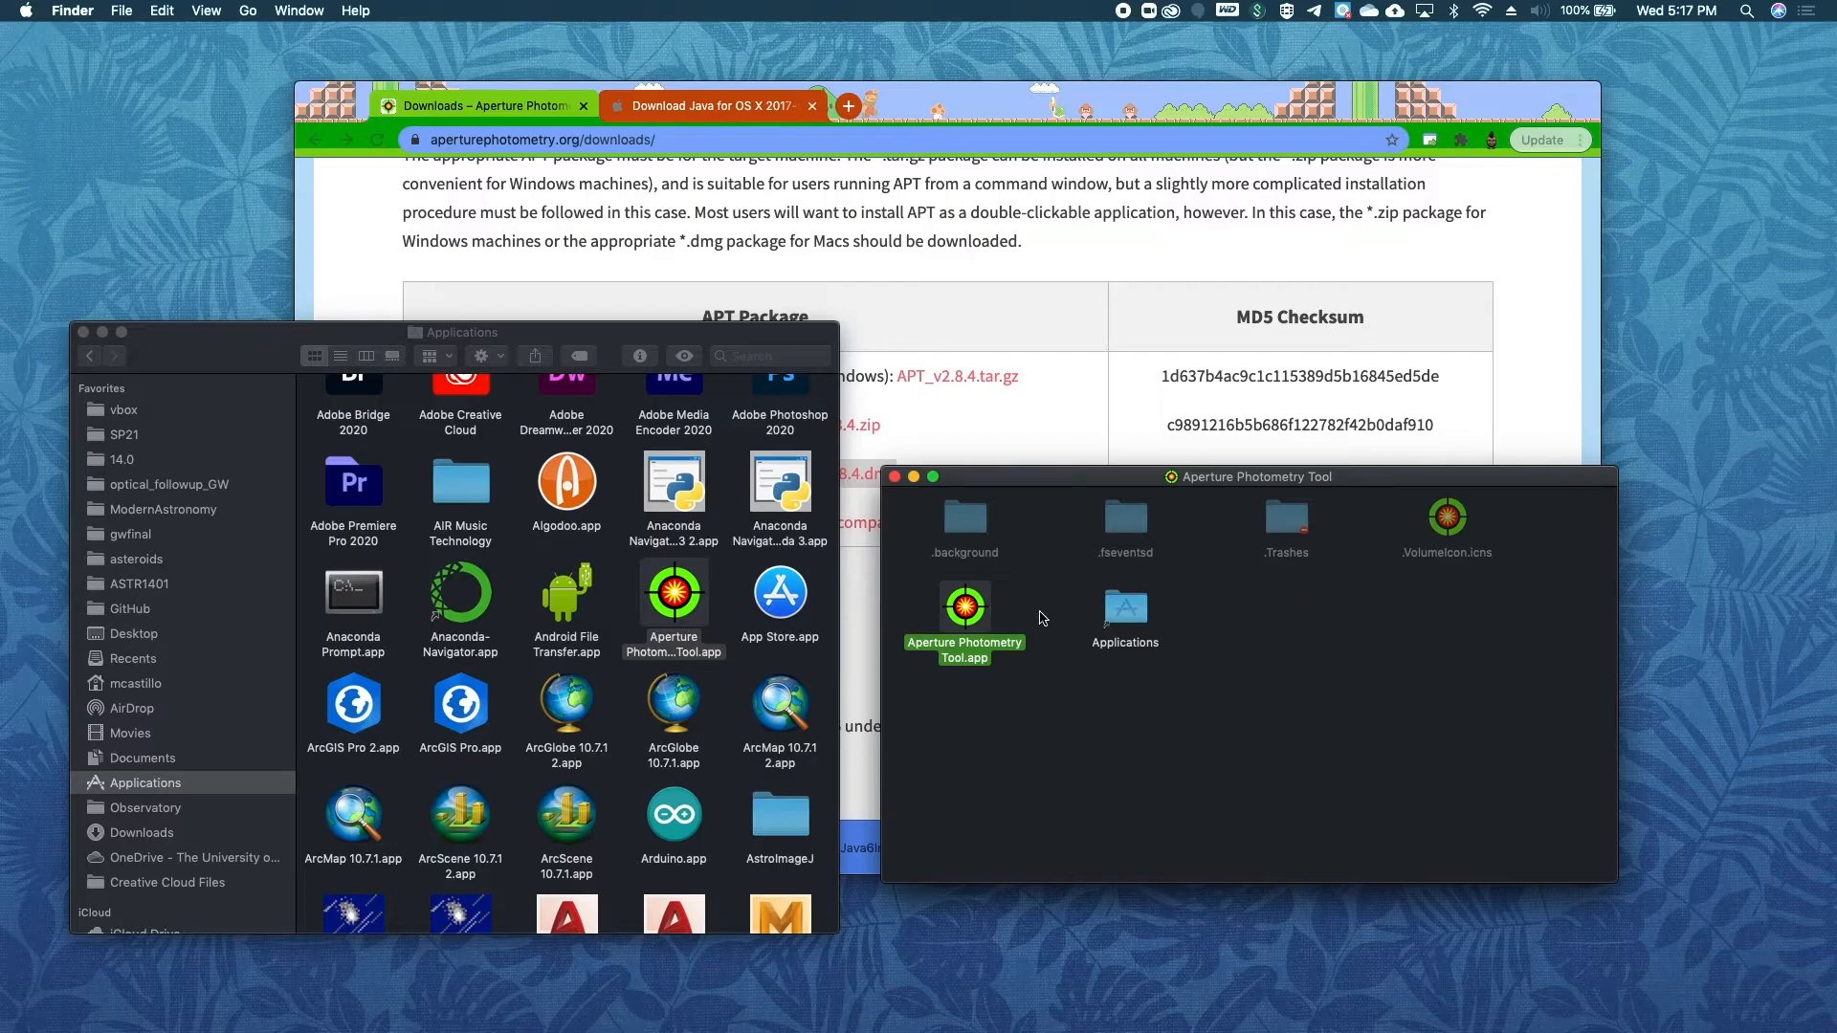
left_click(895, 477)
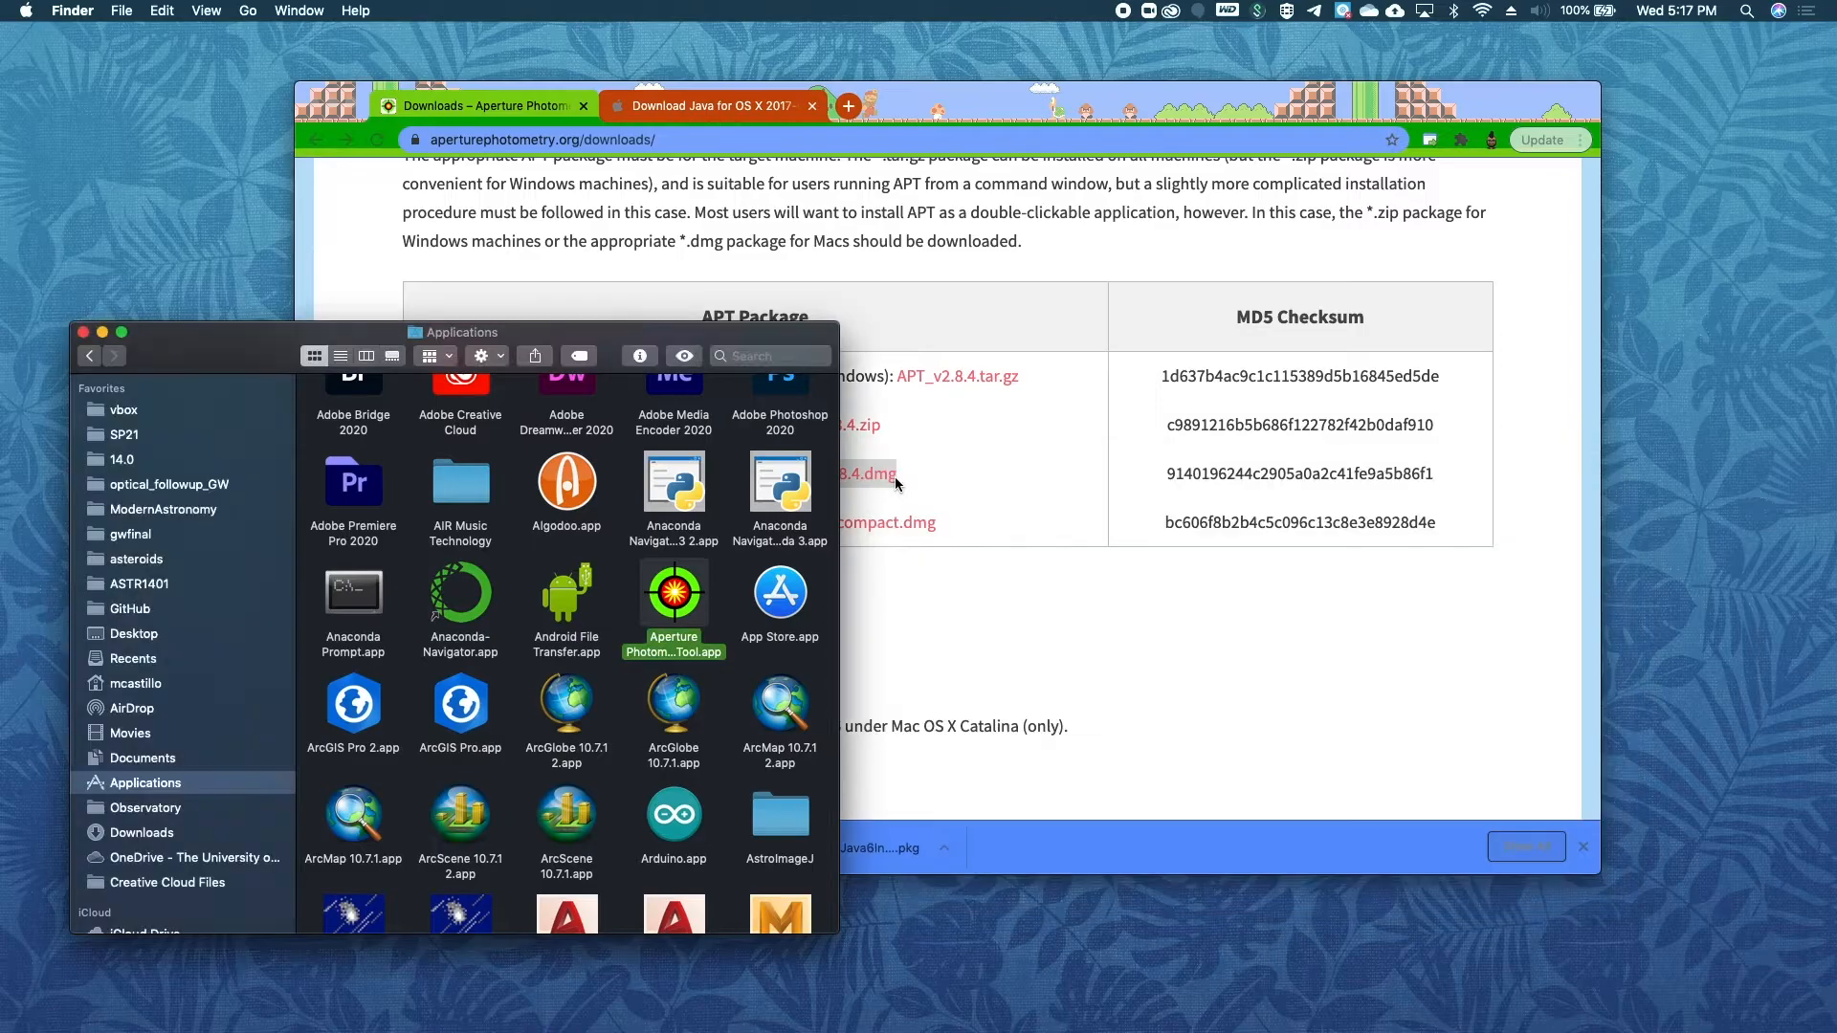
left_click_drag(240, 355, 390, 311)
scroll(342, 572, "down", 5)
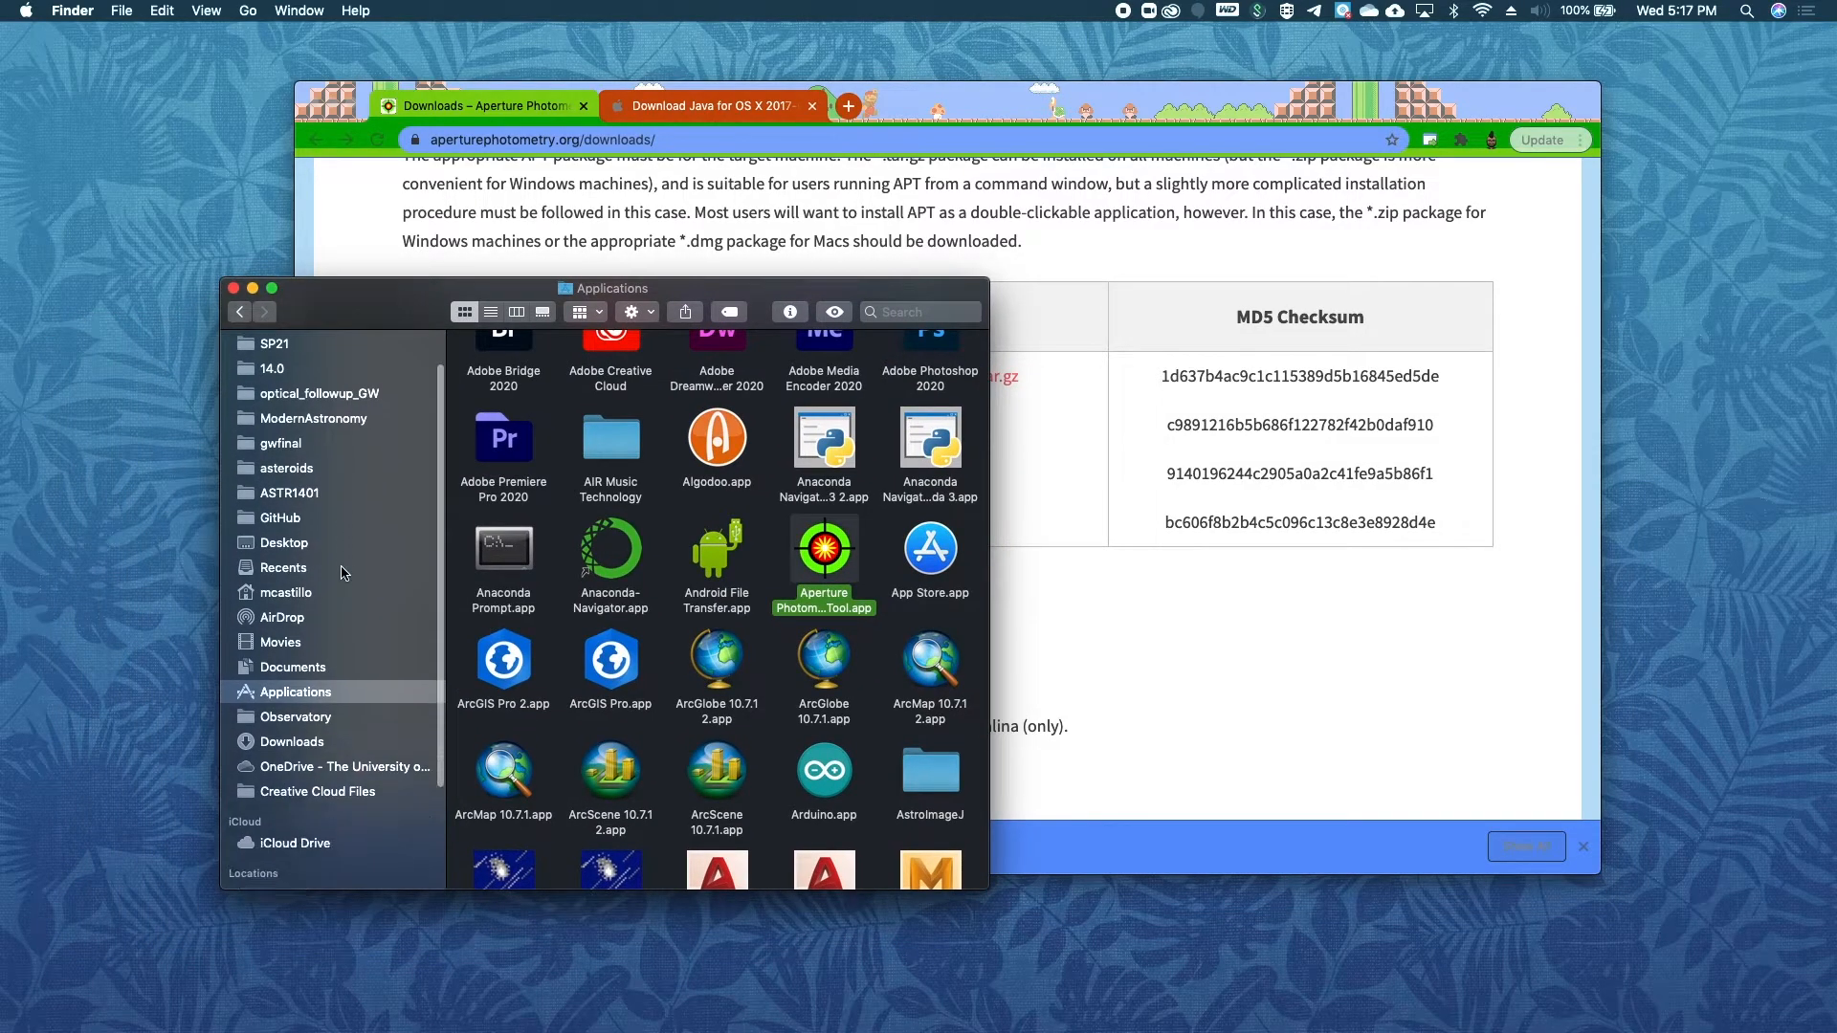
scroll(343, 572, "down", 2)
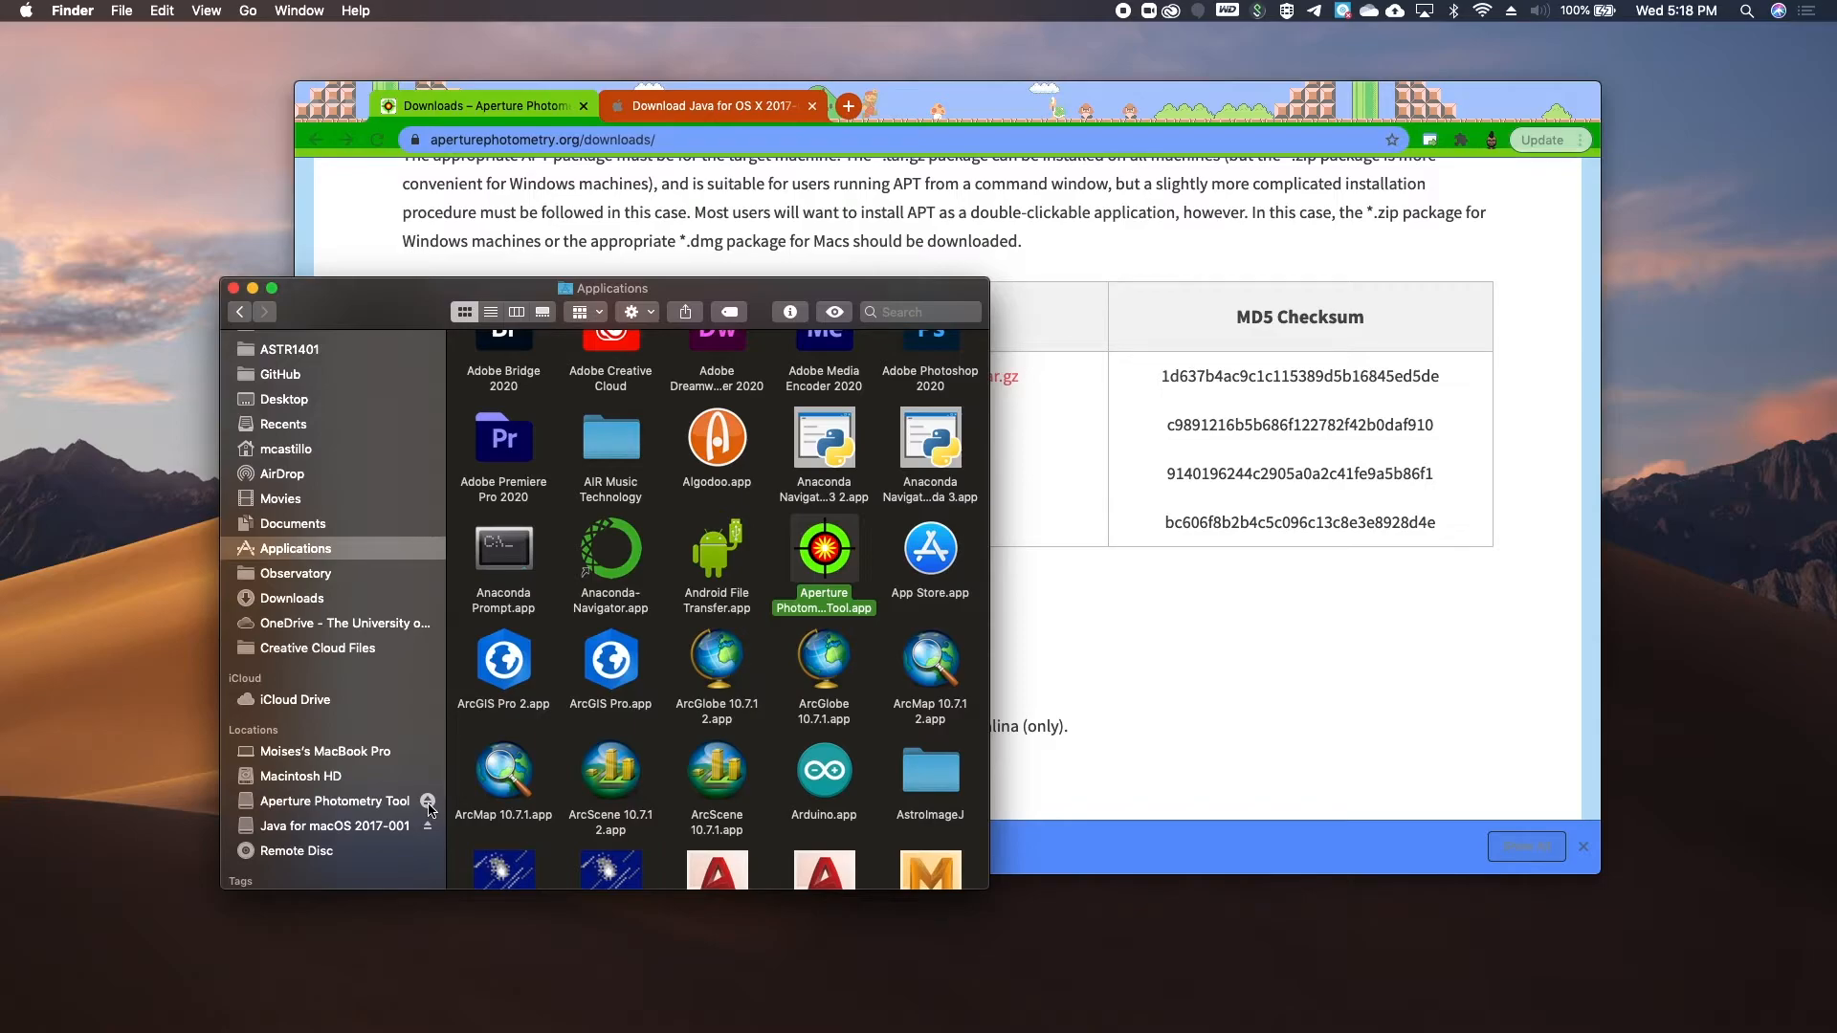
left_click(428, 802)
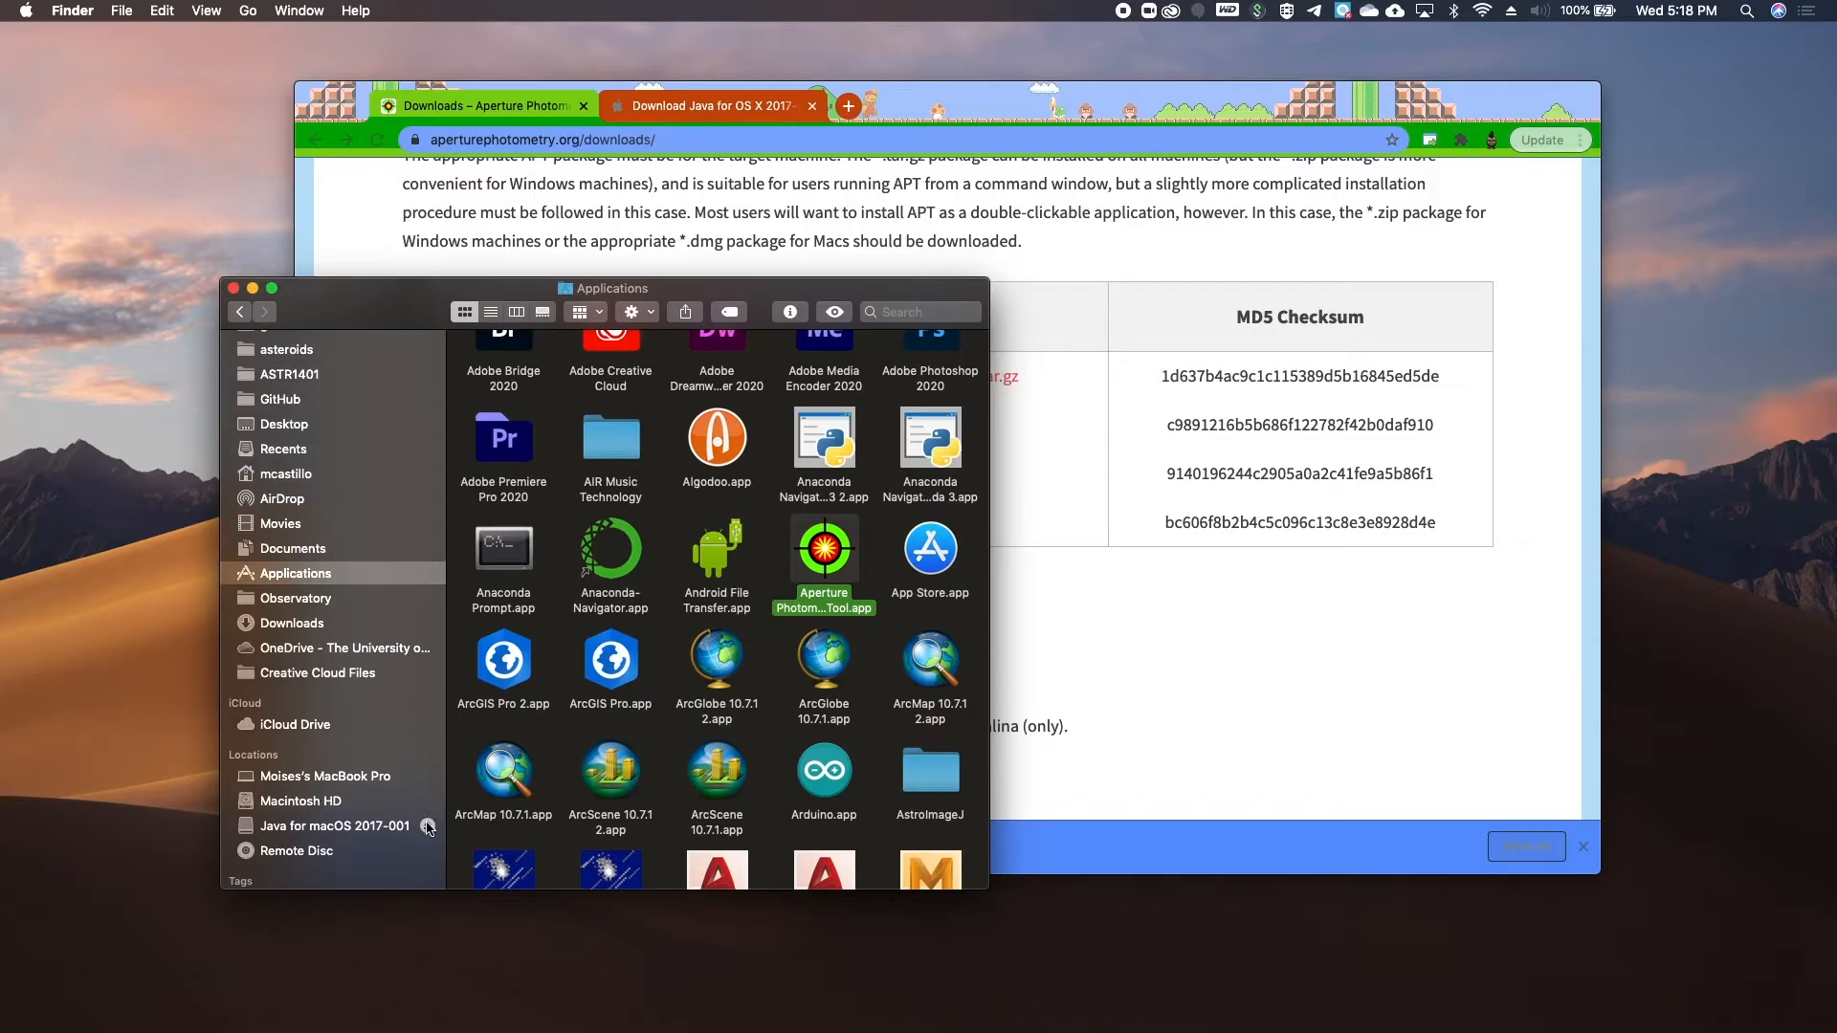
left_click(427, 826)
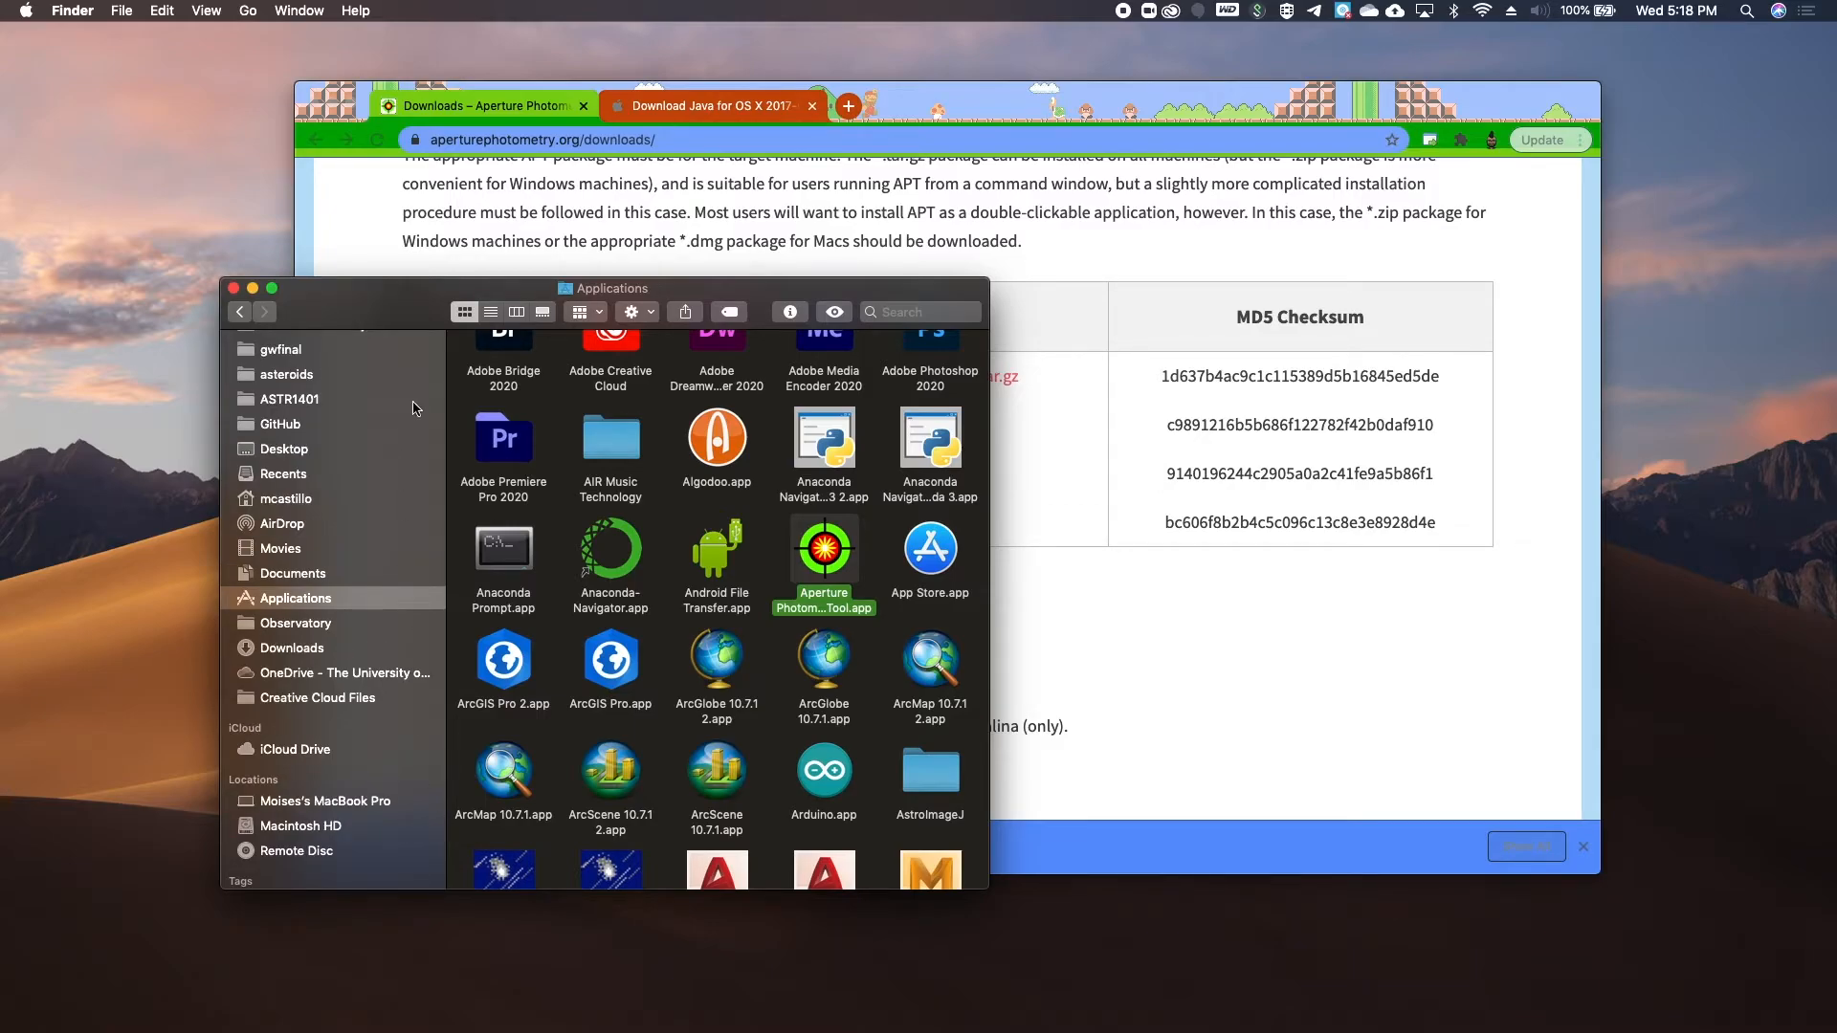
Step: Try launching Aperture Photometry Tool.app once more, cancel moving it to the Trash, and return to the downloads page in Chrome
left_click_drag(363, 305, 247, 311)
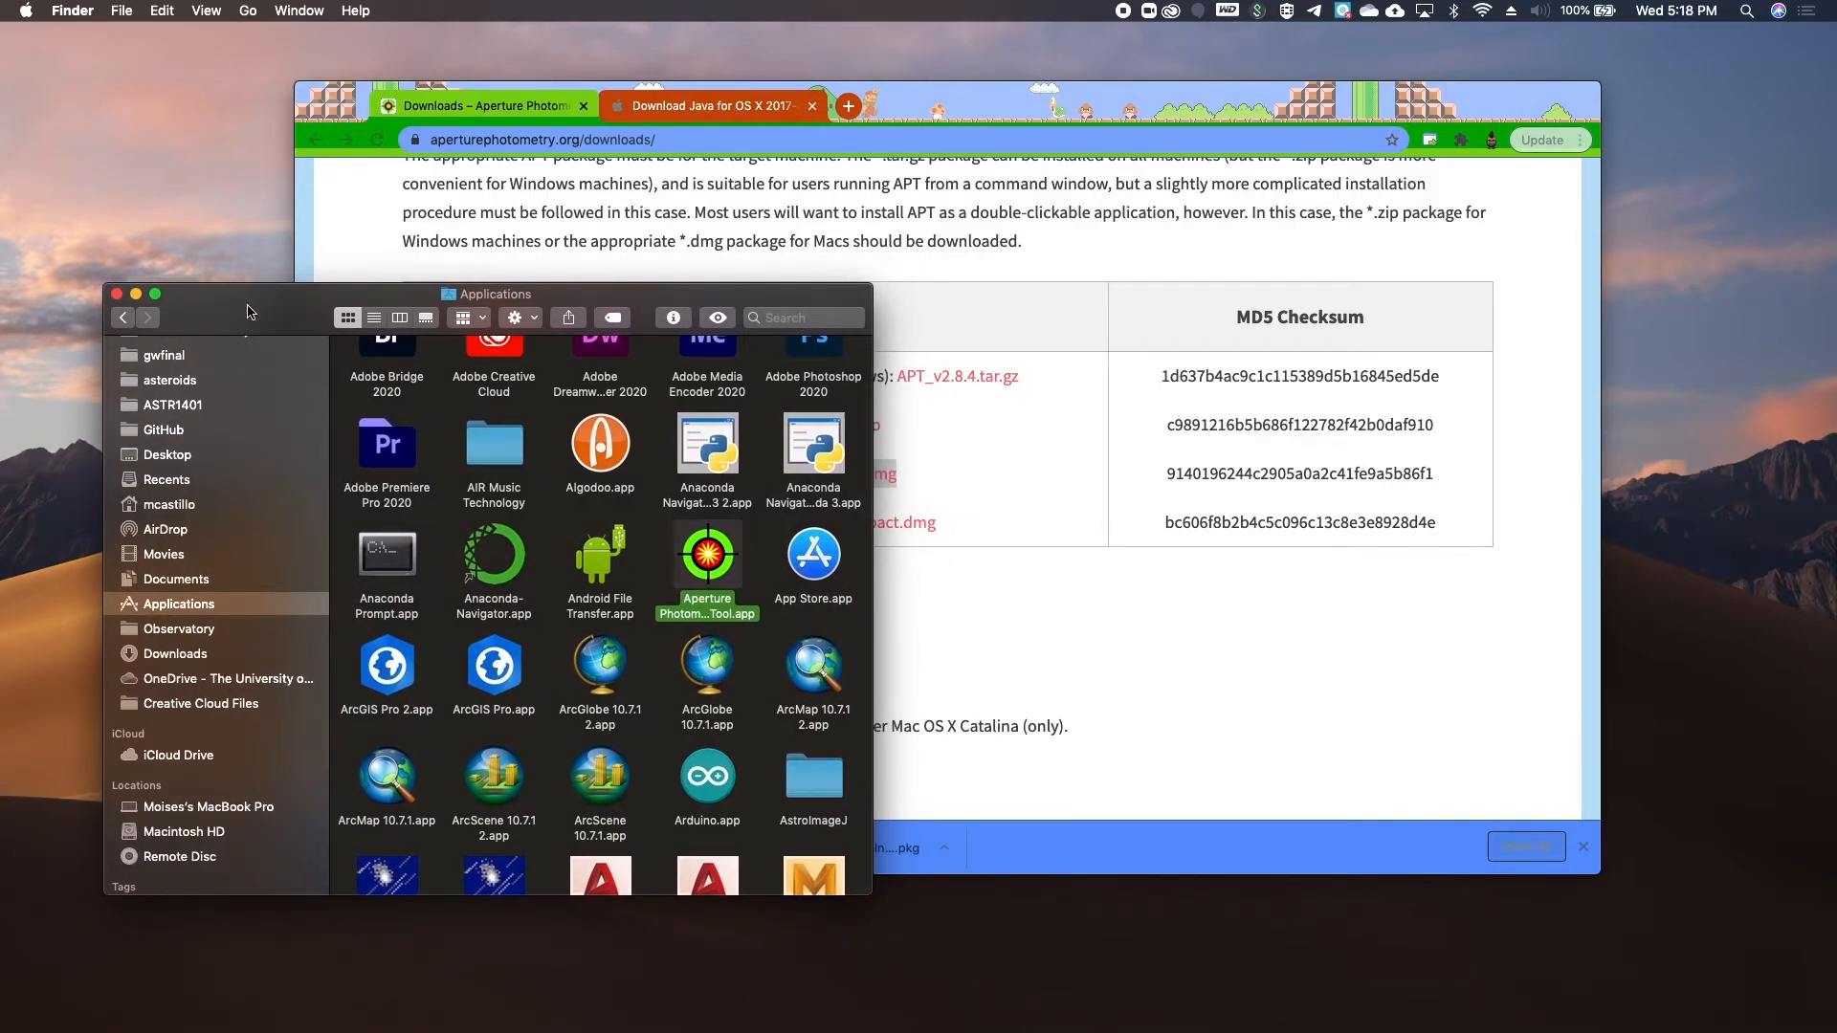
double_click(723, 558)
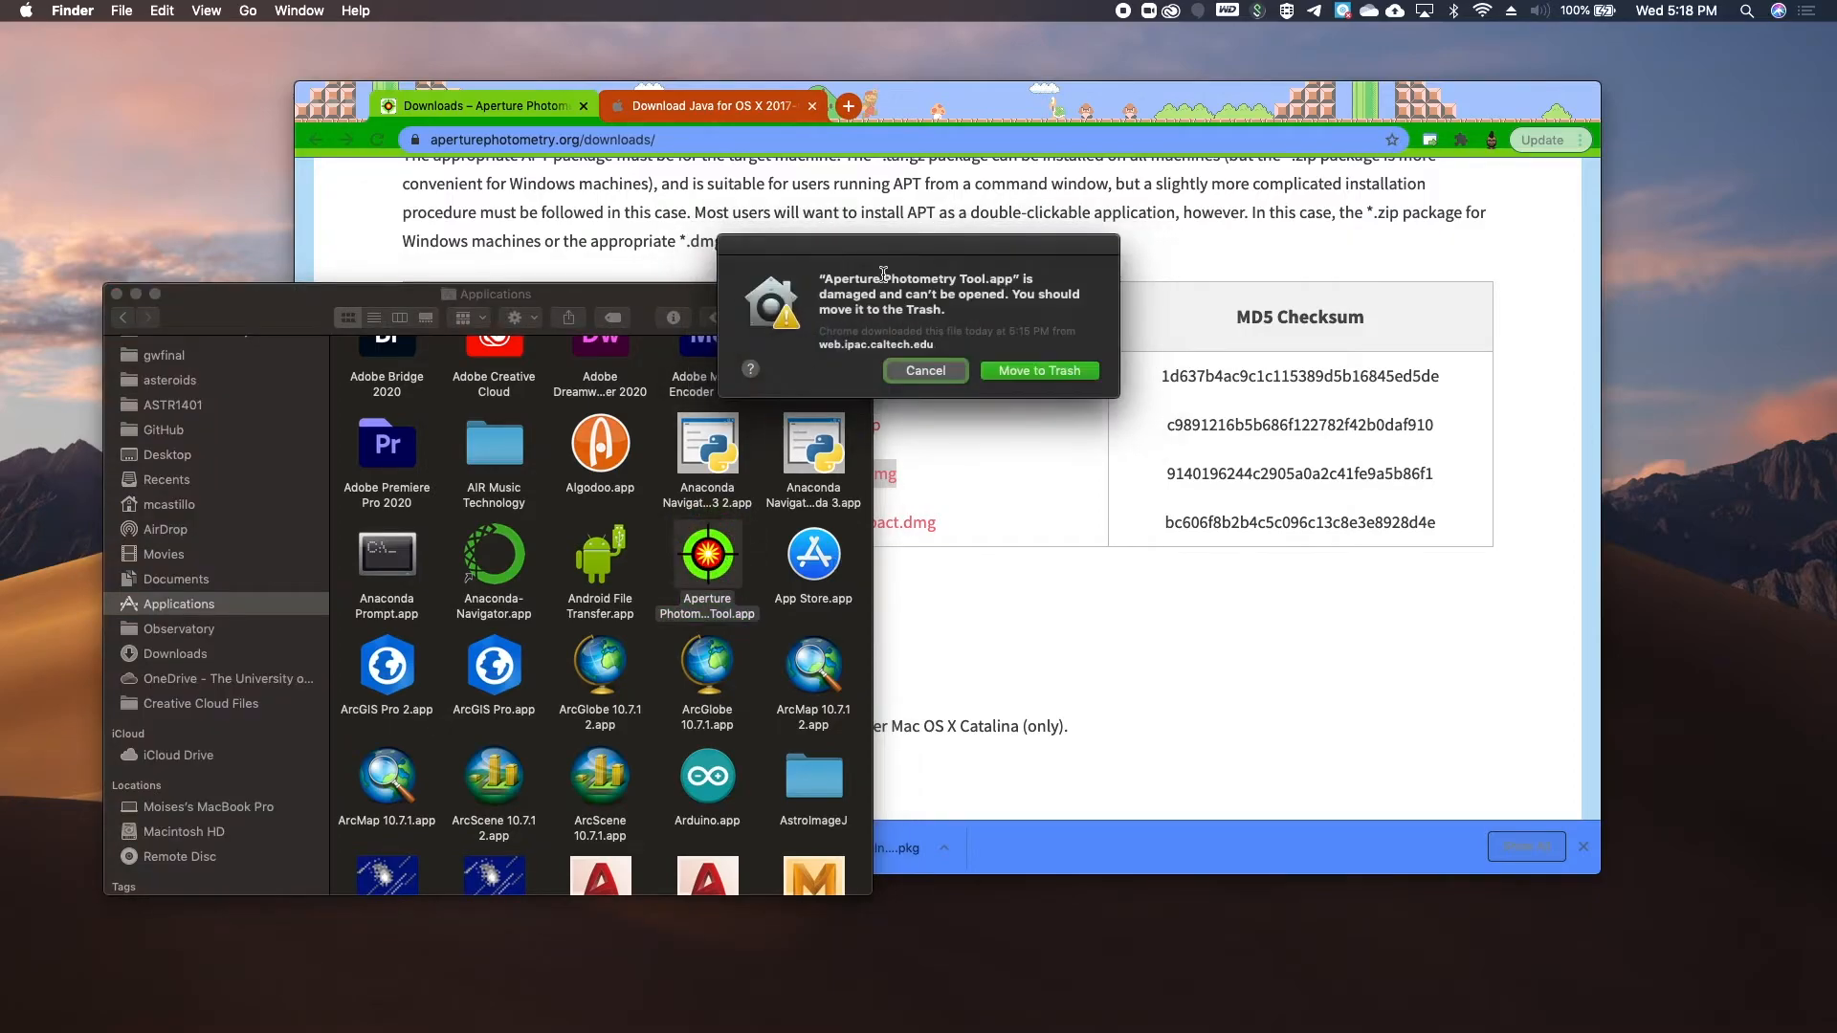
left_click(950, 374)
left_click(983, 571)
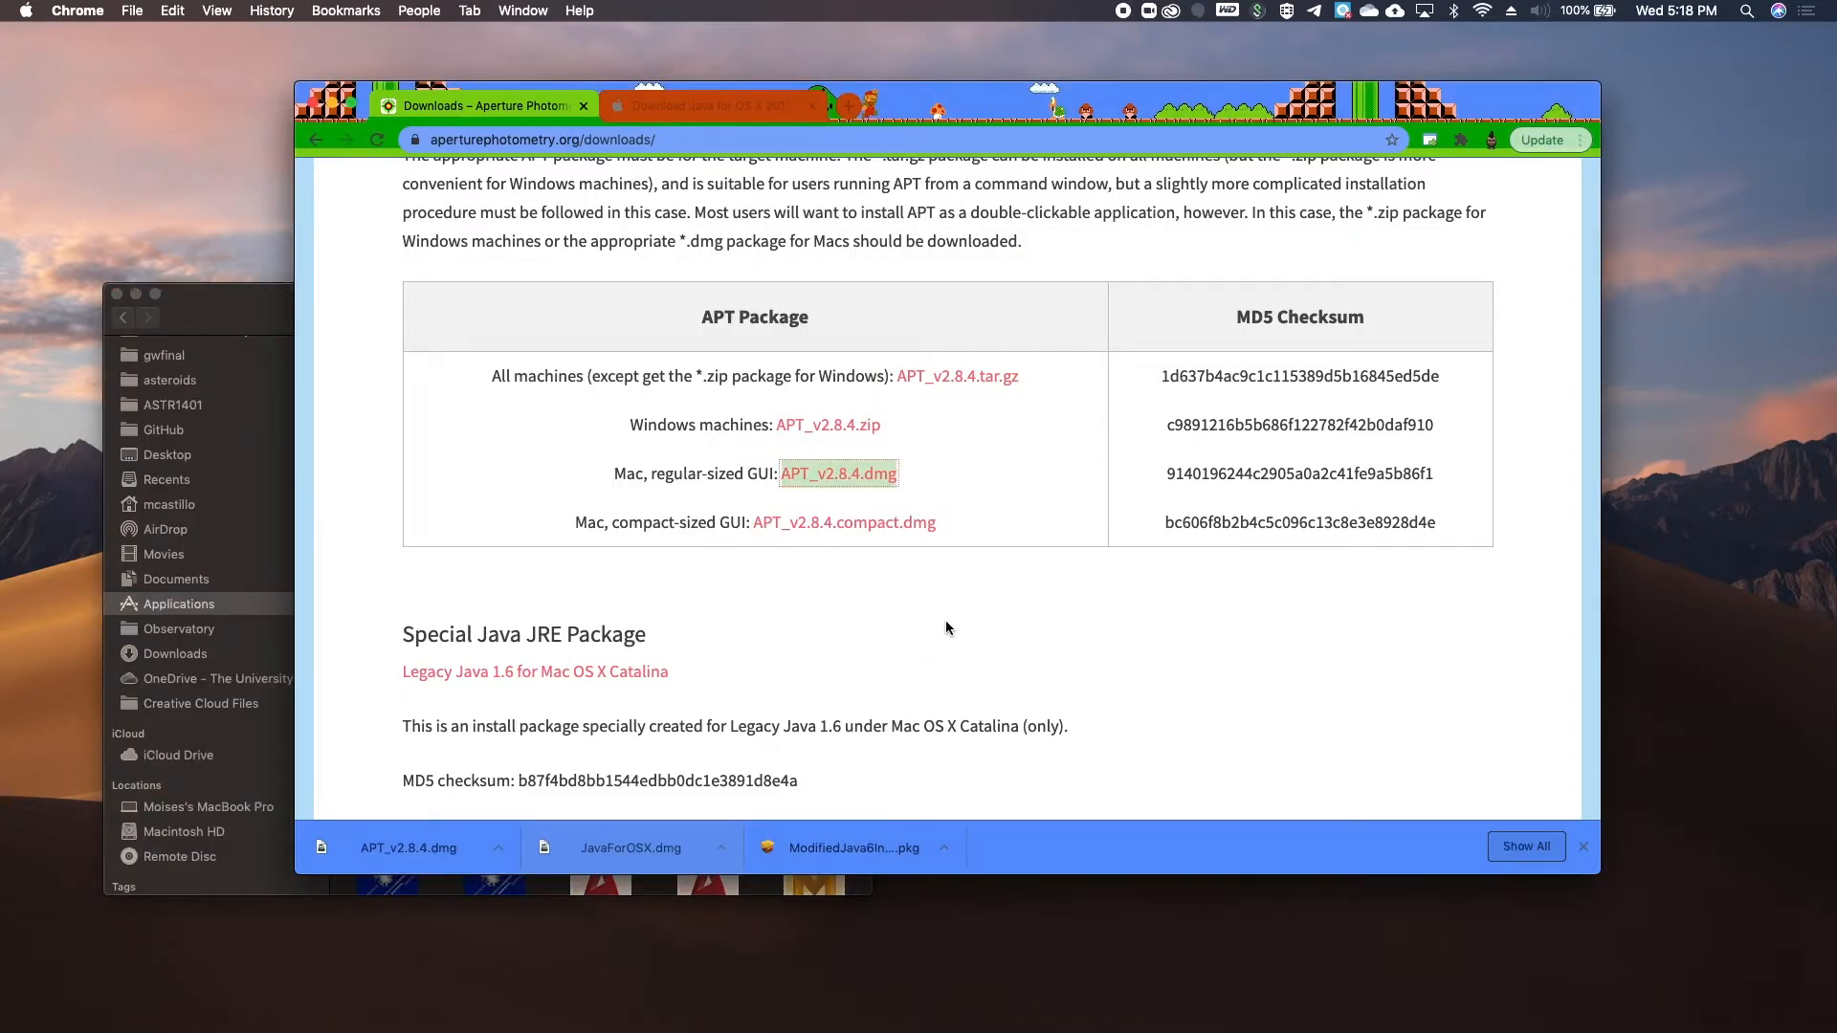
Step: Open the site's FAQs page and copy the sudo xattr command that removes the com.apple.quarantine attribute from Aperture Photometry Tool.app
scroll(945, 628, "up", 5)
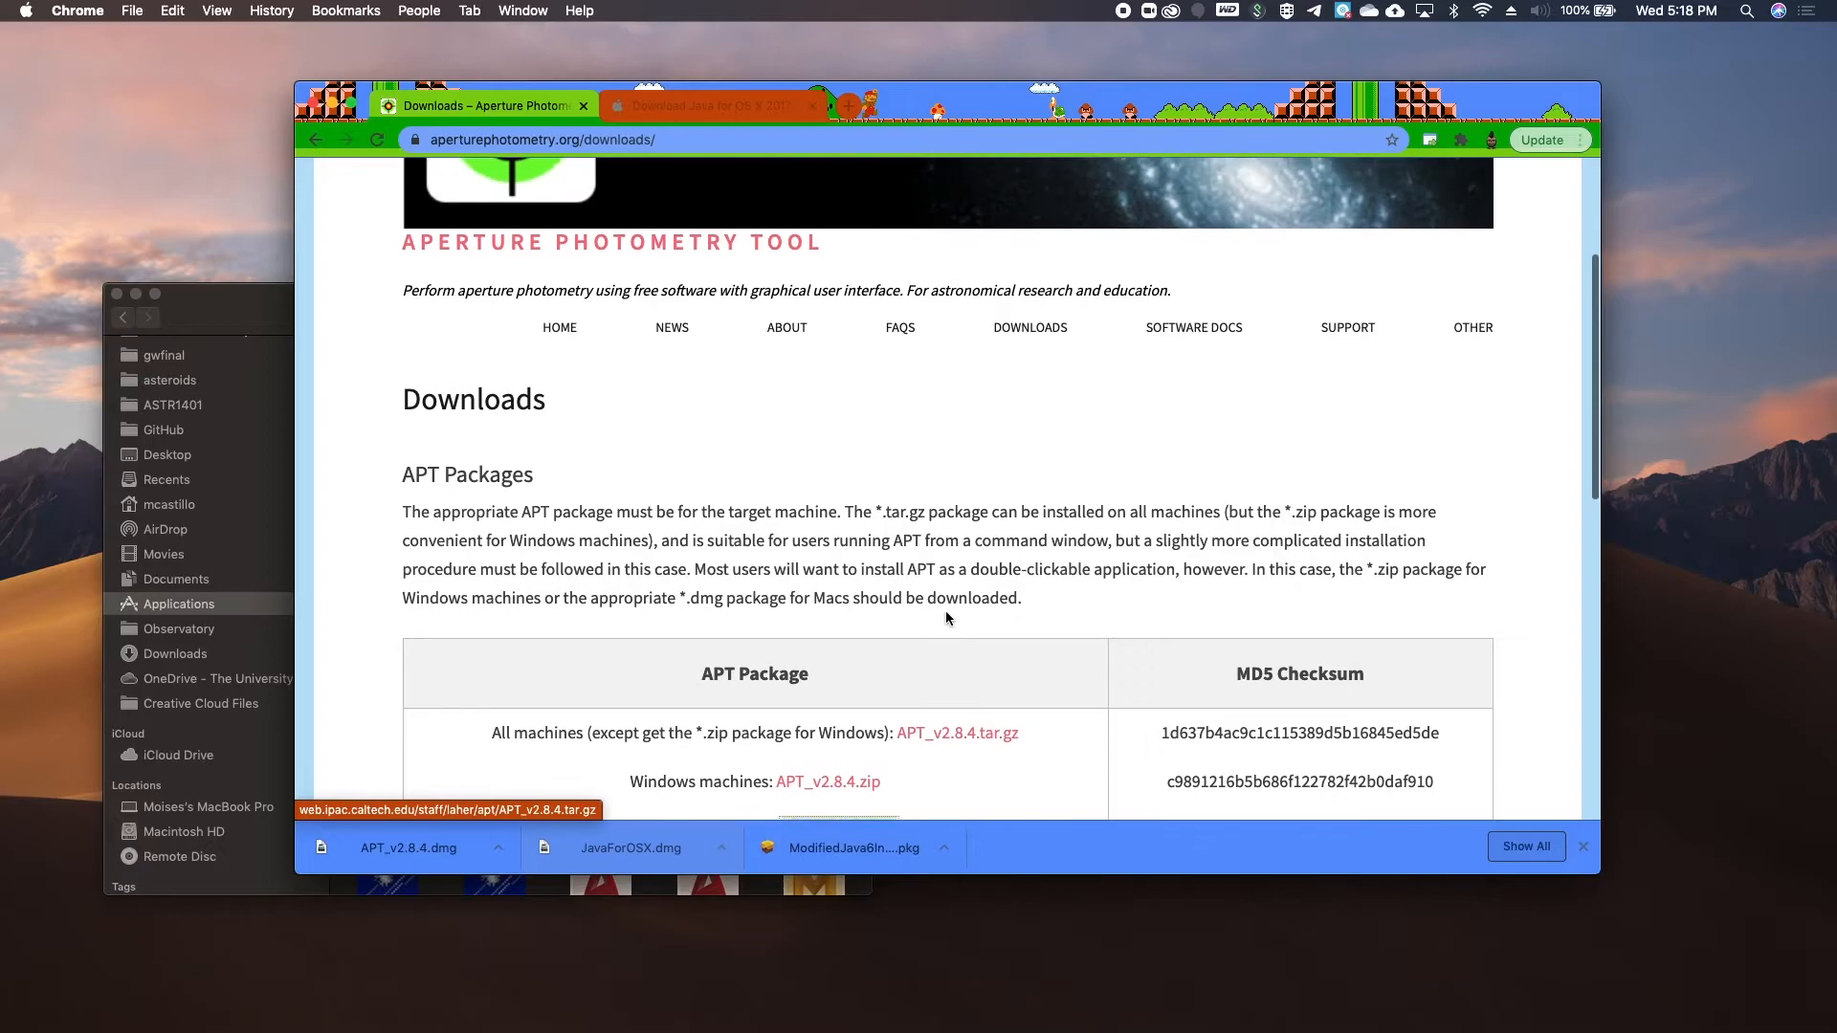
left_click(901, 330)
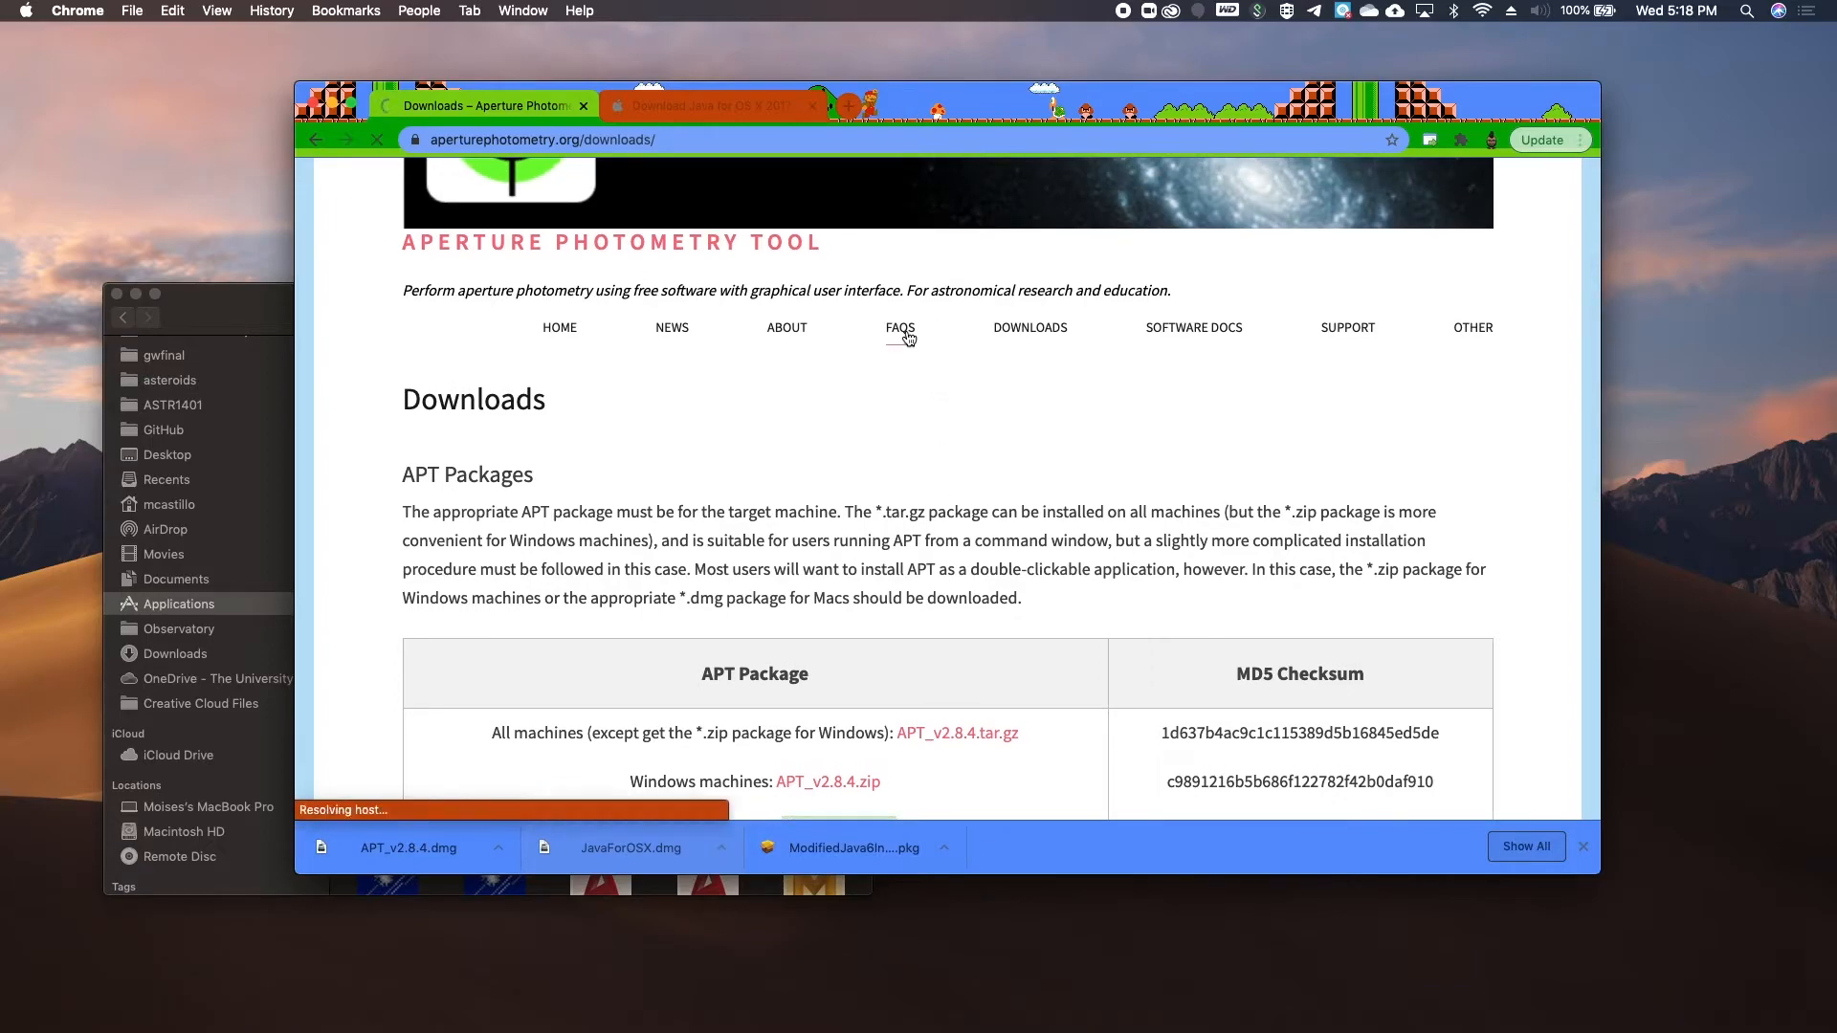
scroll(1002, 556, "down", 5)
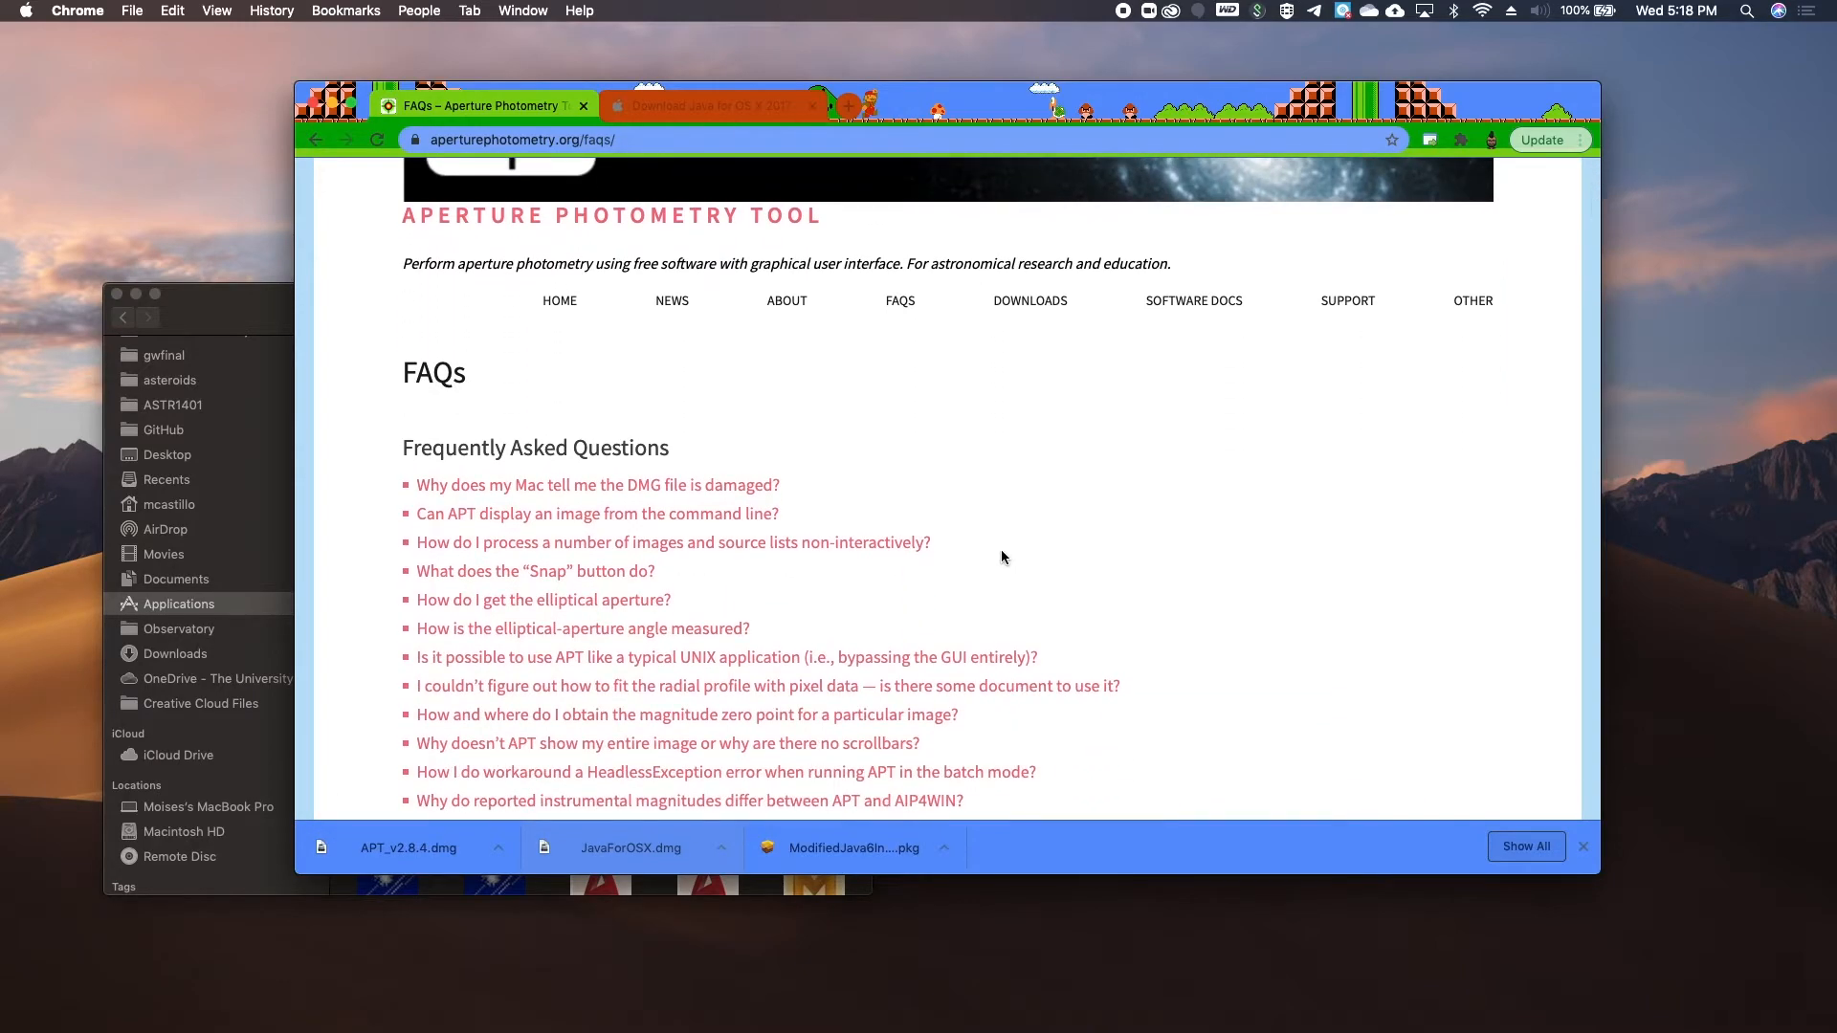
scroll(964, 467, "down", 20)
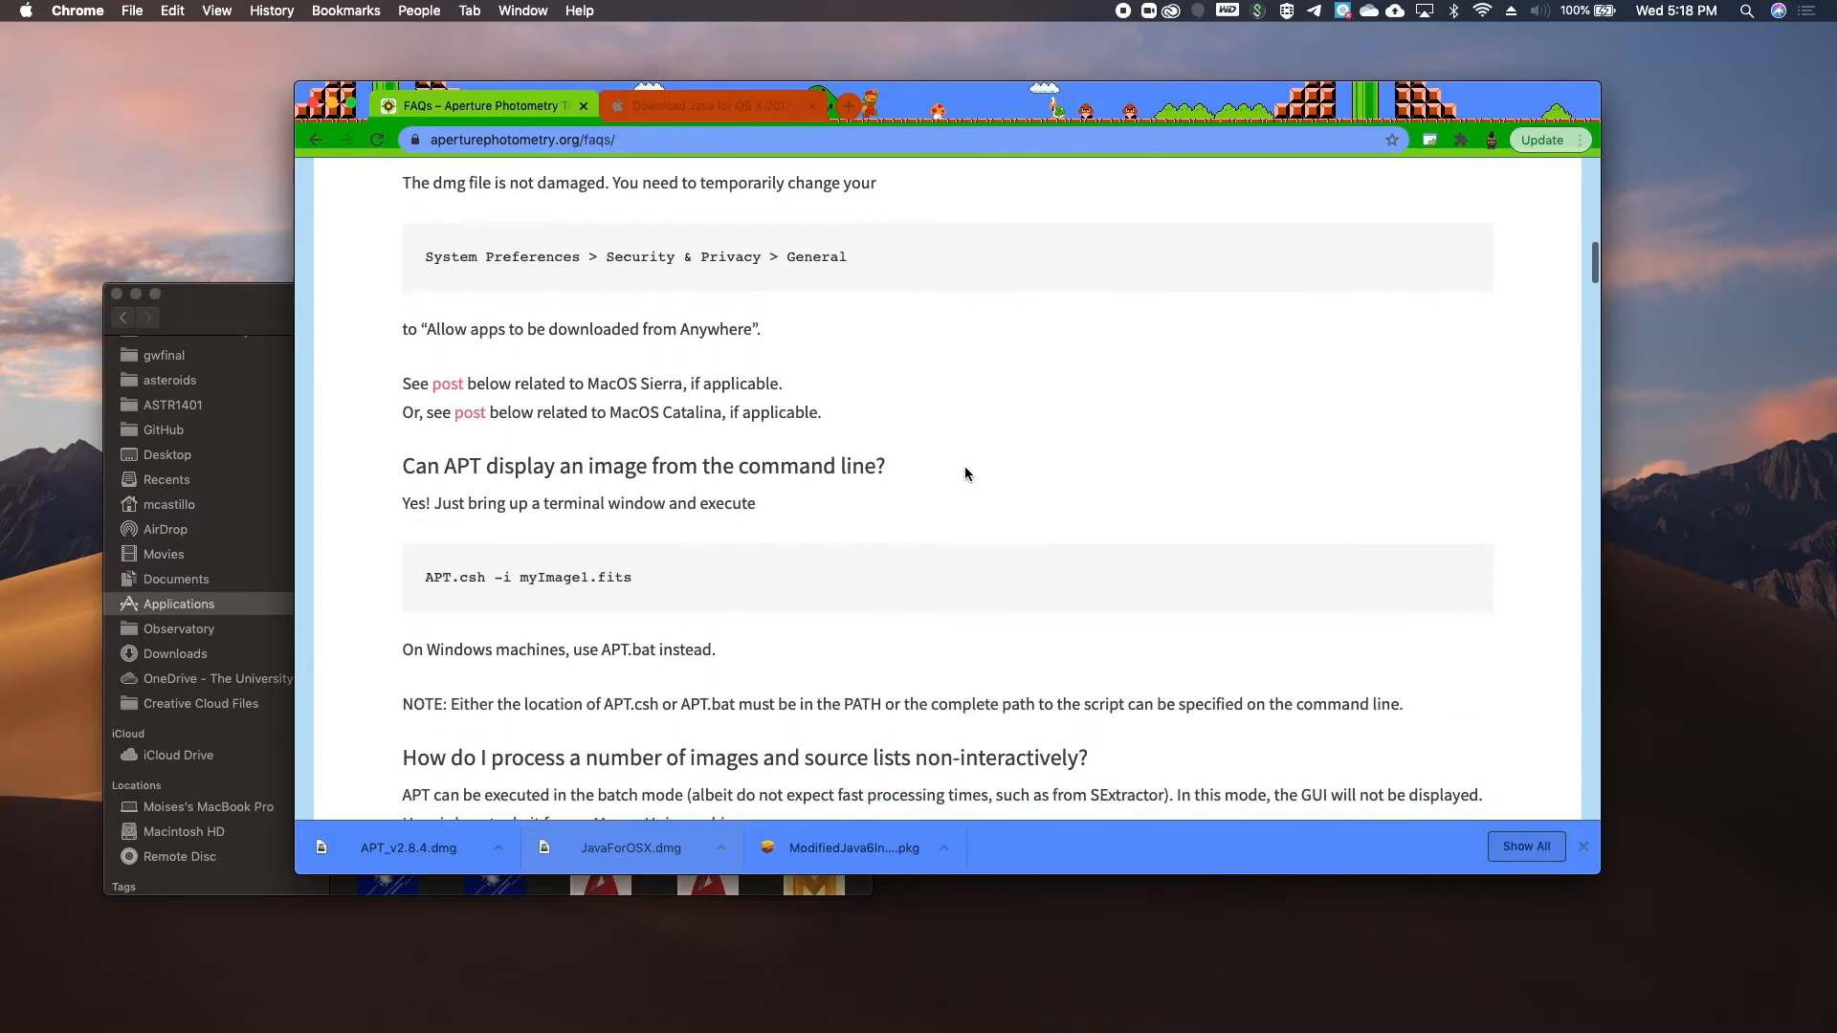
scroll(964, 472, "down", 10)
scroll(965, 472, "up", 5)
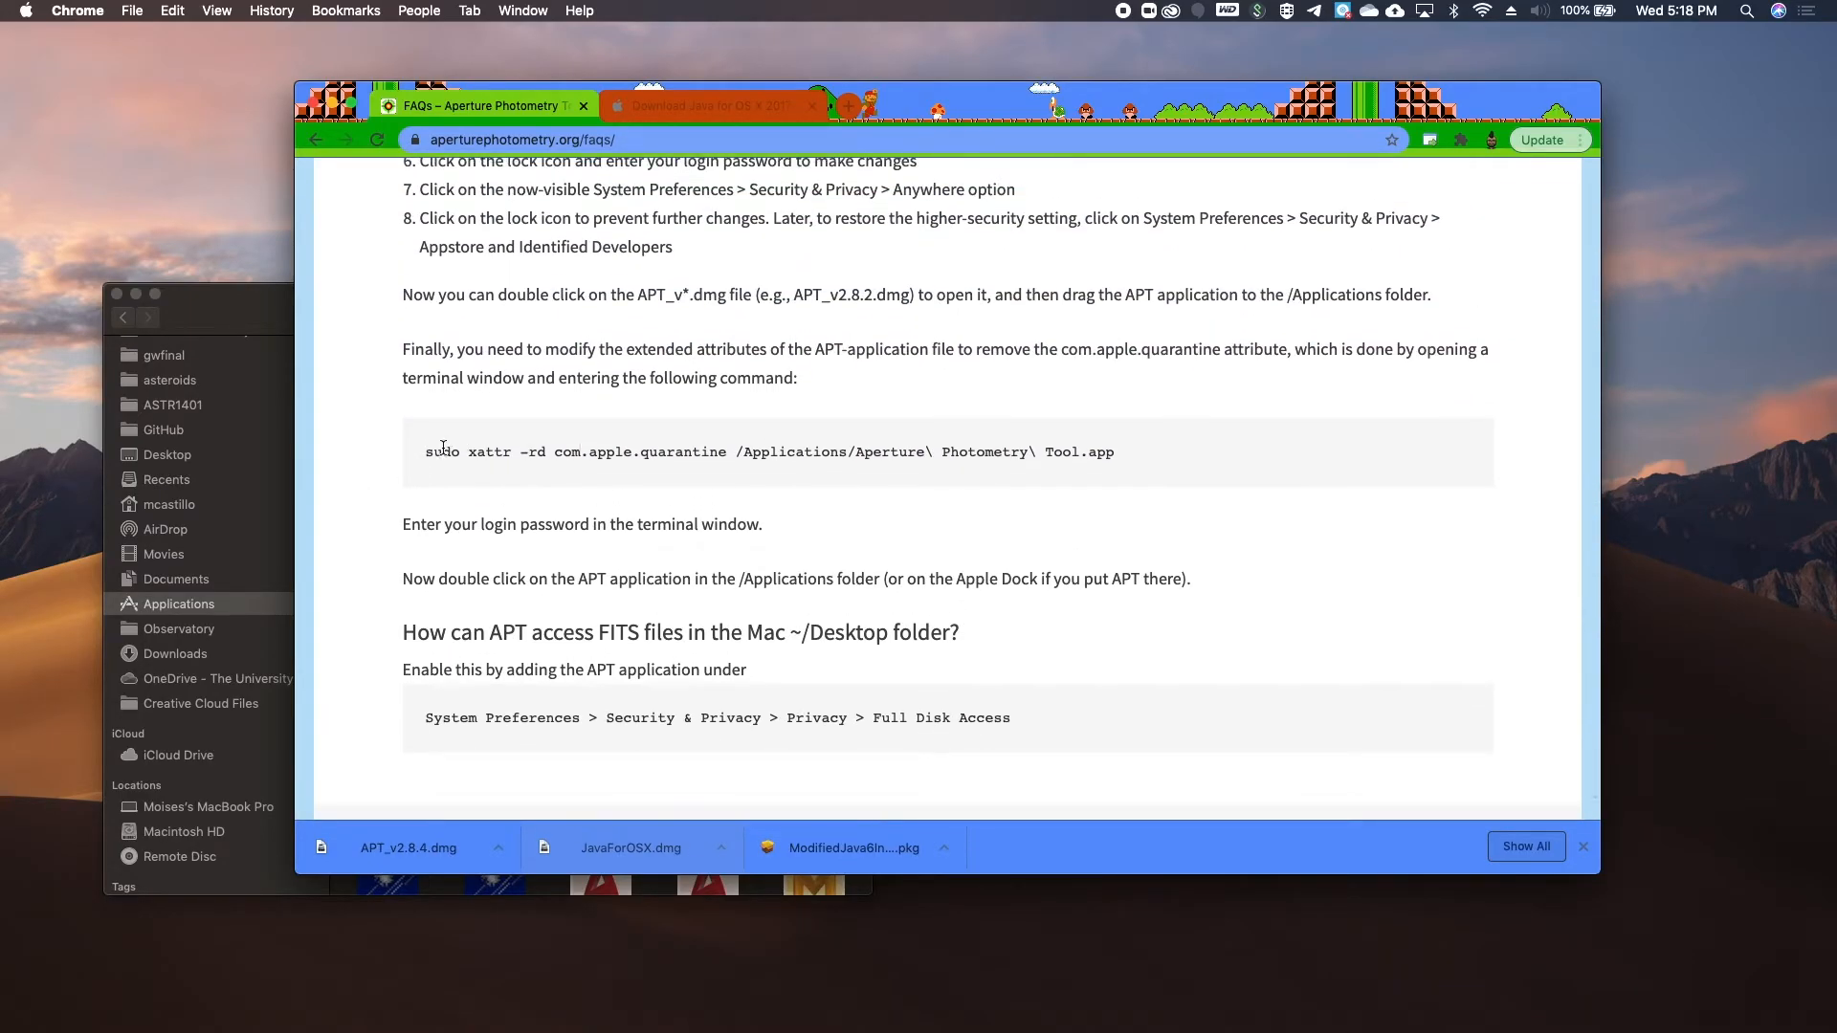
left_click_drag(425, 452, 1135, 466)
key("super+c")
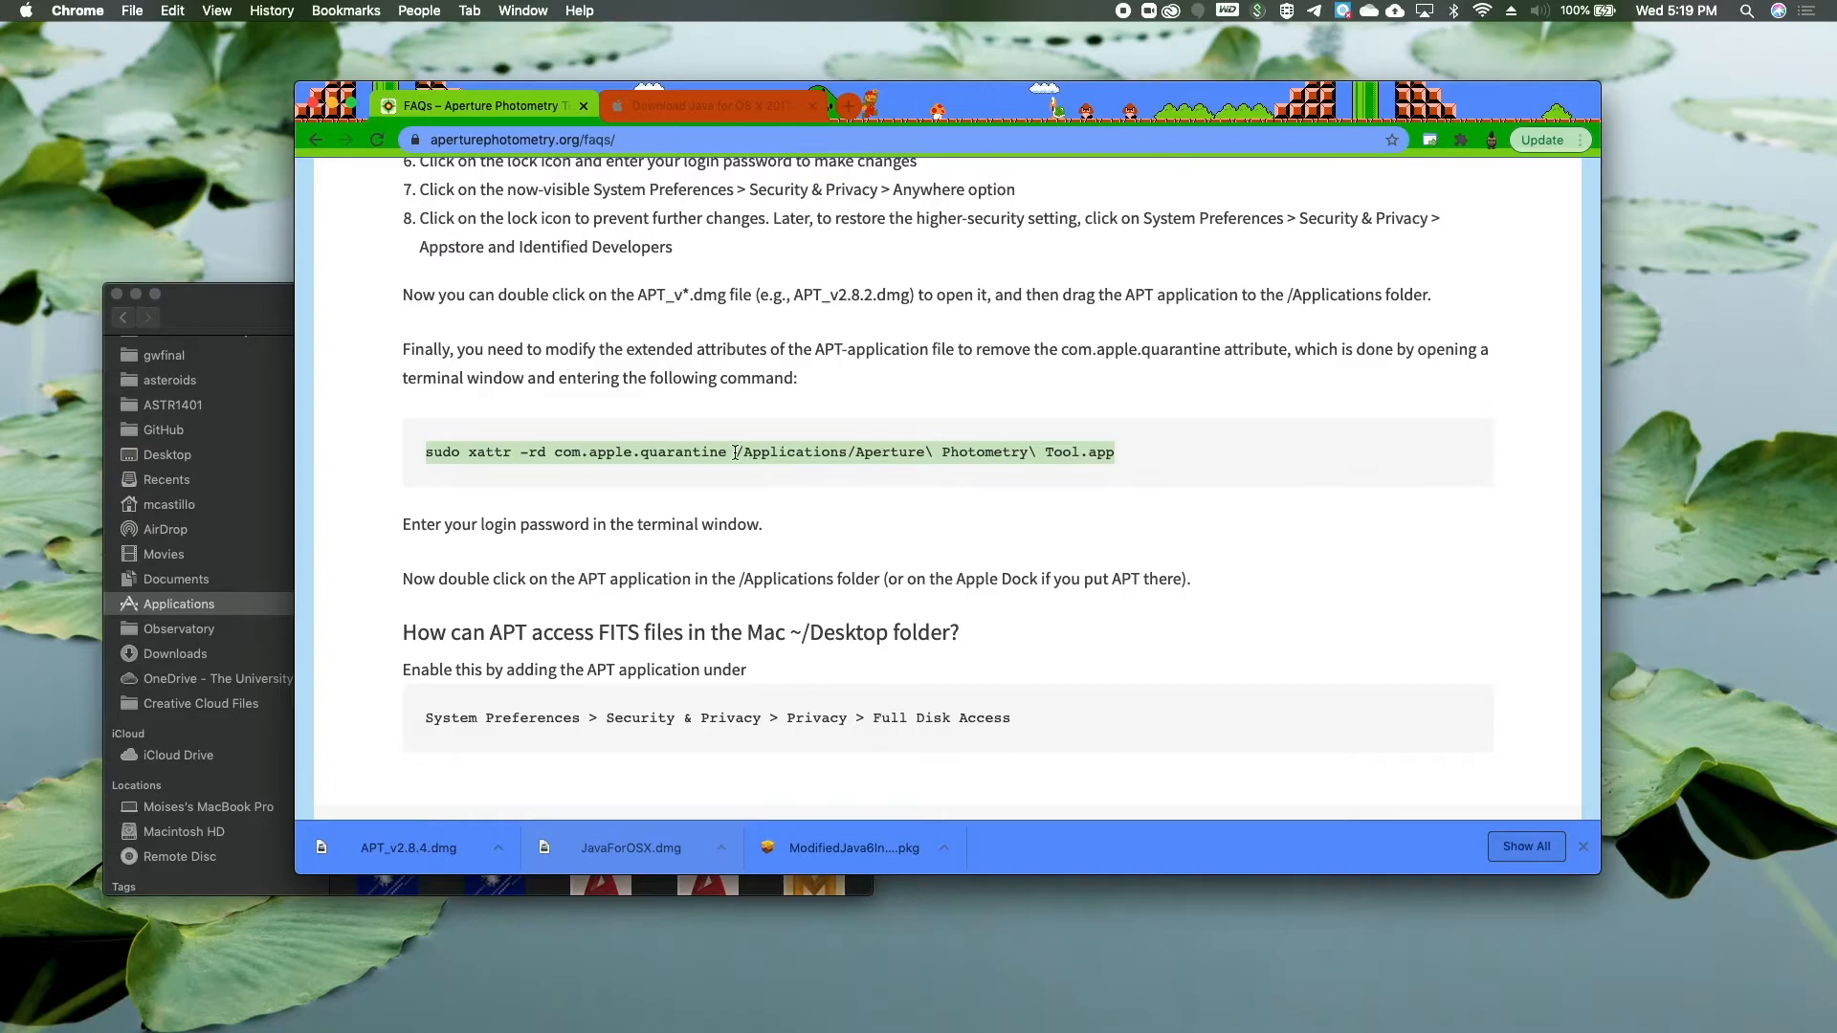
left_click(1168, 453)
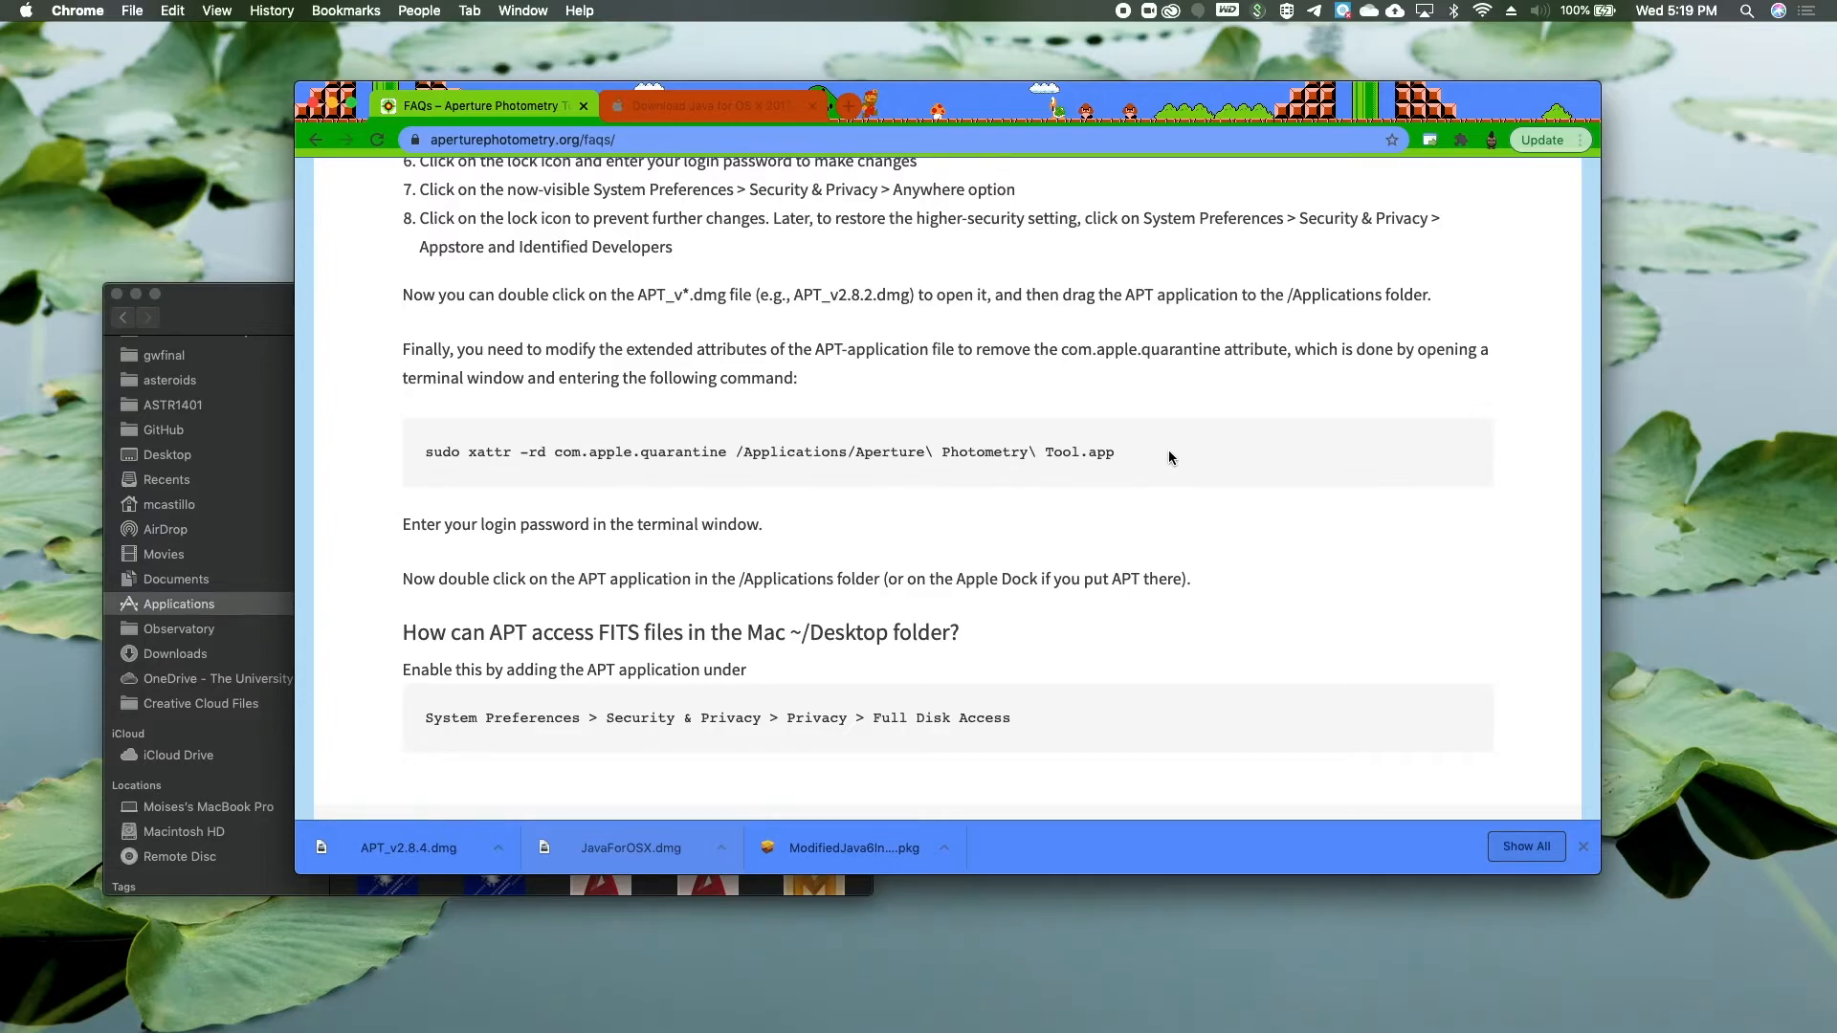
Step: Open Terminal through a Spotlight search for "Terminal" and move its window partly clear of the command on the FAQs page
key("super+space")
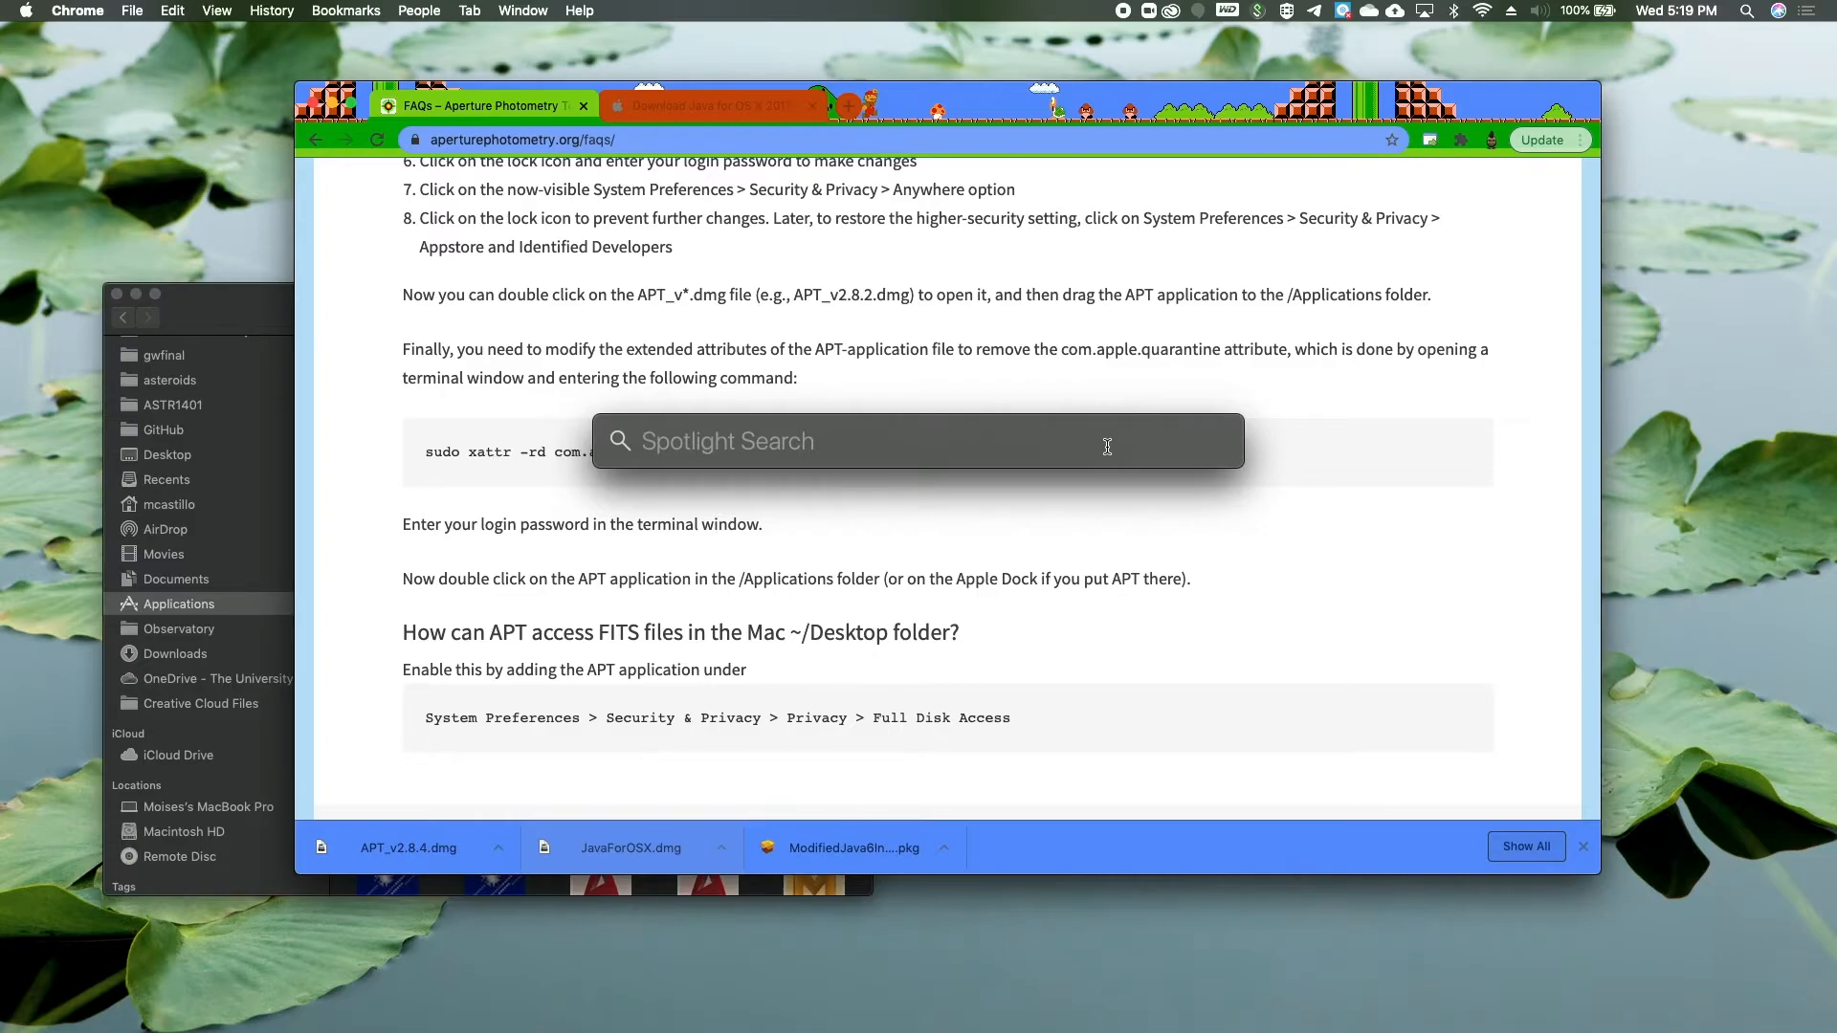
type("Te")
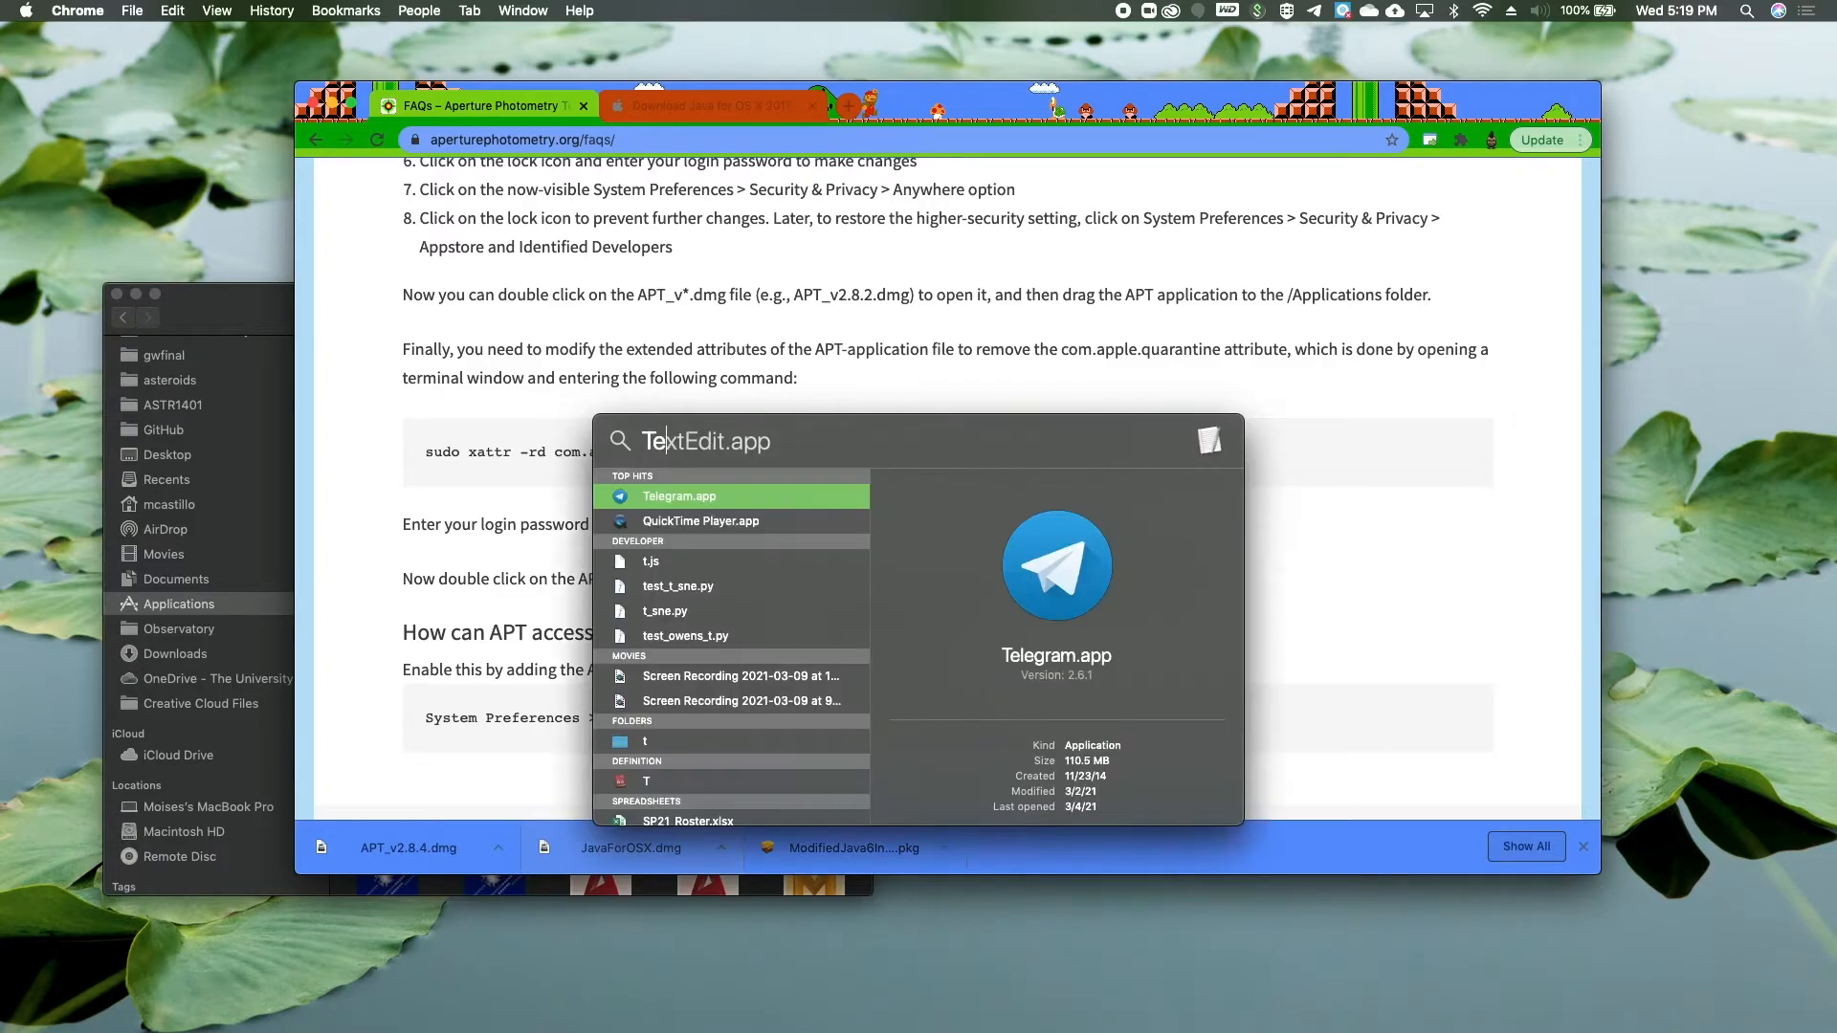
type("rminal")
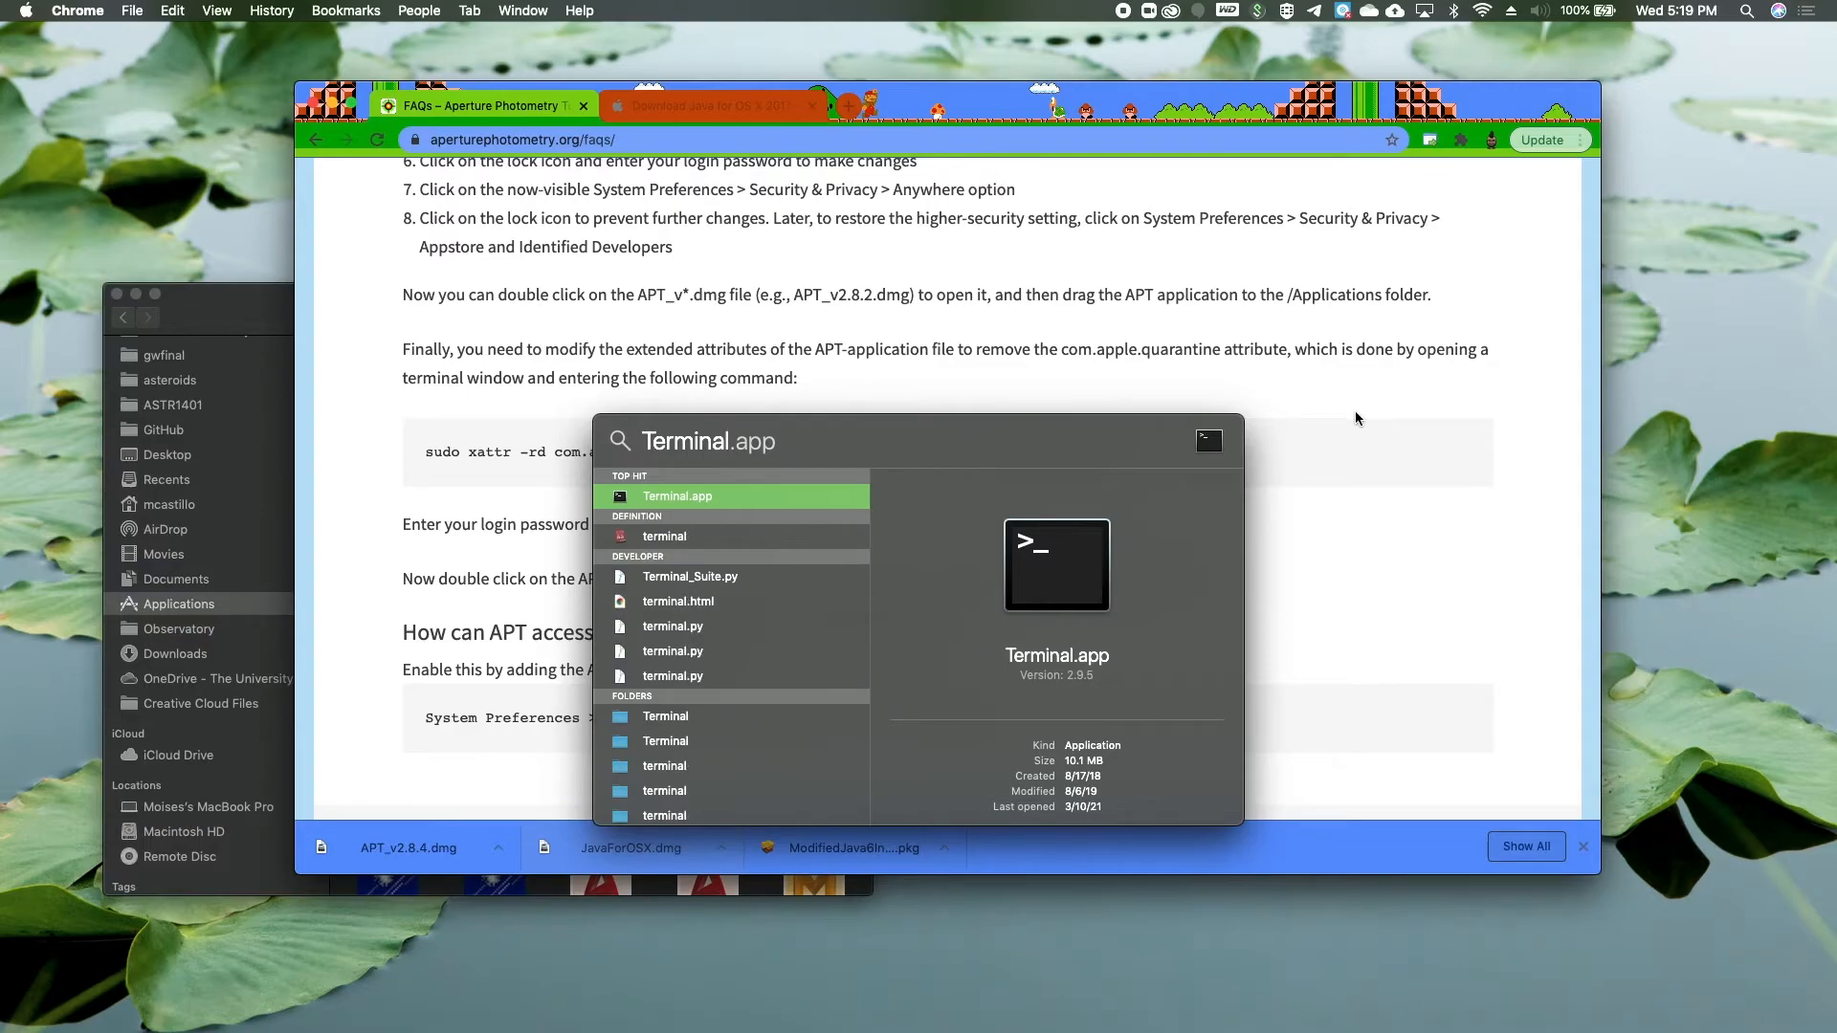
double_click(698, 494)
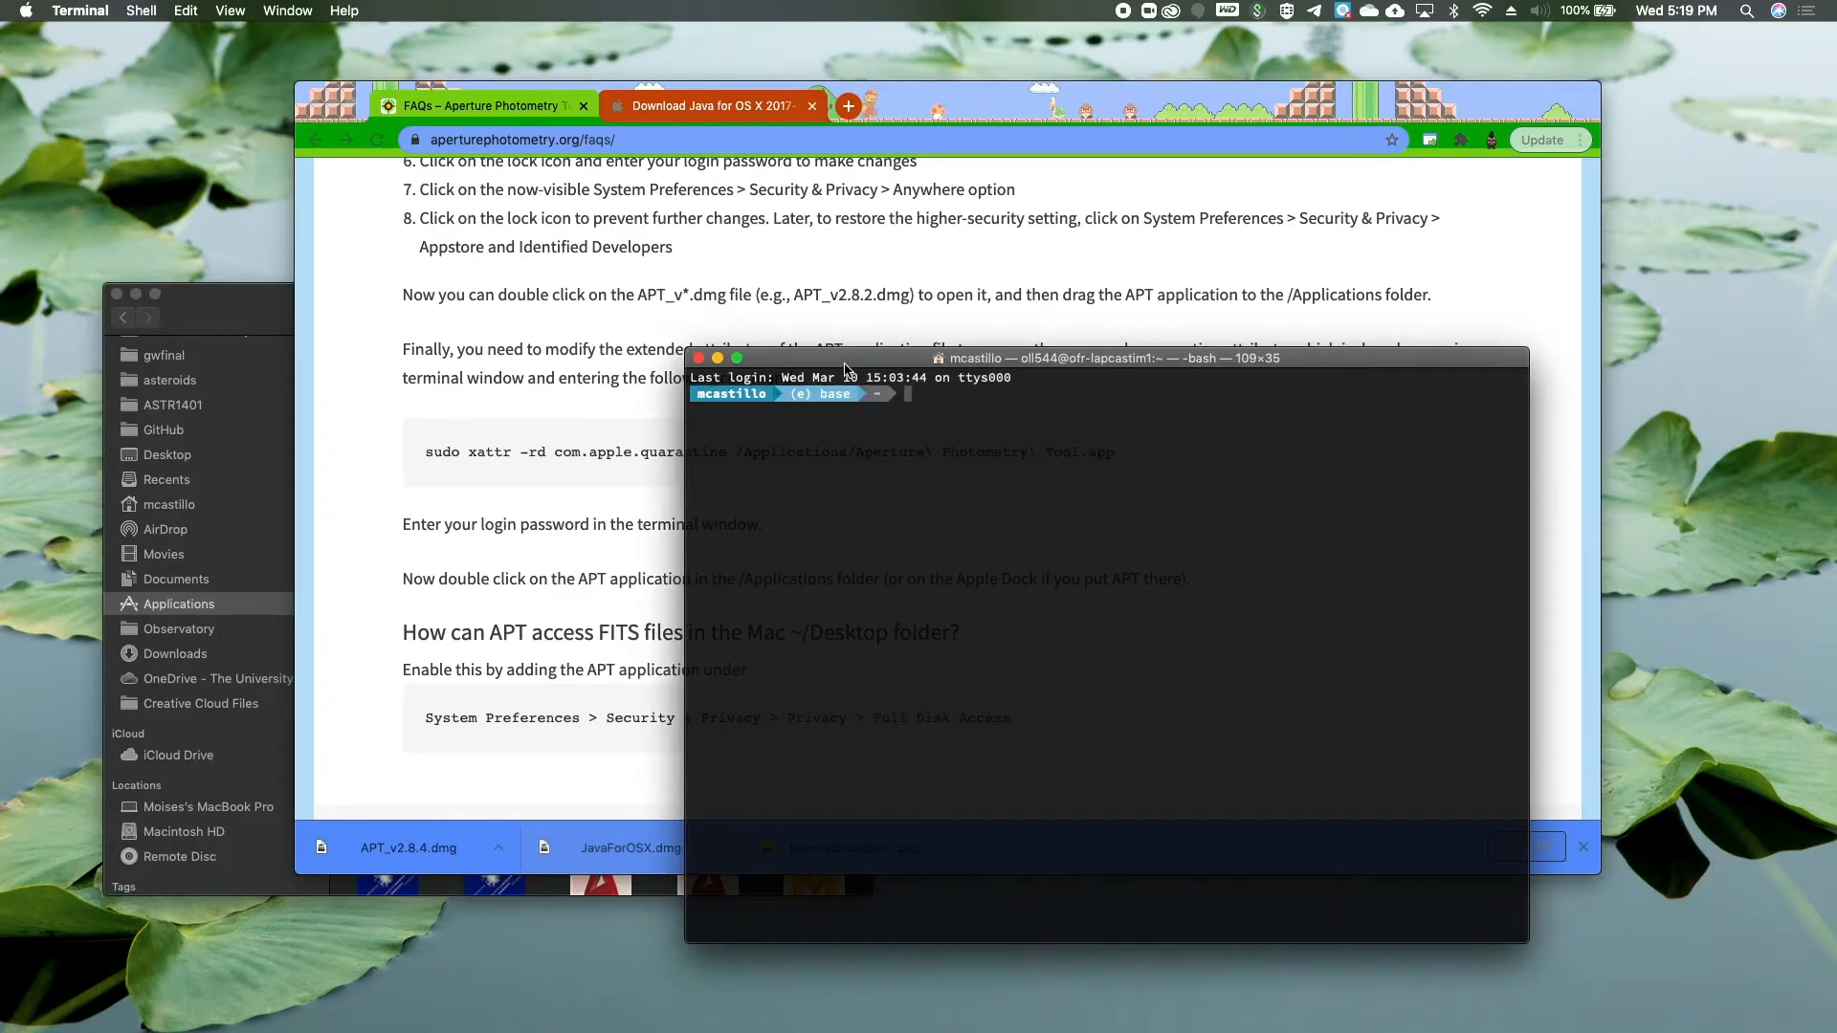
left_click_drag(851, 367, 626, 314)
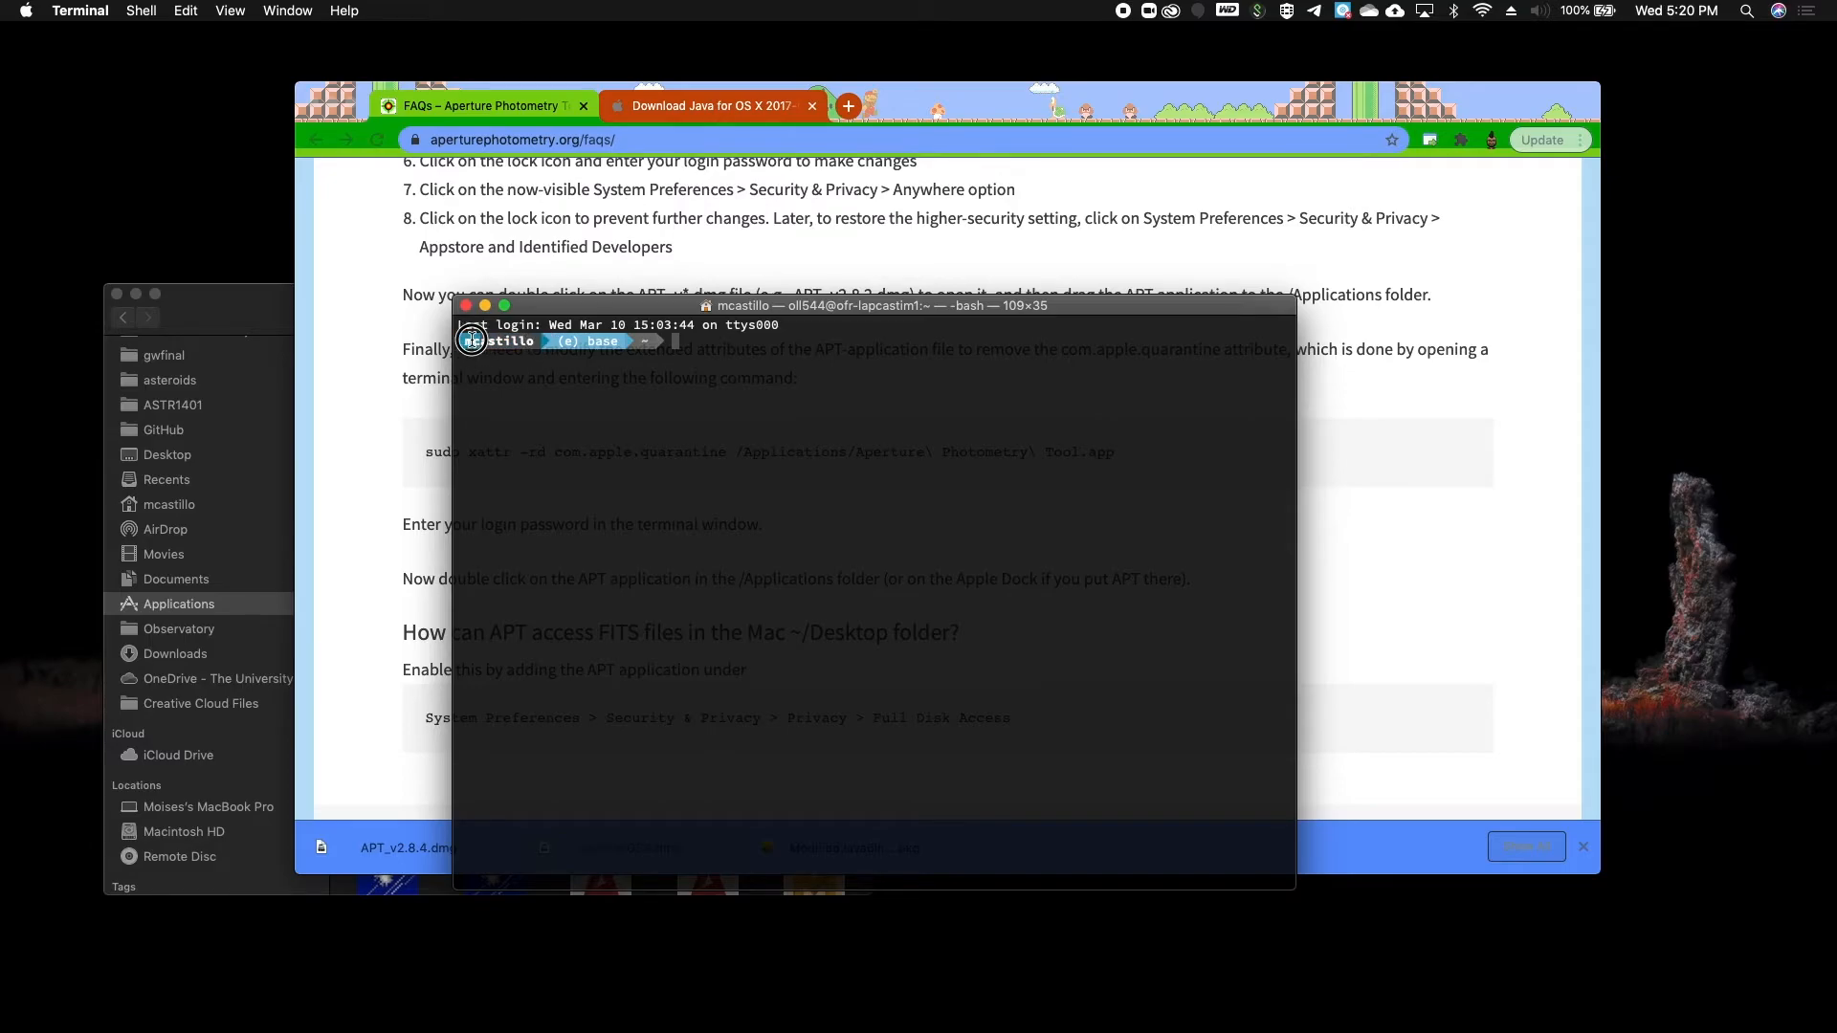
left_click(502, 346)
left_click_drag(763, 311, 510, 379)
Step: Return to Chrome and copy the full command "sudo xattr -rd com.apple.quarantine /Applications/Aperture\ Photometry\ Tool.app" again
left_click(571, 331)
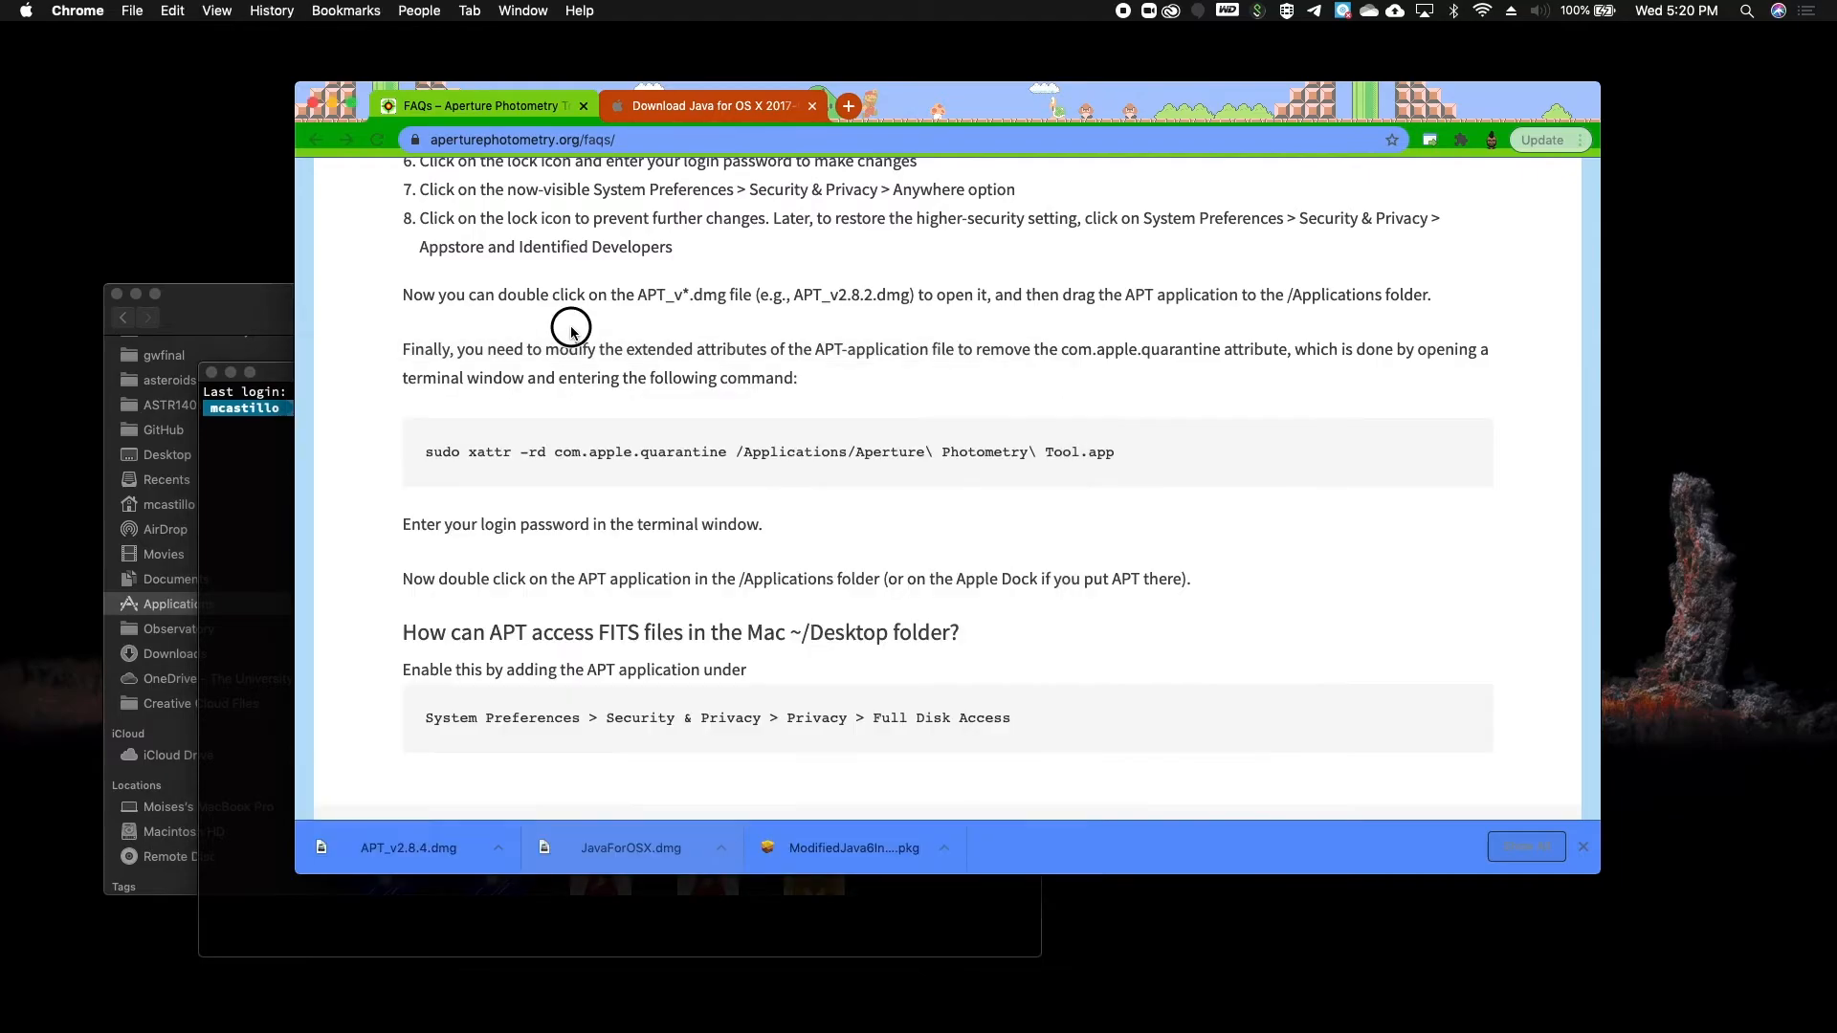
left_click_drag(428, 454, 1095, 442)
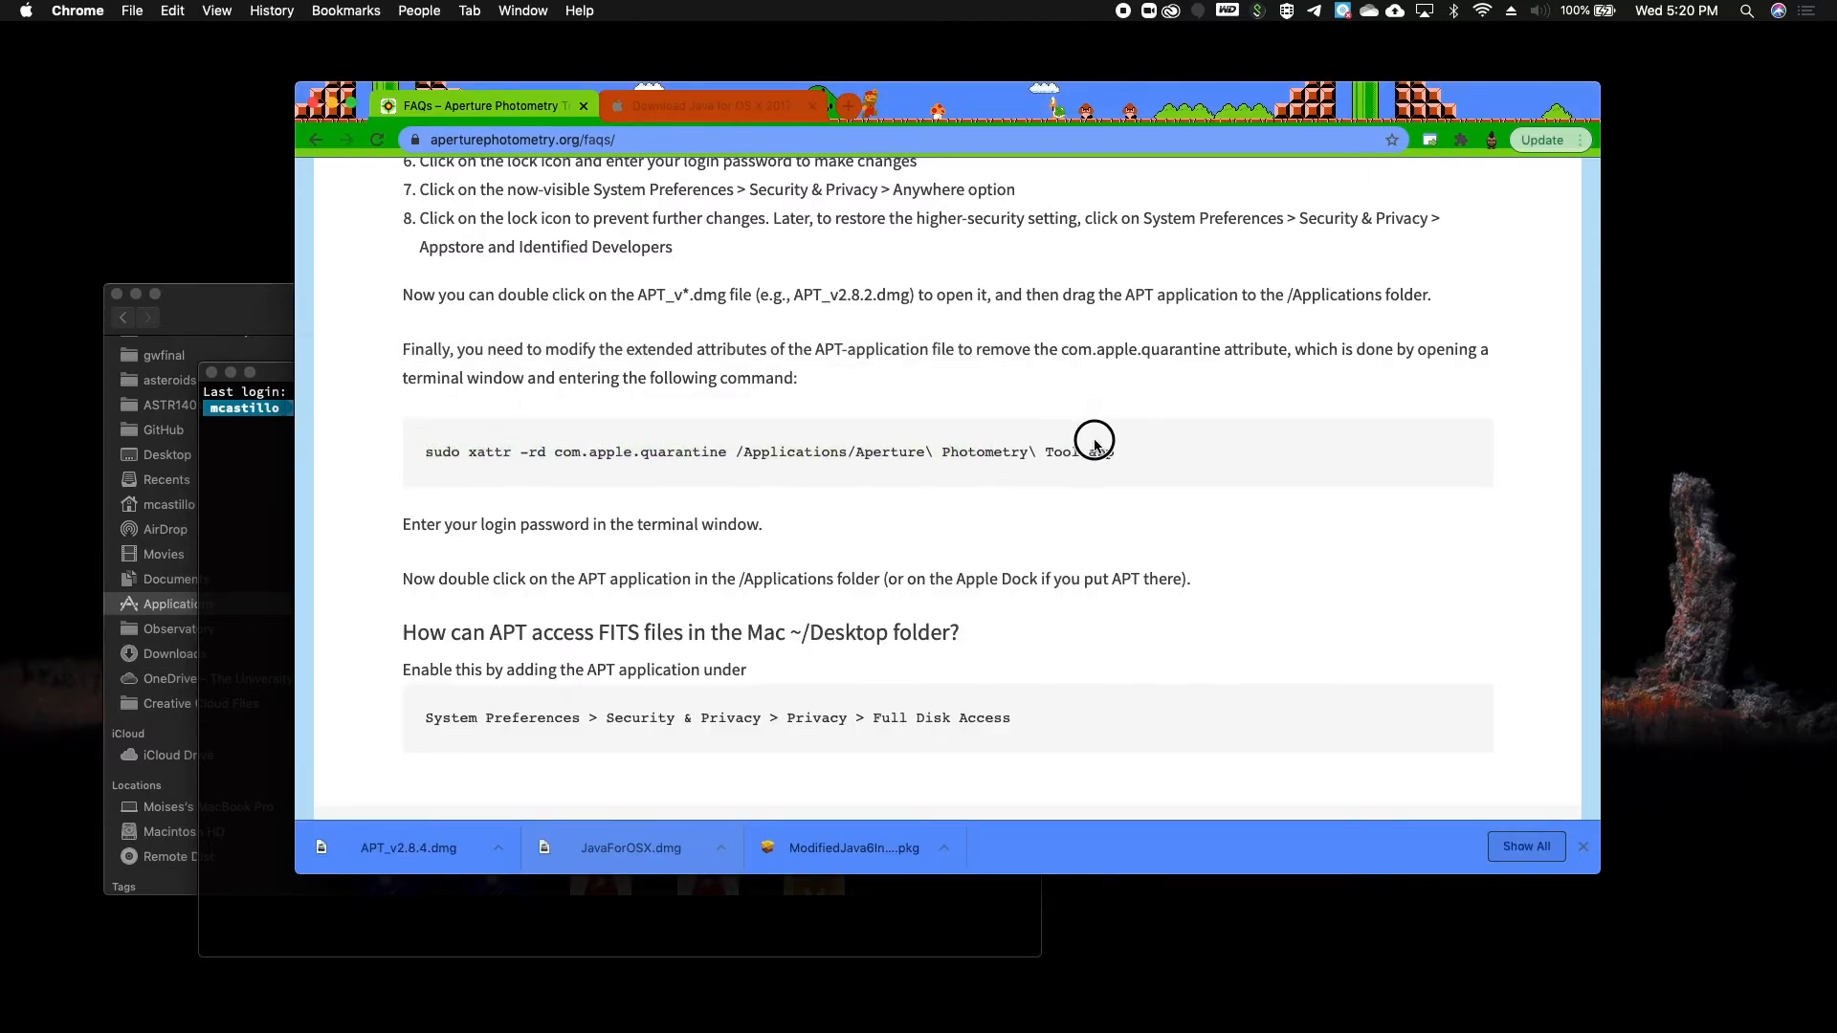
right_click(1095, 442)
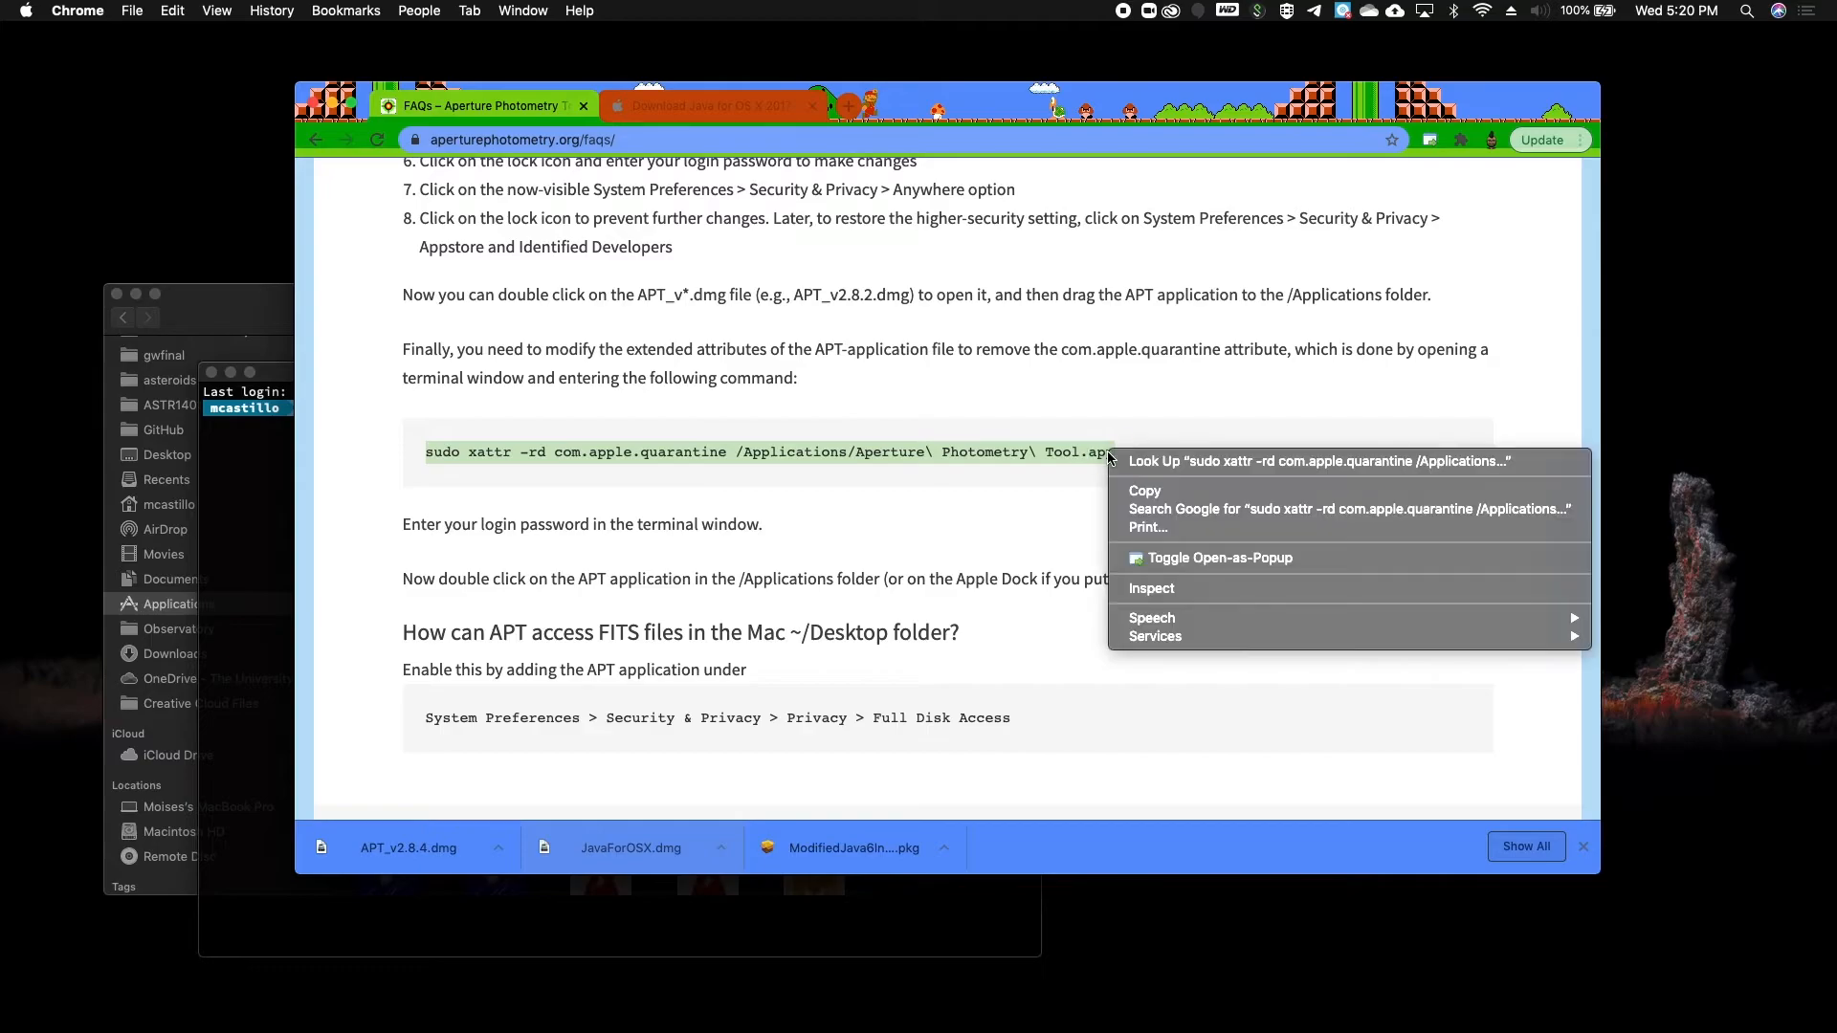
left_click(1167, 492)
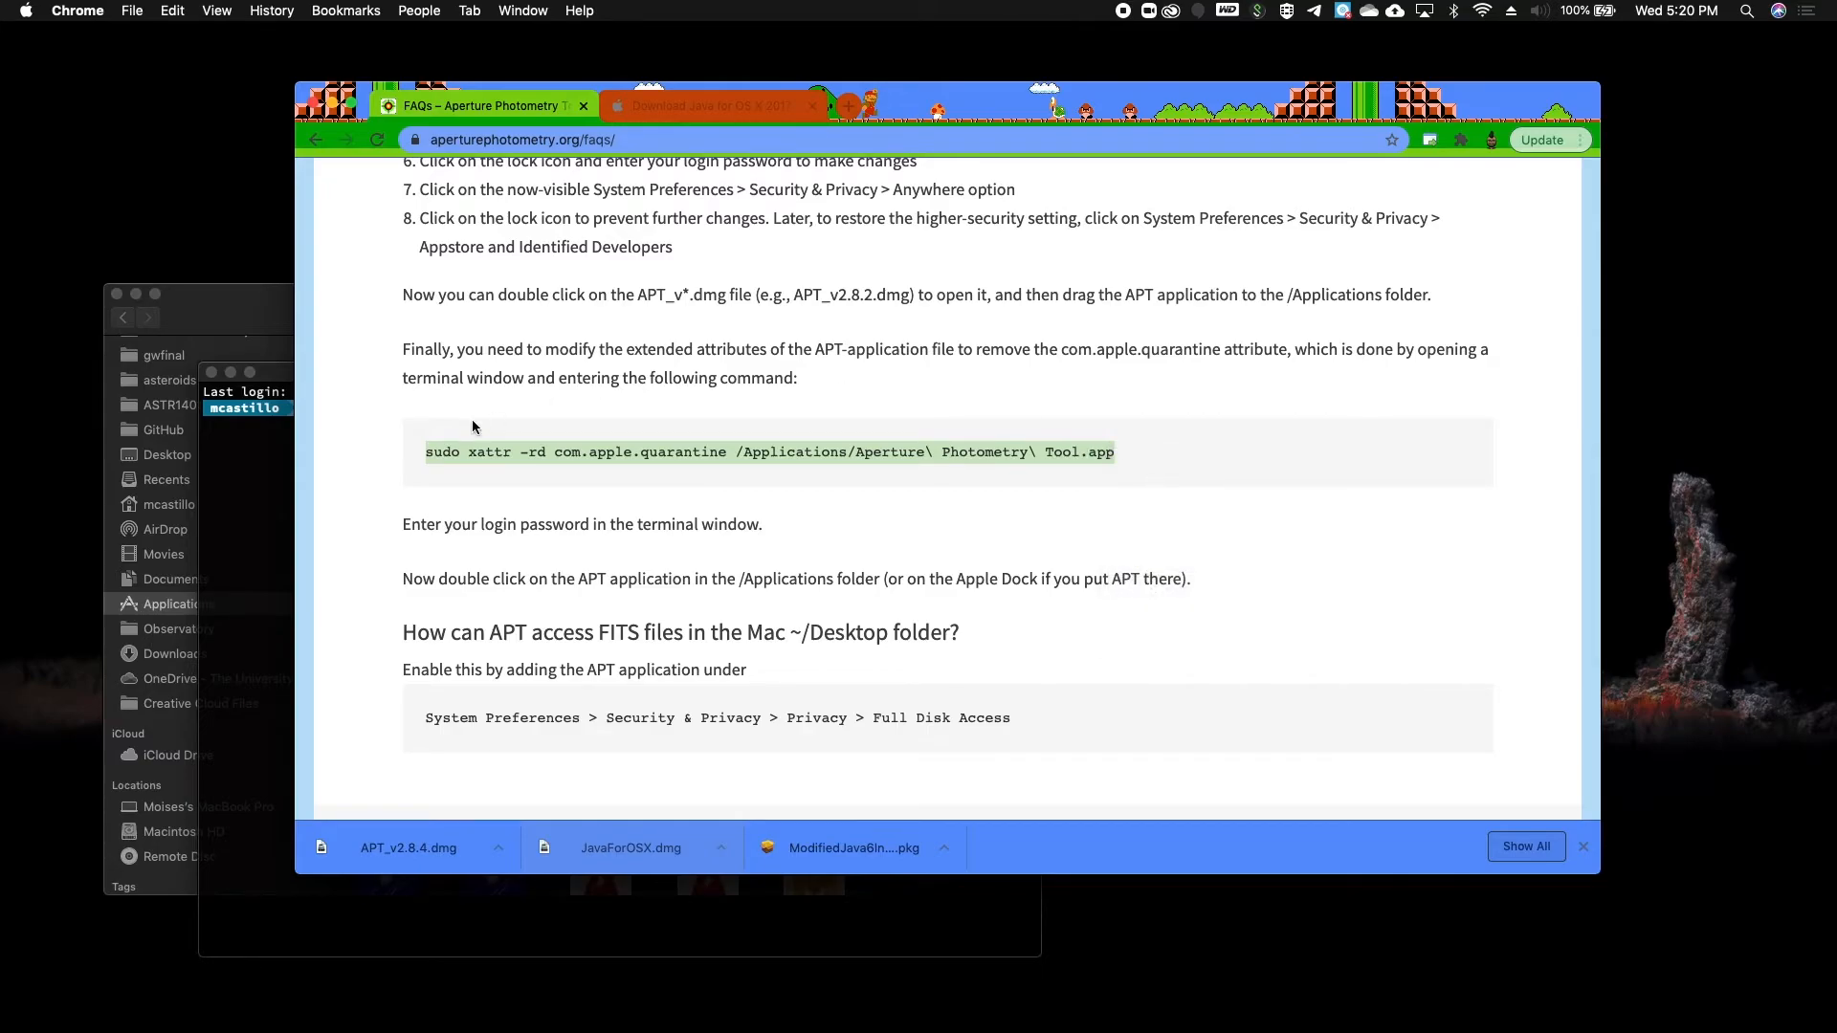
Step: Paste and run the copied quarantine-removal command in Terminal, authenticating with the account login password, and quit Terminal
left_click(264, 437)
right_click(447, 410)
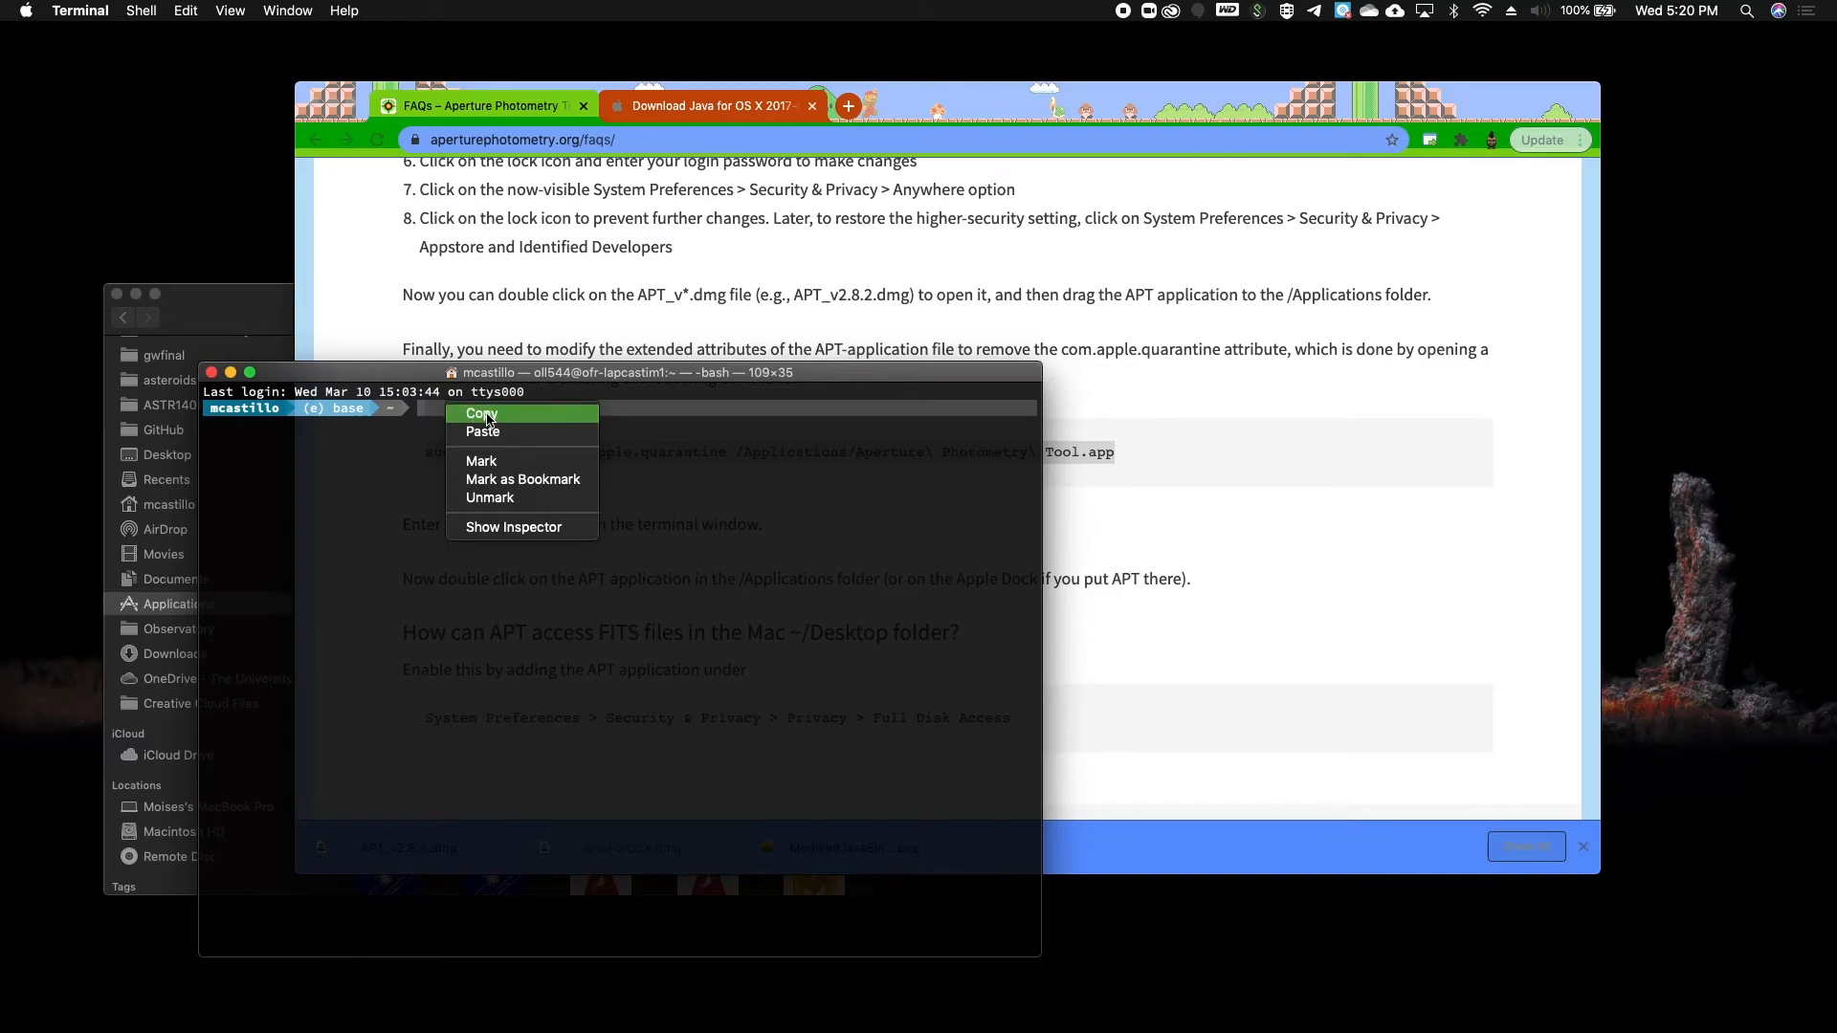
left_click(483, 432)
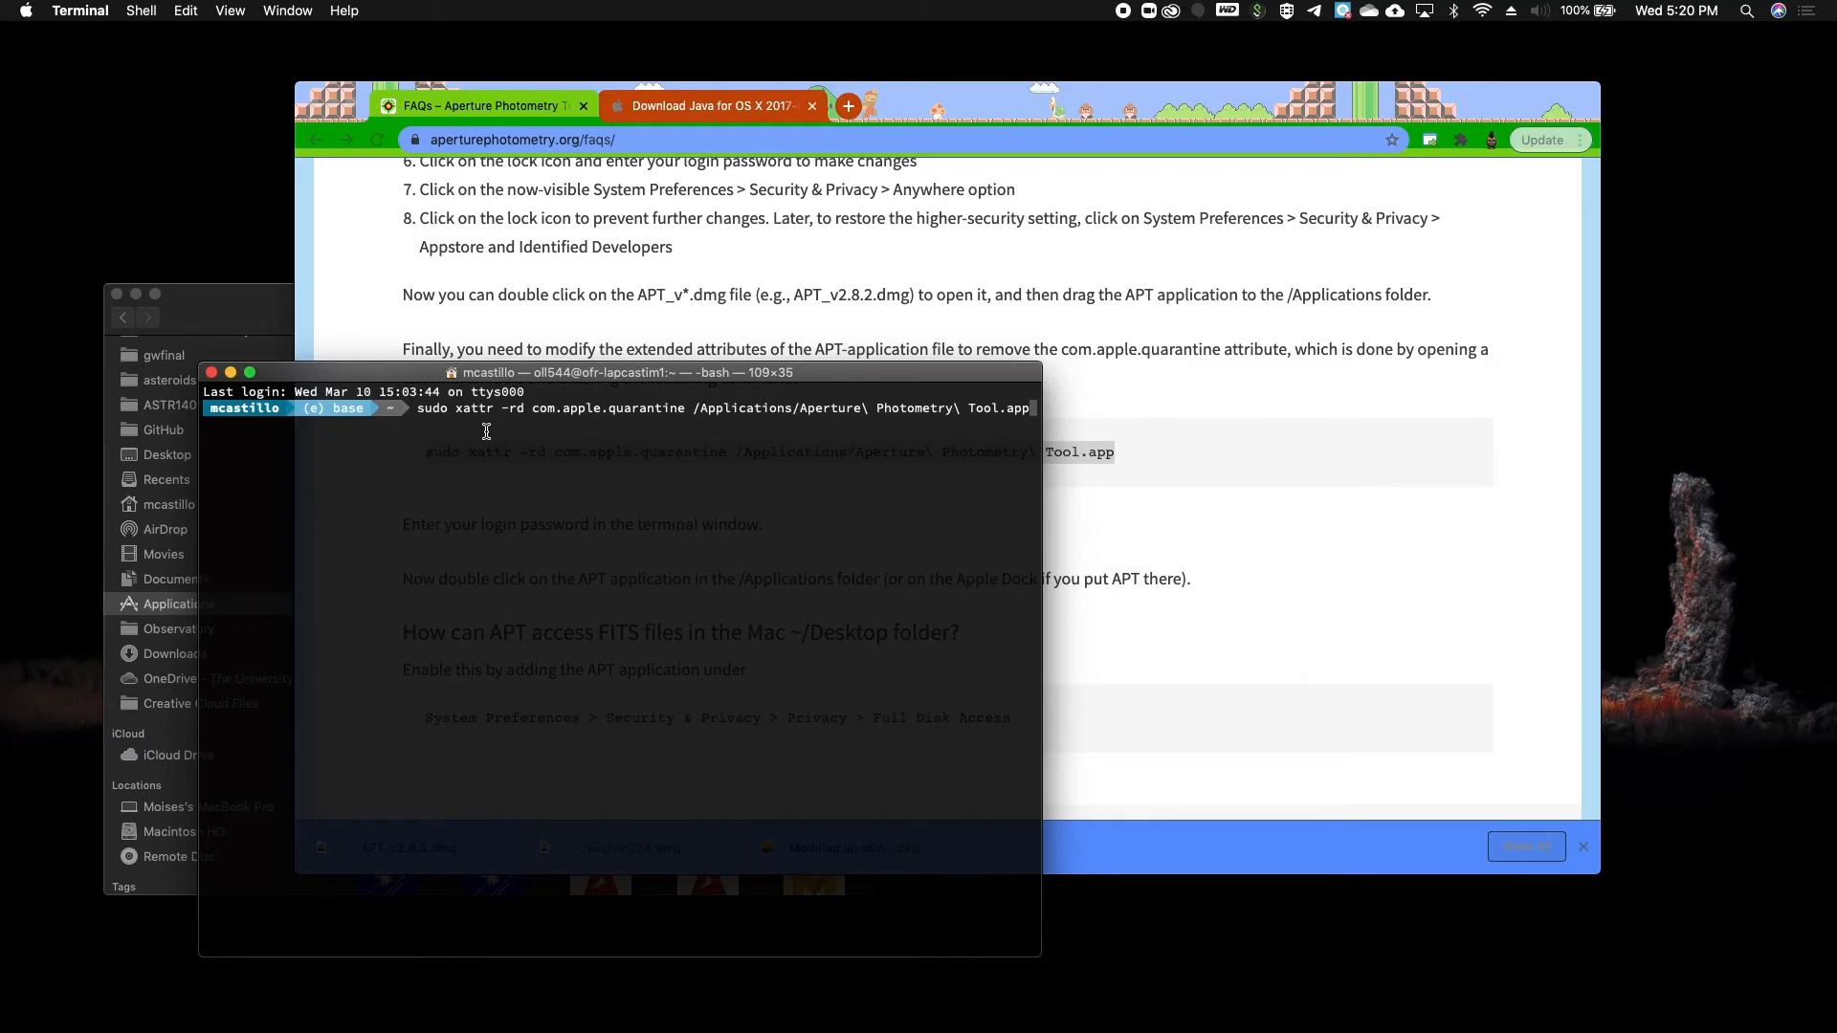
key("Return")
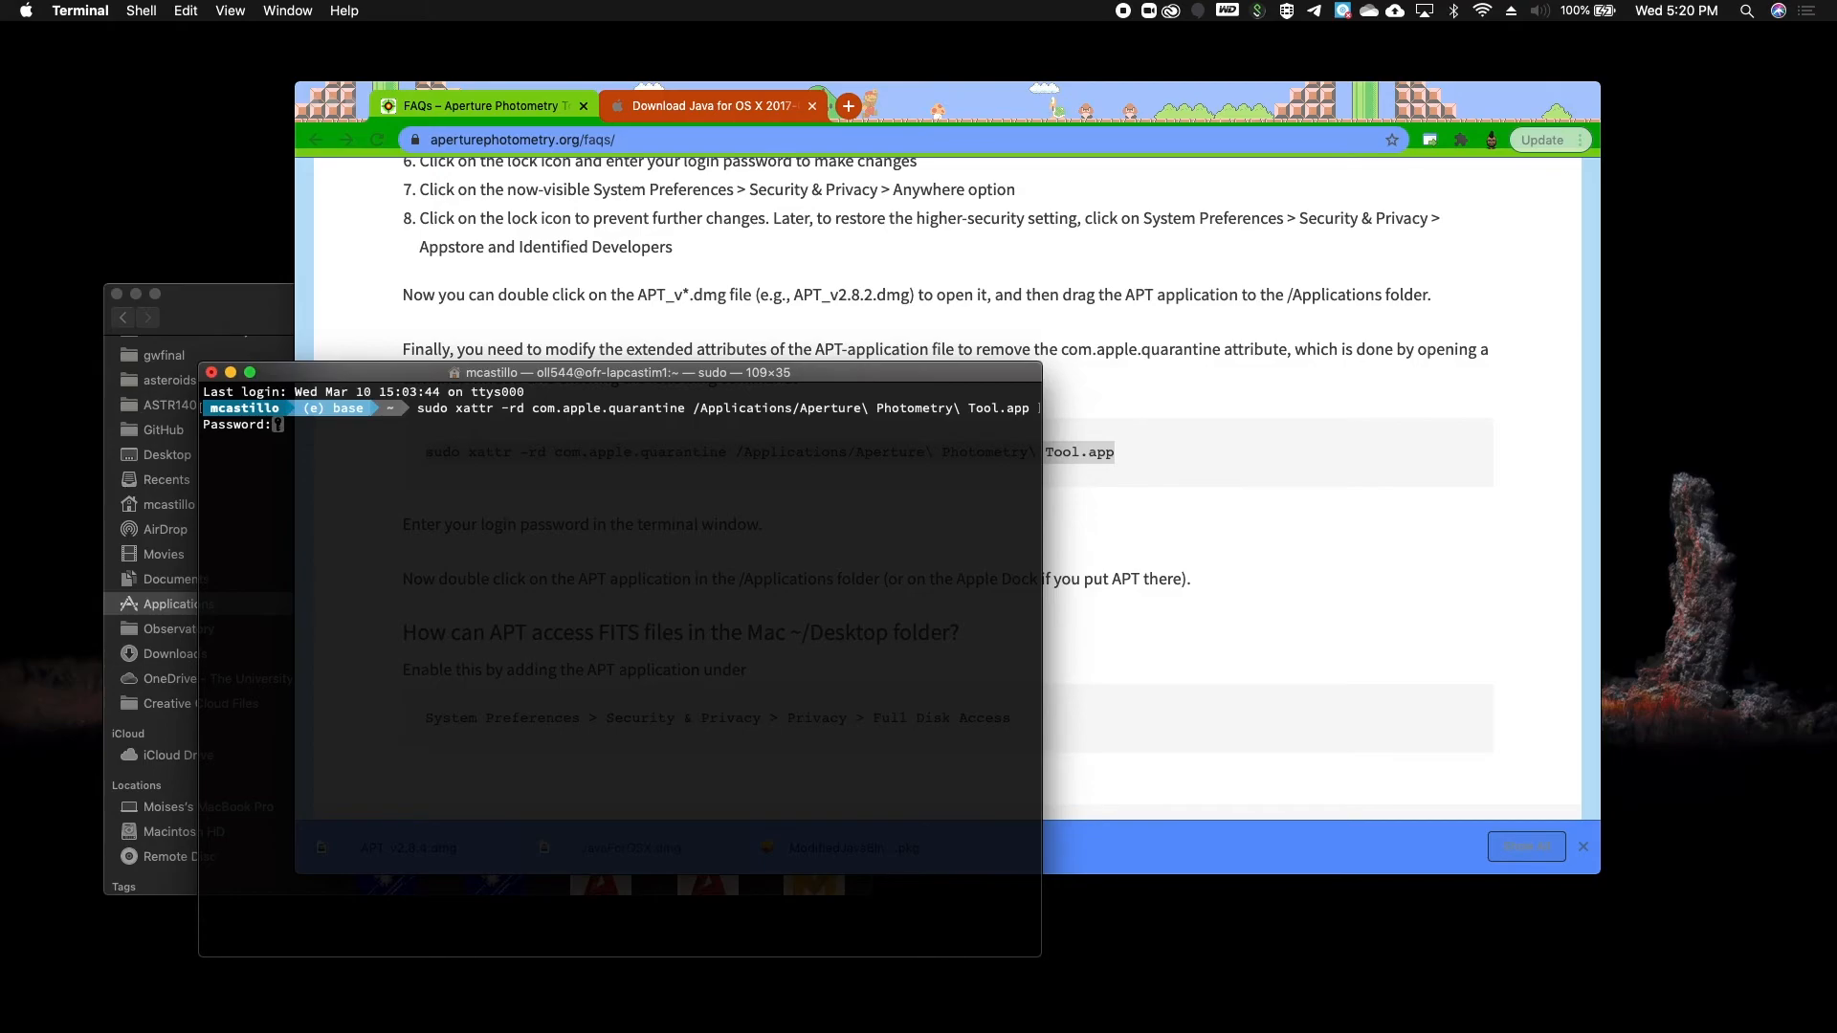
key("Return")
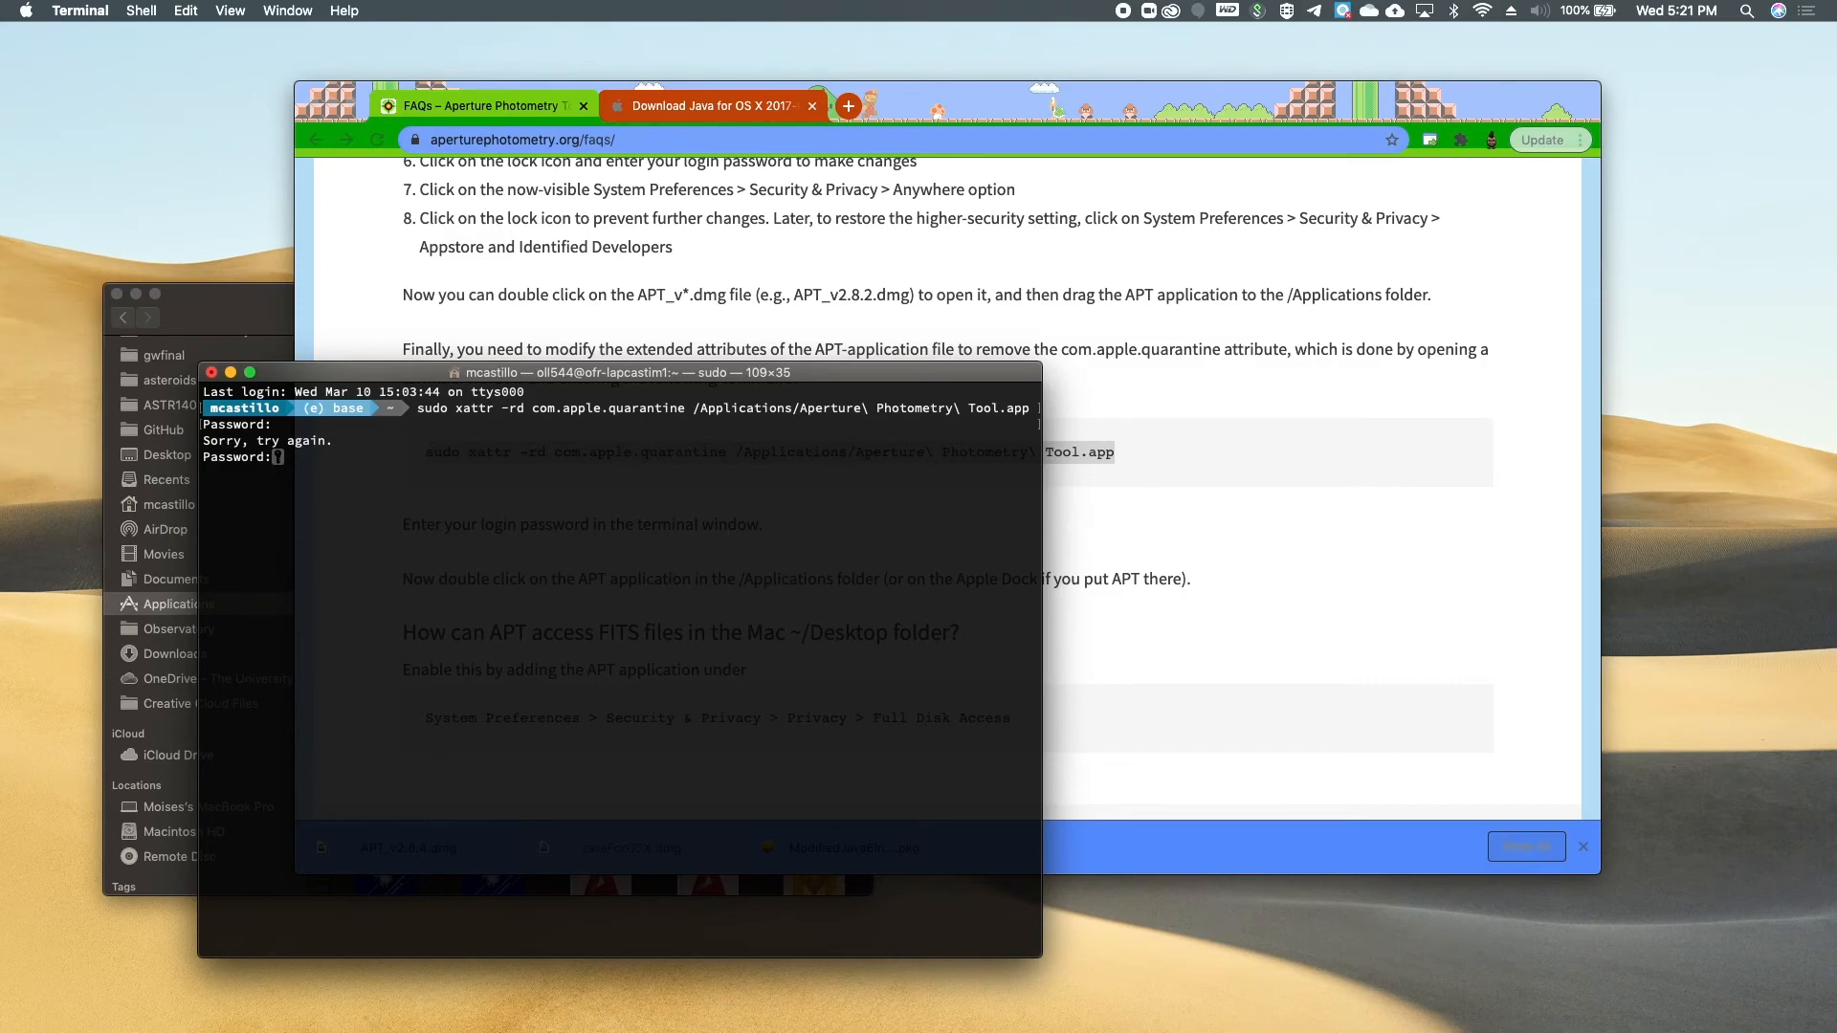
key("Return")
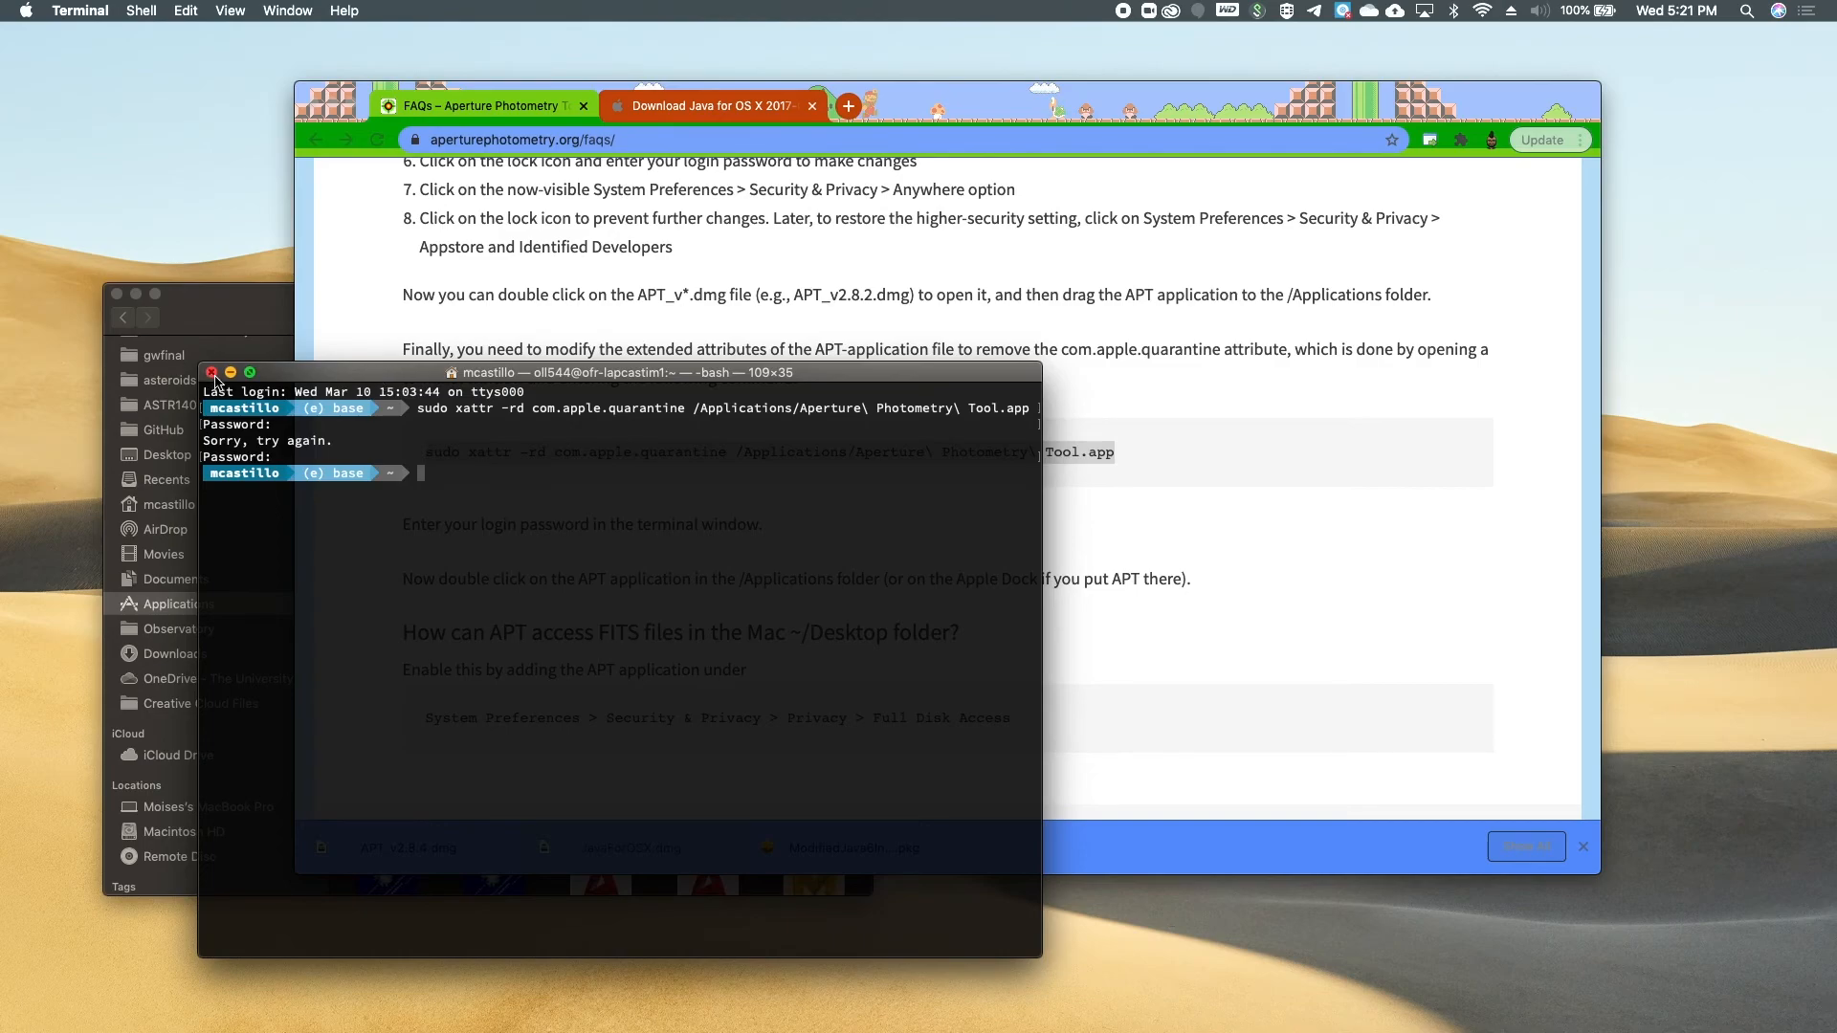
left_click(83, 11)
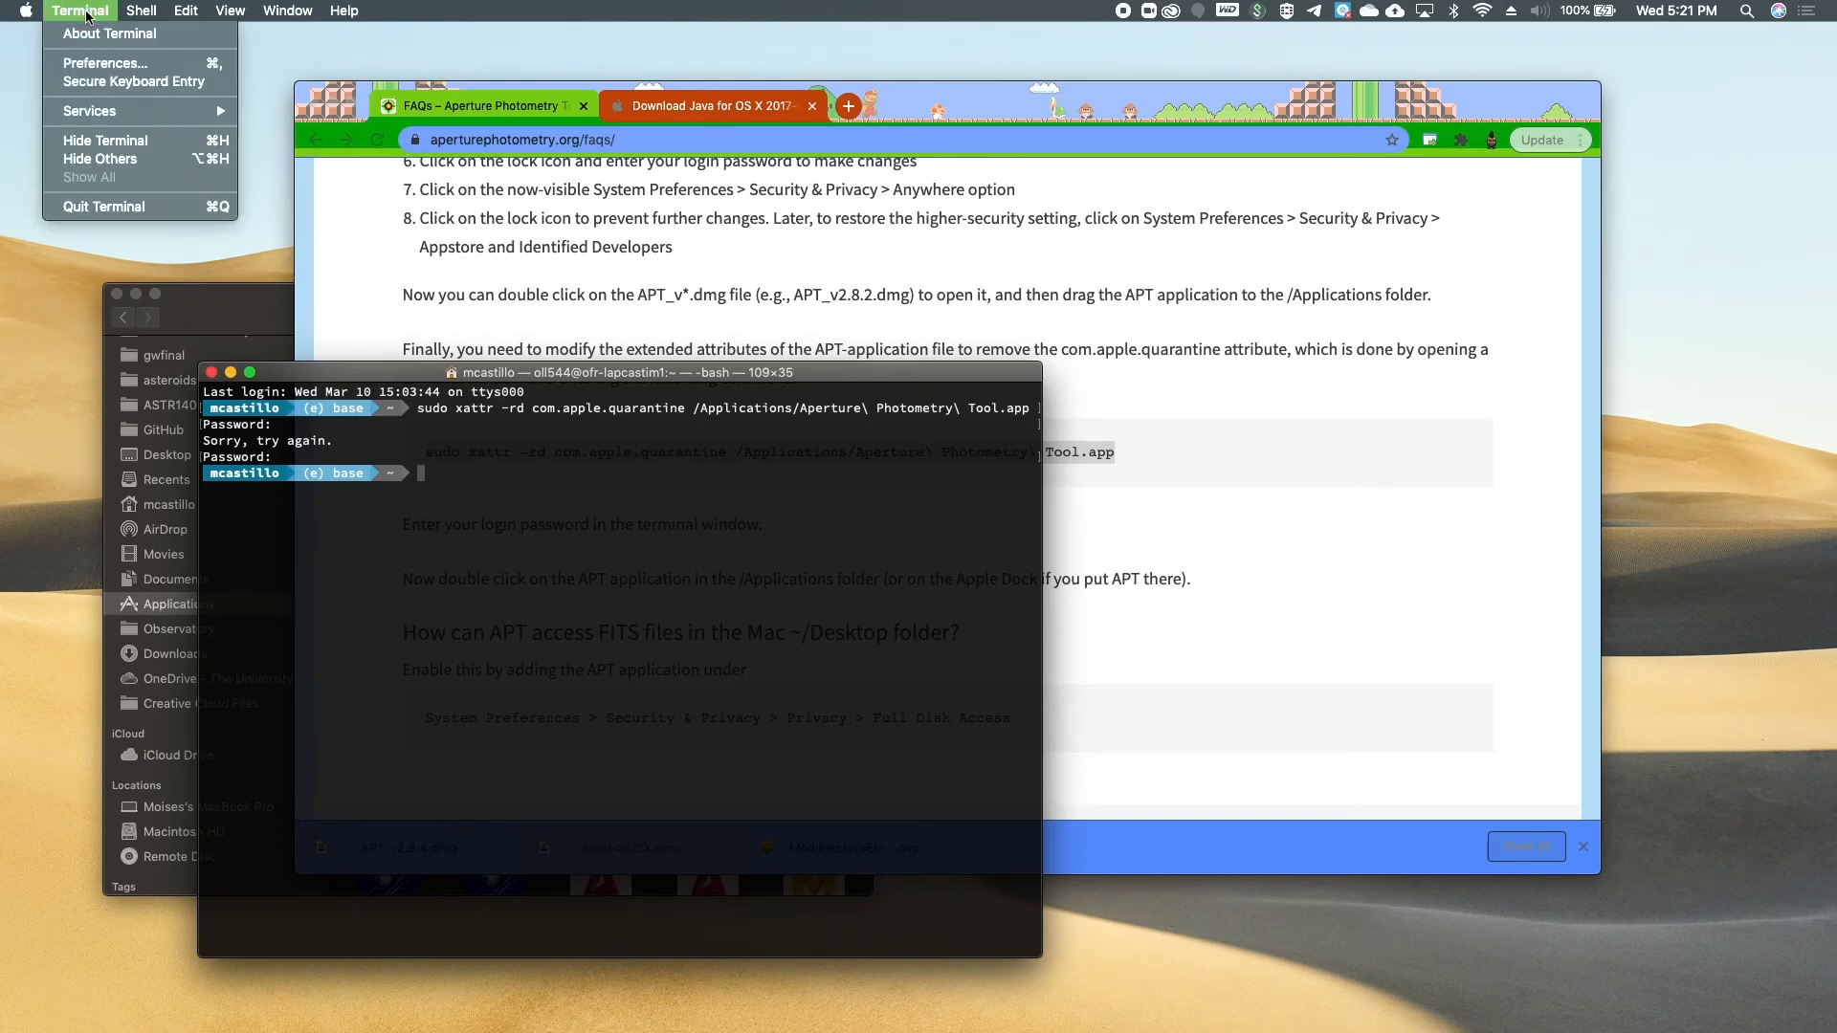
left_click(97, 209)
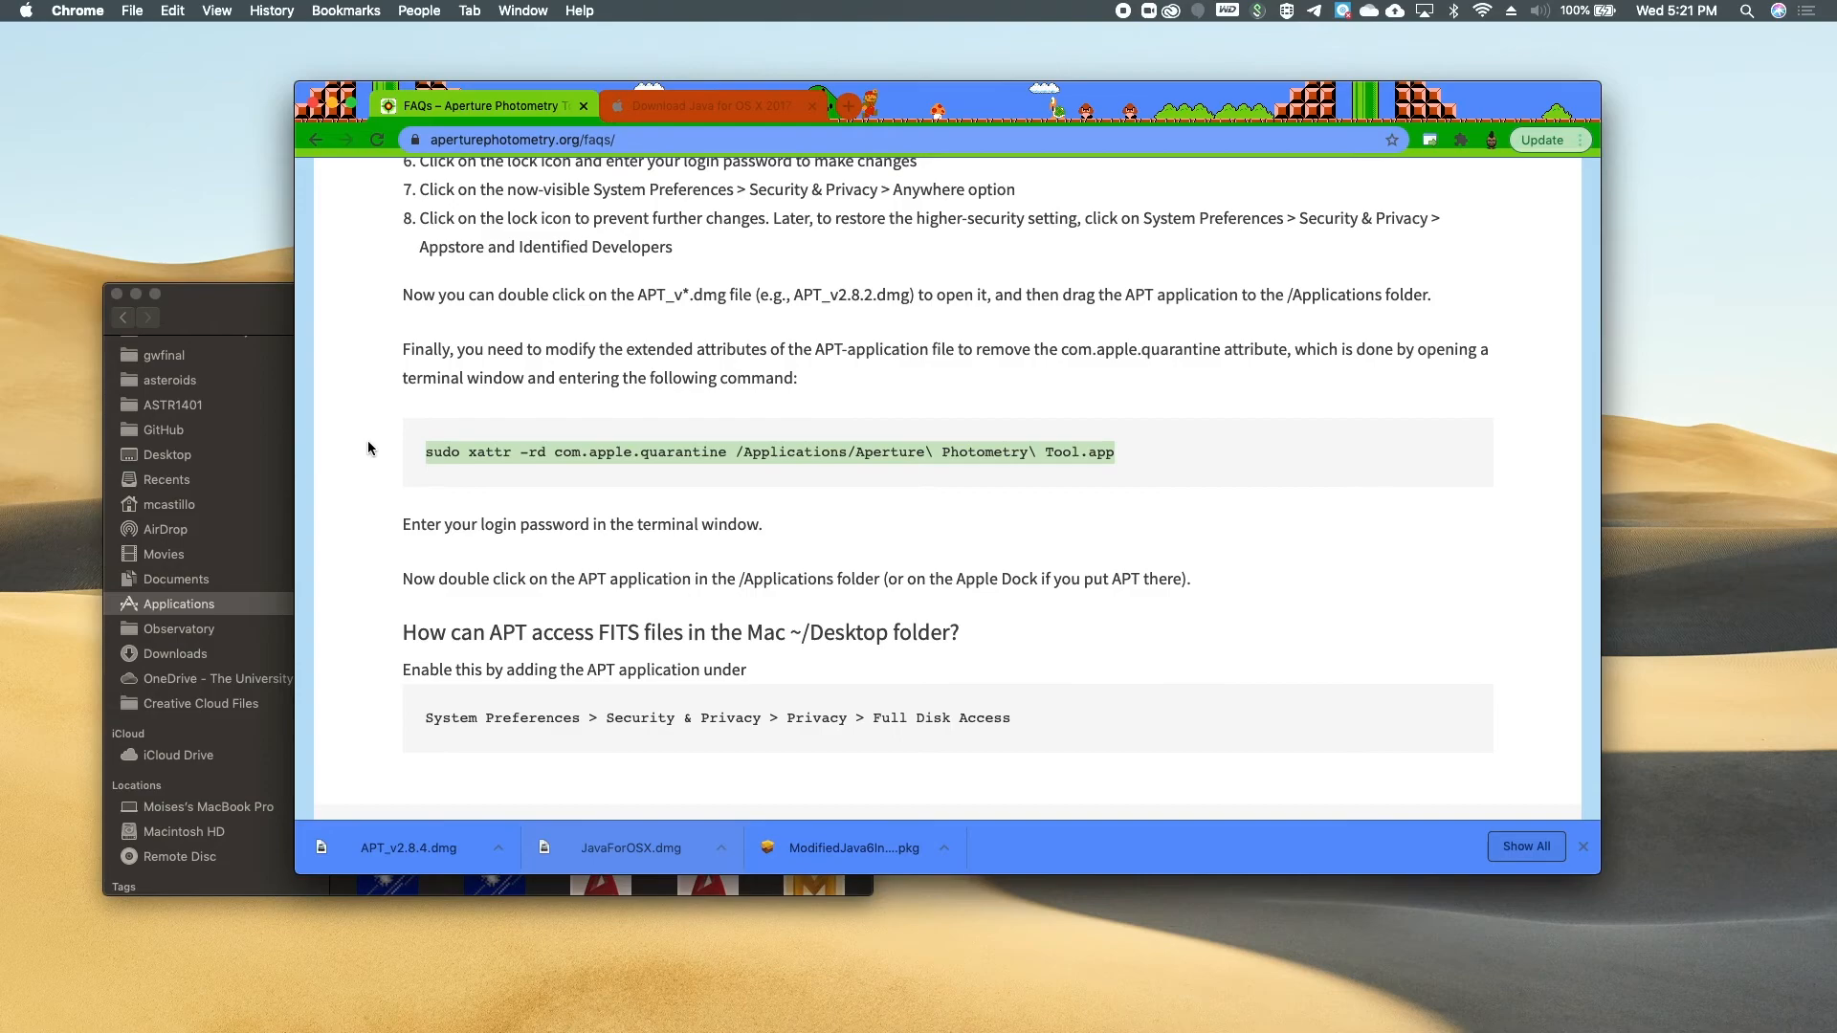
Step: Launch Aperture Photometry Tool.app from the Applications folder in Finder and move its window so the whole interface fits on screen
left_click(247, 308)
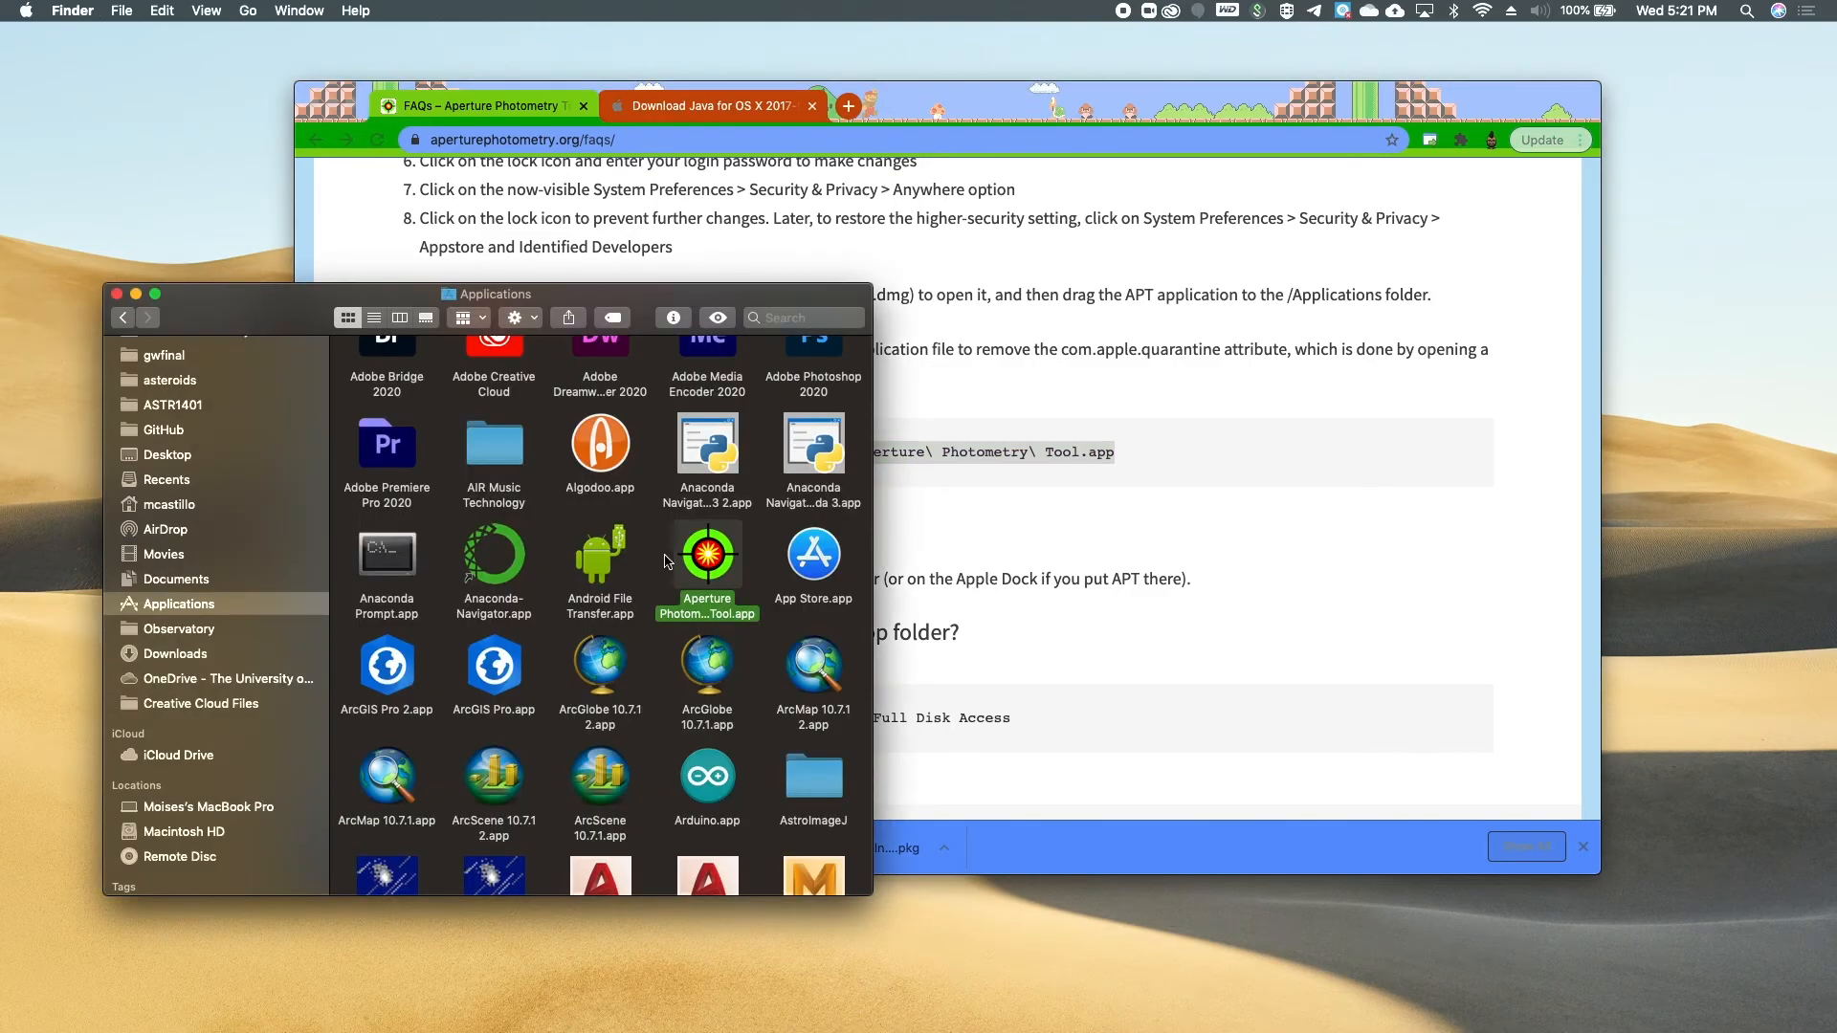
double_click(708, 555)
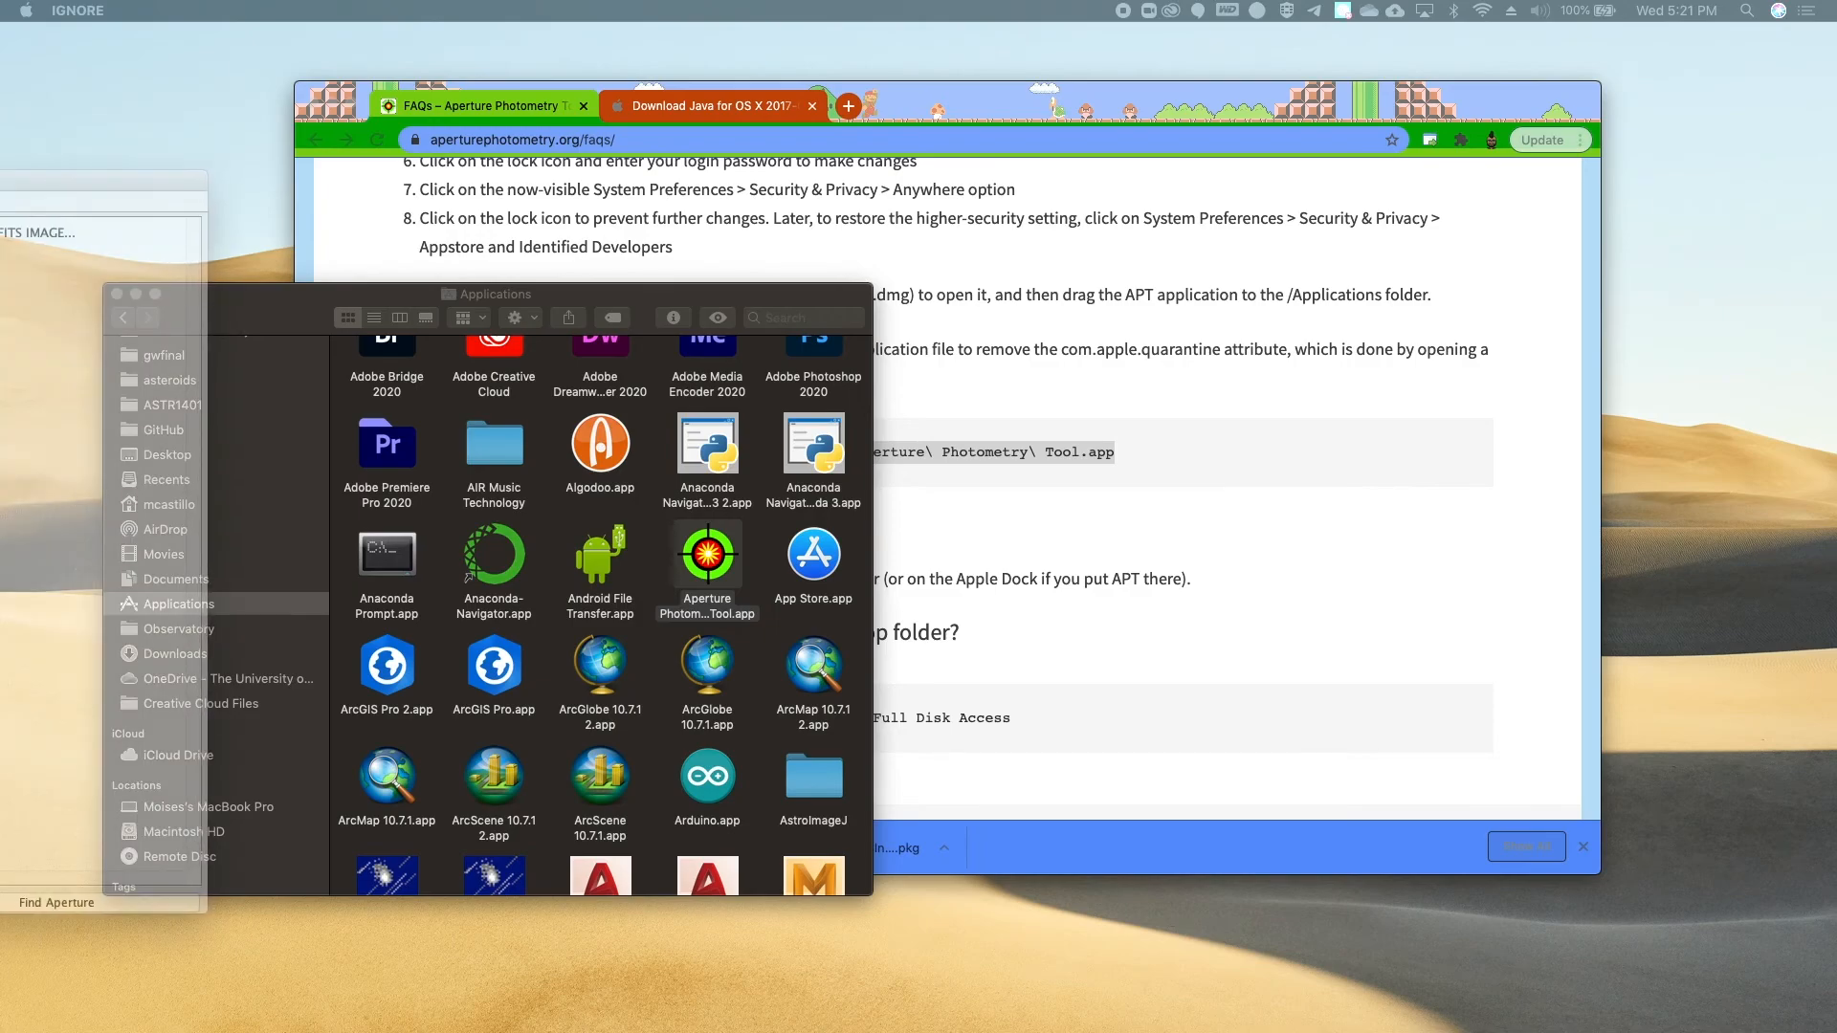
left_click_drag(0, 208, 693, 181)
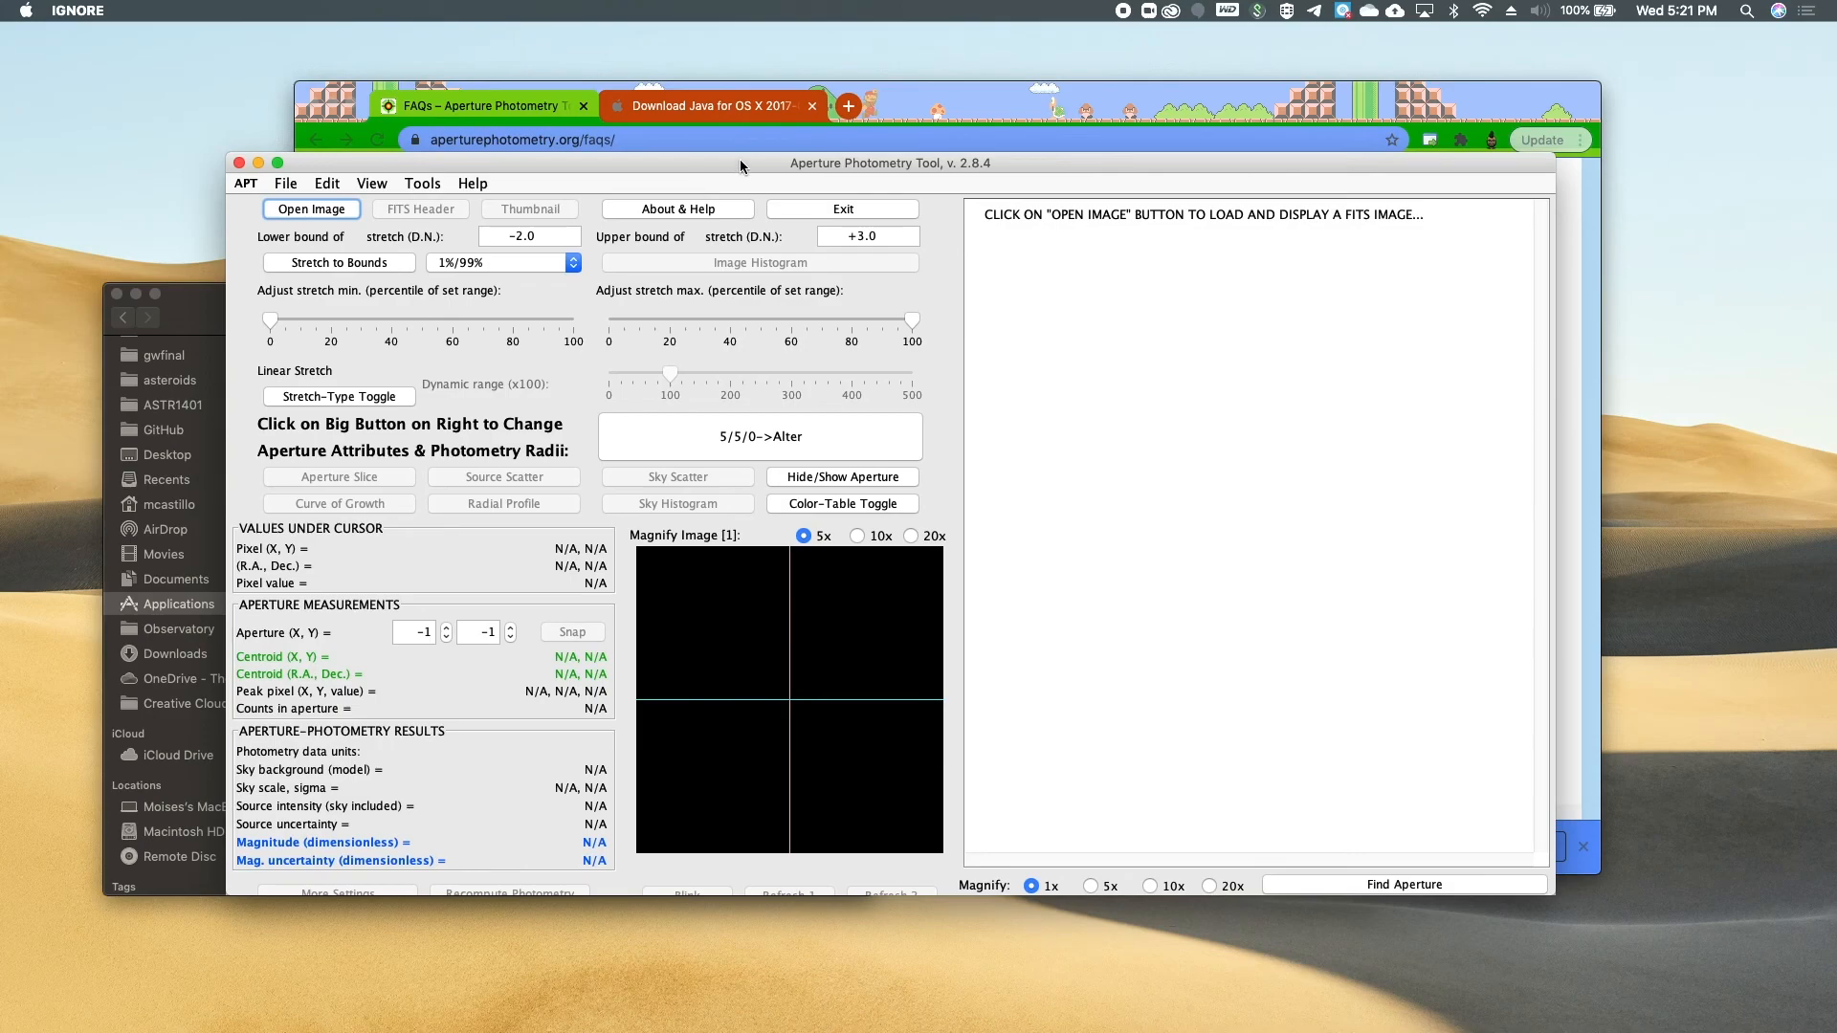
left_click_drag(746, 154, 748, 96)
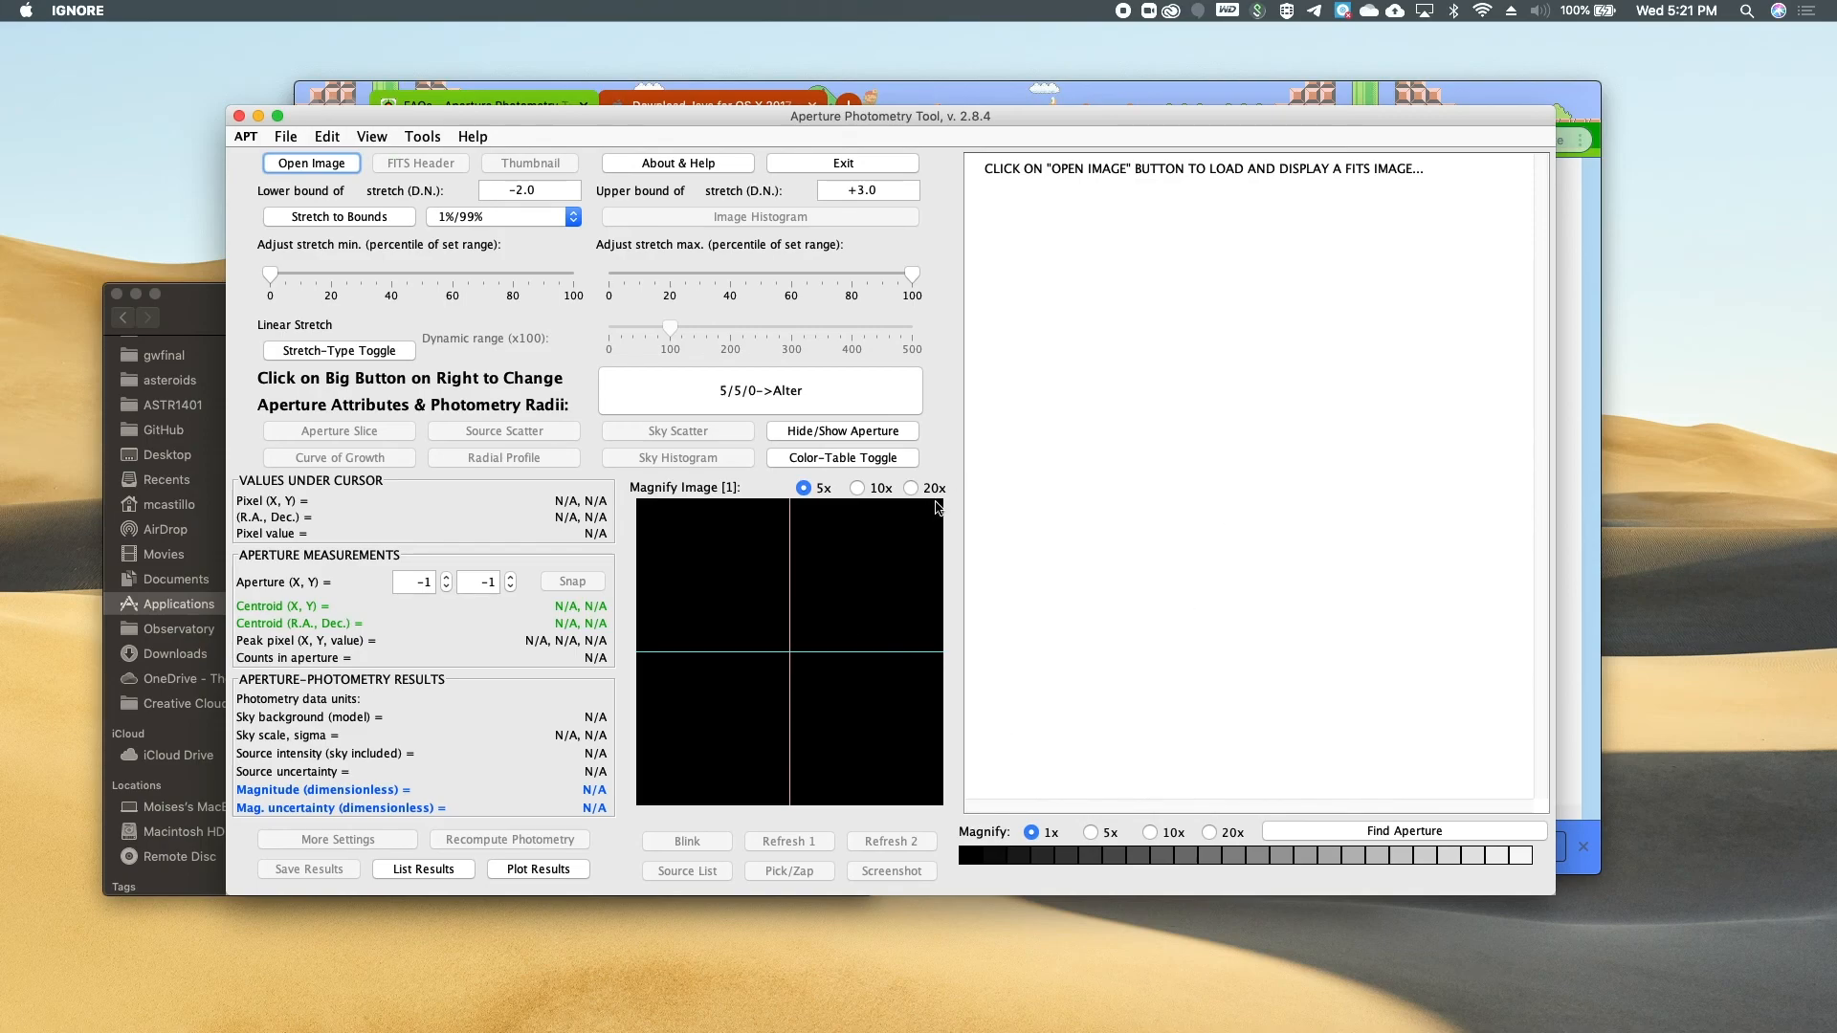
Step: Open the FITS image afterredux.fits from the home folder and close the Color-Table Levels window
left_click(333, 164)
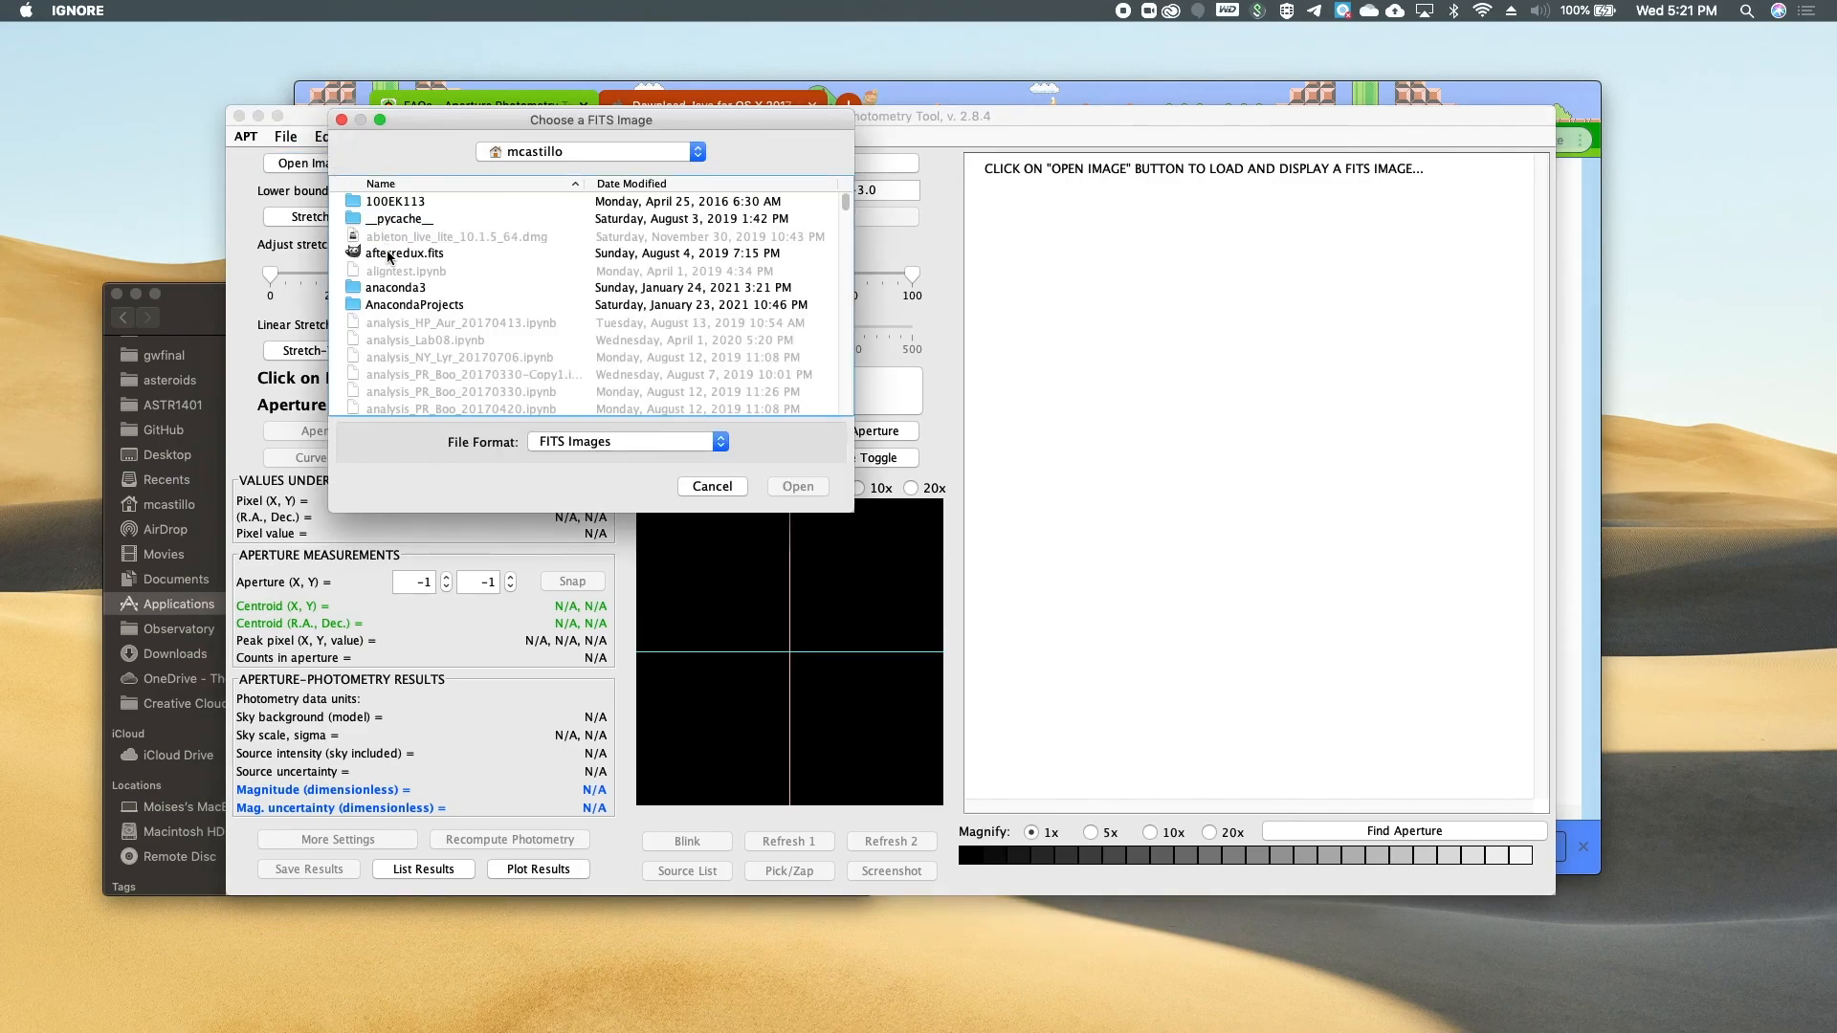
left_click(388, 254)
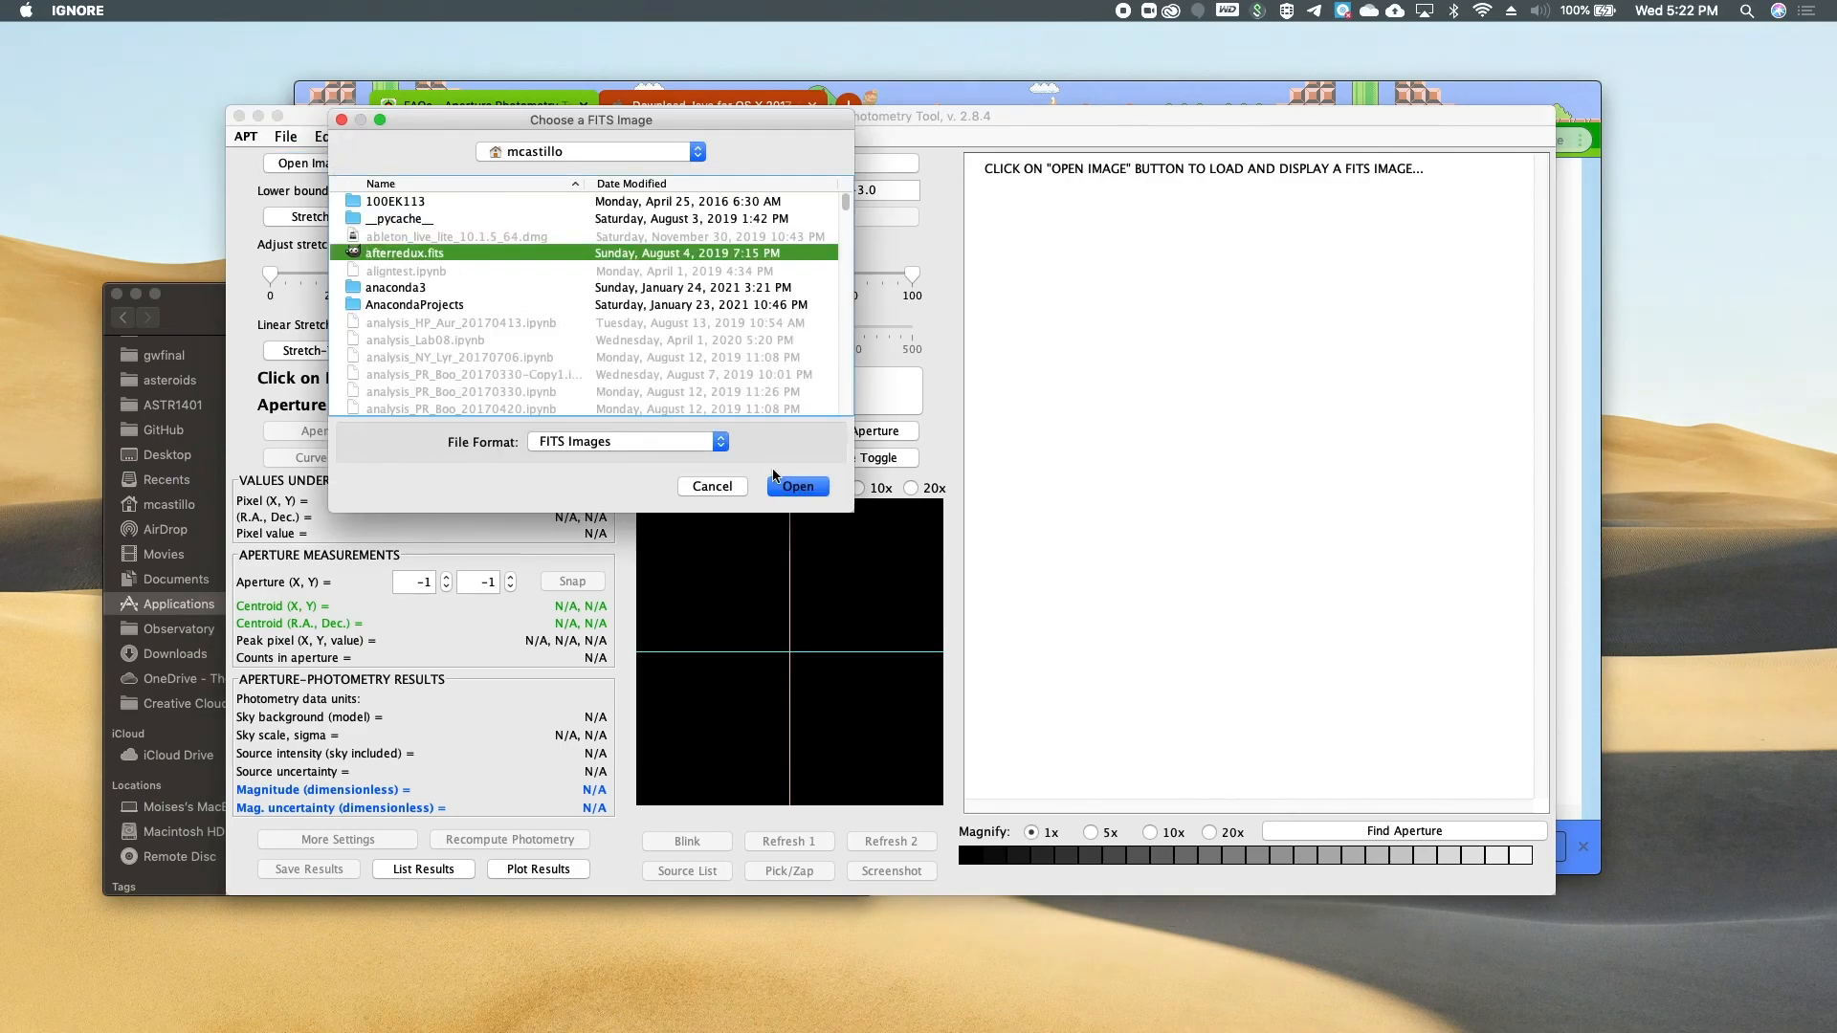
left_click(793, 488)
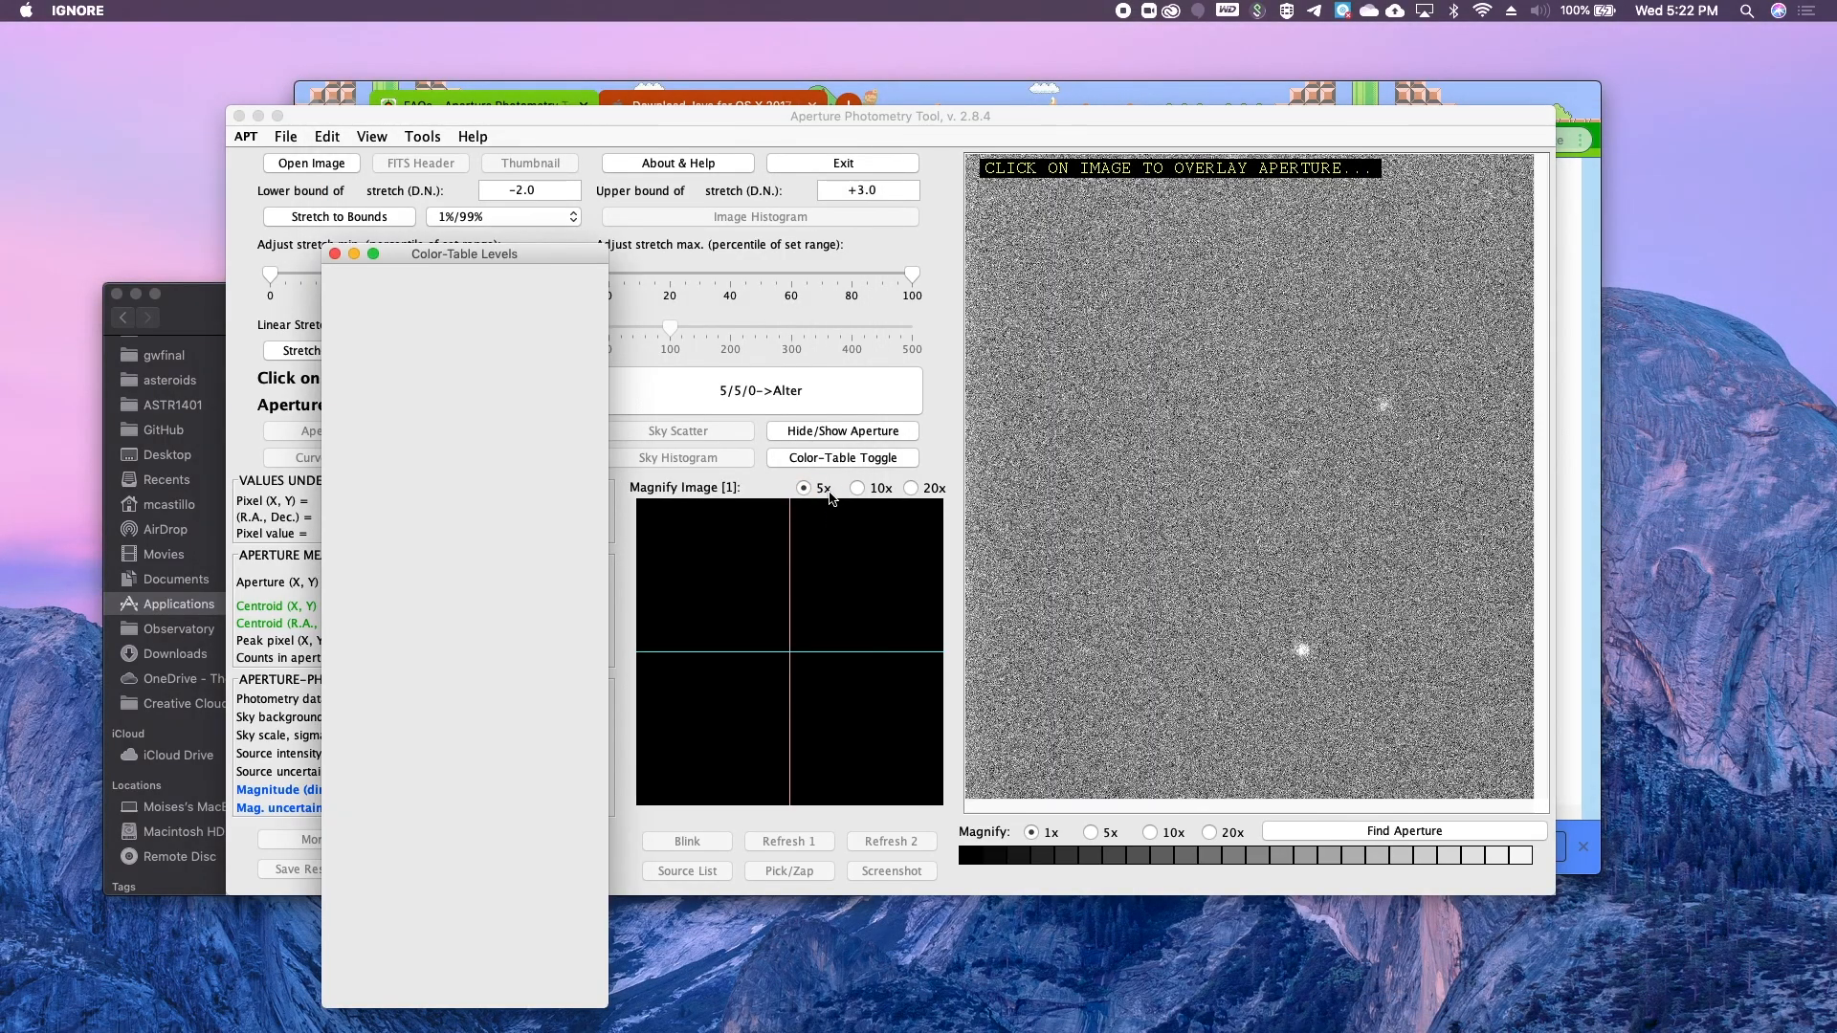
left_click(335, 255)
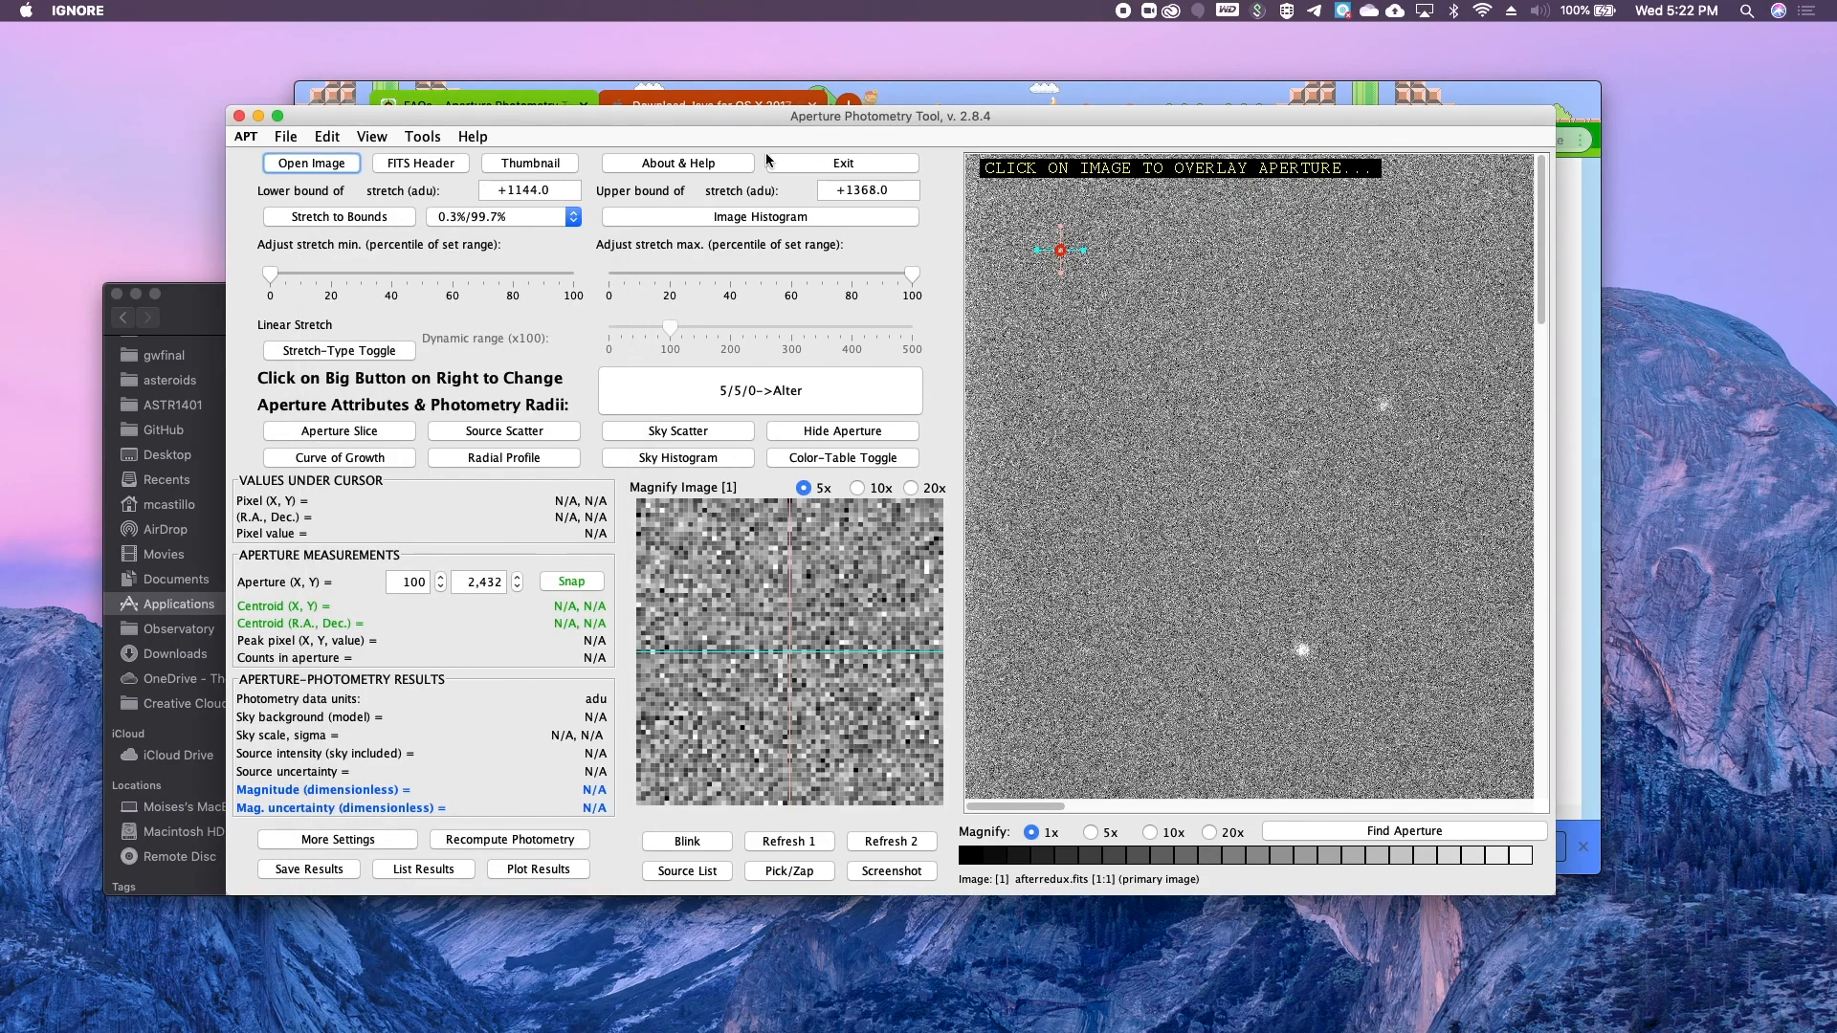